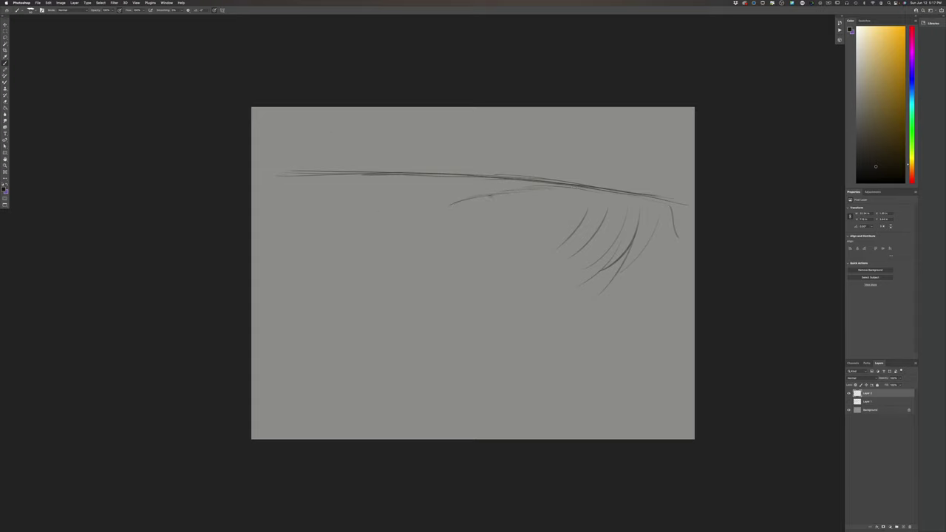
Sketch the wave's breaking lip as an S-shaped line sweeping down from the crest to a curled tip.
{"action": "left_click_drag", "start_coordinate": [277, 175], "coordinate": [295, 176]}
{"action": "left_click_drag", "start_coordinate": [445, 210], "coordinate": [350, 246]}
{"action": "left_click_drag", "start_coordinate": [427, 219], "coordinate": [361, 247]}
{"action": "left_click_drag", "start_coordinate": [484, 195], "coordinate": [352, 248]}
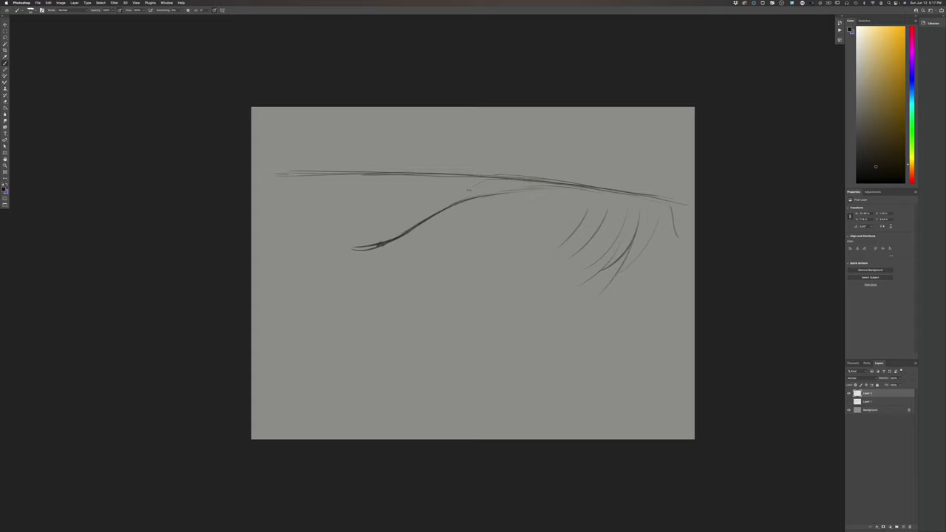
Hatch curved strokes between the crest and lip, and sketch long, nearly horizontal water lines below the wave.
{"action": "mouse_move", "coordinate": [461, 184]}
{"action": "left_mouse_down"}
{"action": "mouse_move", "coordinate": [447, 194]}
{"action": "mouse_move", "coordinate": [425, 188]}
{"action": "left_mouse_up"}
{"action": "mouse_move", "coordinate": [418, 184]}
{"action": "left_mouse_down"}
{"action": "mouse_move", "coordinate": [393, 222]}
{"action": "mouse_move", "coordinate": [355, 213]}
{"action": "left_mouse_up"}
{"action": "left_click_drag", "start_coordinate": [273, 293], "coordinate": [362, 281]}
{"action": "left_click_drag", "start_coordinate": [531, 230], "coordinate": [504, 266]}
{"action": "left_click_drag", "start_coordinate": [280, 281], "coordinate": [475, 271]}
{"action": "left_click_drag", "start_coordinate": [433, 332], "coordinate": [617, 325]}
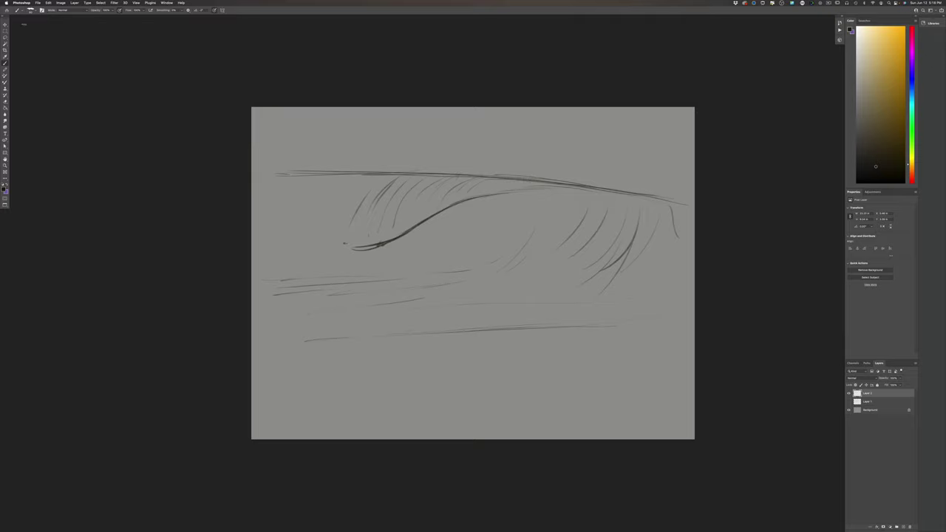
Free-transform the sketch layer, scaling the wave down slightly and moving it up and right on the canvas.
{"action": "left_click", "coordinate": [47, 3]}
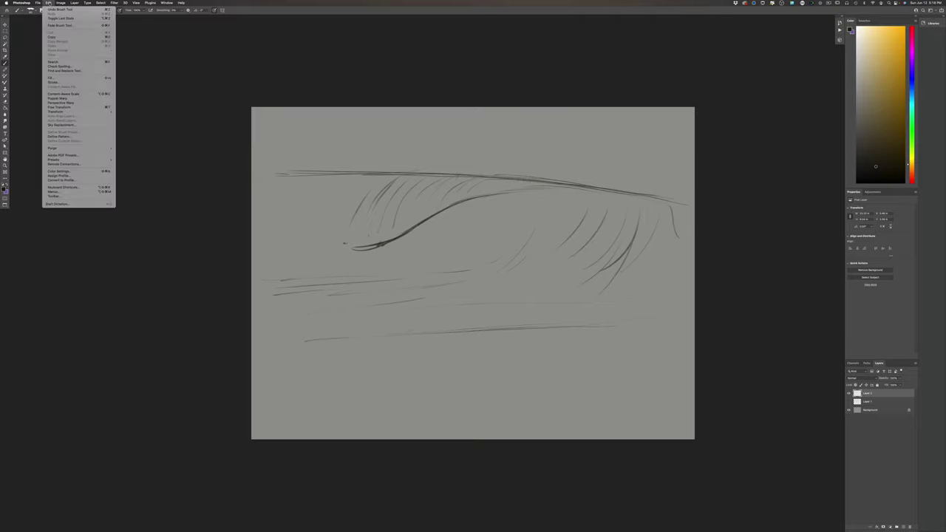
{"action": "left_click", "coordinate": [60, 107]}
{"action": "key", "text": "ctrl+t"}
{"action": "mouse_move", "coordinate": [258, 170]}
{"action": "left_mouse_down"}
{"action": "mouse_move", "coordinate": [308, 188]}
{"action": "mouse_move", "coordinate": [340, 219]}
{"action": "mouse_move", "coordinate": [348, 175]}
{"action": "mouse_move", "coordinate": [348, 191]}
{"action": "left_mouse_up"}
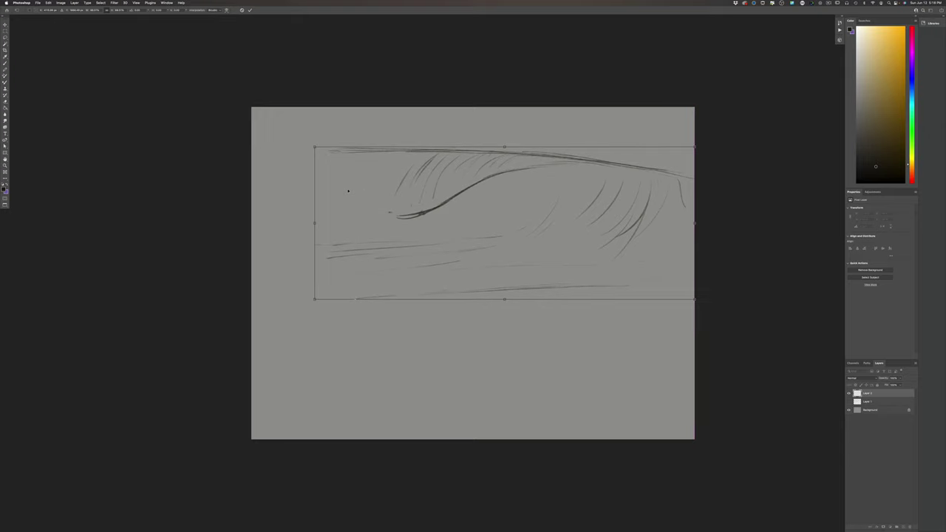
{"action": "key", "text": "Return"}
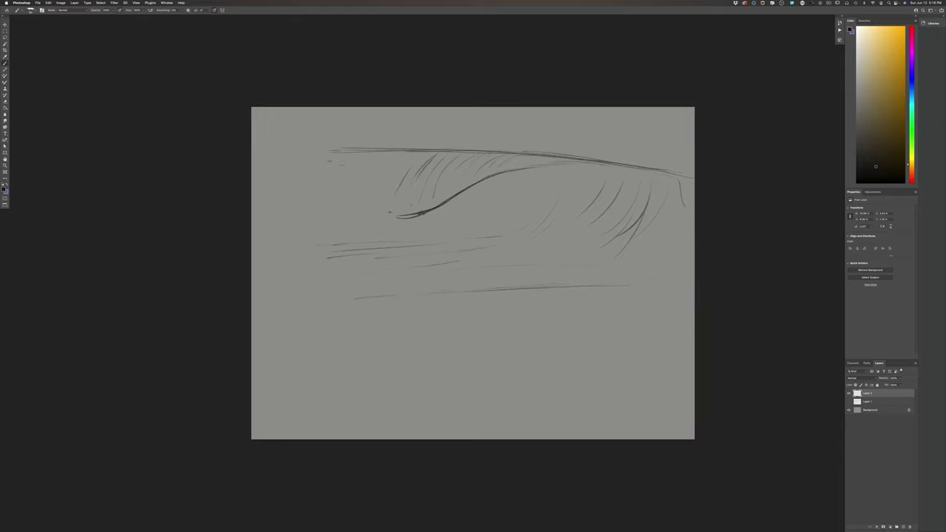
Sketch rounded whitewater at the crest's left end, and free-transform the sketch slightly smaller and further right.
{"action": "mouse_move", "coordinate": [384, 149]}
{"action": "left_mouse_down"}
{"action": "mouse_move", "coordinate": [302, 164]}
{"action": "mouse_move", "coordinate": [306, 152]}
{"action": "mouse_move", "coordinate": [258, 154]}
{"action": "left_mouse_up"}
{"action": "left_click", "coordinate": [48, 3]}
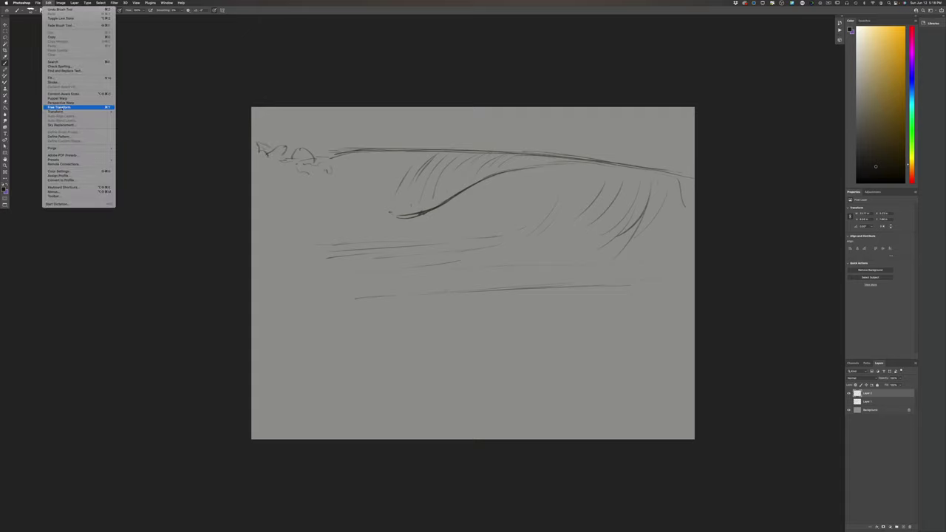
{"action": "left_click", "coordinate": [62, 102]}
{"action": "left_click_drag", "start_coordinate": [255, 141], "coordinate": [287, 152]}
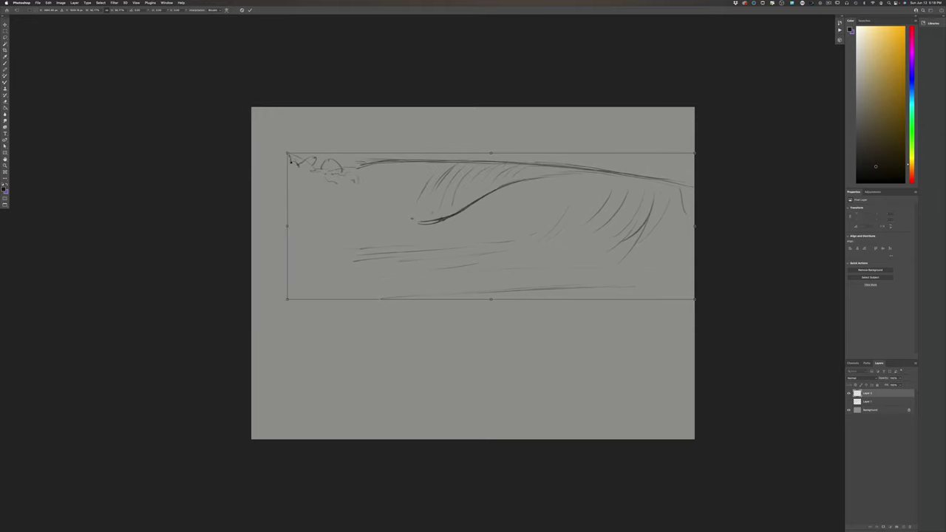
{"action": "left_click_drag", "start_coordinate": [315, 189], "coordinate": [326, 189]}
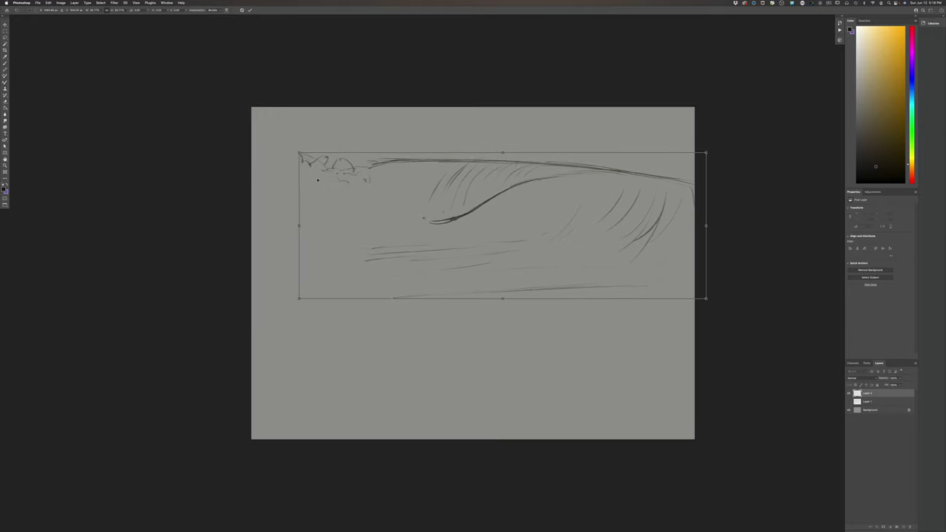
{"action": "key", "text": "Return"}
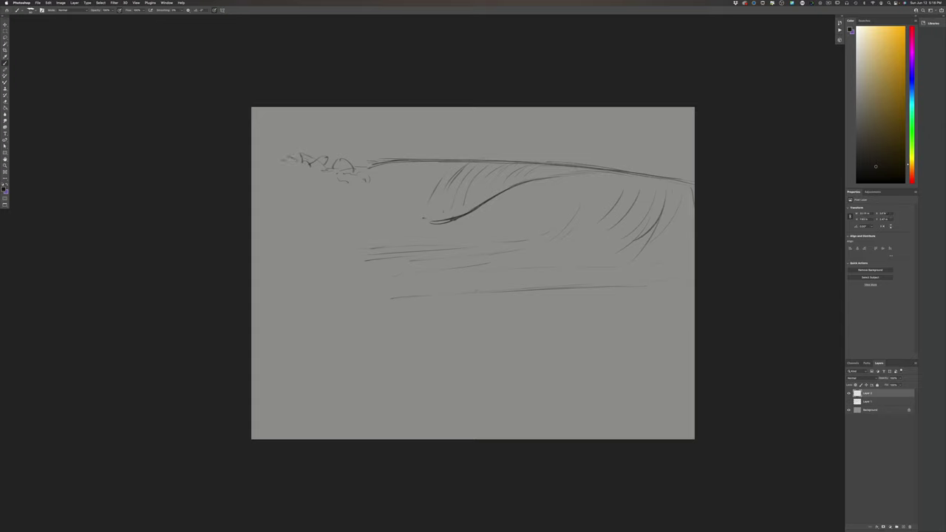
Extend the whitewater to the left and sketch billowing foam around the lip's curled tip and along its edge.
{"action": "left_click_drag", "start_coordinate": [267, 186], "coordinate": [258, 191]}
{"action": "left_click_drag", "start_coordinate": [433, 223], "coordinate": [400, 238]}
{"action": "mouse_move", "coordinate": [383, 237]}
{"action": "left_mouse_down"}
{"action": "mouse_move", "coordinate": [373, 235]}
{"action": "mouse_move", "coordinate": [399, 219]}
{"action": "mouse_move", "coordinate": [370, 229]}
{"action": "left_mouse_up"}
{"action": "left_click_drag", "start_coordinate": [444, 207], "coordinate": [434, 215]}
{"action": "left_click_drag", "start_coordinate": [541, 165], "coordinate": [549, 161]}
{"action": "mouse_move", "coordinate": [376, 225]}
{"action": "left_mouse_down"}
{"action": "mouse_move", "coordinate": [346, 228]}
{"action": "mouse_move", "coordinate": [395, 194]}
{"action": "left_mouse_up"}
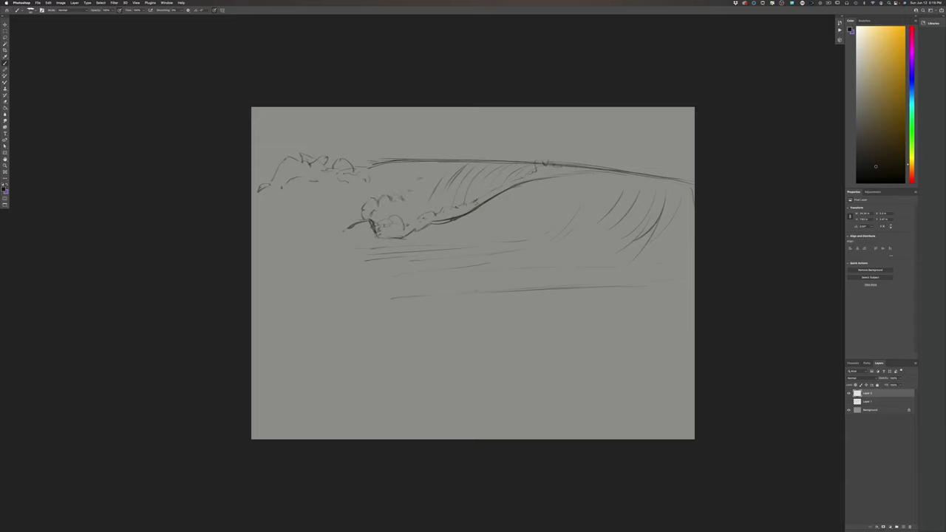
Outline the left whitewater mass with its base line, raise its foamy top above the crest, and reinforce the crest line.
{"action": "mouse_move", "coordinate": [433, 164]}
{"action": "left_mouse_down"}
{"action": "mouse_move", "coordinate": [398, 196]}
{"action": "mouse_move", "coordinate": [408, 177]}
{"action": "mouse_move", "coordinate": [369, 199]}
{"action": "mouse_move", "coordinate": [373, 177]}
{"action": "mouse_move", "coordinate": [366, 193]}
{"action": "mouse_move", "coordinate": [325, 179]}
{"action": "mouse_move", "coordinate": [300, 225]}
{"action": "left_mouse_up"}
{"action": "left_click_drag", "start_coordinate": [305, 238], "coordinate": [341, 232]}
{"action": "left_click_drag", "start_coordinate": [286, 237], "coordinate": [257, 237]}
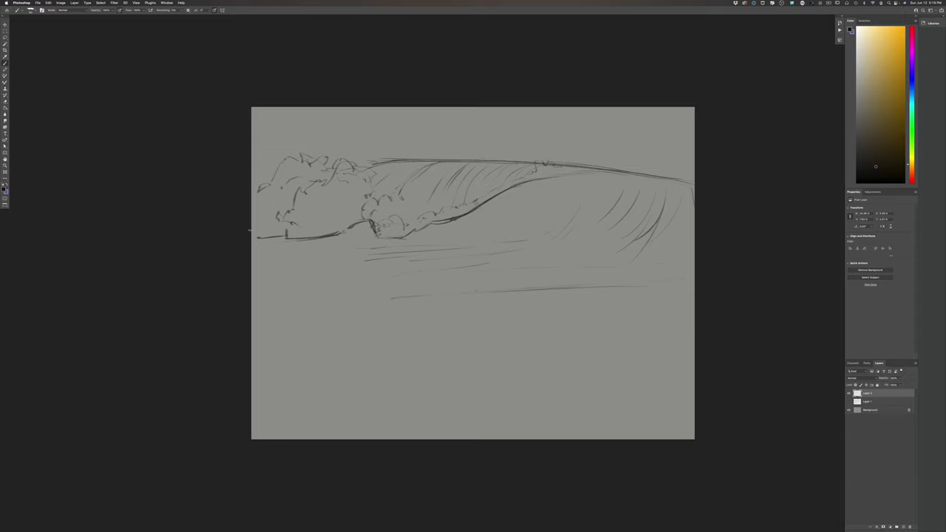
{"action": "mouse_move", "coordinate": [346, 163]}
{"action": "left_mouse_down"}
{"action": "mouse_move", "coordinate": [286, 136]}
{"action": "mouse_move", "coordinate": [252, 163]}
{"action": "left_mouse_up"}
{"action": "left_click_drag", "start_coordinate": [367, 166], "coordinate": [358, 164]}
{"action": "left_click_drag", "start_coordinate": [441, 162], "coordinate": [472, 160]}
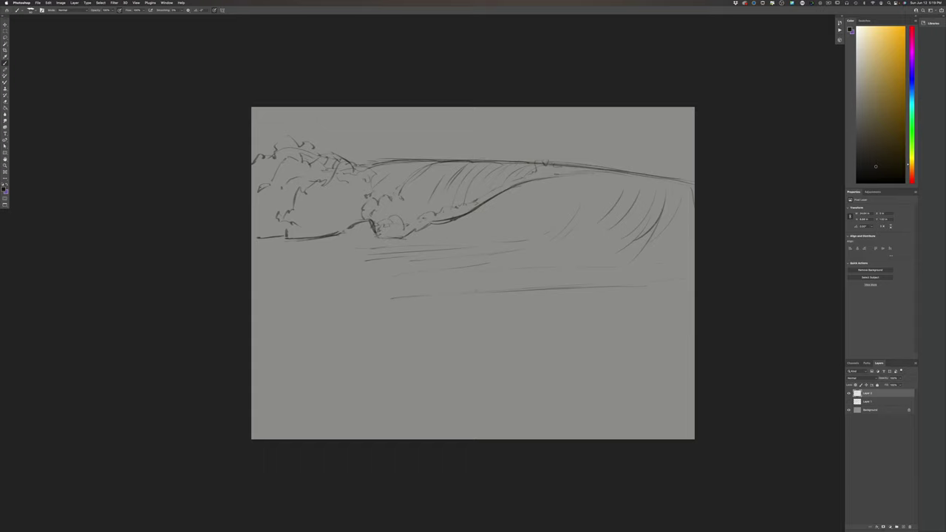
Add ripple lines below the lip and in the foreground, and crop the canvas to a wider, shorter format.
{"action": "left_click_drag", "start_coordinate": [382, 237], "coordinate": [396, 238]}
{"action": "left_click_drag", "start_coordinate": [476, 228], "coordinate": [498, 220]}
{"action": "left_click_drag", "start_coordinate": [442, 238], "coordinate": [456, 235]}
{"action": "left_click_drag", "start_coordinate": [370, 318], "coordinate": [355, 320]}
{"action": "key", "text": "c"}
{"action": "left_click_drag", "start_coordinate": [473, 439], "coordinate": [470, 402]}
{"action": "key", "text": "Return"}
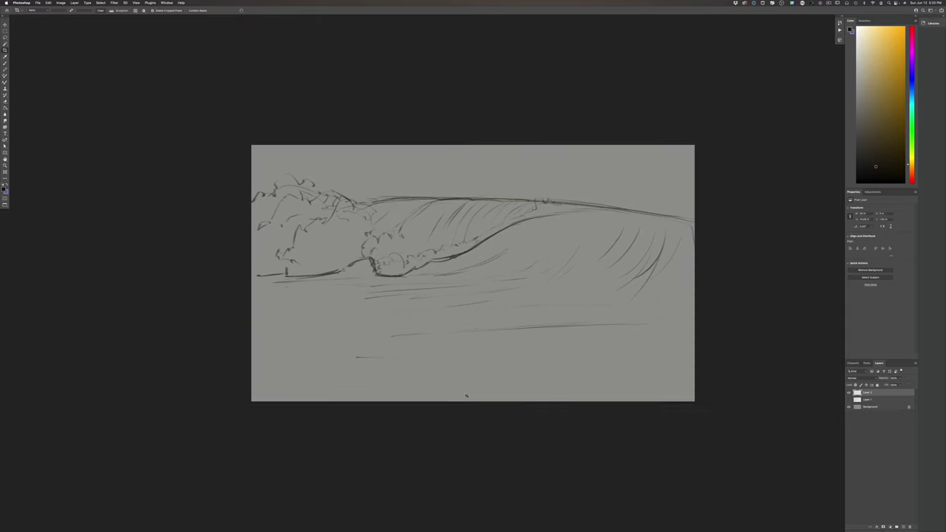
Rework the open wave face with the Brush, replacing the steep curved hatching with low, sweeping contour strokes.
{"action": "left_click_drag", "start_coordinate": [179, 283], "coordinate": [157, 226]}
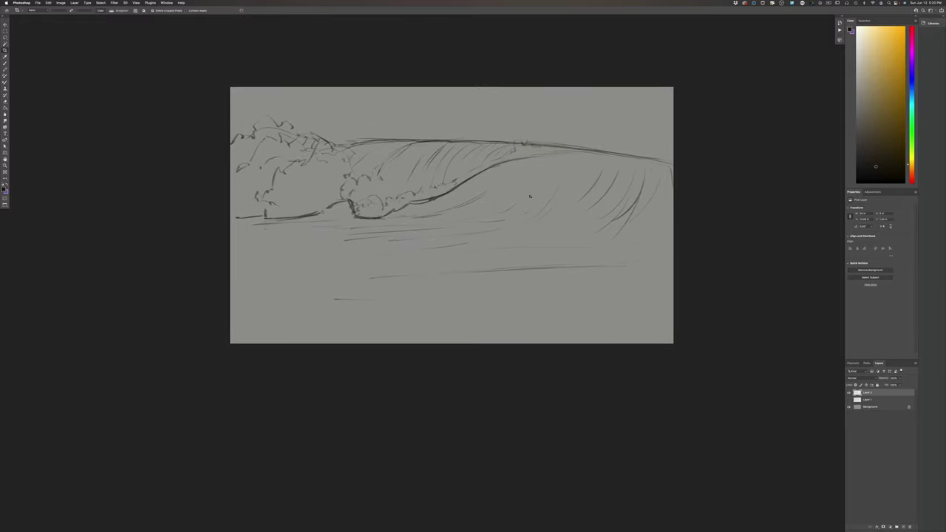
{"action": "left_click", "coordinate": [5, 63]}
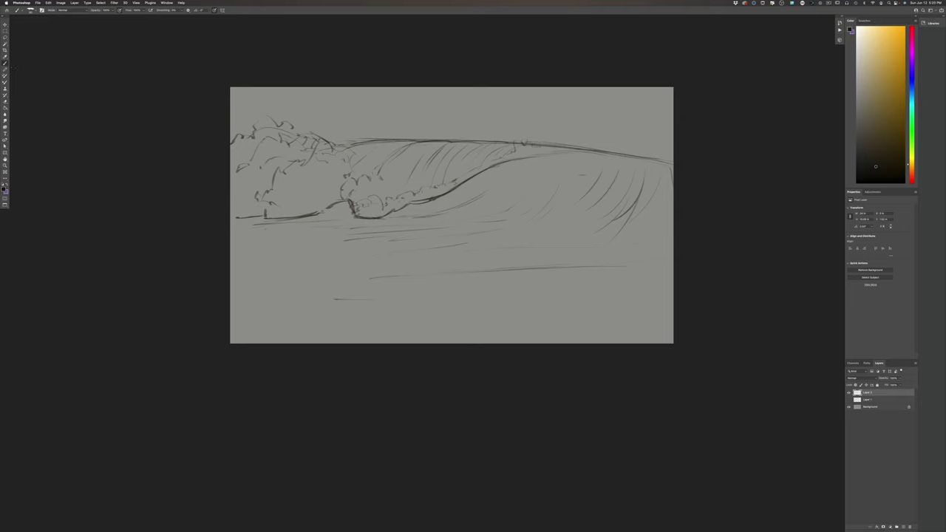
{"action": "mouse_move", "coordinate": [558, 188]}
{"action": "left_mouse_down"}
{"action": "mouse_move", "coordinate": [478, 218]}
{"action": "mouse_move", "coordinate": [491, 211]}
{"action": "left_mouse_up"}
{"action": "left_click_drag", "start_coordinate": [584, 220], "coordinate": [550, 227]}
{"action": "left_click_drag", "start_coordinate": [621, 198], "coordinate": [551, 226]}
{"action": "mouse_move", "coordinate": [645, 174]}
{"action": "left_mouse_down"}
{"action": "mouse_move", "coordinate": [655, 198]}
{"action": "mouse_move", "coordinate": [588, 190]}
{"action": "mouse_move", "coordinate": [596, 235]}
{"action": "mouse_move", "coordinate": [543, 240]}
{"action": "left_mouse_up"}
{"action": "mouse_move", "coordinate": [625, 202]}
{"action": "left_mouse_down"}
{"action": "mouse_move", "coordinate": [540, 225]}
{"action": "mouse_move", "coordinate": [542, 216]}
{"action": "left_mouse_up"}
{"action": "left_click_drag", "start_coordinate": [633, 228], "coordinate": [594, 235]}
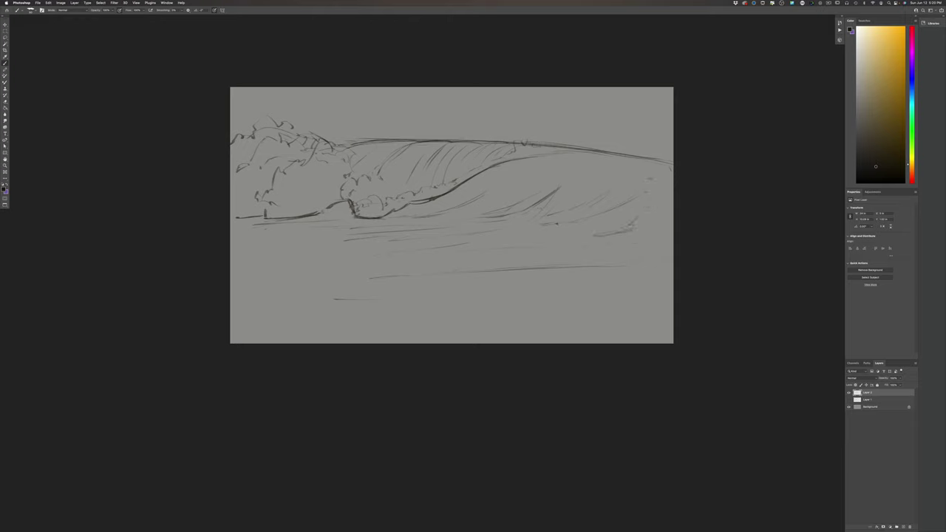
Sketch spray specks along the crest's right half, lengthen the foreground ripple lines, and add contour strokes on the wave face.
{"action": "left_click_drag", "start_coordinate": [662, 161], "coordinate": [671, 164]}
{"action": "mouse_move", "coordinate": [546, 157]}
{"action": "left_mouse_down"}
{"action": "mouse_move", "coordinate": [563, 152]}
{"action": "mouse_move", "coordinate": [549, 141]}
{"action": "left_mouse_up"}
{"action": "left_click_drag", "start_coordinate": [630, 148], "coordinate": [637, 143]}
{"action": "left_click_drag", "start_coordinate": [620, 150], "coordinate": [624, 146]}
{"action": "left_click_drag", "start_coordinate": [343, 144], "coordinate": [357, 141]}
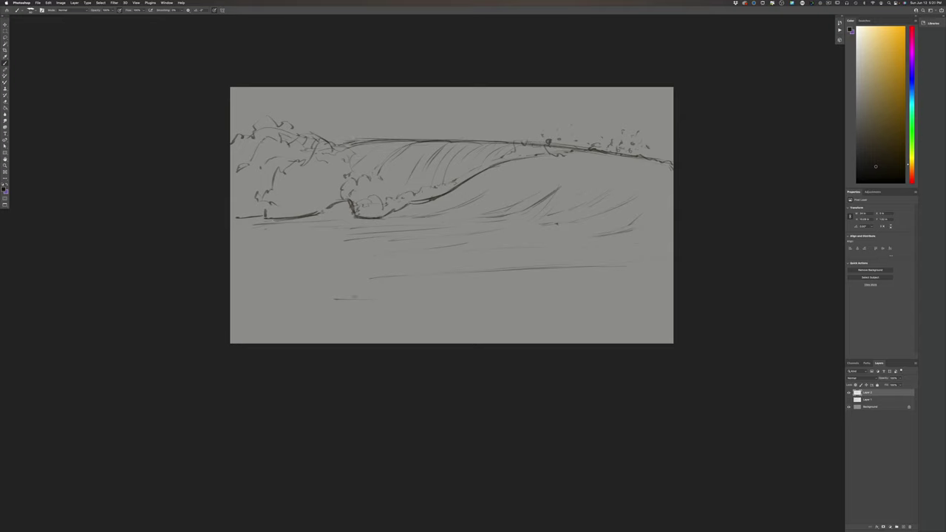
{"action": "left_click_drag", "start_coordinate": [391, 295], "coordinate": [536, 292]}
{"action": "left_click_drag", "start_coordinate": [565, 186], "coordinate": [545, 204]}
Add a new layer directly above Layer 1 and below the sketch layer, and set the foreground color to medium blue.
{"action": "left_click", "coordinate": [868, 399]}
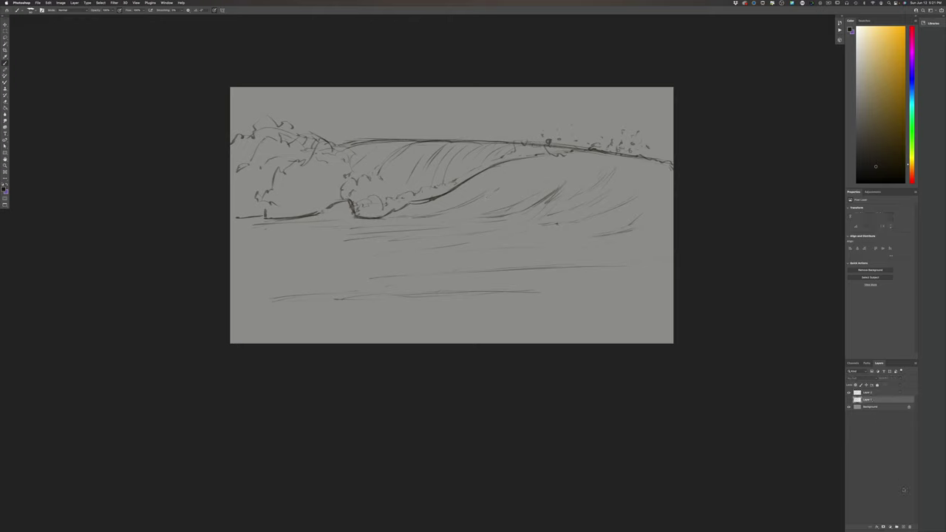
{"action": "left_click", "coordinate": [903, 527]}
{"action": "left_click", "coordinate": [5, 189]}
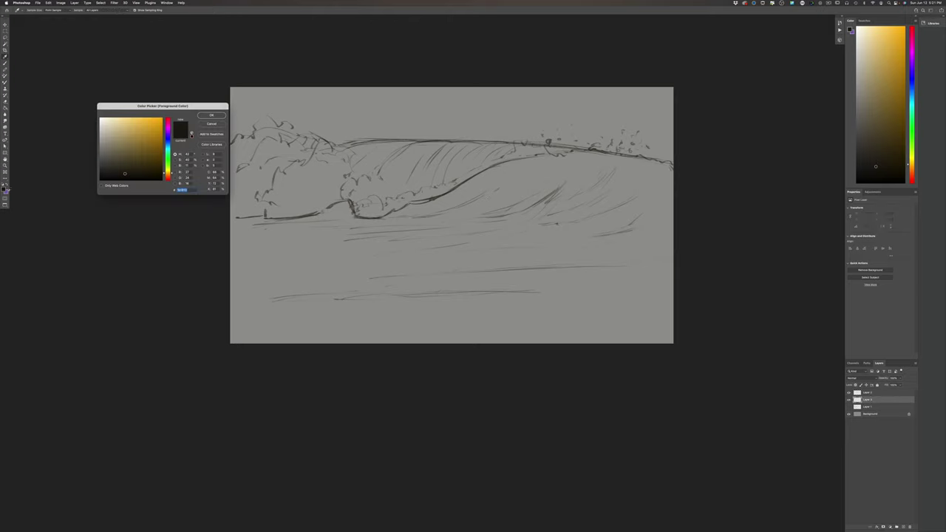
{"action": "mouse_move", "coordinate": [167, 169]}
{"action": "left_mouse_down"}
{"action": "mouse_move", "coordinate": [168, 142]}
{"action": "mouse_move", "coordinate": [133, 132]}
{"action": "left_mouse_up"}
{"action": "left_click", "coordinate": [130, 131]}
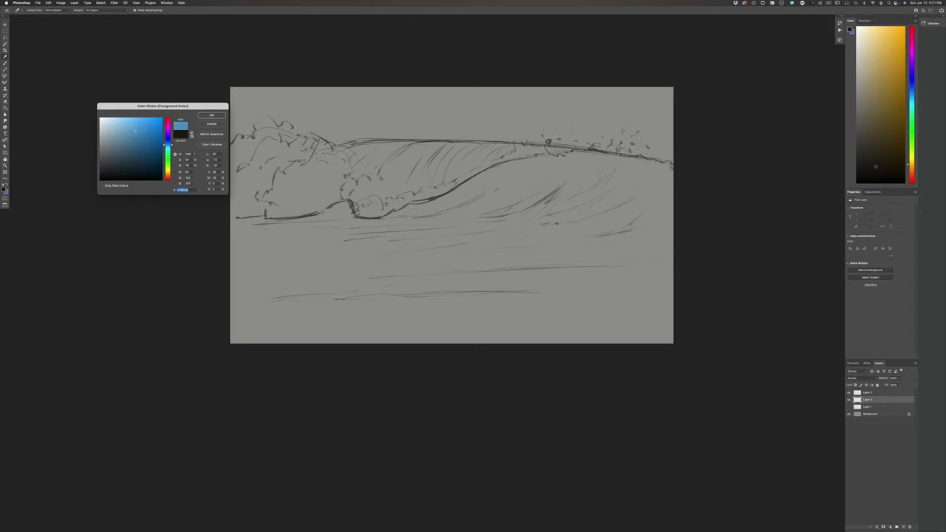
{"action": "left_click", "coordinate": [204, 115]}
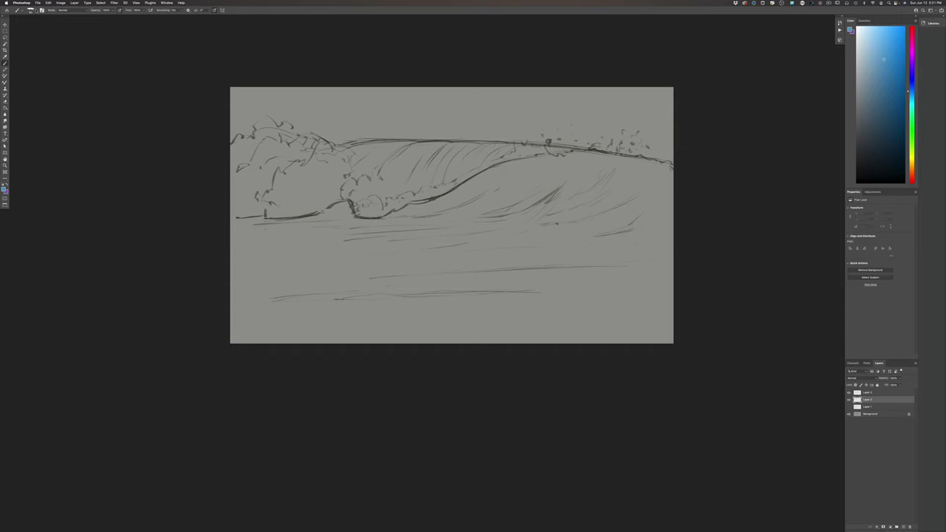
Choose the brush preset below the active one, enlarge it, and block in blue water below the whitewater on the left.
{"action": "left_click", "coordinate": [31, 10]}
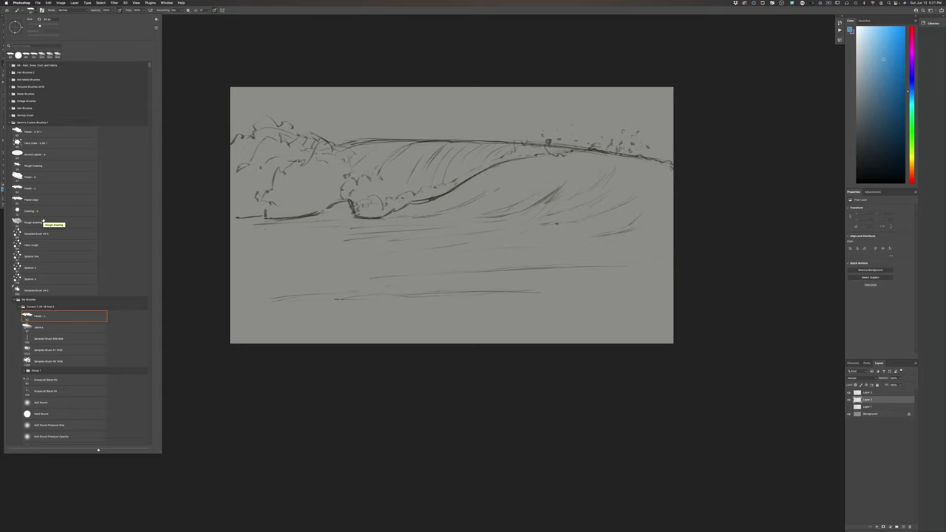
{"action": "left_click", "coordinate": [46, 330]}
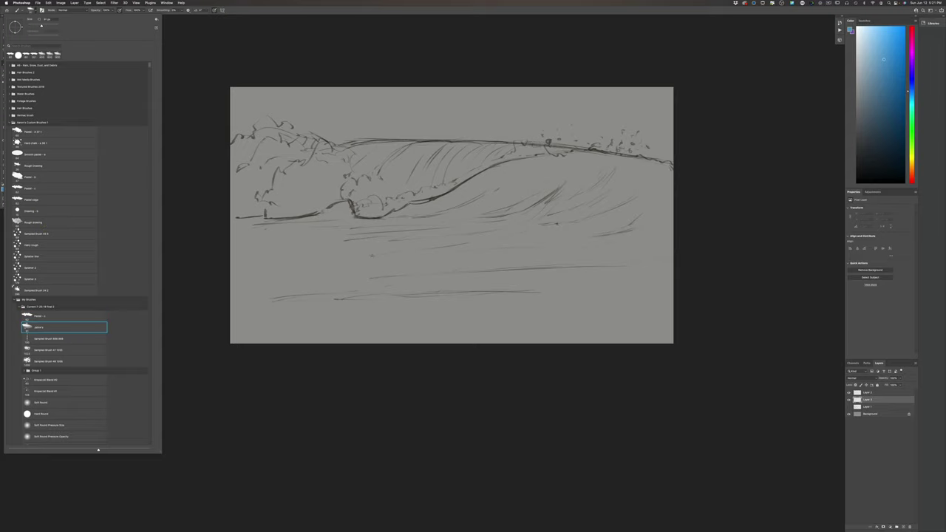
{"action": "left_click", "coordinate": [366, 256]}
{"action": "key", "text": "]"}
{"action": "key", "text": "]"}
{"action": "key", "text": "]"}
{"action": "key", "text": "]"}
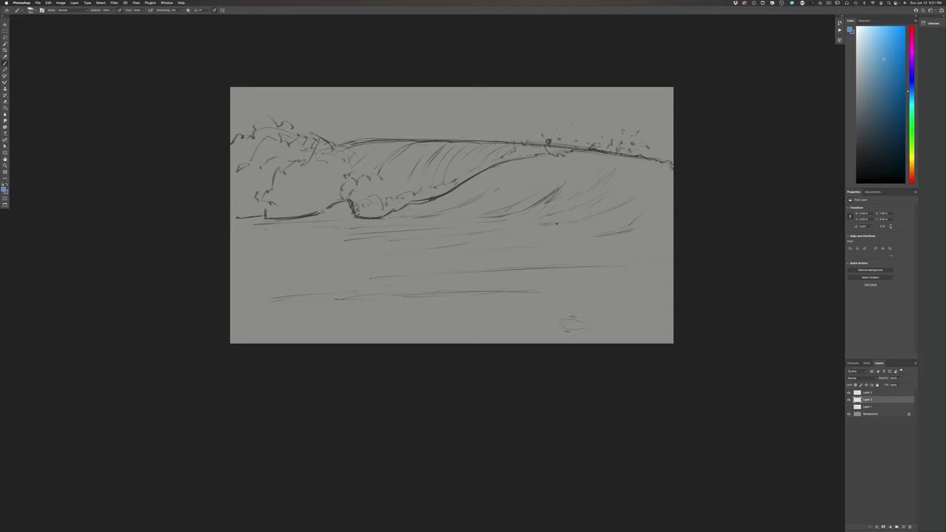
{"action": "mouse_move", "coordinate": [252, 260]}
{"action": "left_mouse_down"}
{"action": "mouse_move", "coordinate": [421, 255]}
{"action": "mouse_move", "coordinate": [226, 243]}
{"action": "left_mouse_up"}
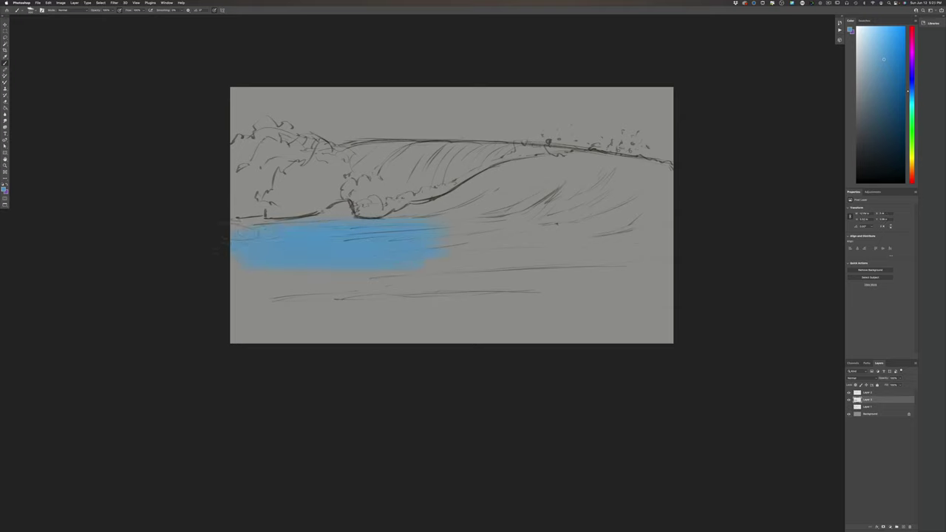
{"action": "left_click_drag", "start_coordinate": [444, 211], "coordinate": [244, 210]}
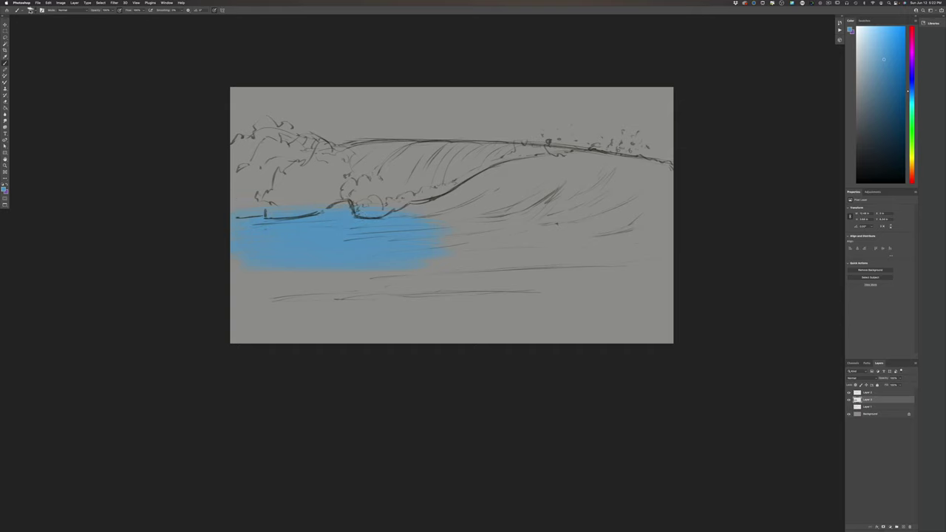
Switch to the Hard Round Pressure Size brush and extend the blue water down and right across the foreground.
{"action": "left_click", "coordinate": [29, 10]}
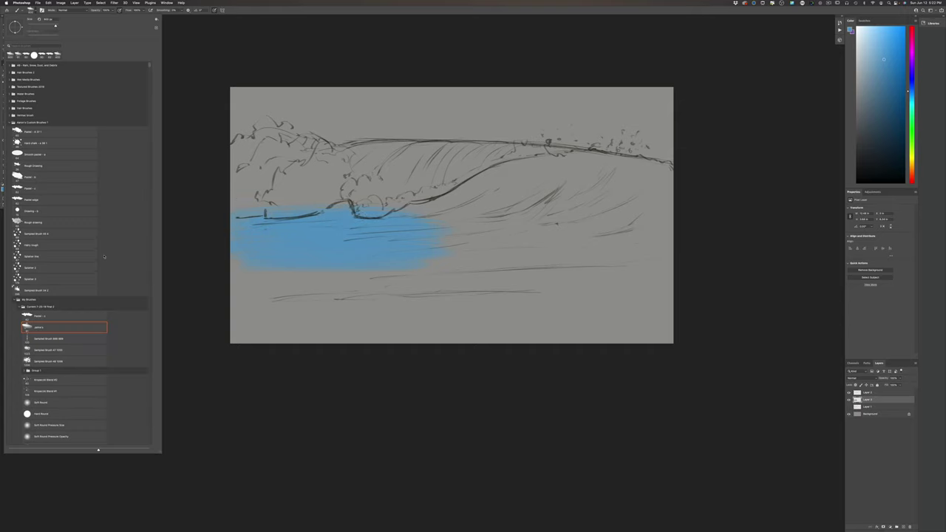
{"action": "scroll", "coordinate": [59, 296], "scroll_direction": "down", "scroll_amount": 5}
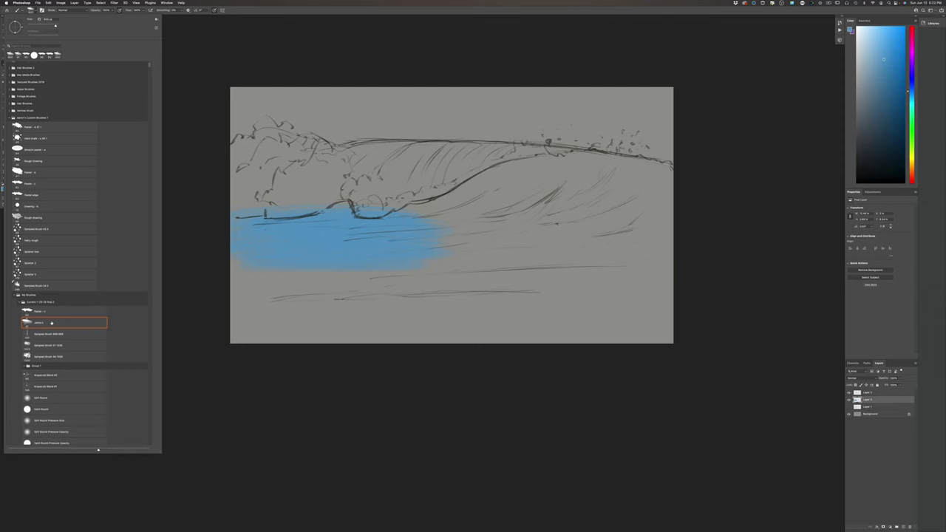
{"action": "scroll", "coordinate": [52, 323], "scroll_direction": "down", "scroll_amount": 5}
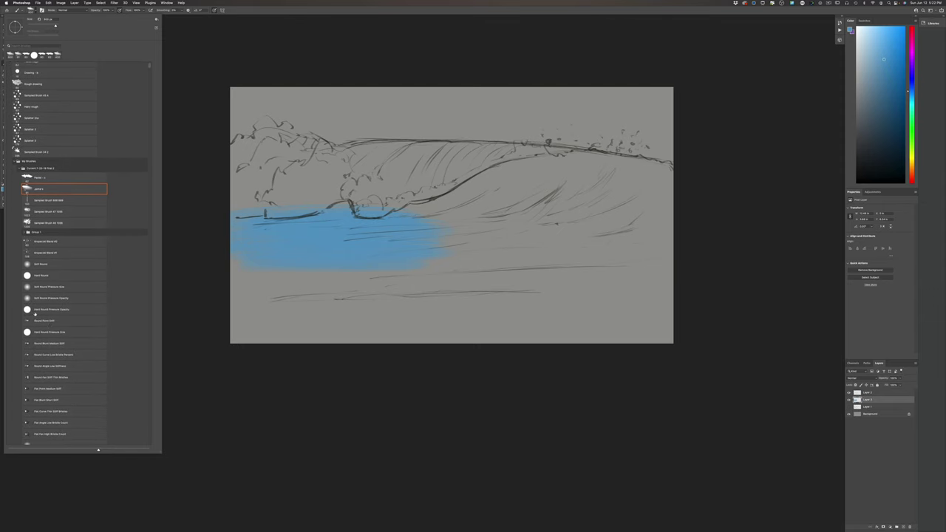
{"action": "left_click", "coordinate": [42, 333]}
{"action": "mouse_move", "coordinate": [299, 297]}
{"action": "left_mouse_down"}
{"action": "mouse_move", "coordinate": [252, 290]}
{"action": "mouse_move", "coordinate": [424, 295]}
{"action": "mouse_move", "coordinate": [222, 298]}
{"action": "left_mouse_up"}
{"action": "left_click_drag", "start_coordinate": [414, 275], "coordinate": [209, 266]}
{"action": "left_click_drag", "start_coordinate": [414, 248], "coordinate": [502, 250]}
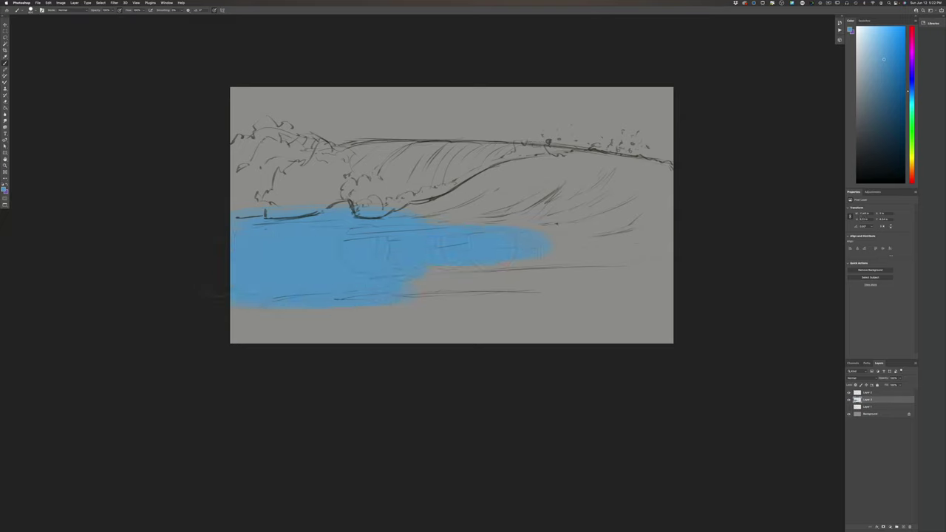
Check the brush settings and fill the rest of the foreground with blue, from the wave's base to the canvas edges.
{"action": "left_click", "coordinate": [41, 10]}
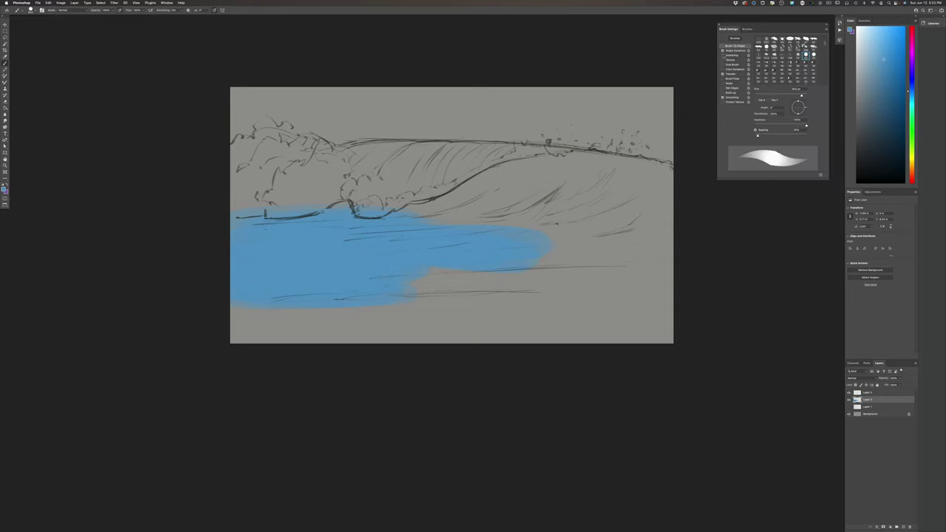
{"action": "left_click", "coordinate": [719, 25]}
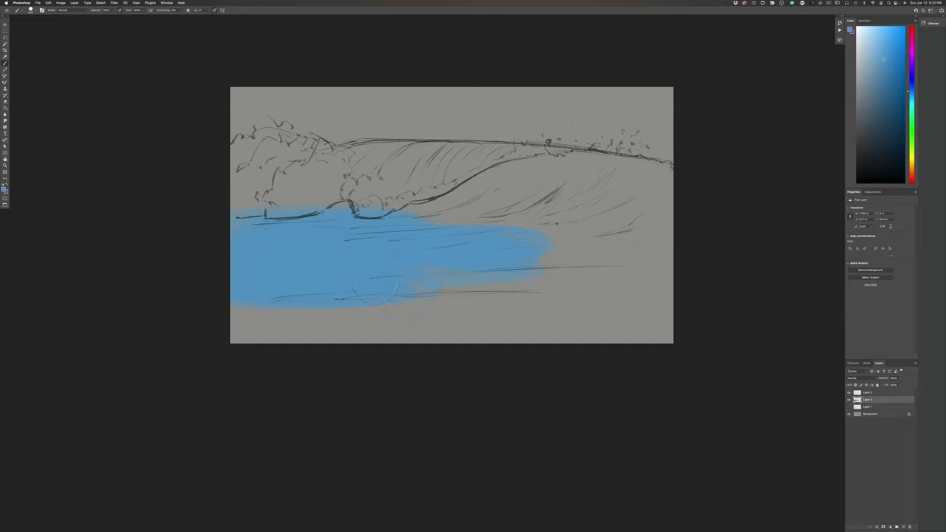
{"action": "left_click_drag", "start_coordinate": [293, 287], "coordinate": [337, 323]}
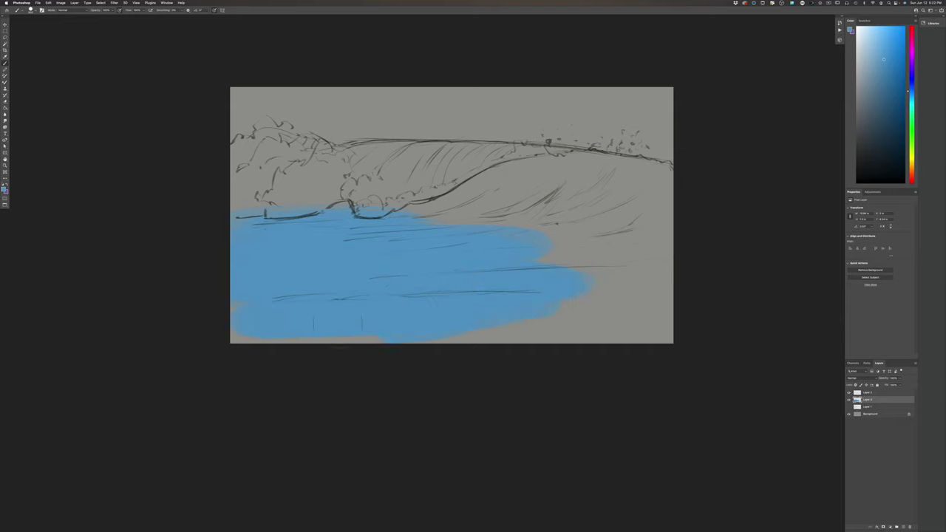
{"action": "mouse_move", "coordinate": [363, 252]}
{"action": "left_mouse_down"}
{"action": "mouse_move", "coordinate": [517, 221]}
{"action": "mouse_move", "coordinate": [468, 219]}
{"action": "mouse_move", "coordinate": [564, 264]}
{"action": "left_mouse_up"}
{"action": "left_click_drag", "start_coordinate": [643, 268], "coordinate": [690, 211]}
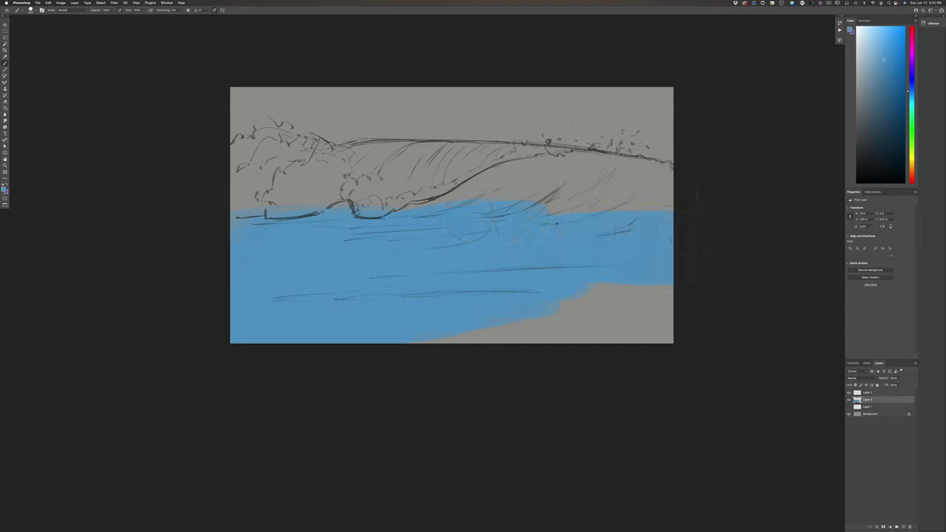
{"action": "mouse_move", "coordinate": [679, 252]}
{"action": "left_mouse_down"}
{"action": "mouse_move", "coordinate": [686, 294]}
{"action": "mouse_move", "coordinate": [674, 316]}
{"action": "mouse_move", "coordinate": [617, 336]}
{"action": "left_mouse_up"}
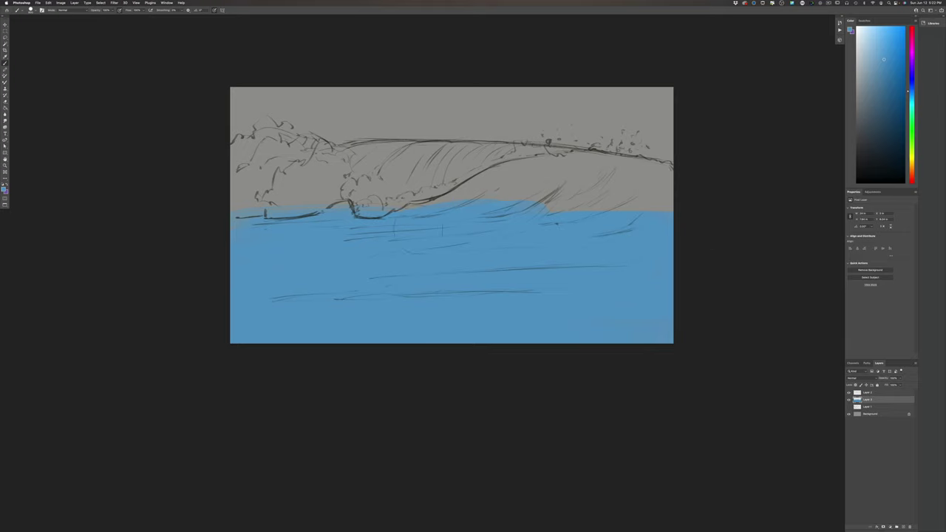
Pick a darker blue, add a new layer directly above Layer 1, and fill the sky down past the wave's crest.
{"action": "left_click", "coordinate": [3, 189]}
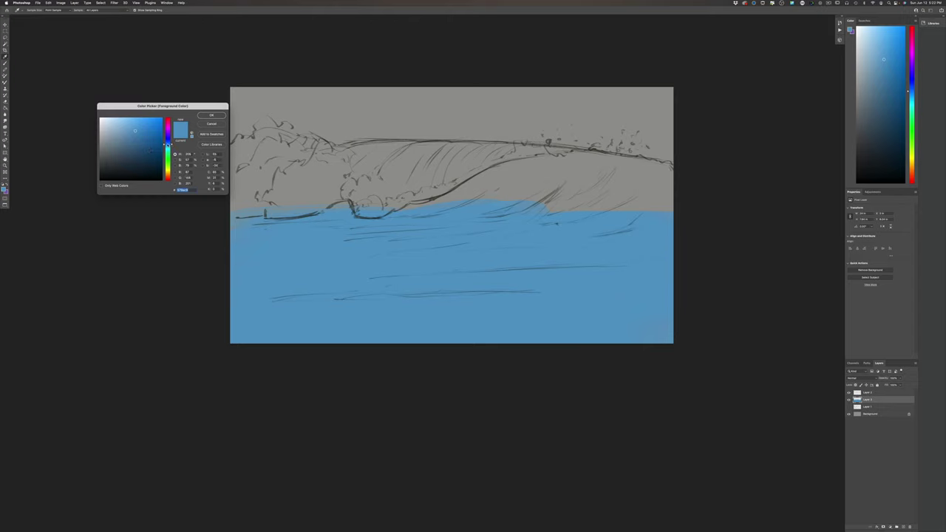
{"action": "left_click", "coordinate": [137, 137]}
{"action": "left_click", "coordinate": [212, 115]}
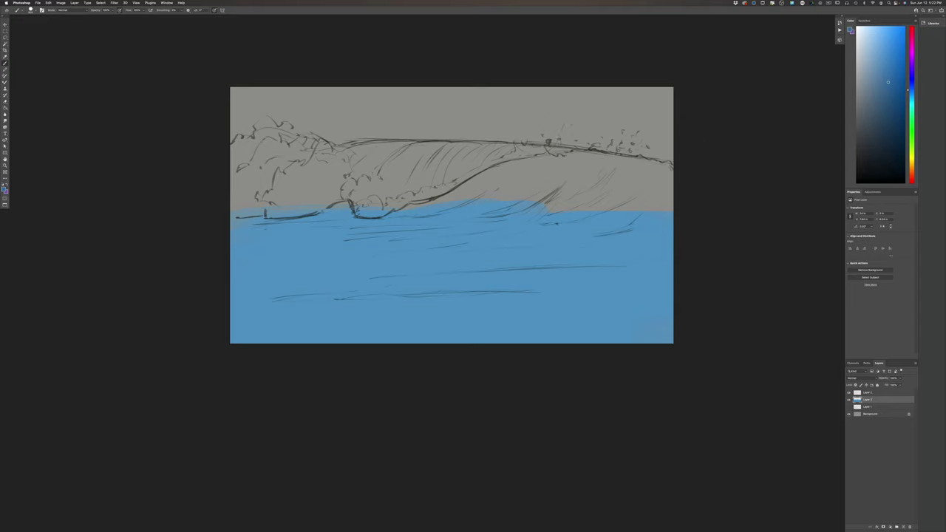
{"action": "left_click_drag", "start_coordinate": [676, 146], "coordinate": [628, 144]}
{"action": "left_click", "coordinate": [870, 408]}
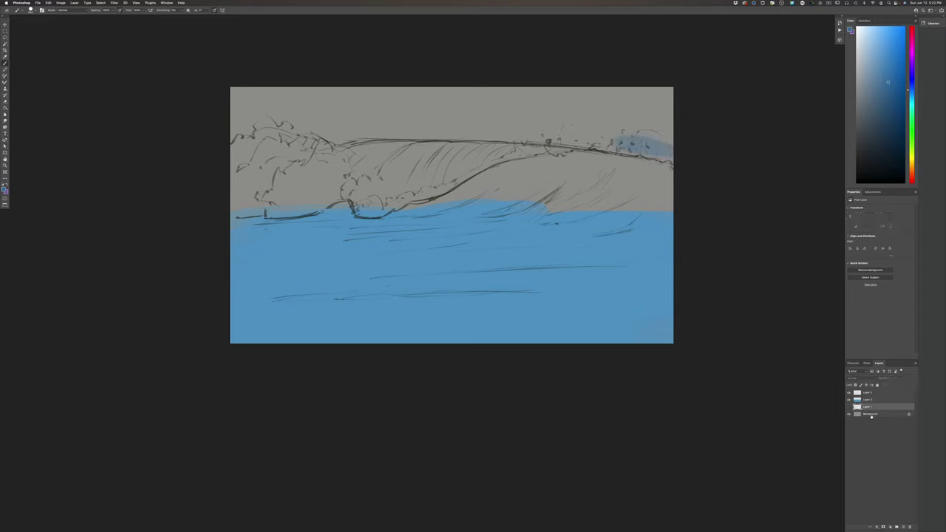
{"action": "left_click", "coordinate": [903, 525]}
{"action": "mouse_move", "coordinate": [628, 144]}
{"action": "left_mouse_down"}
{"action": "mouse_move", "coordinate": [676, 158]}
{"action": "mouse_move", "coordinate": [466, 125]}
{"action": "mouse_move", "coordinate": [365, 123]}
{"action": "mouse_move", "coordinate": [602, 125]}
{"action": "mouse_move", "coordinate": [513, 121]}
{"action": "mouse_move", "coordinate": [606, 121]}
{"action": "mouse_move", "coordinate": [545, 103]}
{"action": "mouse_move", "coordinate": [650, 96]}
{"action": "mouse_move", "coordinate": [505, 95]}
{"action": "mouse_move", "coordinate": [662, 104]}
{"action": "mouse_move", "coordinate": [236, 99]}
{"action": "mouse_move", "coordinate": [357, 105]}
{"action": "mouse_move", "coordinate": [262, 111]}
{"action": "mouse_move", "coordinate": [379, 135]}
{"action": "mouse_move", "coordinate": [233, 118]}
{"action": "mouse_move", "coordinate": [339, 139]}
{"action": "mouse_move", "coordinate": [233, 116]}
{"action": "mouse_move", "coordinate": [206, 141]}
{"action": "left_mouse_up"}
{"action": "mouse_move", "coordinate": [356, 133]}
{"action": "left_mouse_down"}
{"action": "mouse_move", "coordinate": [269, 130]}
{"action": "mouse_move", "coordinate": [488, 140]}
{"action": "mouse_move", "coordinate": [229, 152]}
{"action": "mouse_move", "coordinate": [620, 151]}
{"action": "mouse_move", "coordinate": [490, 136]}
{"action": "mouse_move", "coordinate": [556, 143]}
{"action": "left_mouse_up"}
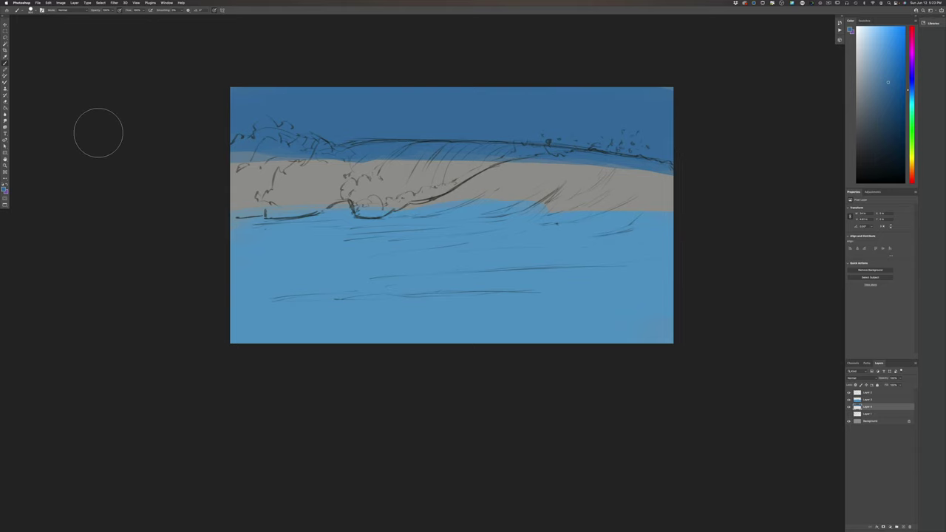
Choose a lighter, medium blue for the foreground color.
{"action": "left_click", "coordinate": [4, 188]}
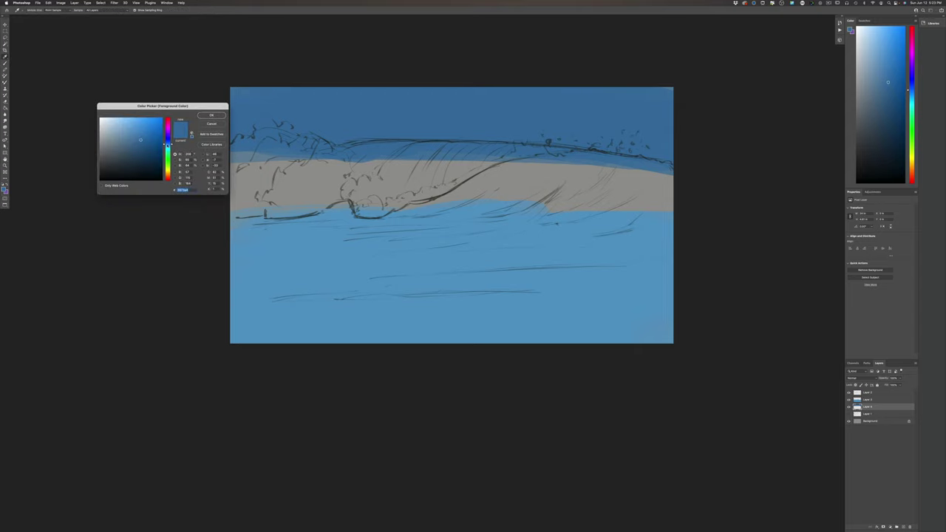
{"action": "left_click", "coordinate": [135, 131]}
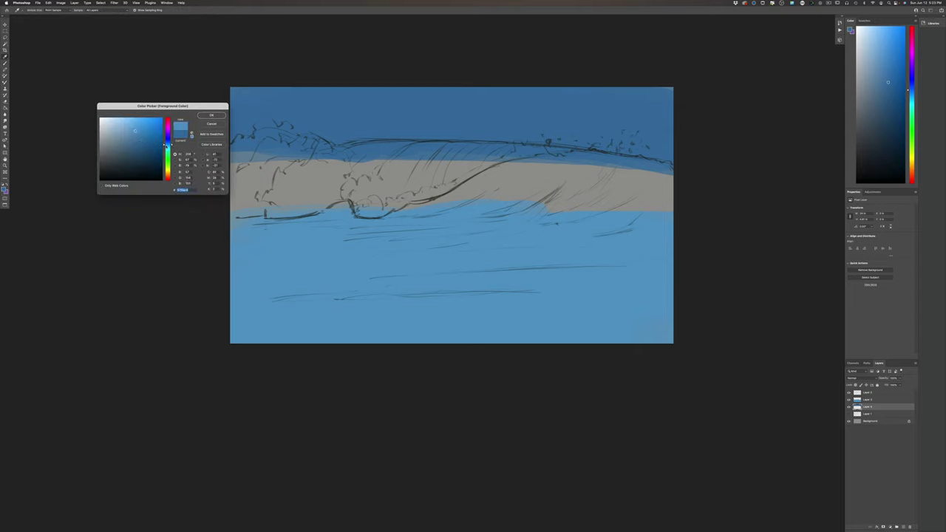
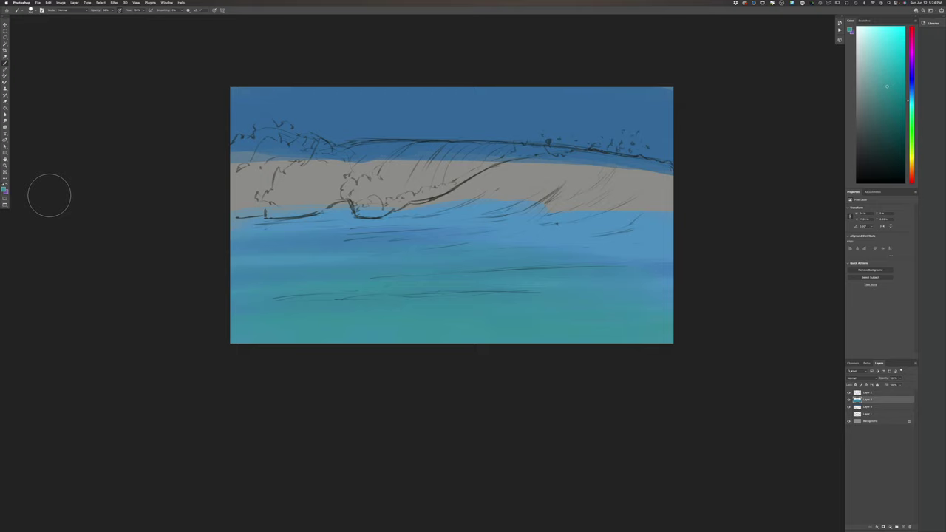
Shift the foreground color from teal toward green and darken it to a deep sea green.
{"action": "left_click", "coordinate": [5, 189]}
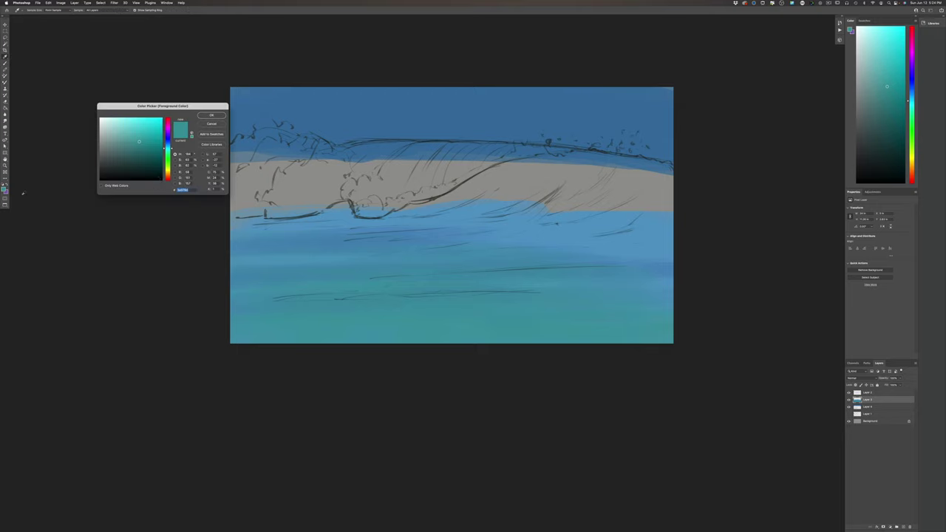
{"action": "left_click_drag", "start_coordinate": [168, 149], "coordinate": [168, 149]}
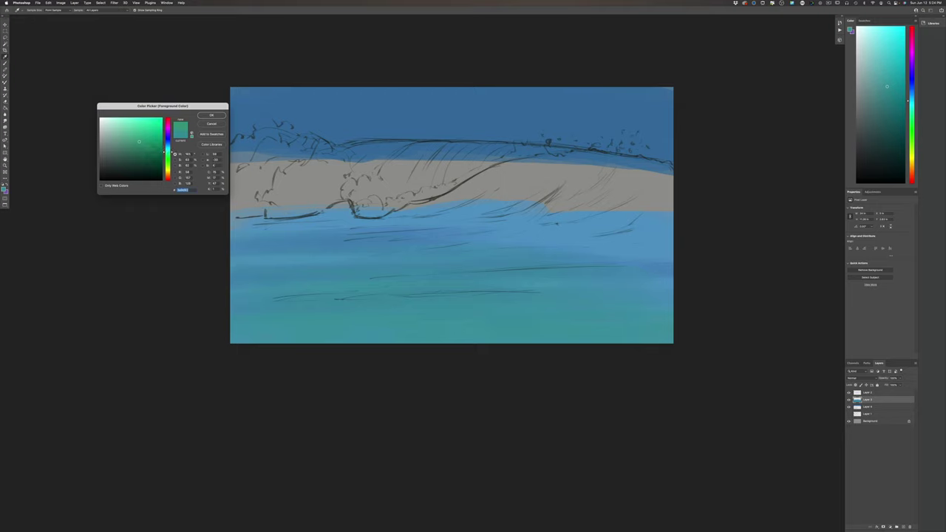
{"action": "left_click_drag", "start_coordinate": [138, 141], "coordinate": [143, 148]}
{"action": "left_click", "coordinate": [211, 116]}
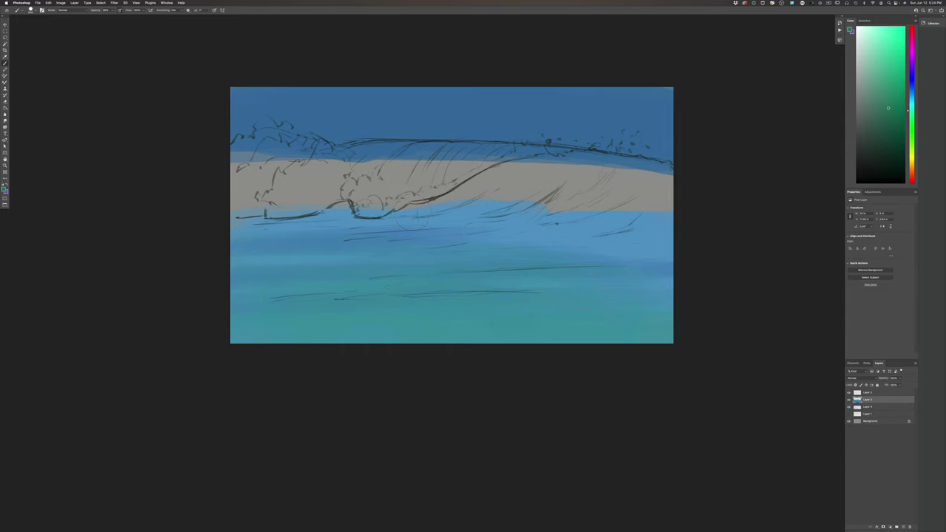
Raise the brush opacity to 100% and fill the wave's face with deep green, from the crest line down to its base.
{"action": "mouse_move", "coordinate": [561, 176]}
{"action": "left_mouse_down"}
{"action": "mouse_move", "coordinate": [583, 174]}
{"action": "mouse_move", "coordinate": [526, 170]}
{"action": "mouse_move", "coordinate": [669, 176]}
{"action": "left_mouse_up"}
{"action": "left_click", "coordinate": [112, 10]}
{"action": "left_click_drag", "start_coordinate": [110, 16], "coordinate": [126, 17]}
{"action": "left_click", "coordinate": [605, 173]}
{"action": "left_click_drag", "start_coordinate": [617, 174], "coordinate": [669, 190]}
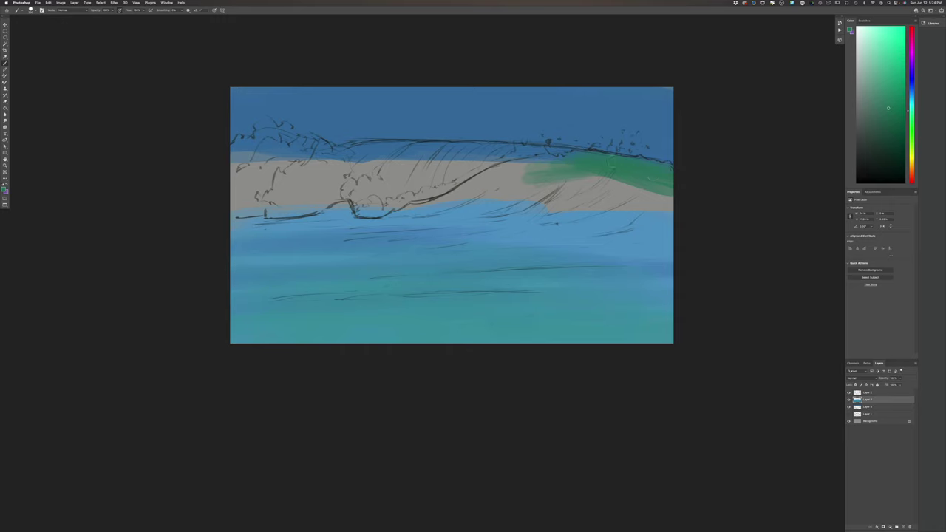
{"action": "mouse_move", "coordinate": [612, 157]}
{"action": "left_mouse_down"}
{"action": "mouse_move", "coordinate": [486, 175]}
{"action": "mouse_move", "coordinate": [623, 188]}
{"action": "mouse_move", "coordinate": [595, 165]}
{"action": "mouse_move", "coordinate": [650, 184]}
{"action": "mouse_move", "coordinate": [648, 152]}
{"action": "mouse_move", "coordinate": [668, 175]}
{"action": "mouse_move", "coordinate": [647, 201]}
{"action": "mouse_move", "coordinate": [677, 184]}
{"action": "mouse_move", "coordinate": [654, 207]}
{"action": "mouse_move", "coordinate": [602, 181]}
{"action": "mouse_move", "coordinate": [610, 196]}
{"action": "mouse_move", "coordinate": [495, 192]}
{"action": "mouse_move", "coordinate": [511, 177]}
{"action": "mouse_move", "coordinate": [502, 177]}
{"action": "mouse_move", "coordinate": [427, 209]}
{"action": "mouse_move", "coordinate": [475, 198]}
{"action": "mouse_move", "coordinate": [512, 212]}
{"action": "mouse_move", "coordinate": [571, 181]}
{"action": "mouse_move", "coordinate": [603, 181]}
{"action": "mouse_move", "coordinate": [648, 197]}
{"action": "mouse_move", "coordinate": [674, 186]}
{"action": "mouse_move", "coordinate": [676, 215]}
{"action": "mouse_move", "coordinate": [591, 196]}
{"action": "mouse_move", "coordinate": [547, 201]}
{"action": "mouse_move", "coordinate": [678, 226]}
{"action": "mouse_move", "coordinate": [498, 215]}
{"action": "left_mouse_up"}
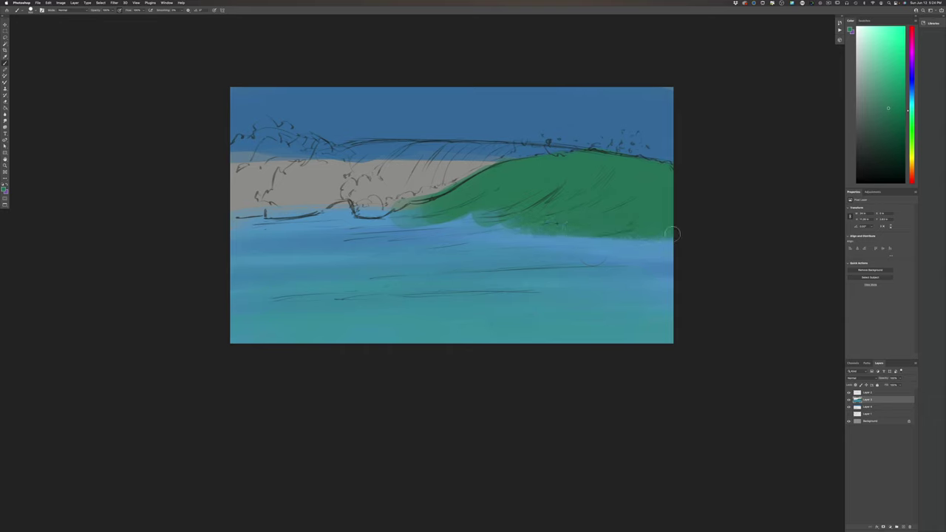
Lower the brush opacity and extend the green across the wave's base and along the waterline below the whitewater.
{"action": "left_click_drag", "start_coordinate": [674, 235], "coordinate": [427, 235]}
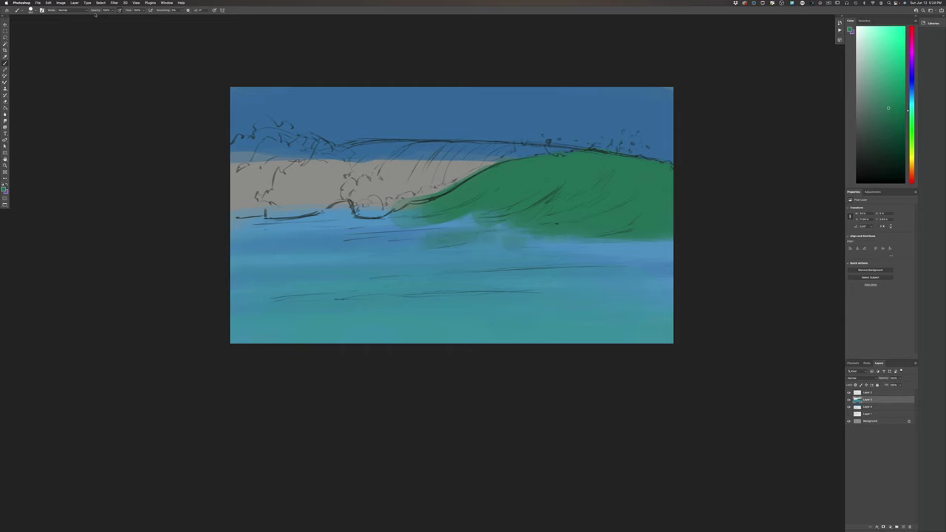
{"action": "left_click_drag", "start_coordinate": [112, 16], "coordinate": [107, 16]}
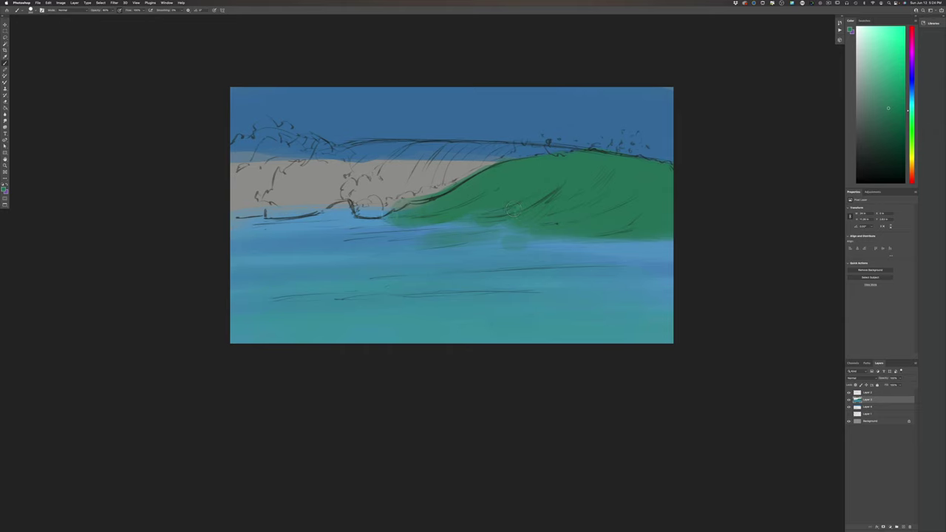
{"action": "mouse_move", "coordinate": [348, 210]}
{"action": "left_mouse_down"}
{"action": "mouse_move", "coordinate": [277, 216]}
{"action": "mouse_move", "coordinate": [484, 218]}
{"action": "mouse_move", "coordinate": [385, 216]}
{"action": "left_mouse_up"}
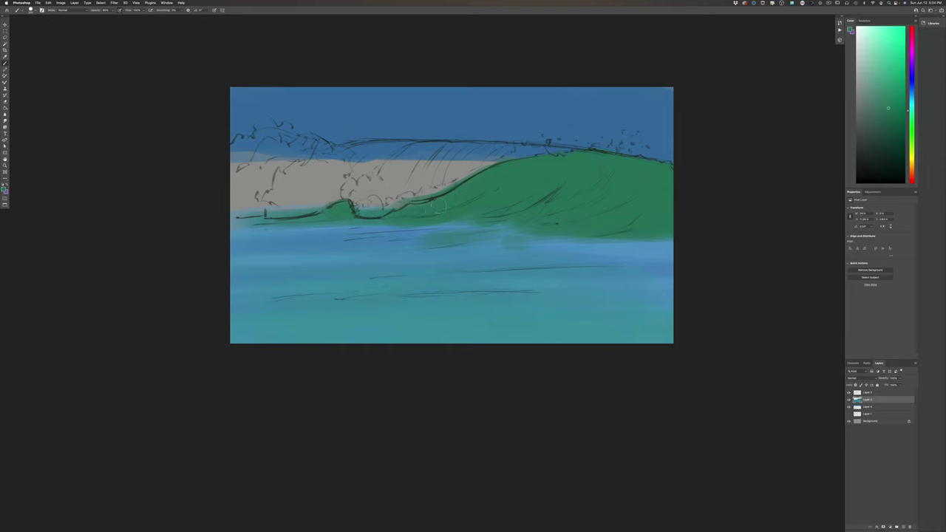
Sample the blue of the foreground water and blend it over the lower edge of the green wave face.
{"action": "left_click", "coordinate": [4, 189]}
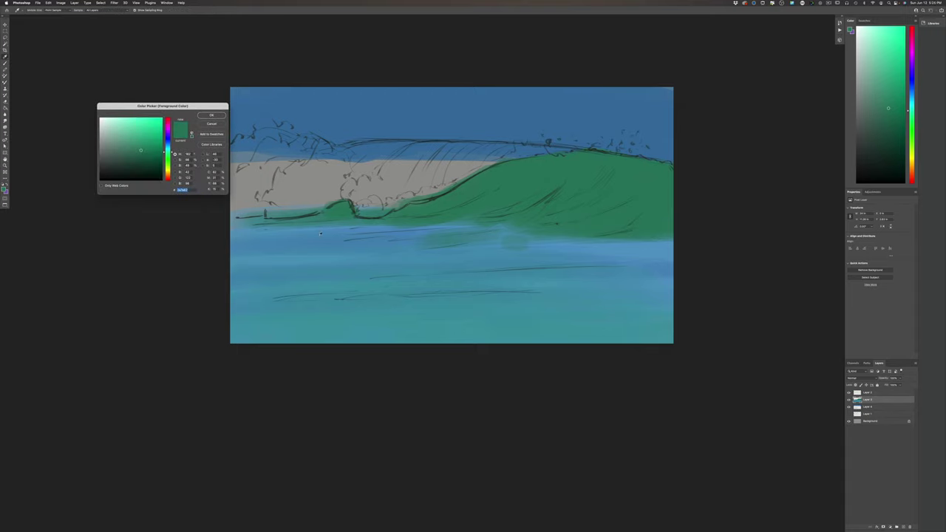
{"action": "left_click", "coordinate": [287, 234]}
{"action": "key", "text": "Return"}
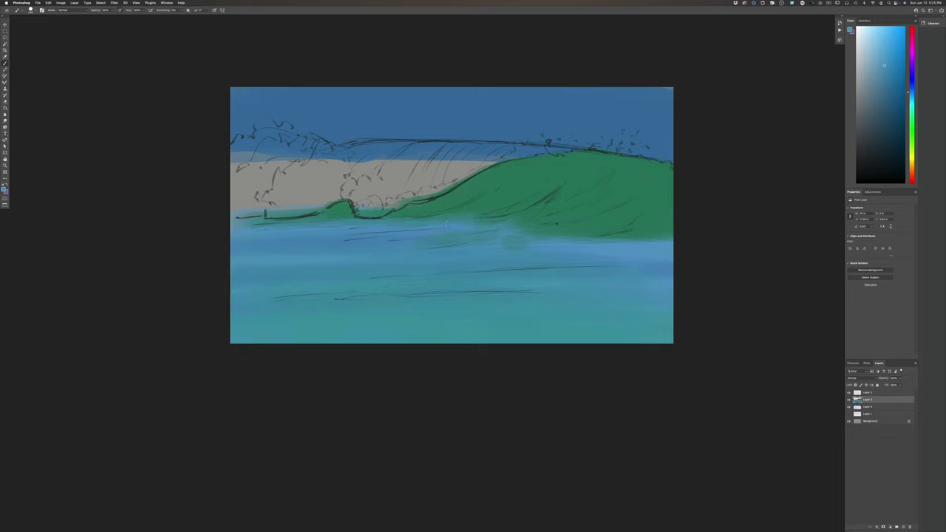
{"action": "left_click_drag", "start_coordinate": [464, 232], "coordinate": [498, 223]}
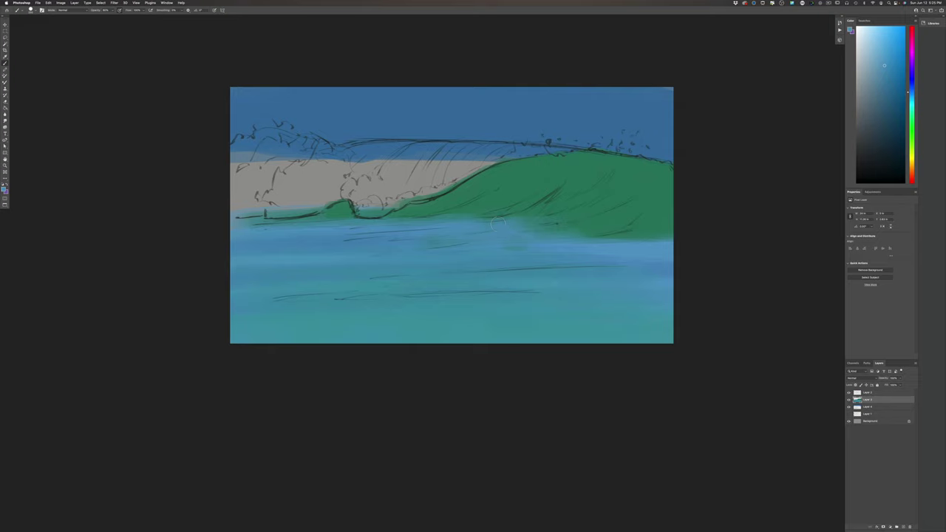
{"action": "left_click_drag", "start_coordinate": [587, 232], "coordinate": [667, 235]}
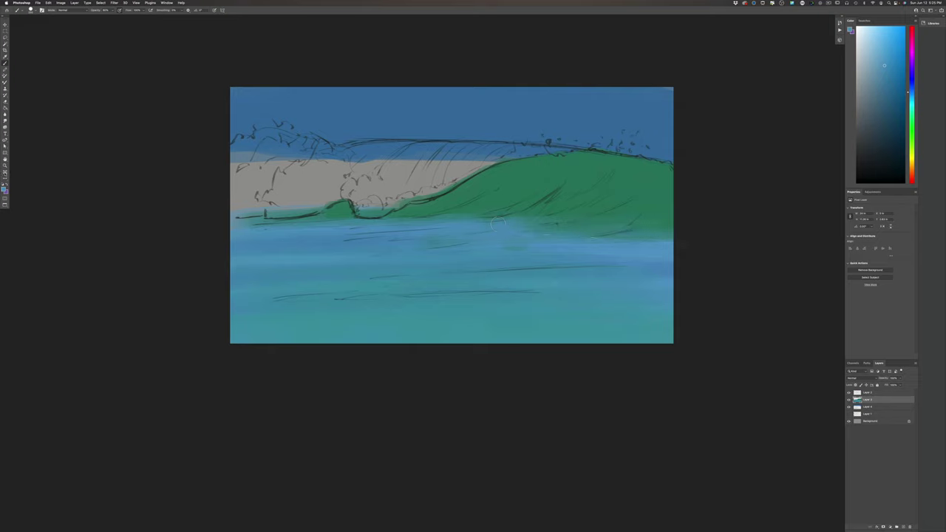
Sample the wave face's green, shrink the brush, and paint thin green streaks from the wave's base into the blue water.
{"action": "left_click", "coordinate": [4, 188]}
{"action": "left_click", "coordinate": [505, 182]}
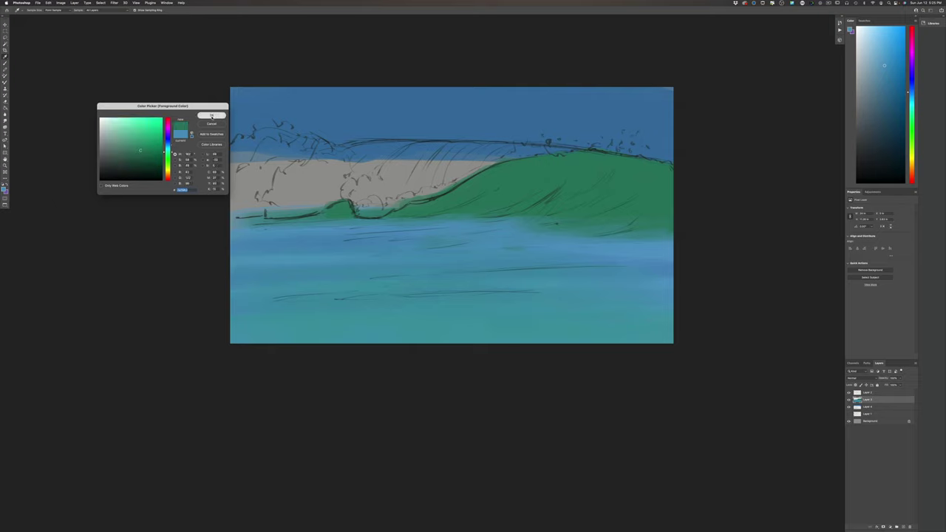
{"action": "left_click", "coordinate": [211, 115]}
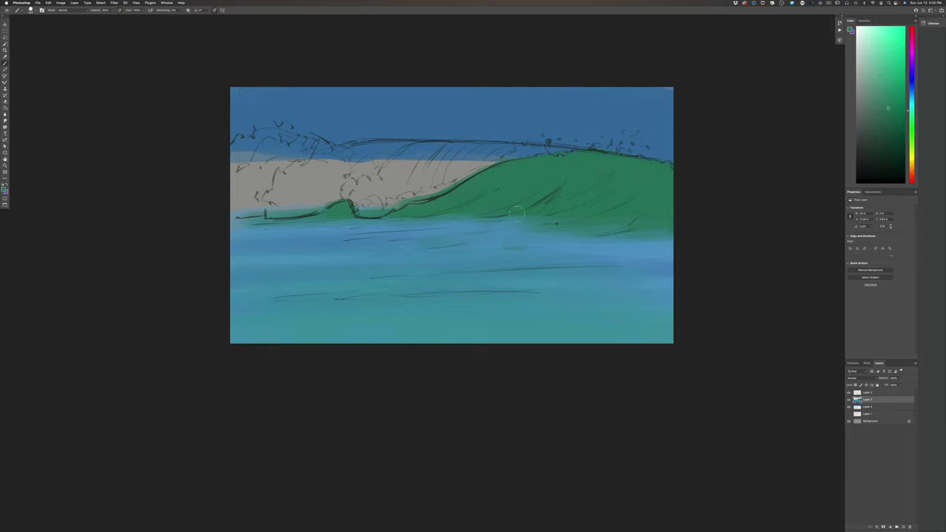
{"action": "key", "text": "bracketleft"}
{"action": "key", "text": "bracketleft"}
{"action": "key", "text": "bracketleft"}
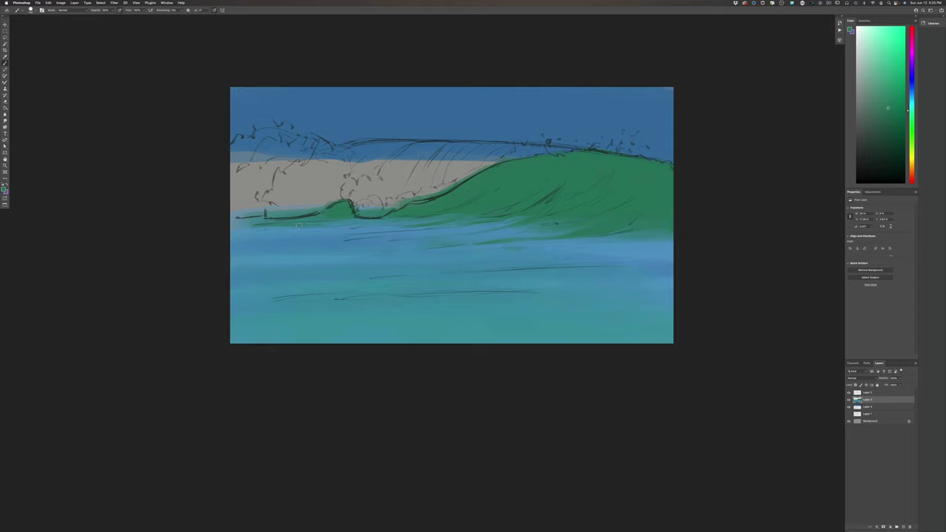
{"action": "left_click", "coordinate": [4, 190]}
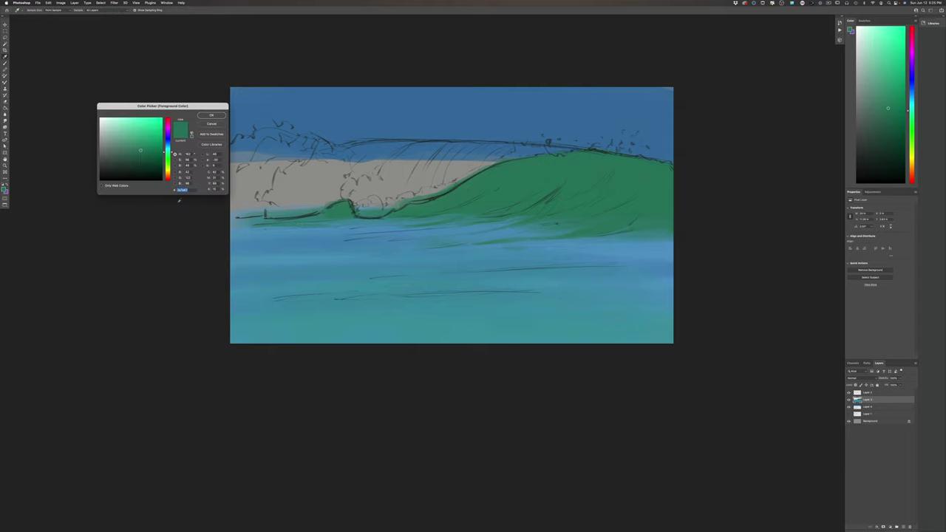
{"action": "left_click", "coordinate": [211, 115]}
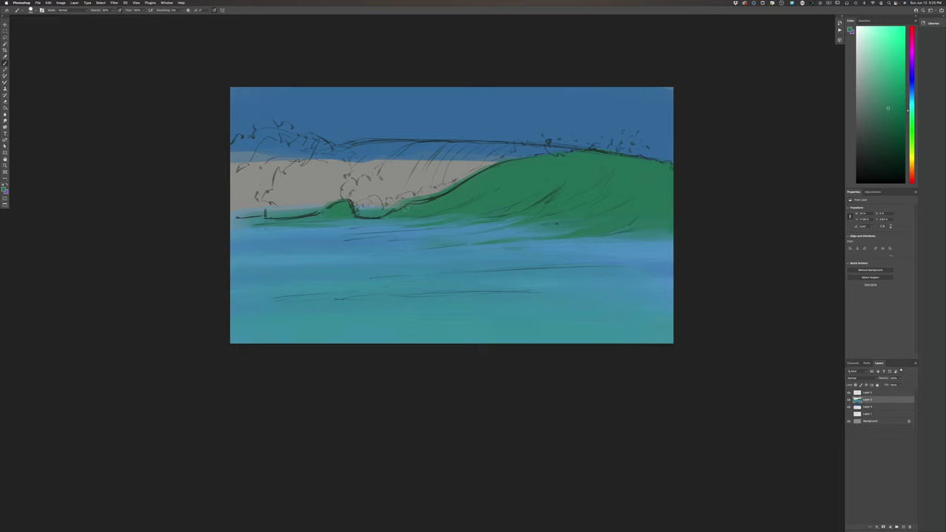
Set the foreground color to a pale gray-green and block in the middle of the falling lip.
{"action": "left_click", "coordinate": [4, 188]}
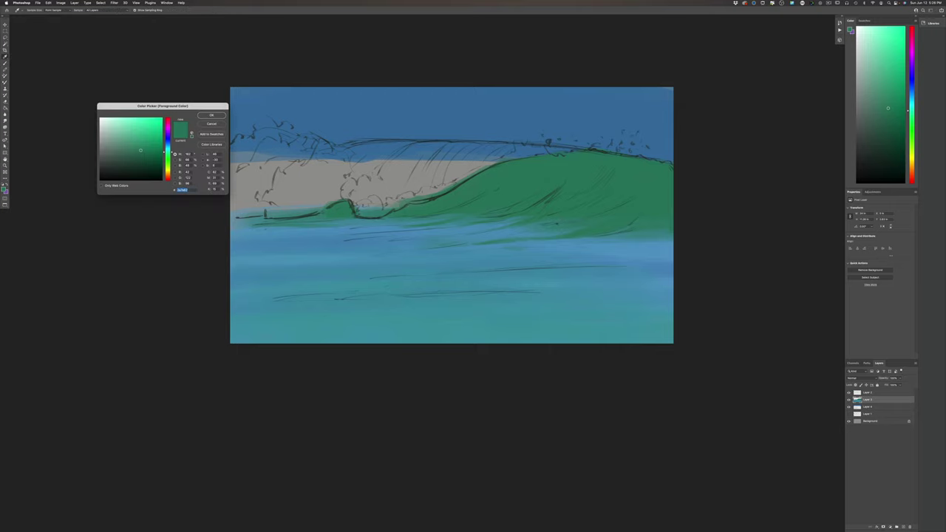
{"action": "left_click", "coordinate": [124, 140]}
{"action": "left_click_drag", "start_coordinate": [123, 142], "coordinate": [115, 137]}
{"action": "left_click", "coordinate": [211, 116]}
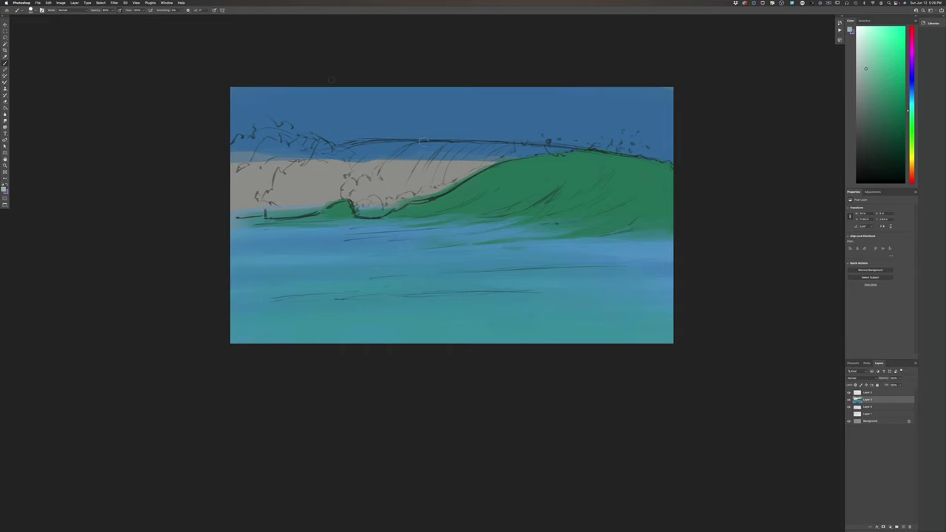
{"action": "mouse_move", "coordinate": [422, 141]}
{"action": "left_mouse_down"}
{"action": "mouse_move", "coordinate": [433, 156]}
{"action": "mouse_move", "coordinate": [391, 181]}
{"action": "mouse_move", "coordinate": [380, 159]}
{"action": "mouse_move", "coordinate": [407, 178]}
{"action": "mouse_move", "coordinate": [405, 158]}
{"action": "mouse_move", "coordinate": [386, 167]}
{"action": "left_mouse_up"}
Switch to a slightly darker, medium green and paint over the falling lip, widening it toward both sides.
{"action": "left_click", "coordinate": [4, 187]}
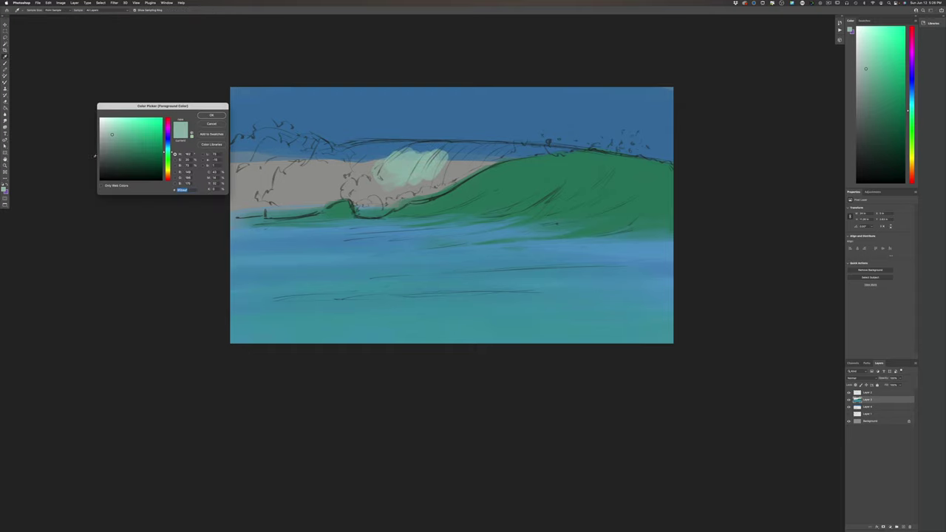
{"action": "left_click", "coordinate": [122, 140]}
{"action": "left_click", "coordinate": [210, 117]}
{"action": "mouse_move", "coordinate": [431, 161]}
{"action": "left_mouse_down"}
{"action": "mouse_move", "coordinate": [436, 176]}
{"action": "mouse_move", "coordinate": [407, 180]}
{"action": "mouse_move", "coordinate": [417, 164]}
{"action": "mouse_move", "coordinate": [368, 164]}
{"action": "left_mouse_up"}
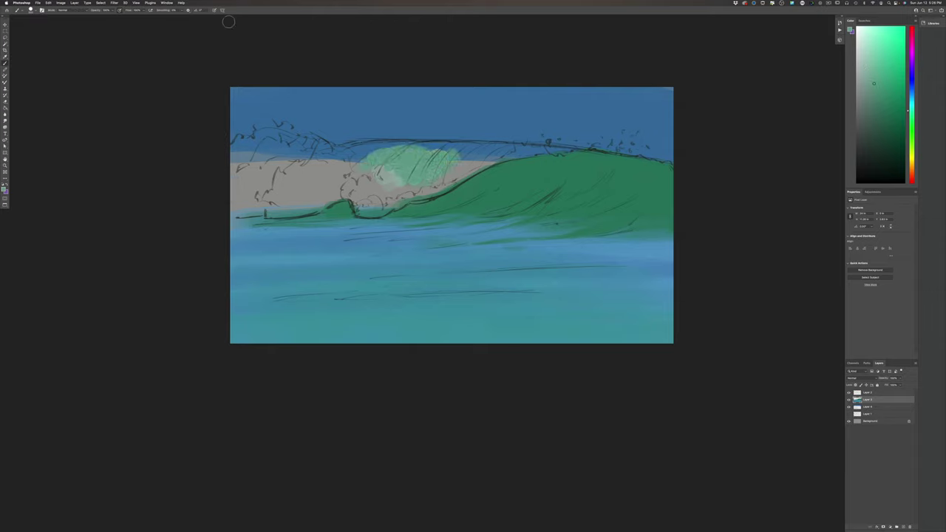
{"action": "left_click_drag", "start_coordinate": [464, 149], "coordinate": [446, 160]}
{"action": "mouse_move", "coordinate": [478, 145]}
{"action": "left_mouse_down"}
{"action": "mouse_move", "coordinate": [408, 145]}
{"action": "mouse_move", "coordinate": [345, 161]}
{"action": "mouse_move", "coordinate": [404, 176]}
{"action": "left_mouse_up"}
{"action": "left_click_drag", "start_coordinate": [358, 155], "coordinate": [340, 160]}
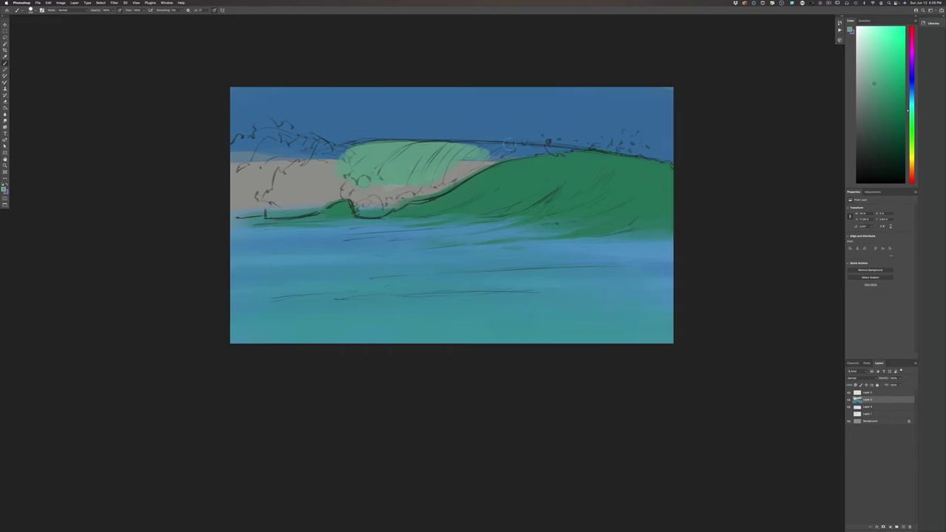
Extend the medium green along the crest above the wave face and to the lip's edge beside the whitewater.
{"action": "mouse_move", "coordinate": [531, 150]}
{"action": "left_mouse_down"}
{"action": "mouse_move", "coordinate": [500, 152]}
{"action": "mouse_move", "coordinate": [533, 147]}
{"action": "mouse_move", "coordinate": [401, 184]}
{"action": "mouse_move", "coordinate": [577, 150]}
{"action": "left_mouse_up"}
{"action": "mouse_move", "coordinate": [511, 153]}
{"action": "left_mouse_down"}
{"action": "mouse_move", "coordinate": [491, 154]}
{"action": "mouse_move", "coordinate": [536, 157]}
{"action": "mouse_move", "coordinate": [521, 151]}
{"action": "mouse_move", "coordinate": [471, 174]}
{"action": "left_mouse_up"}
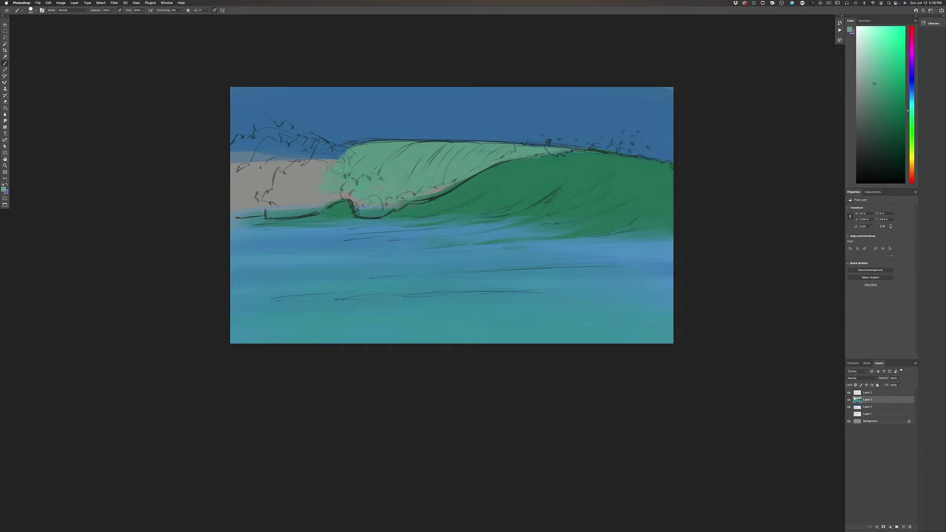
{"action": "left_click_drag", "start_coordinate": [318, 158], "coordinate": [347, 147]}
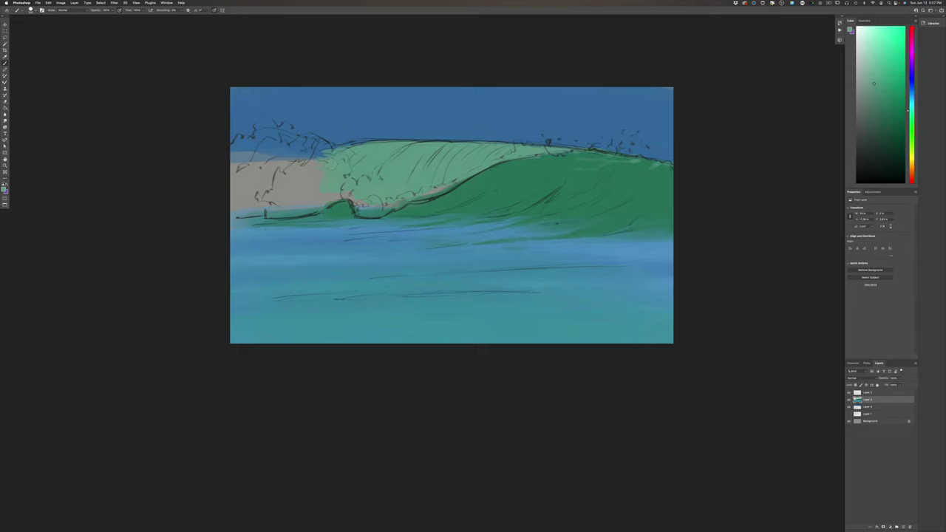
Pick a darker gray-green, check the brush settings, and shade downward streaks along the top of the falling lip.
{"action": "left_click", "coordinate": [5, 189]}
{"action": "left_click", "coordinate": [122, 150]}
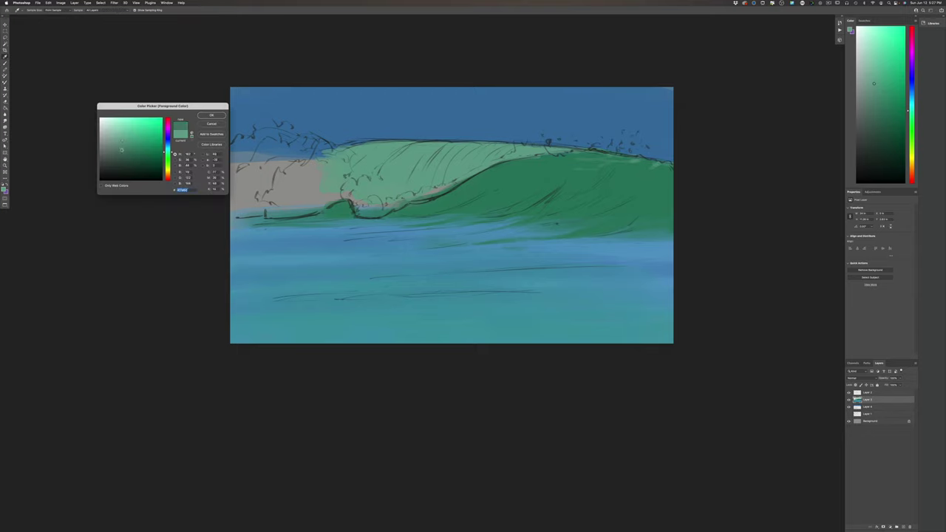
{"action": "left_click", "coordinate": [210, 116]}
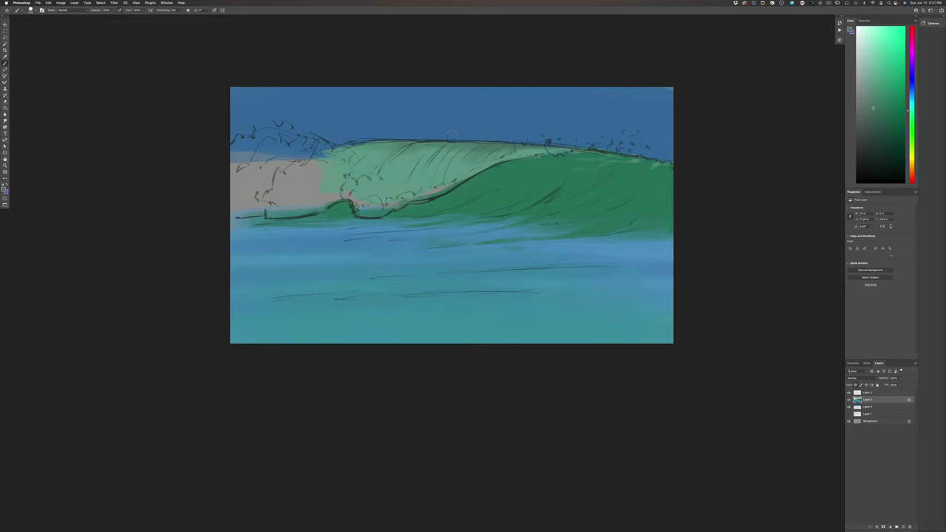
{"action": "key", "text": "F5"}
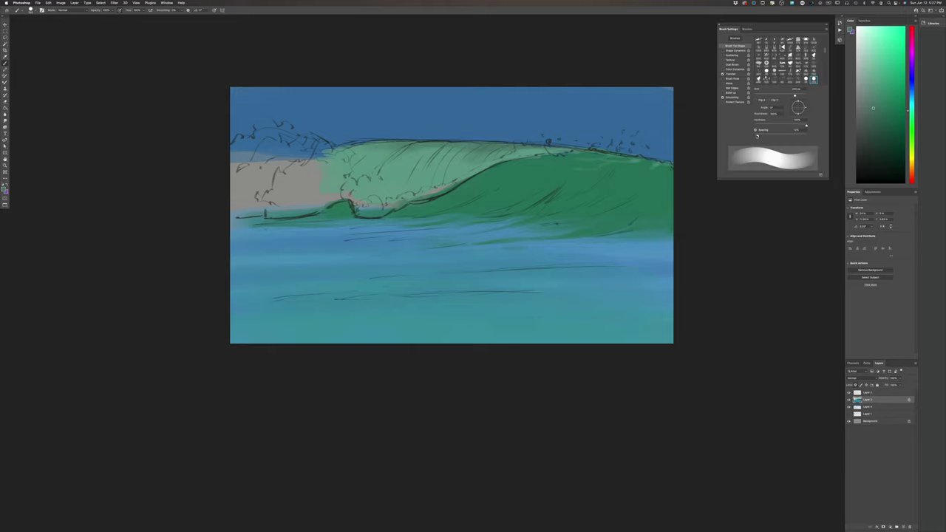
{"action": "key", "text": "F5"}
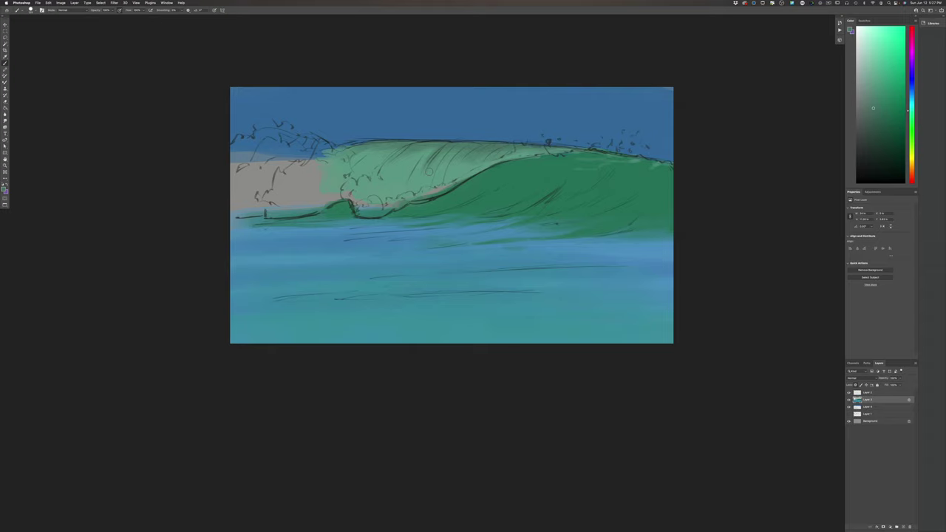
Set the foreground color to a pale gray-blue, unlock the layer's transparent pixels, and paint foam along the falling lip's lower edge.
{"action": "left_click", "coordinate": [5, 190]}
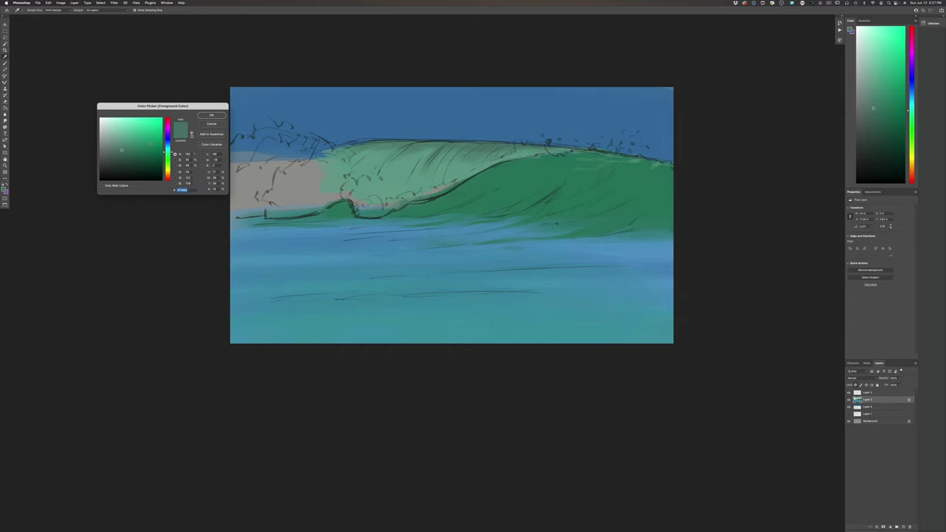
{"action": "left_click_drag", "start_coordinate": [167, 150], "coordinate": [167, 145]}
{"action": "left_click", "coordinate": [110, 130]}
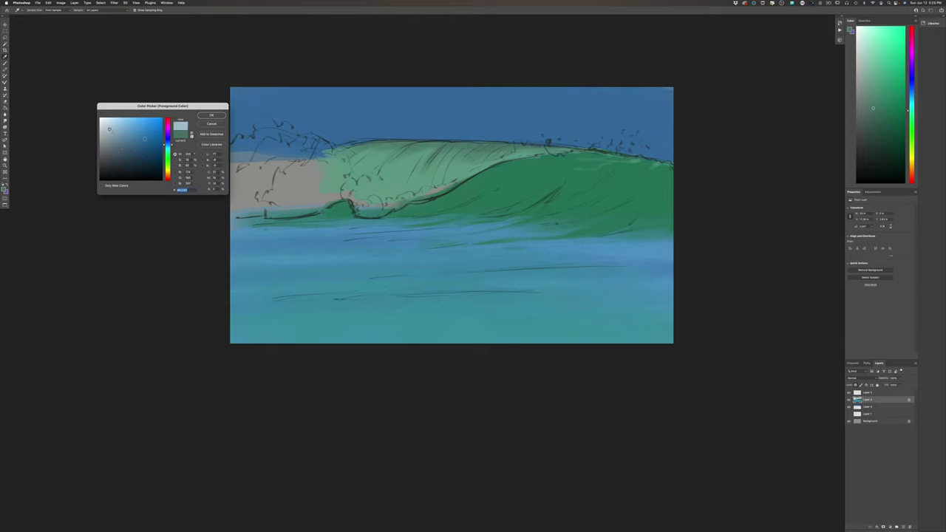
{"action": "left_click", "coordinate": [207, 116]}
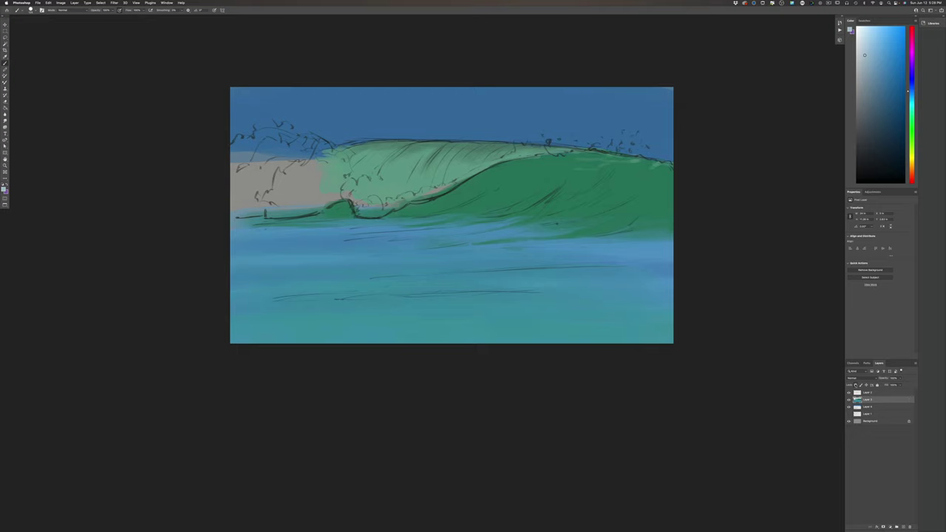
{"action": "left_click", "coordinate": [855, 385]}
{"action": "mouse_move", "coordinate": [436, 190]}
{"action": "left_mouse_down"}
{"action": "mouse_move", "coordinate": [461, 177]}
{"action": "mouse_move", "coordinate": [418, 194]}
{"action": "mouse_move", "coordinate": [478, 168]}
{"action": "mouse_move", "coordinate": [432, 182]}
{"action": "left_mouse_up"}
{"action": "mouse_move", "coordinate": [482, 165]}
{"action": "left_mouse_down"}
{"action": "mouse_move", "coordinate": [531, 140]}
{"action": "mouse_move", "coordinate": [516, 145]}
{"action": "mouse_move", "coordinate": [527, 152]}
{"action": "mouse_move", "coordinate": [511, 155]}
{"action": "mouse_move", "coordinate": [543, 144]}
{"action": "left_mouse_up"}
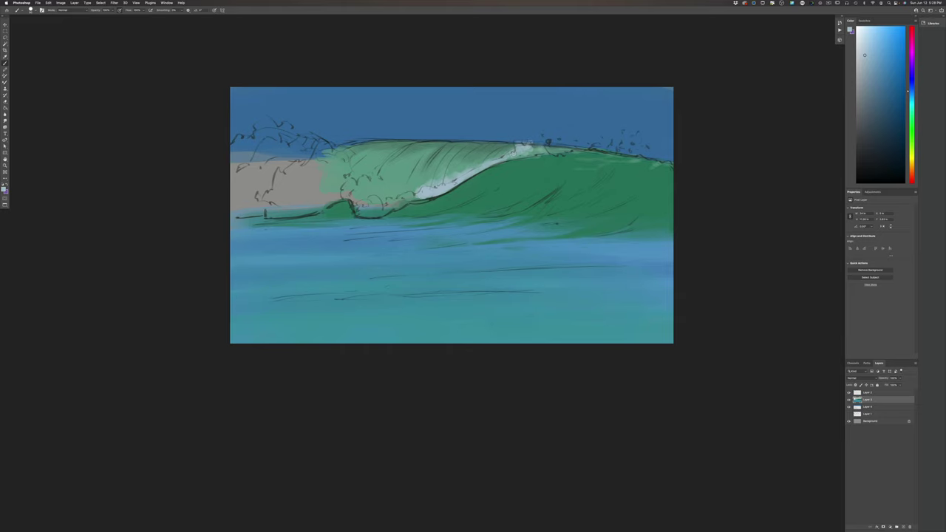
Add thin pale foam and spray along the wave's crest, and extend the lip's foam down toward its foot.
{"action": "left_click", "coordinate": [214, 10]}
{"action": "mouse_move", "coordinate": [546, 145]}
{"action": "left_mouse_down"}
{"action": "mouse_move", "coordinate": [560, 146]}
{"action": "mouse_move", "coordinate": [543, 140]}
{"action": "left_mouse_up"}
{"action": "mouse_move", "coordinate": [584, 150]}
{"action": "left_mouse_down"}
{"action": "mouse_move", "coordinate": [668, 166]}
{"action": "mouse_move", "coordinate": [606, 153]}
{"action": "left_mouse_up"}
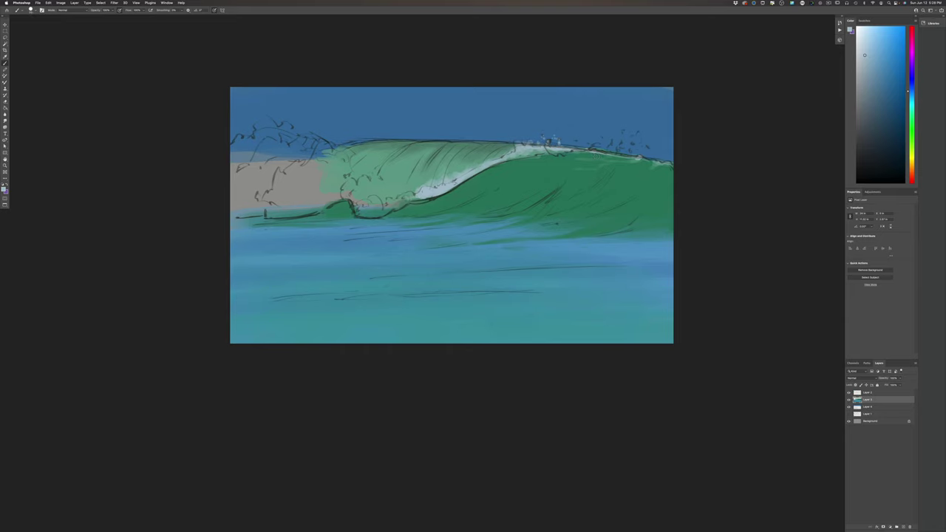
{"action": "mouse_move", "coordinate": [421, 197]}
{"action": "left_mouse_down"}
{"action": "mouse_move", "coordinate": [397, 204]}
{"action": "mouse_move", "coordinate": [408, 194]}
{"action": "mouse_move", "coordinate": [391, 208]}
{"action": "mouse_move", "coordinate": [389, 201]}
{"action": "left_mouse_up"}
{"action": "left_click", "coordinate": [396, 198]}
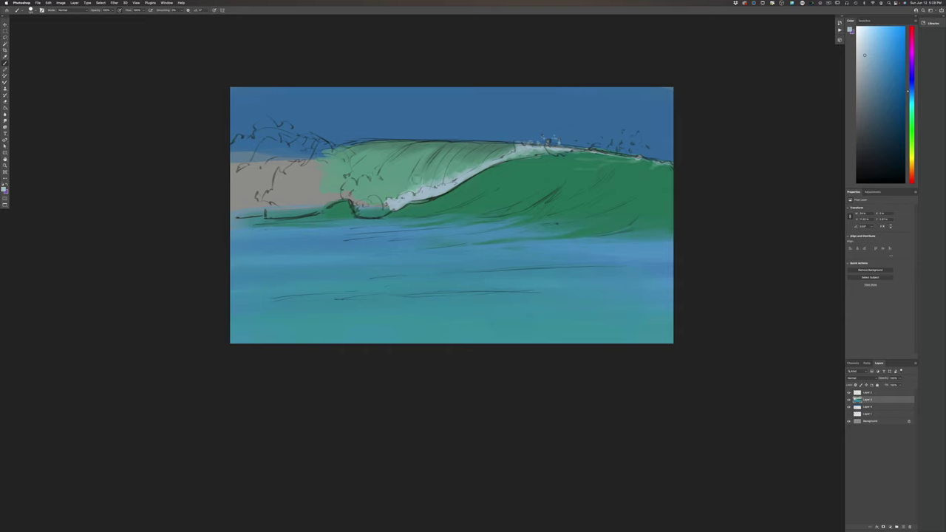
Lower the brush opacity and brush faint pale mist over the falling lip above the foam edge.
{"action": "left_click", "coordinate": [111, 11]}
{"action": "left_click_drag", "start_coordinate": [114, 16], "coordinate": [107, 17]}
{"action": "left_click", "coordinate": [418, 184]}
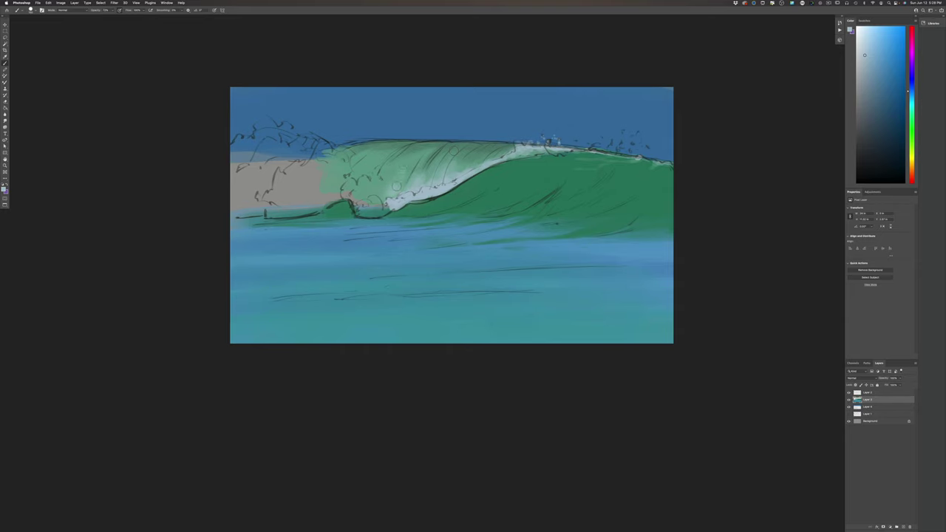
Block in the splash at the lip's foot and the main whitewater mass in opaque pale gray-blue, extending it to the lip.
{"action": "mouse_move", "coordinate": [396, 186]}
{"action": "left_mouse_down"}
{"action": "mouse_move", "coordinate": [359, 210]}
{"action": "mouse_move", "coordinate": [373, 201]}
{"action": "mouse_move", "coordinate": [340, 193]}
{"action": "mouse_move", "coordinate": [338, 176]}
{"action": "mouse_move", "coordinate": [314, 195]}
{"action": "mouse_move", "coordinate": [313, 170]}
{"action": "mouse_move", "coordinate": [112, 15]}
{"action": "mouse_move", "coordinate": [296, 173]}
{"action": "mouse_move", "coordinate": [285, 178]}
{"action": "mouse_move", "coordinate": [283, 150]}
{"action": "mouse_move", "coordinate": [286, 193]}
{"action": "mouse_move", "coordinate": [239, 170]}
{"action": "mouse_move", "coordinate": [259, 186]}
{"action": "mouse_move", "coordinate": [283, 150]}
{"action": "mouse_move", "coordinate": [325, 144]}
{"action": "mouse_move", "coordinate": [303, 148]}
{"action": "left_mouse_up"}
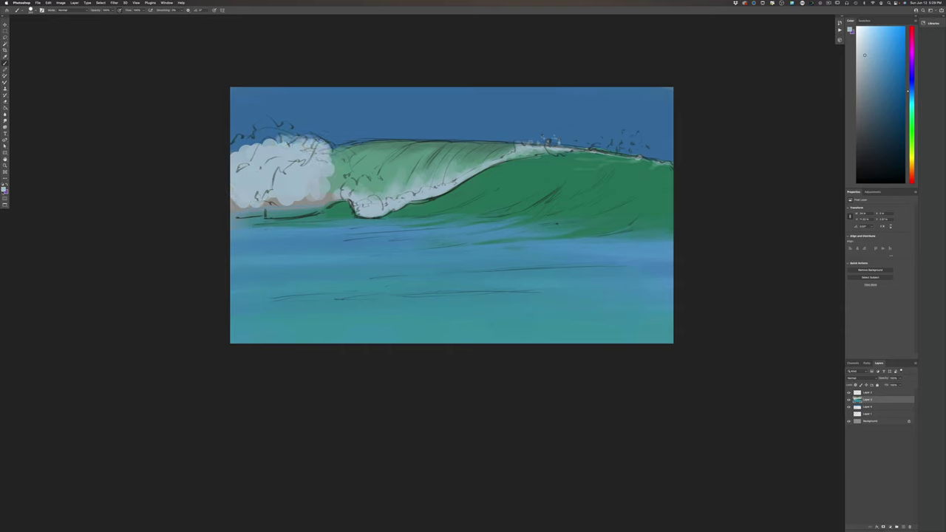
{"action": "left_click", "coordinate": [5, 189]}
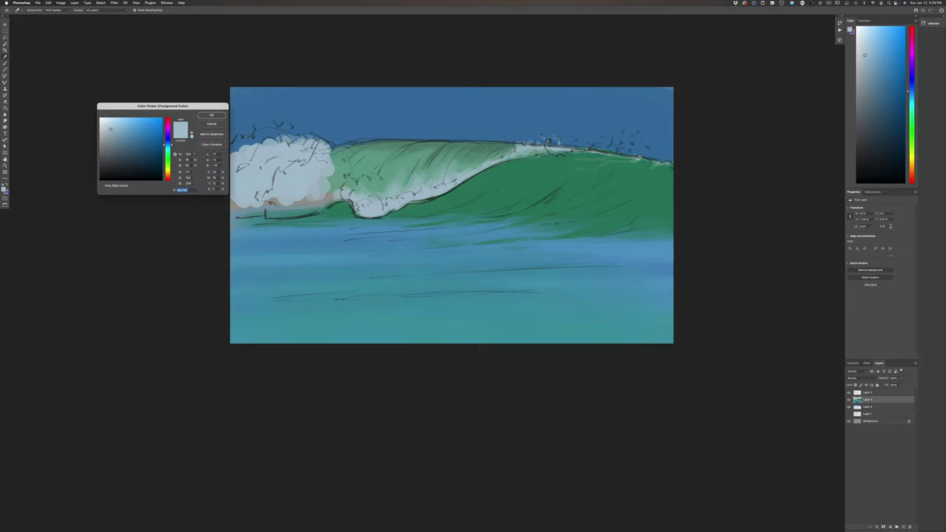
{"action": "left_click", "coordinate": [211, 116]}
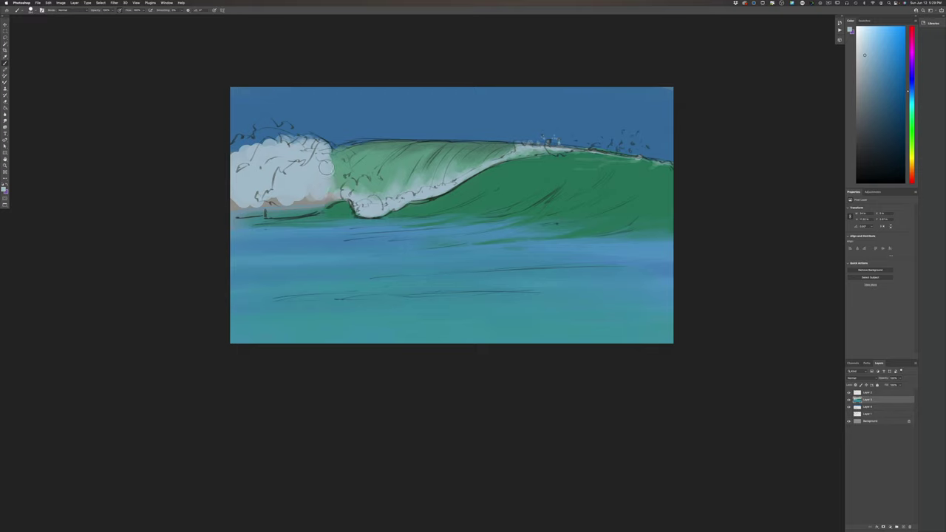
{"action": "mouse_move", "coordinate": [332, 181]}
{"action": "left_mouse_down"}
{"action": "mouse_move", "coordinate": [335, 158]}
{"action": "mouse_move", "coordinate": [343, 164]}
{"action": "mouse_move", "coordinate": [315, 202]}
{"action": "mouse_move", "coordinate": [353, 186]}
{"action": "left_mouse_up"}
Fill the whitewater down to the waterline and build up rounded foam puffs along its top.
{"action": "key", "text": "l"}
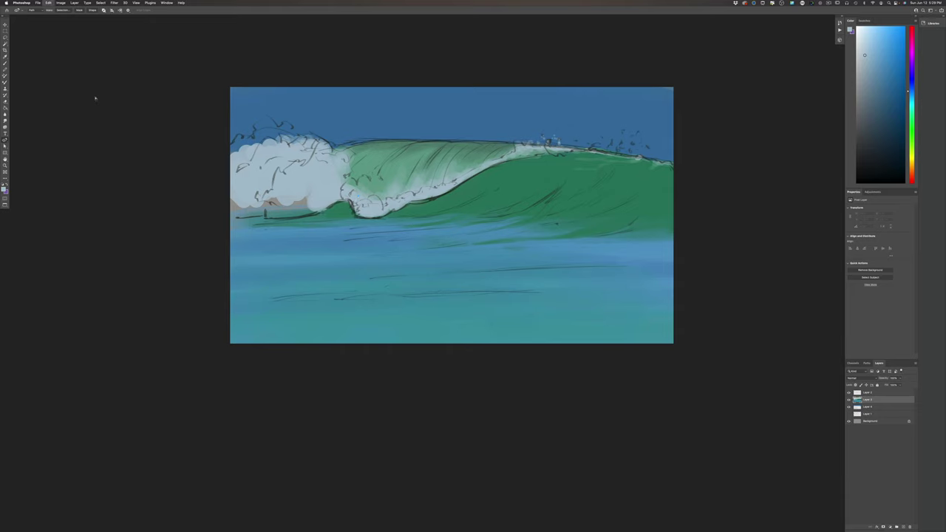
{"action": "key", "text": "b"}
{"action": "mouse_move", "coordinate": [302, 201]}
{"action": "left_mouse_down"}
{"action": "mouse_move", "coordinate": [280, 203]}
{"action": "mouse_move", "coordinate": [310, 204]}
{"action": "mouse_move", "coordinate": [234, 205]}
{"action": "mouse_move", "coordinate": [244, 211]}
{"action": "mouse_move", "coordinate": [306, 203]}
{"action": "mouse_move", "coordinate": [238, 180]}
{"action": "left_mouse_up"}
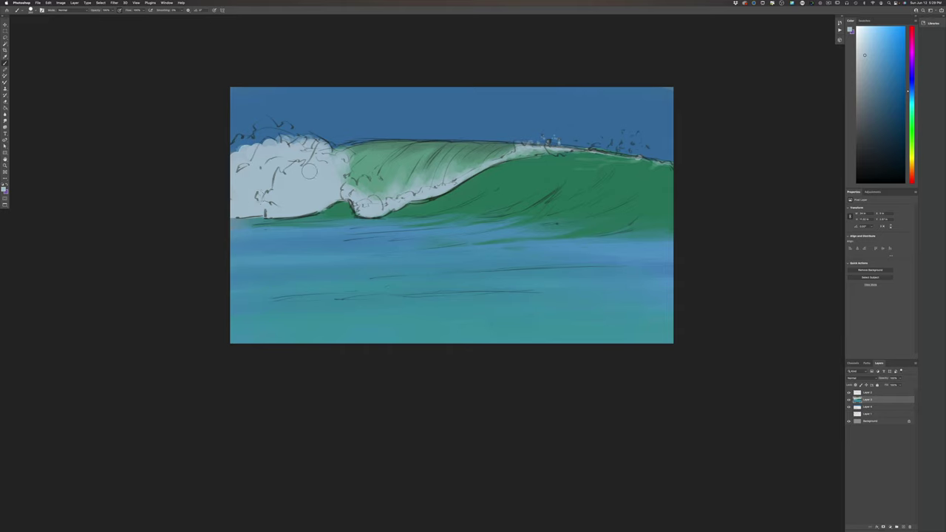
{"action": "mouse_move", "coordinate": [268, 138]}
{"action": "left_mouse_down"}
{"action": "mouse_move", "coordinate": [264, 124]}
{"action": "mouse_move", "coordinate": [259, 150]}
{"action": "mouse_move", "coordinate": [244, 140]}
{"action": "mouse_move", "coordinate": [232, 146]}
{"action": "mouse_move", "coordinate": [284, 128]}
{"action": "mouse_move", "coordinate": [289, 143]}
{"action": "mouse_move", "coordinate": [313, 137]}
{"action": "mouse_move", "coordinate": [340, 148]}
{"action": "mouse_move", "coordinate": [340, 159]}
{"action": "mouse_move", "coordinate": [332, 148]}
{"action": "mouse_move", "coordinate": [341, 136]}
{"action": "left_mouse_up"}
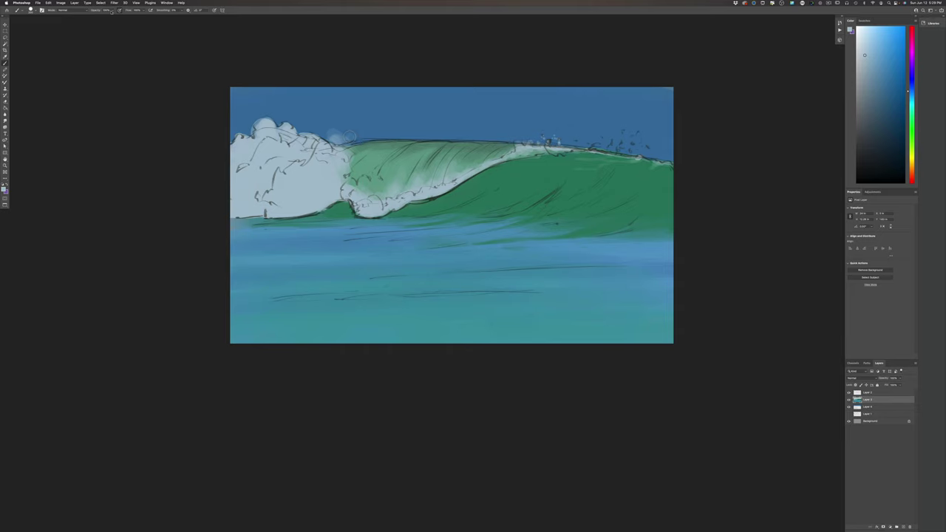
Reduce the brush opacity and paint soft mist in the sky above the whitewater and beside the crest.
{"action": "left_click_drag", "start_coordinate": [112, 11], "coordinate": [97, 17]}
{"action": "left_click", "coordinate": [332, 150]}
{"action": "left_click", "coordinate": [351, 132]}
{"action": "mouse_move", "coordinate": [356, 118]}
{"action": "left_mouse_down"}
{"action": "mouse_move", "coordinate": [360, 105]}
{"action": "mouse_move", "coordinate": [365, 120]}
{"action": "left_mouse_up"}
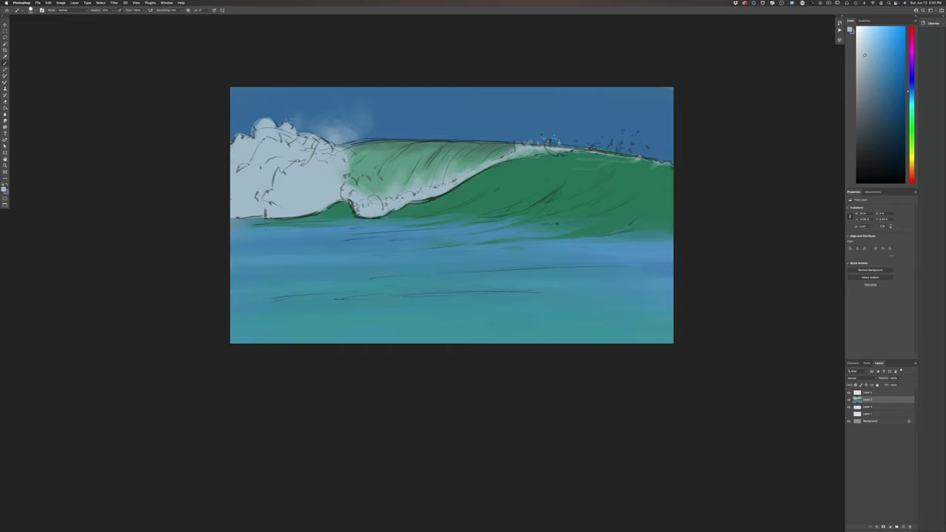
{"action": "left_click_drag", "start_coordinate": [291, 118], "coordinate": [243, 112]}
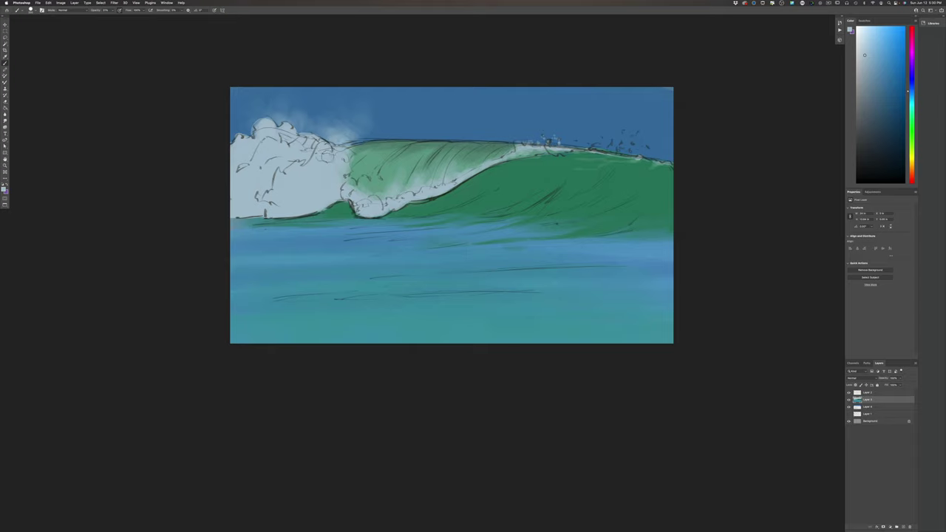
Hide the line drawing layer, restore the brush to 100% opacity, and dab small spray droplets along the top of the whitewater with a smaller brush.
{"action": "left_click", "coordinate": [849, 393]}
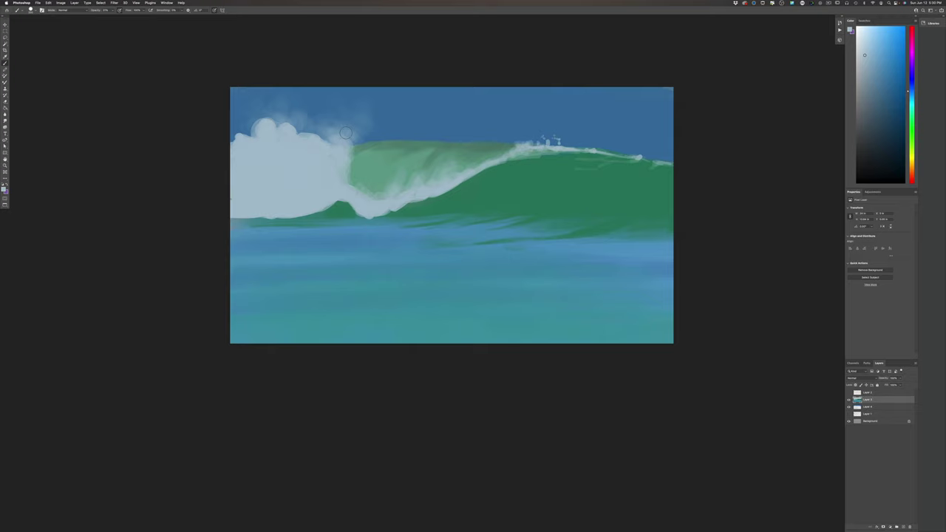
{"action": "left_click", "coordinate": [113, 10]}
{"action": "left_click_drag", "start_coordinate": [113, 16], "coordinate": [130, 16]}
{"action": "left_click", "coordinate": [309, 164]}
{"action": "key", "text": "["}
{"action": "key", "text": "["}
{"action": "key", "text": "["}
{"action": "key", "text": "["}
{"action": "key", "text": "["}
{"action": "key", "text": "["}
{"action": "key", "text": "["}
{"action": "left_click_drag", "start_coordinate": [299, 122], "coordinate": [308, 134]}
{"action": "left_click", "coordinate": [277, 106]}
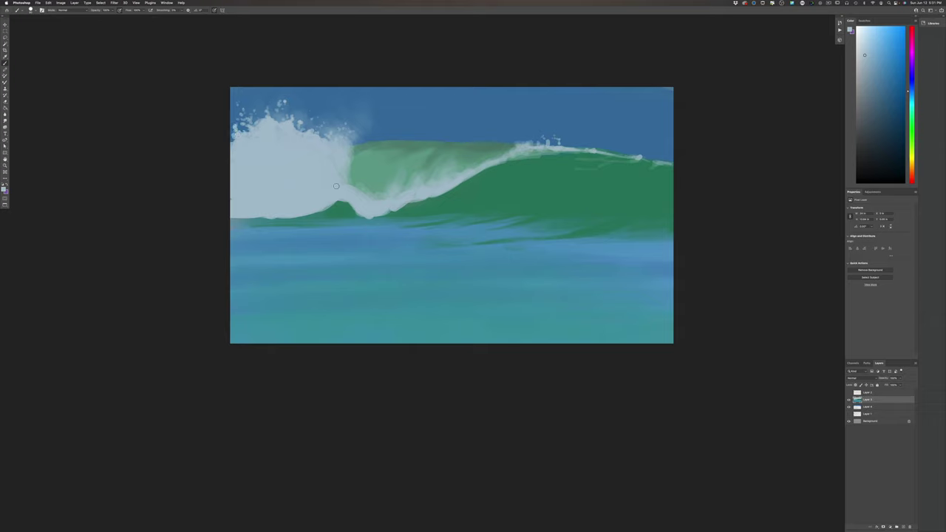
Dab foam splatters where the whitewater meets the falling lip and roughen the foam along the lip's edge.
{"action": "left_click_drag", "start_coordinate": [325, 207], "coordinate": [338, 199]}
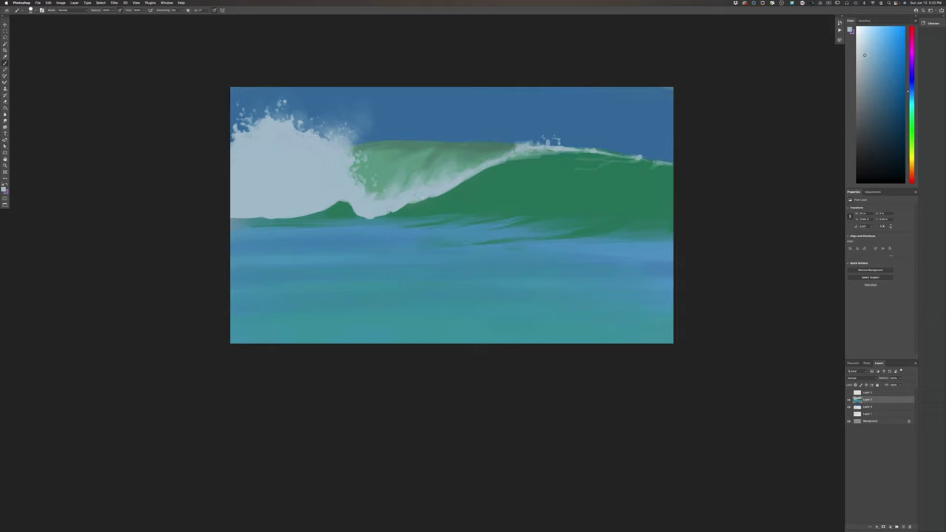
{"action": "left_click_drag", "start_coordinate": [500, 158], "coordinate": [479, 166]}
Create a new layer above the base colors, pick a dark teal, and paint thin horizontal ripples in the water below the splash.
{"action": "left_click", "coordinate": [902, 526]}
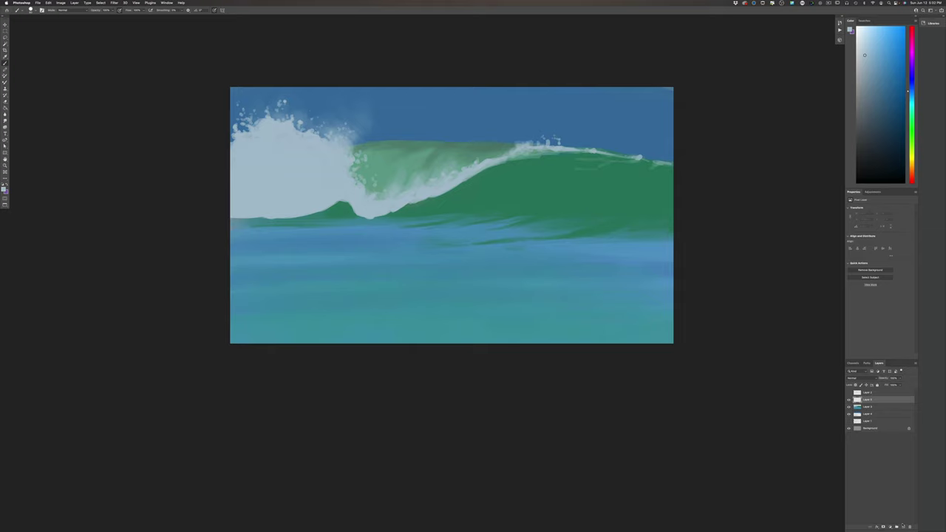
{"action": "left_click", "coordinate": [3, 189]}
{"action": "left_click", "coordinate": [392, 277]}
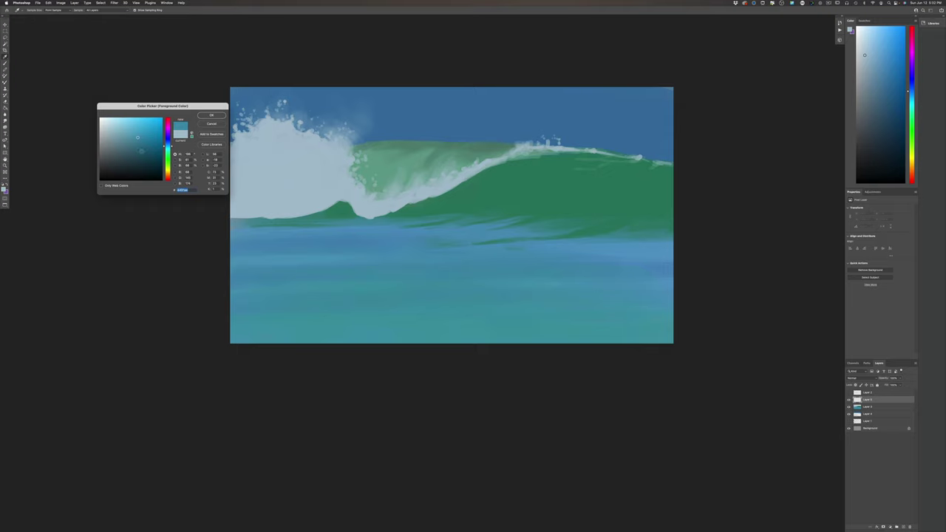
{"action": "left_click", "coordinate": [139, 152]}
{"action": "left_click", "coordinate": [206, 116]}
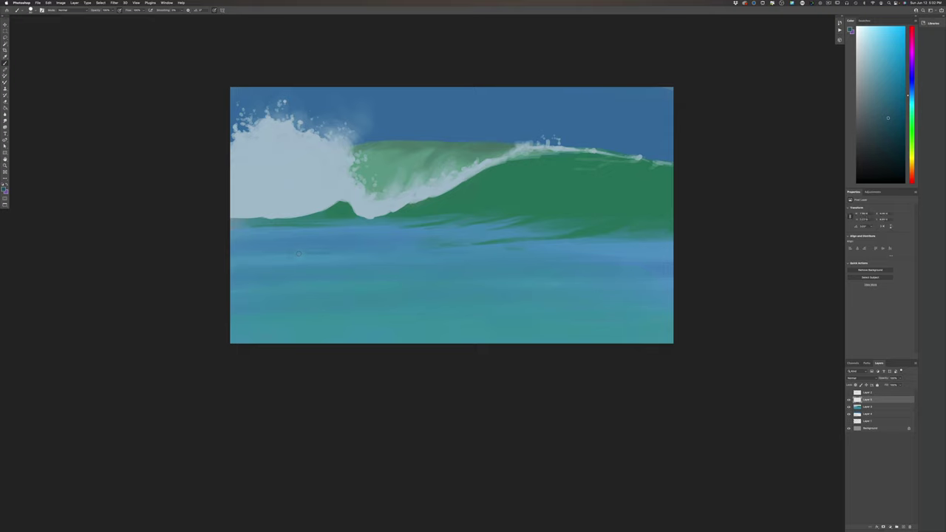
{"action": "mouse_move", "coordinate": [298, 253]}
{"action": "left_mouse_down"}
{"action": "mouse_move", "coordinate": [260, 253]}
{"action": "mouse_move", "coordinate": [404, 246]}
{"action": "mouse_move", "coordinate": [391, 246]}
{"action": "left_mouse_up"}
{"action": "left_click_drag", "start_coordinate": [299, 248], "coordinate": [321, 249]}
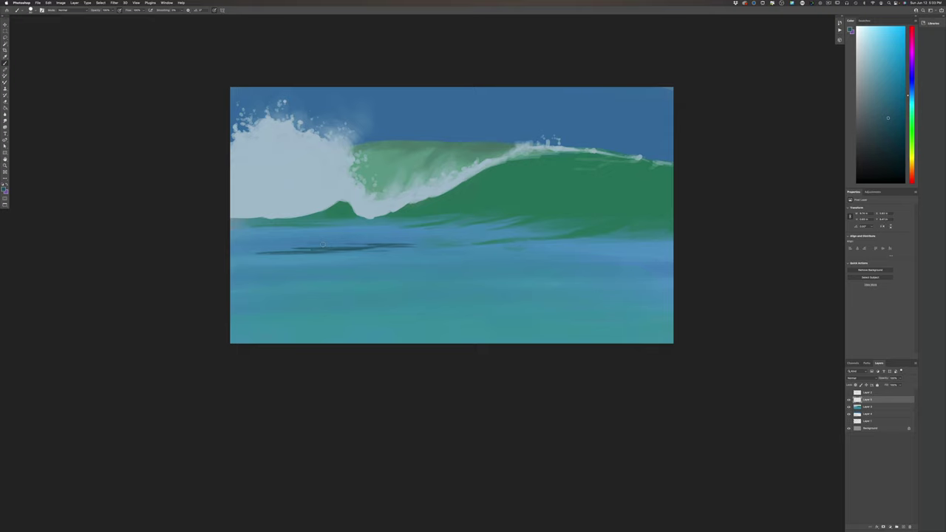
Extend the dark ripples toward the wave face and to the canvas's left edge, thickening them below the whitewater.
{"action": "left_click_drag", "start_coordinate": [416, 242], "coordinate": [479, 240]}
{"action": "mouse_move", "coordinate": [301, 251]}
{"action": "left_mouse_down"}
{"action": "mouse_move", "coordinate": [224, 257]}
{"action": "mouse_move", "coordinate": [289, 251]}
{"action": "mouse_move", "coordinate": [228, 252]}
{"action": "left_mouse_up"}
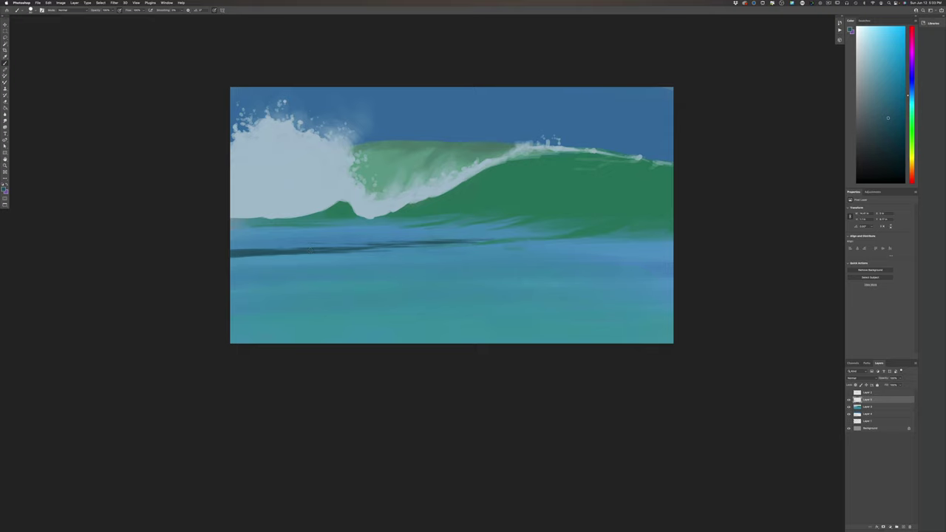
{"action": "left_click_drag", "start_coordinate": [229, 247], "coordinate": [345, 246]}
{"action": "left_click_drag", "start_coordinate": [228, 246], "coordinate": [319, 247]}
{"action": "left_click_drag", "start_coordinate": [330, 256], "coordinate": [367, 255]}
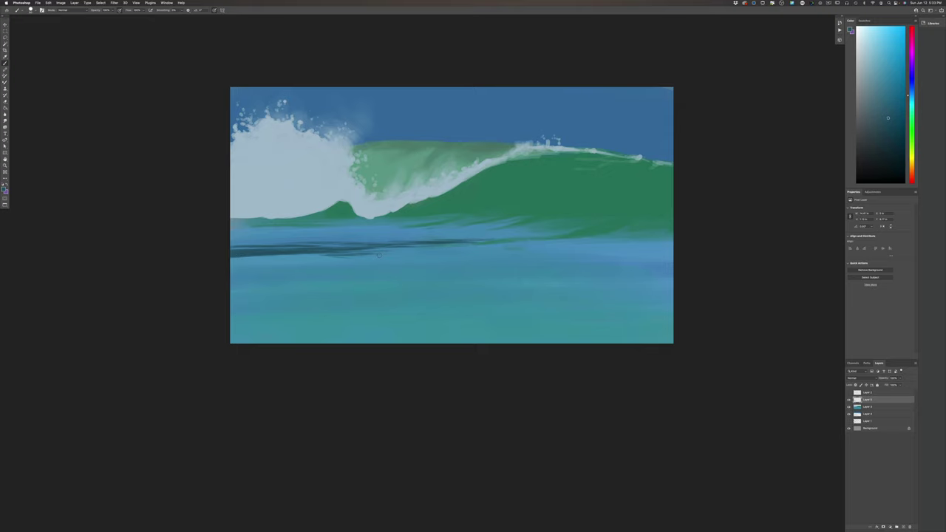
Paint dark ripples in the water below the wave face and start a second row closer to the foreground.
{"action": "left_click_drag", "start_coordinate": [489, 249], "coordinate": [567, 250]}
{"action": "left_click_drag", "start_coordinate": [527, 249], "coordinate": [550, 252]}
{"action": "mouse_move", "coordinate": [485, 254]}
{"action": "left_mouse_down"}
{"action": "mouse_move", "coordinate": [543, 254]}
{"action": "mouse_move", "coordinate": [395, 269]}
{"action": "left_mouse_up"}
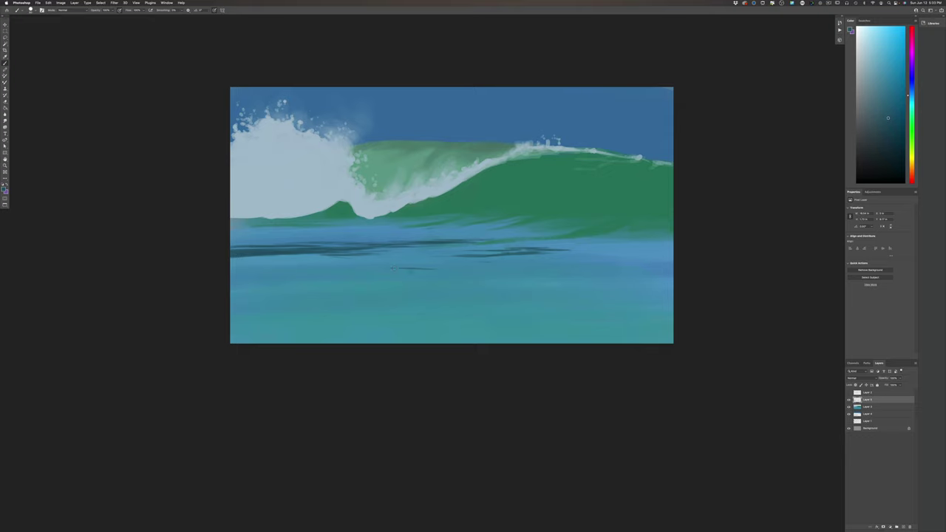
{"action": "mouse_move", "coordinate": [423, 268]}
{"action": "left_mouse_down"}
{"action": "mouse_move", "coordinate": [384, 268]}
{"action": "mouse_move", "coordinate": [444, 269]}
{"action": "left_mouse_up"}
{"action": "left_click_drag", "start_coordinate": [372, 272], "coordinate": [293, 273]}
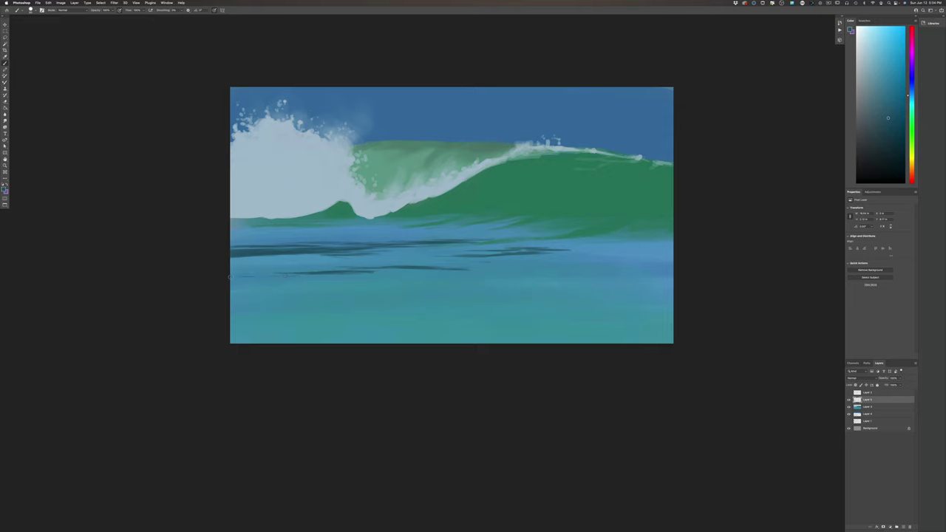
Extend the second row of dark ripples to both canvas edges and add a short ripple in the foreground.
{"action": "left_click_drag", "start_coordinate": [251, 275], "coordinate": [231, 275]}
{"action": "left_click_drag", "start_coordinate": [290, 275], "coordinate": [231, 276]}
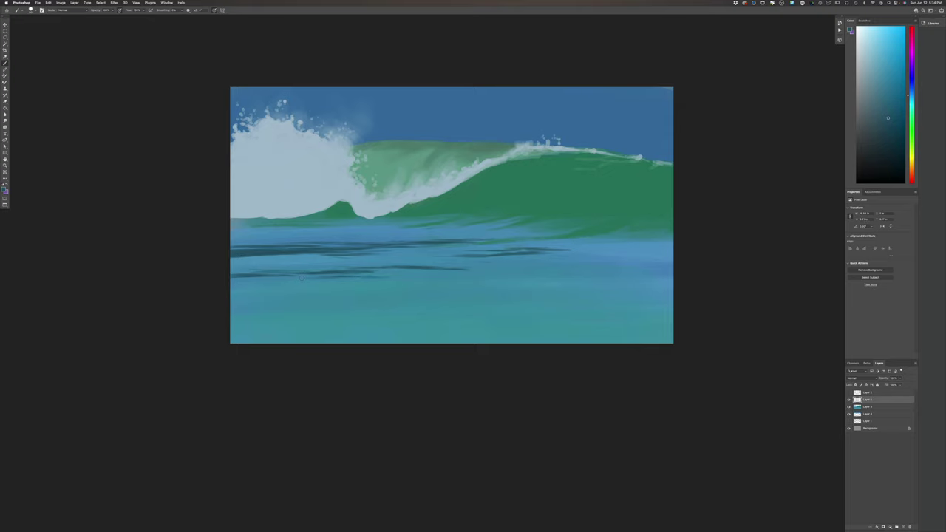
{"action": "left_click_drag", "start_coordinate": [372, 271], "coordinate": [410, 272]}
{"action": "left_click_drag", "start_coordinate": [483, 268], "coordinate": [512, 267]}
{"action": "left_click_drag", "start_coordinate": [519, 268], "coordinate": [669, 259]}
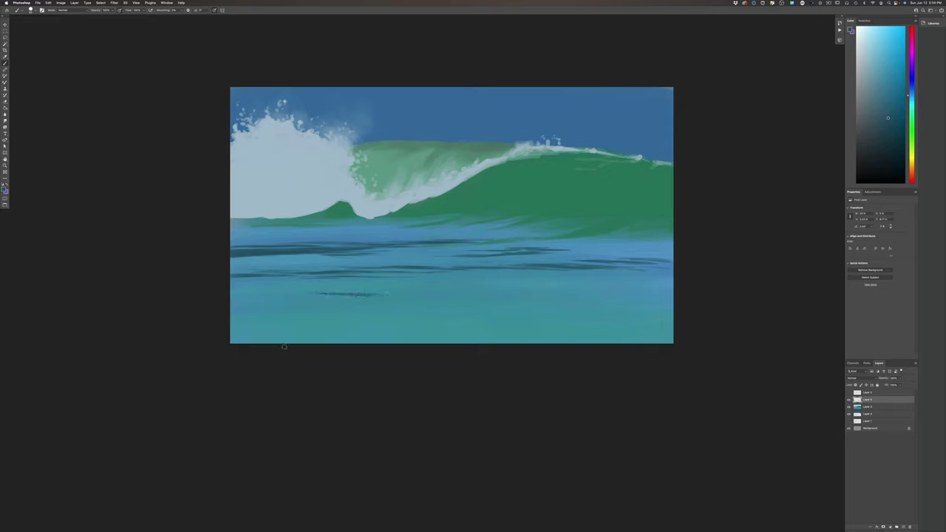
{"action": "left_click", "coordinate": [5, 190]}
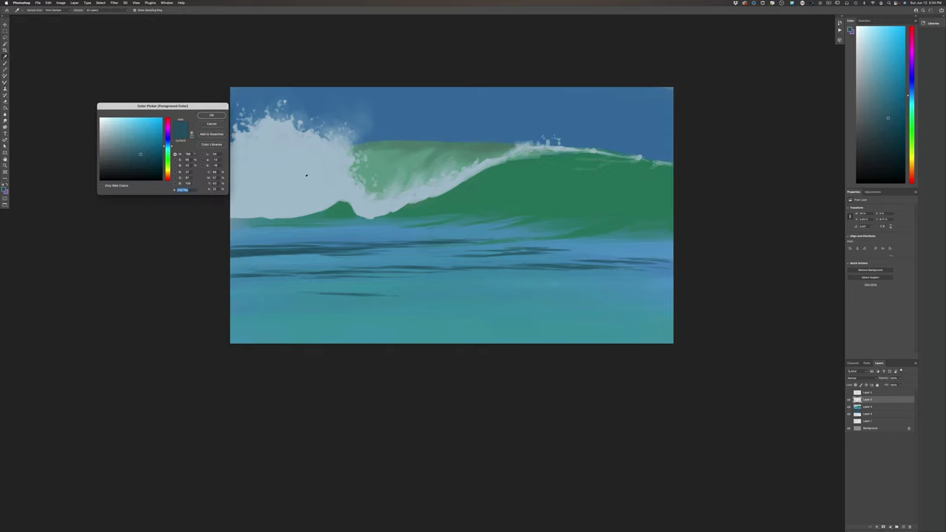
{"action": "left_click", "coordinate": [304, 177]}
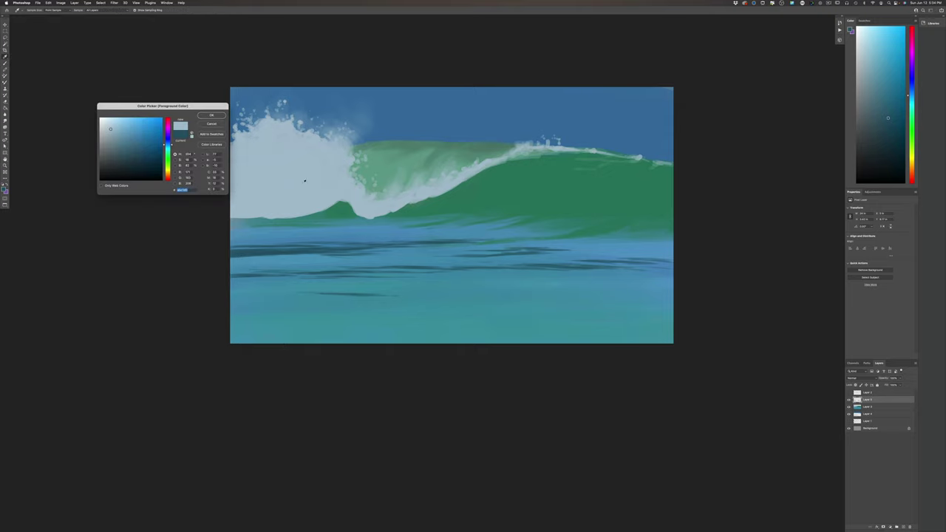
{"action": "left_click", "coordinate": [168, 171]}
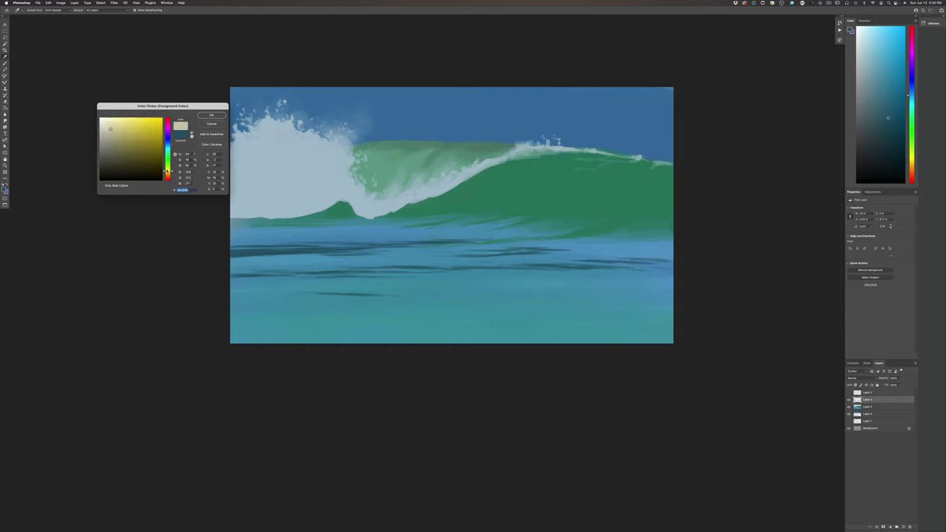
{"action": "left_click_drag", "start_coordinate": [167, 173], "coordinate": [165, 172]}
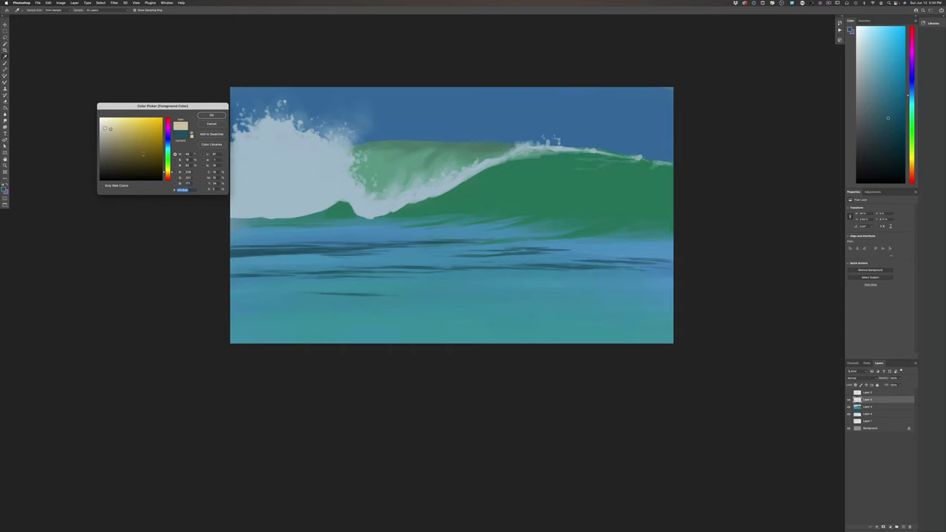
{"action": "left_click_drag", "start_coordinate": [110, 128], "coordinate": [106, 132]}
Sample the whitewater color, darken it to a muted gray, and paint a thin shadow along the whitewater's base.
{"action": "left_click", "coordinate": [268, 188]}
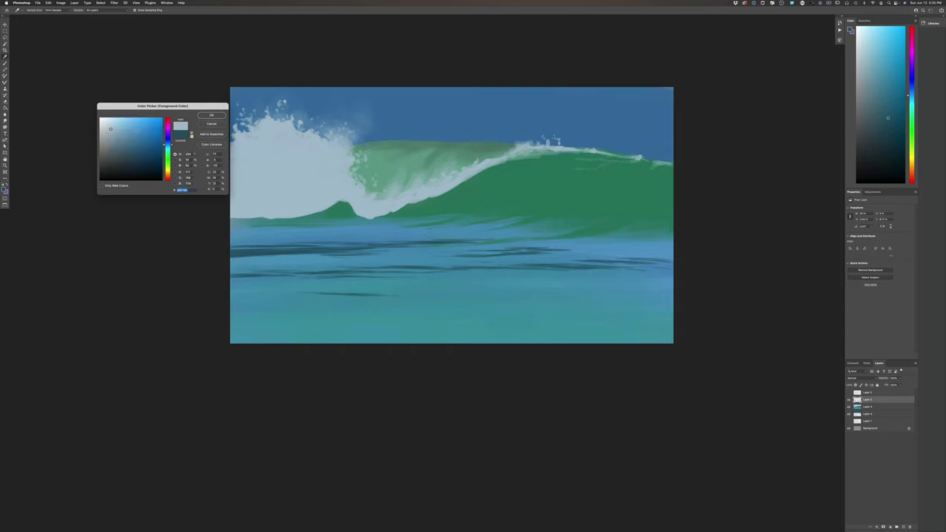
{"action": "left_click", "coordinate": [107, 139]}
{"action": "left_click", "coordinate": [212, 116]}
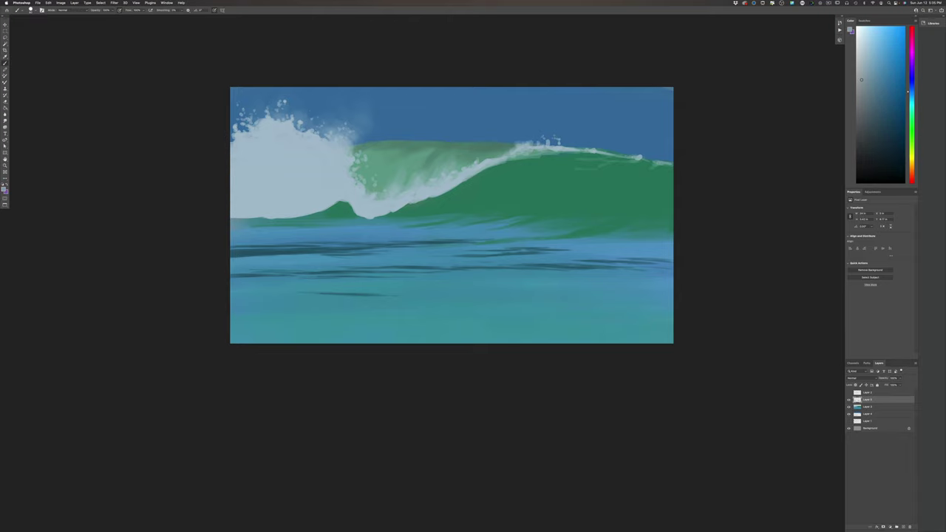
{"action": "left_click_drag", "start_coordinate": [271, 220], "coordinate": [239, 220]}
Lighten the muted gray foreground color and paint pale reflection streaks just below the whitewater's base and the small green hump.
{"action": "left_click", "coordinate": [6, 190]}
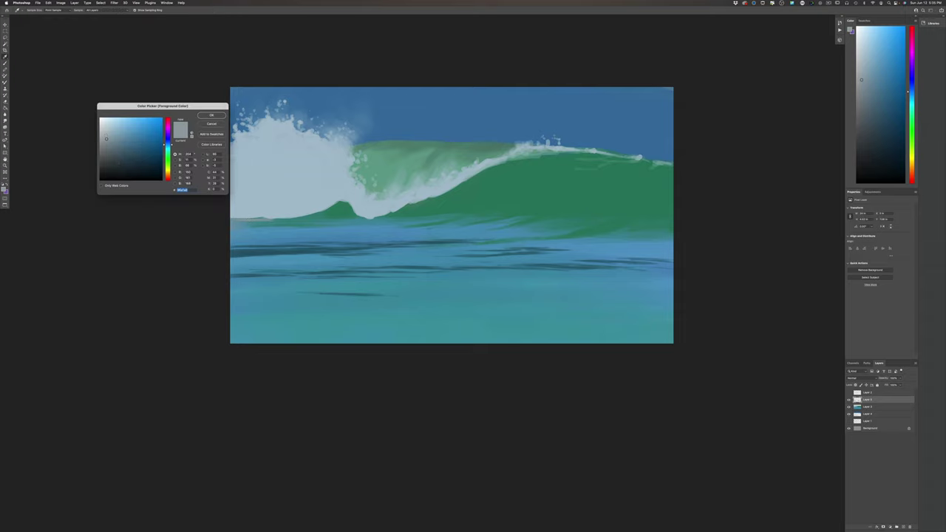
{"action": "left_click", "coordinate": [261, 211]}
{"action": "key", "text": "Return"}
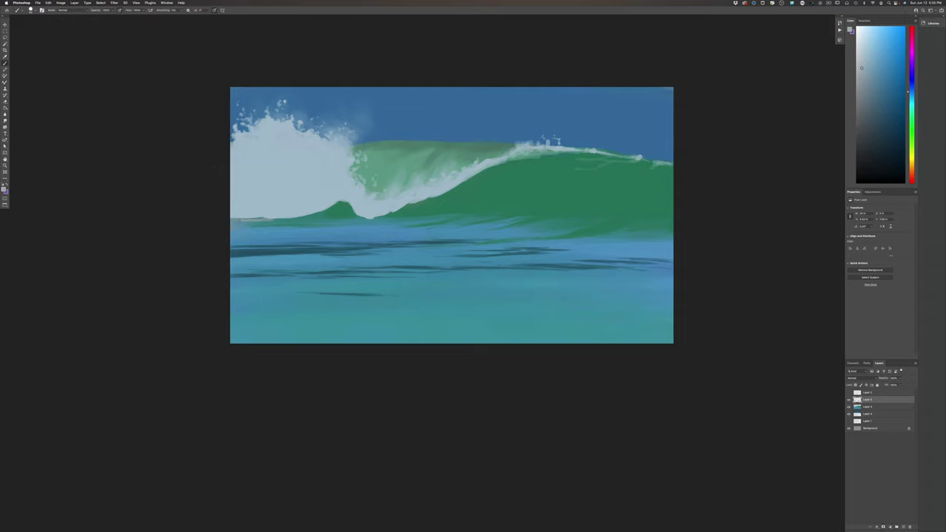
{"action": "mouse_move", "coordinate": [238, 219]}
{"action": "left_mouse_down"}
{"action": "mouse_move", "coordinate": [337, 211]}
{"action": "mouse_move", "coordinate": [295, 221]}
{"action": "mouse_move", "coordinate": [319, 222]}
{"action": "mouse_move", "coordinate": [223, 223]}
{"action": "left_mouse_up"}
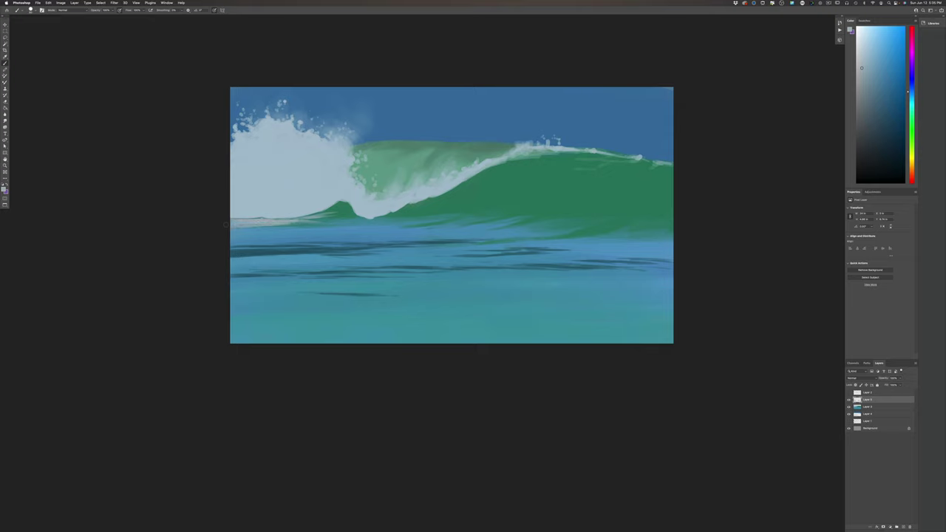
{"action": "mouse_move", "coordinate": [290, 227]}
{"action": "left_mouse_down"}
{"action": "mouse_move", "coordinate": [231, 228]}
{"action": "mouse_move", "coordinate": [238, 234]}
{"action": "mouse_move", "coordinate": [225, 224]}
{"action": "mouse_move", "coordinate": [319, 224]}
{"action": "mouse_move", "coordinate": [343, 207]}
{"action": "mouse_move", "coordinate": [328, 210]}
{"action": "mouse_move", "coordinate": [339, 215]}
{"action": "left_mouse_up"}
{"action": "left_click", "coordinate": [311, 218]}
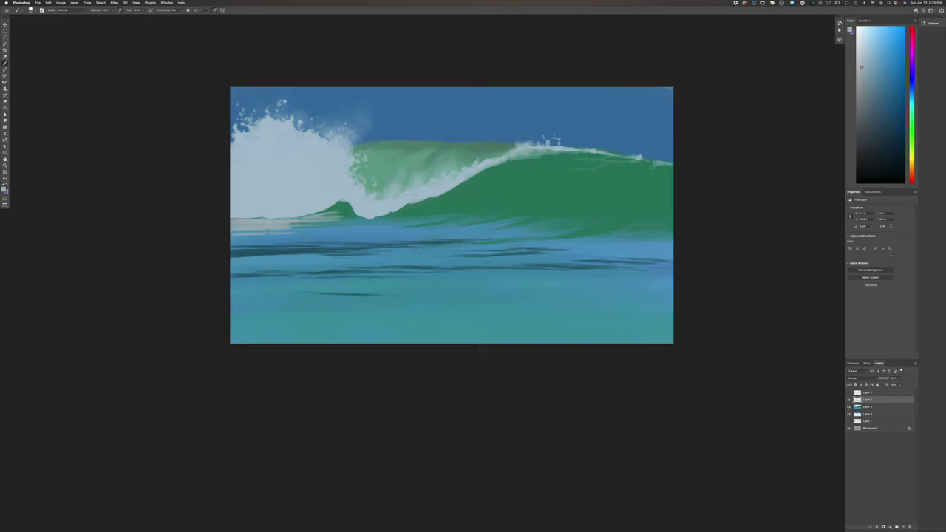
Continue the pale gray reflection streaks down through the dark ripples near the canvas's left edge and across below the green hump.
{"action": "mouse_move", "coordinate": [278, 234]}
{"action": "left_mouse_down"}
{"action": "mouse_move", "coordinate": [230, 233]}
{"action": "mouse_move", "coordinate": [253, 238]}
{"action": "mouse_move", "coordinate": [237, 240]}
{"action": "left_mouse_up"}
{"action": "left_click_drag", "start_coordinate": [298, 240], "coordinate": [246, 243]}
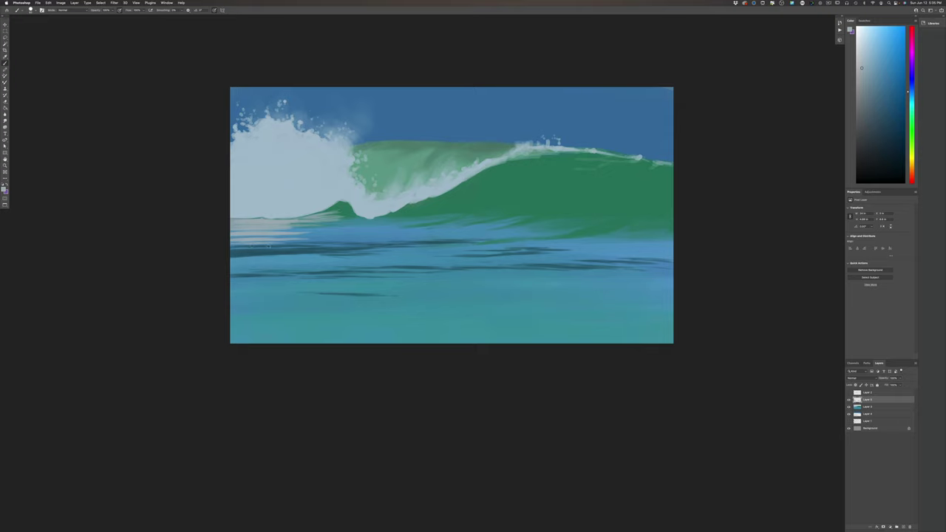
{"action": "left_click_drag", "start_coordinate": [232, 245], "coordinate": [328, 244]}
{"action": "left_click_drag", "start_coordinate": [238, 250], "coordinate": [317, 248]}
{"action": "mouse_move", "coordinate": [350, 219]}
{"action": "left_mouse_down"}
{"action": "mouse_move", "coordinate": [387, 222]}
{"action": "mouse_move", "coordinate": [340, 230]}
{"action": "mouse_move", "coordinate": [390, 228]}
{"action": "mouse_move", "coordinate": [294, 235]}
{"action": "mouse_move", "coordinate": [331, 229]}
{"action": "mouse_move", "coordinate": [297, 226]}
{"action": "mouse_move", "coordinate": [334, 224]}
{"action": "left_mouse_up"}
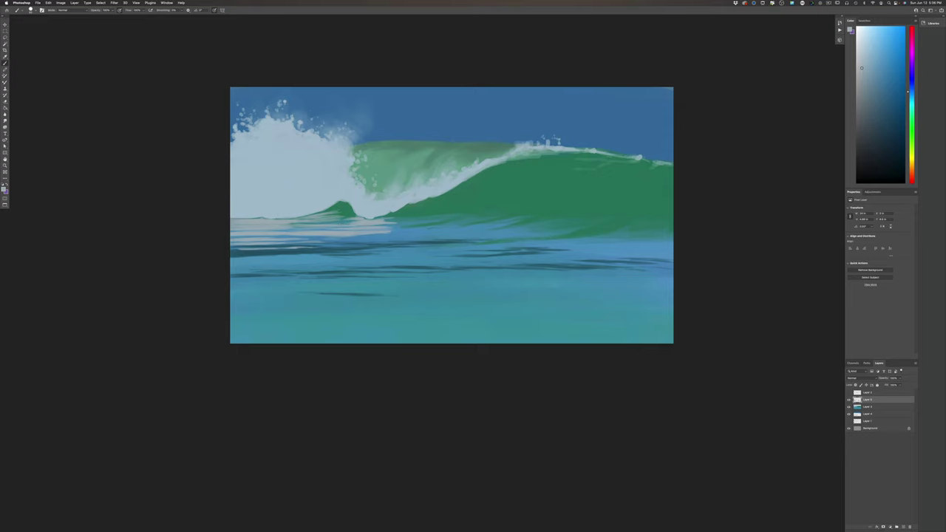
Paint pale gray streaks in the water below the wave's trough and scatter more between the dark ripples there.
{"action": "mouse_move", "coordinate": [387, 239]}
{"action": "left_mouse_down"}
{"action": "mouse_move", "coordinate": [362, 239]}
{"action": "mouse_move", "coordinate": [381, 238]}
{"action": "left_mouse_up"}
{"action": "left_click_drag", "start_coordinate": [396, 239], "coordinate": [424, 239]}
{"action": "left_click_drag", "start_coordinate": [404, 231], "coordinate": [368, 232]}
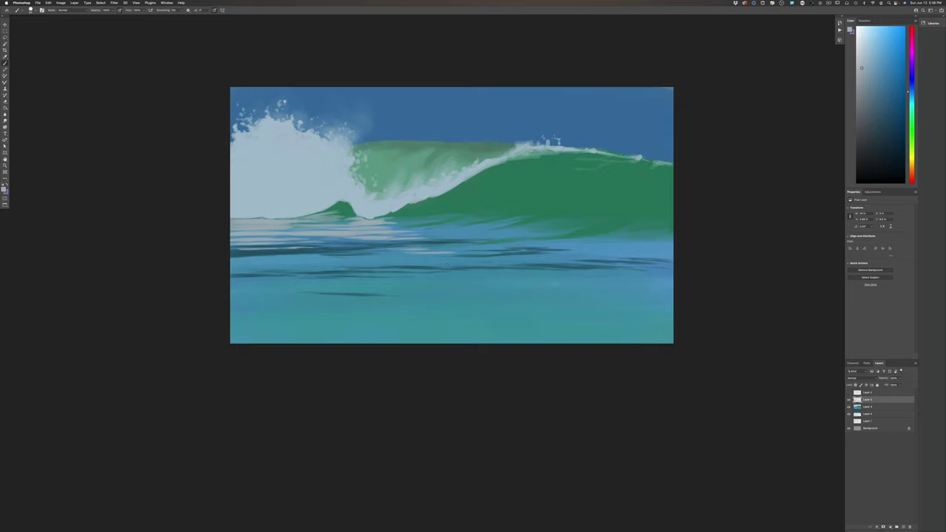
{"action": "left_click_drag", "start_coordinate": [414, 259], "coordinate": [432, 258]}
{"action": "left_click_drag", "start_coordinate": [331, 241], "coordinate": [365, 241]}
{"action": "mouse_move", "coordinate": [300, 239]}
{"action": "left_mouse_down"}
{"action": "mouse_move", "coordinate": [350, 239]}
{"action": "mouse_move", "coordinate": [271, 236]}
{"action": "mouse_move", "coordinate": [284, 238]}
{"action": "left_mouse_up"}
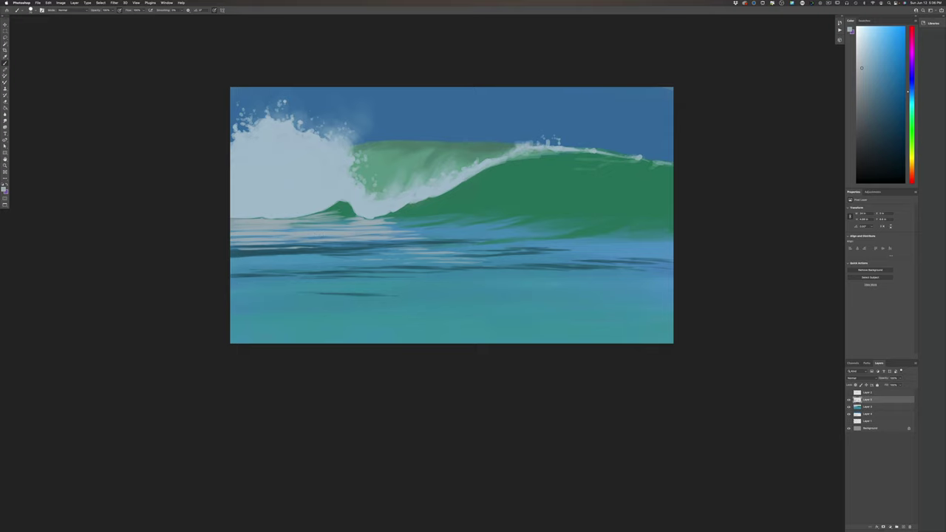
Add pale gray streaks between the two rows of dark ripples below the whitewater.
{"action": "mouse_move", "coordinate": [297, 257]}
{"action": "left_mouse_down"}
{"action": "mouse_move", "coordinate": [319, 257]}
{"action": "mouse_move", "coordinate": [241, 258]}
{"action": "left_mouse_up"}
{"action": "left_click_drag", "start_coordinate": [306, 259], "coordinate": [253, 260]}
{"action": "left_click_drag", "start_coordinate": [319, 257], "coordinate": [402, 250]}
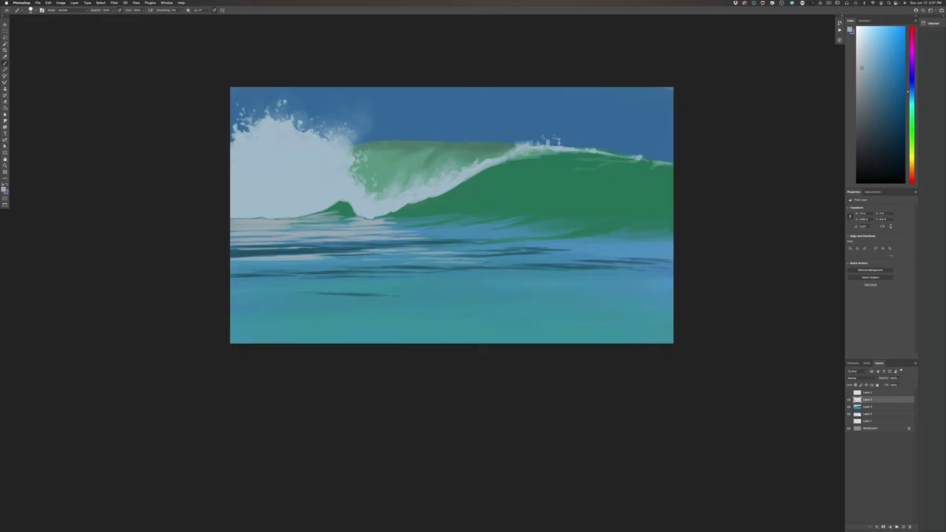
{"action": "mouse_move", "coordinate": [331, 246]}
{"action": "left_mouse_down"}
{"action": "mouse_move", "coordinate": [375, 247]}
{"action": "mouse_move", "coordinate": [318, 246]}
{"action": "left_mouse_up"}
{"action": "mouse_move", "coordinate": [325, 258]}
{"action": "left_mouse_down"}
{"action": "mouse_move", "coordinate": [348, 258]}
{"action": "mouse_move", "coordinate": [325, 257]}
{"action": "left_mouse_up"}
Paint long pale gray streaks below the second row of dark ripples, from the canvas's left edge past the middle.
{"action": "mouse_move", "coordinate": [264, 264]}
{"action": "left_mouse_down"}
{"action": "mouse_move", "coordinate": [371, 263]}
{"action": "mouse_move", "coordinate": [337, 259]}
{"action": "mouse_move", "coordinate": [281, 283]}
{"action": "left_mouse_up"}
{"action": "mouse_move", "coordinate": [378, 283]}
{"action": "left_mouse_down"}
{"action": "mouse_move", "coordinate": [330, 282]}
{"action": "mouse_move", "coordinate": [382, 282]}
{"action": "left_mouse_up"}
{"action": "left_click_drag", "start_coordinate": [445, 283], "coordinate": [421, 283]}
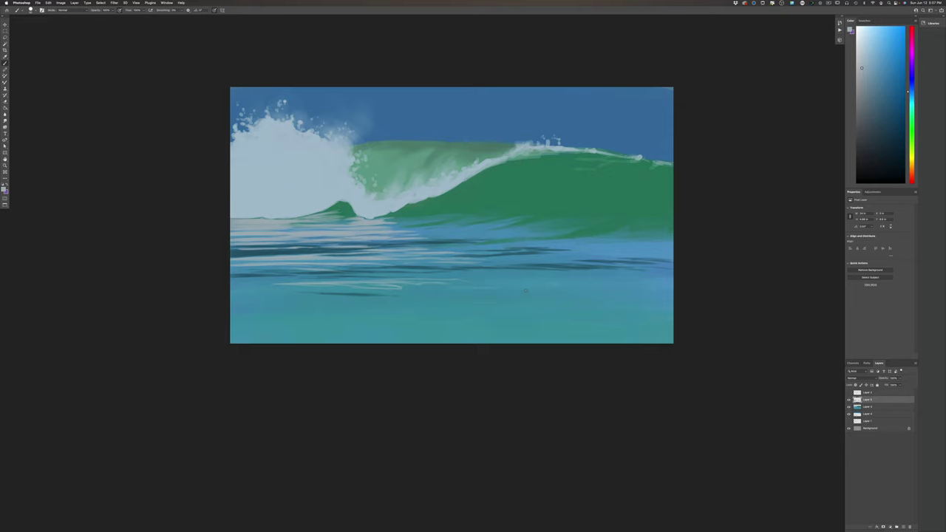
{"action": "mouse_move", "coordinate": [515, 291]}
{"action": "left_mouse_down"}
{"action": "mouse_move", "coordinate": [497, 292]}
{"action": "mouse_move", "coordinate": [519, 292]}
{"action": "left_mouse_up"}
{"action": "mouse_move", "coordinate": [278, 284]}
{"action": "left_mouse_down"}
{"action": "mouse_move", "coordinate": [238, 281]}
{"action": "mouse_move", "coordinate": [272, 285]}
{"action": "left_mouse_up"}
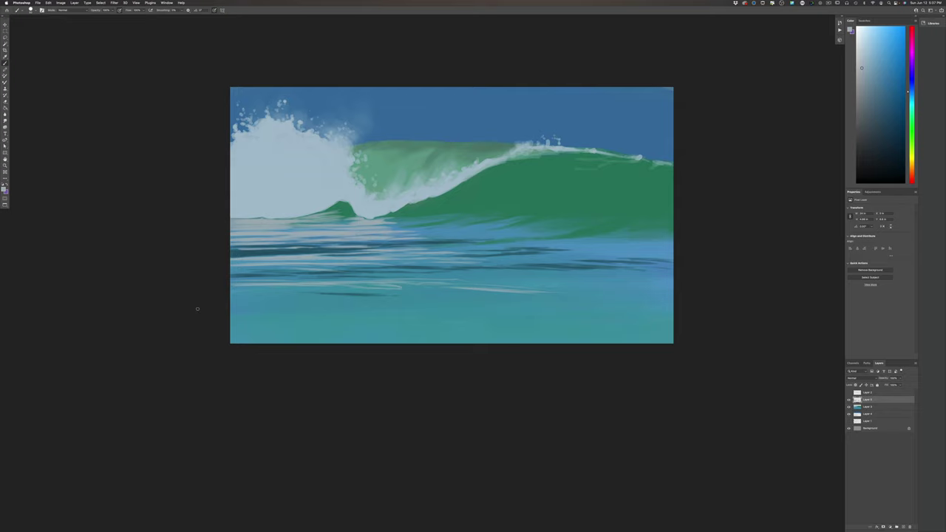
Sample the wave face's green, shift it to a darker, duller pure green, and paint curved streaks down the middle of the wave face.
{"action": "left_click", "coordinate": [5, 187]}
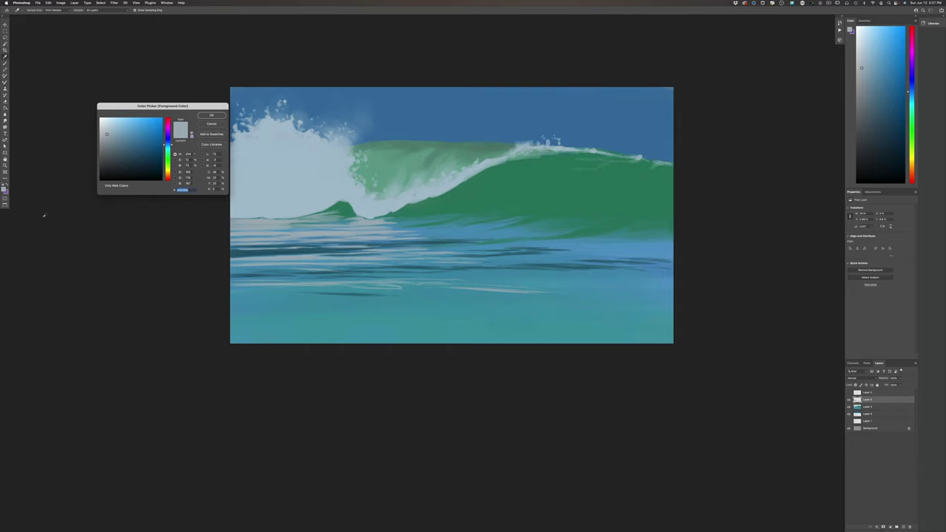
{"action": "left_click", "coordinate": [504, 189]}
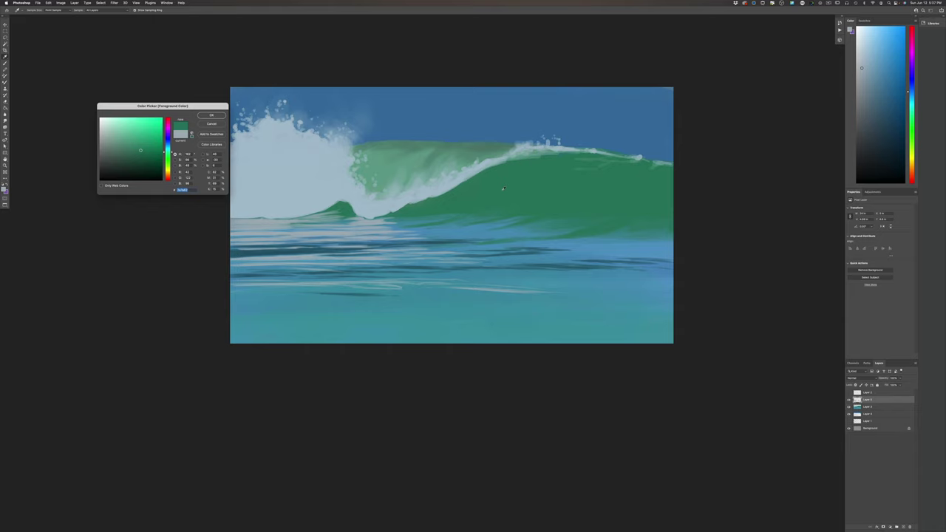
{"action": "left_click_drag", "start_coordinate": [166, 152], "coordinate": [166, 158]}
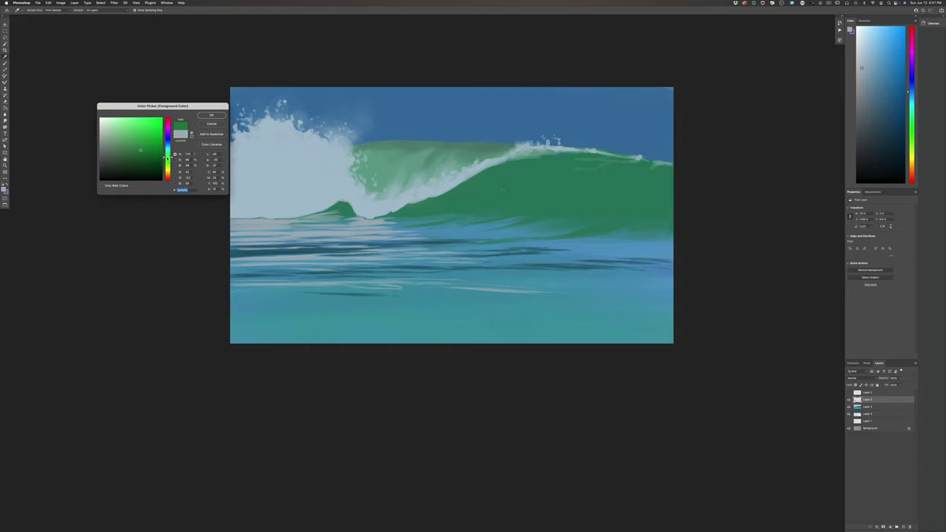
{"action": "left_click", "coordinate": [129, 156]}
{"action": "left_click", "coordinate": [210, 115]}
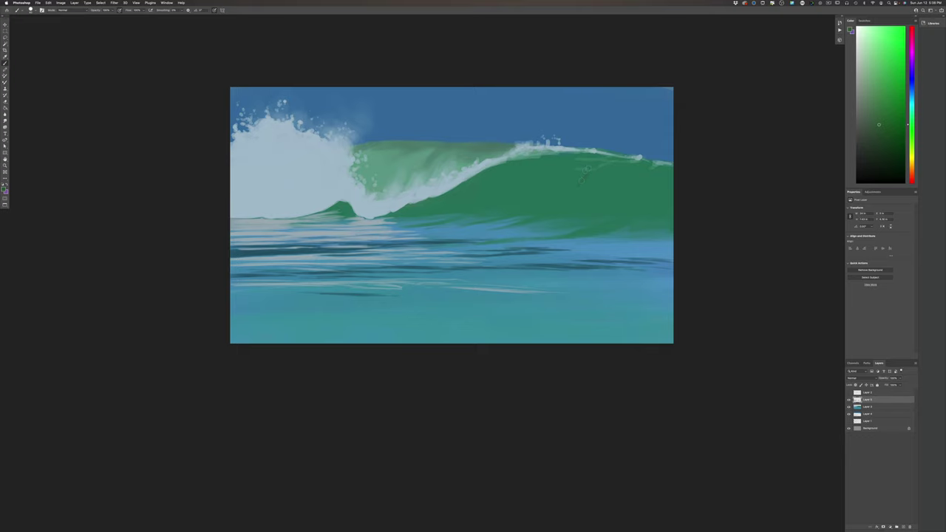
{"action": "left_click_drag", "start_coordinate": [590, 162], "coordinate": [565, 193]}
{"action": "left_click_drag", "start_coordinate": [514, 224], "coordinate": [486, 230]}
{"action": "left_click_drag", "start_coordinate": [532, 225], "coordinate": [507, 231]}
{"action": "left_click_drag", "start_coordinate": [560, 216], "coordinate": [498, 234]}
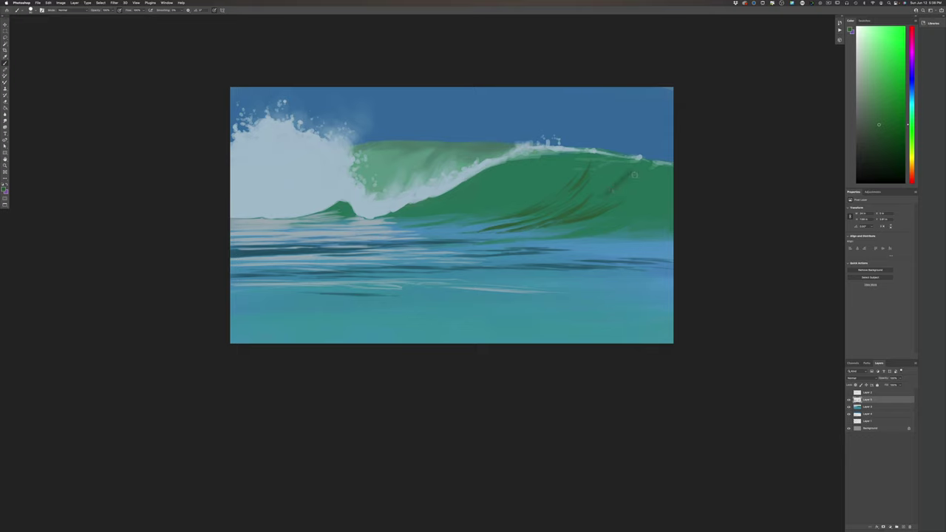
Fill the right half of the wave face with dark green strokes that follow its curve from crest to base.
{"action": "left_click_drag", "start_coordinate": [647, 167], "coordinate": [614, 194]}
{"action": "left_click_drag", "start_coordinate": [635, 198], "coordinate": [605, 218]}
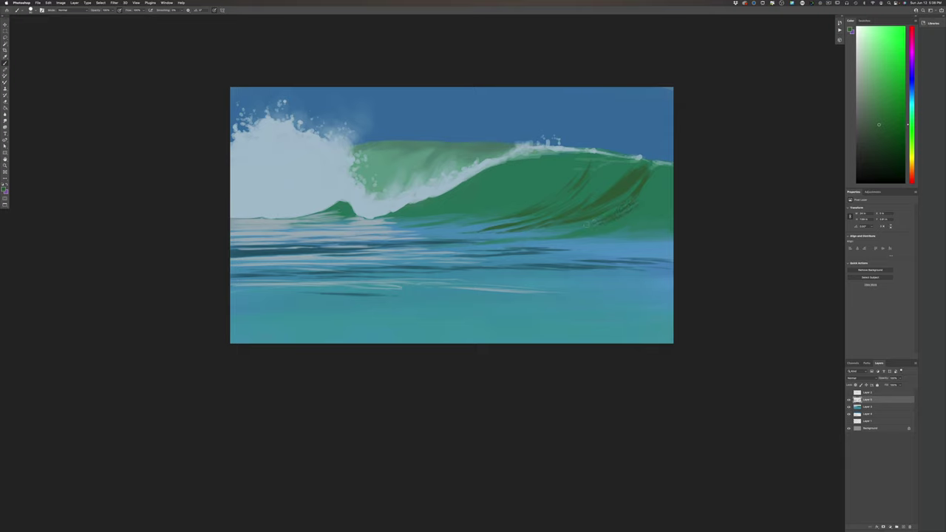
{"action": "left_click_drag", "start_coordinate": [617, 225], "coordinate": [598, 230]}
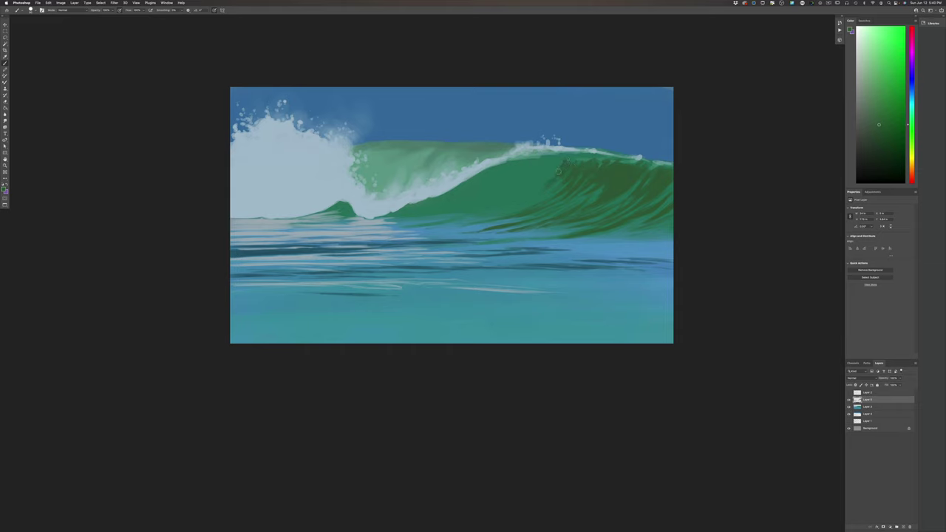
{"action": "left_click_drag", "start_coordinate": [559, 171], "coordinate": [541, 189]}
{"action": "left_click_drag", "start_coordinate": [572, 161], "coordinate": [544, 186]}
{"action": "left_click_drag", "start_coordinate": [575, 157], "coordinate": [567, 163]}
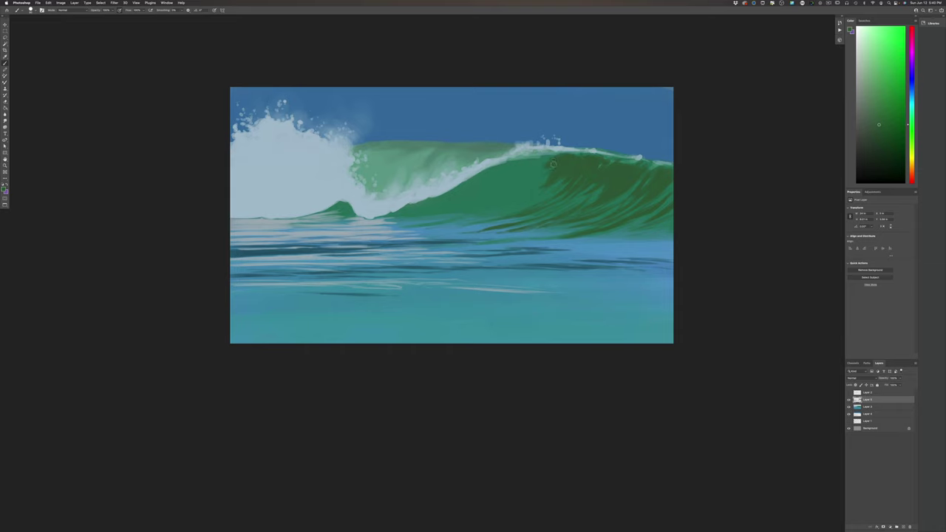
Extend the dark green shading under the breaking lip toward the trough, leaving lighter green streaks in the lower wave face.
{"action": "left_click_drag", "start_coordinate": [544, 181], "coordinate": [530, 192]}
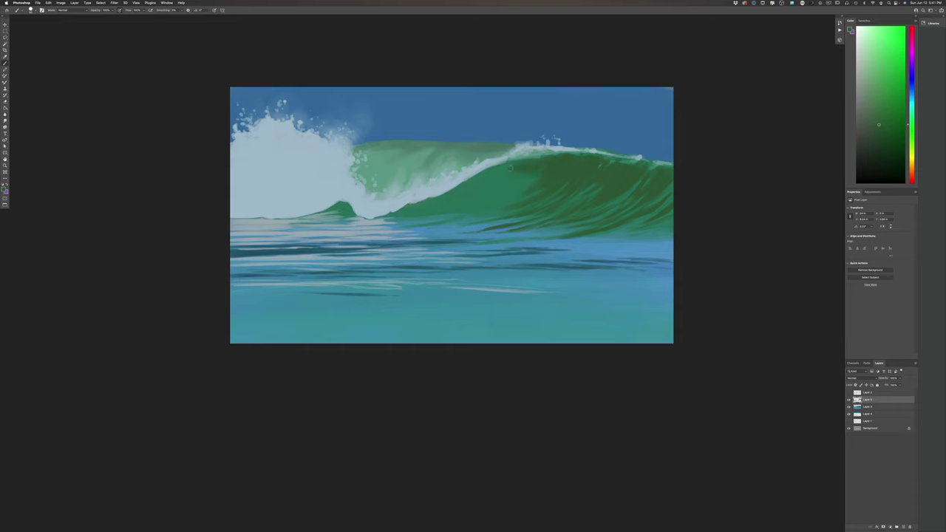
{"action": "mouse_move", "coordinate": [500, 169]}
{"action": "left_mouse_down"}
{"action": "mouse_move", "coordinate": [489, 171]}
{"action": "mouse_move", "coordinate": [526, 169]}
{"action": "mouse_move", "coordinate": [515, 177]}
{"action": "mouse_move", "coordinate": [530, 177]}
{"action": "left_mouse_up"}
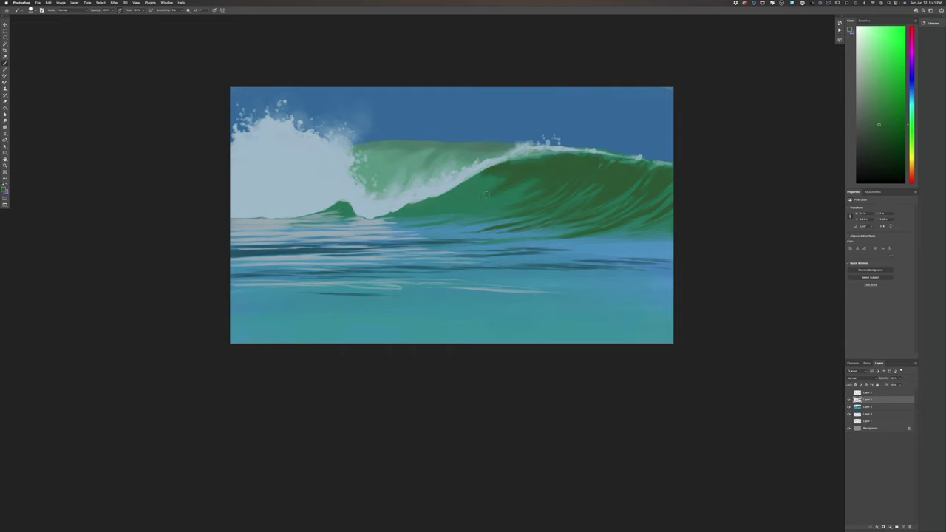
{"action": "left_click_drag", "start_coordinate": [466, 199], "coordinate": [393, 213]}
{"action": "mouse_move", "coordinate": [505, 174]}
{"action": "left_mouse_down"}
{"action": "mouse_move", "coordinate": [485, 186]}
{"action": "mouse_move", "coordinate": [475, 179]}
{"action": "left_mouse_up"}
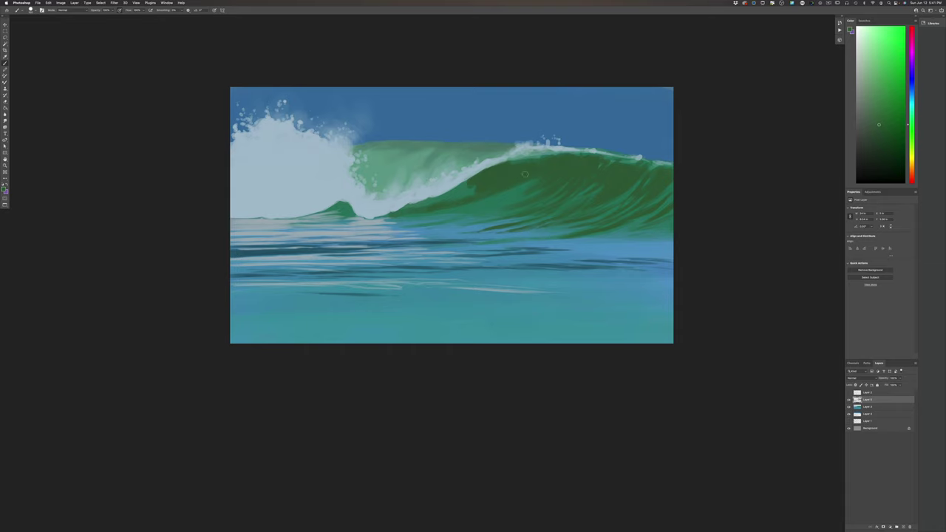
{"action": "mouse_move", "coordinate": [527, 176]}
{"action": "left_mouse_down"}
{"action": "mouse_move", "coordinate": [490, 202]}
{"action": "mouse_move", "coordinate": [520, 187]}
{"action": "mouse_move", "coordinate": [501, 199]}
{"action": "mouse_move", "coordinate": [485, 203]}
{"action": "mouse_move", "coordinate": [509, 189]}
{"action": "mouse_move", "coordinate": [487, 197]}
{"action": "mouse_move", "coordinate": [491, 184]}
{"action": "mouse_move", "coordinate": [454, 199]}
{"action": "mouse_move", "coordinate": [479, 180]}
{"action": "mouse_move", "coordinate": [462, 192]}
{"action": "mouse_move", "coordinate": [472, 178]}
{"action": "mouse_move", "coordinate": [436, 202]}
{"action": "mouse_move", "coordinate": [507, 176]}
{"action": "mouse_move", "coordinate": [408, 207]}
{"action": "left_mouse_up"}
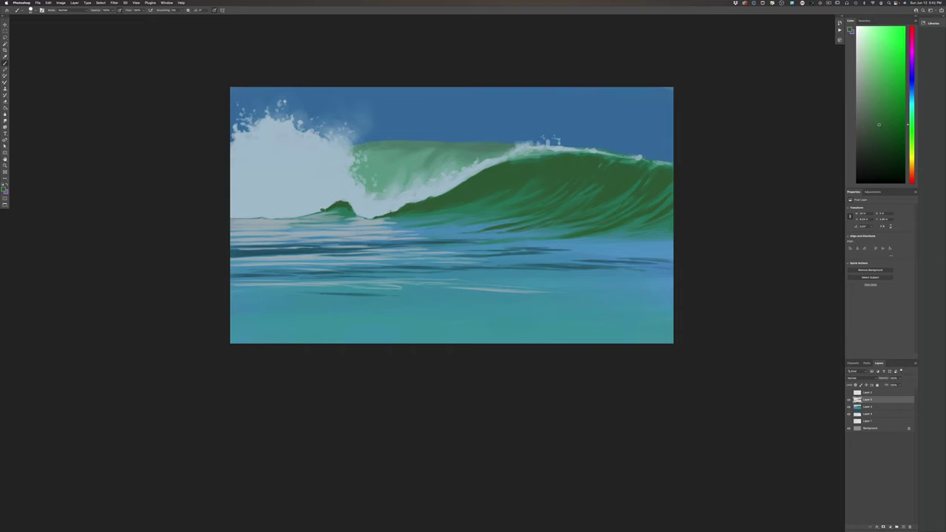
Paint dark green on the small hump and along the whitewater's base, and add dark green ripples at the wave face's right base.
{"action": "left_click_drag", "start_coordinate": [295, 216], "coordinate": [307, 215]}
{"action": "mouse_move", "coordinate": [283, 217]}
{"action": "left_mouse_down"}
{"action": "mouse_move", "coordinate": [257, 218]}
{"action": "mouse_move", "coordinate": [289, 219]}
{"action": "left_mouse_up"}
{"action": "left_click_drag", "start_coordinate": [338, 215], "coordinate": [315, 215]}
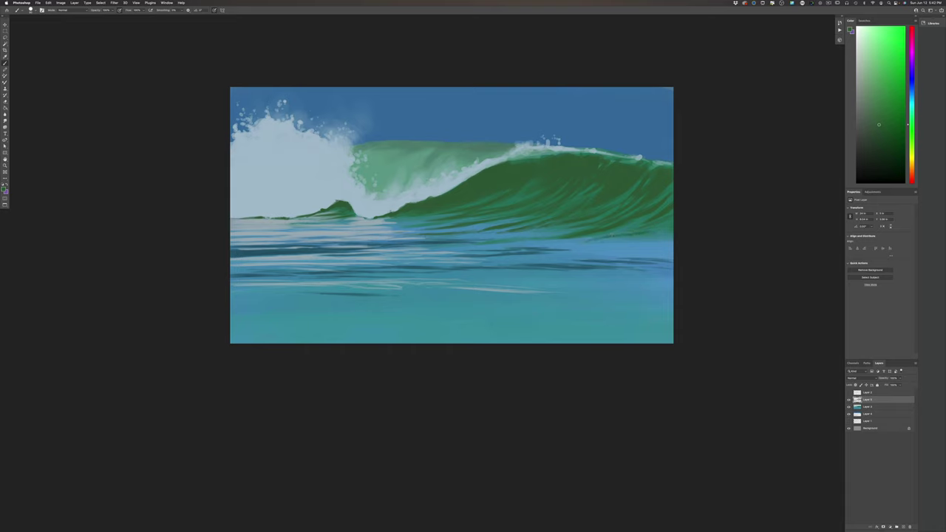
{"action": "left_click_drag", "start_coordinate": [645, 233], "coordinate": [560, 244]}
{"action": "left_click_drag", "start_coordinate": [672, 239], "coordinate": [609, 248]}
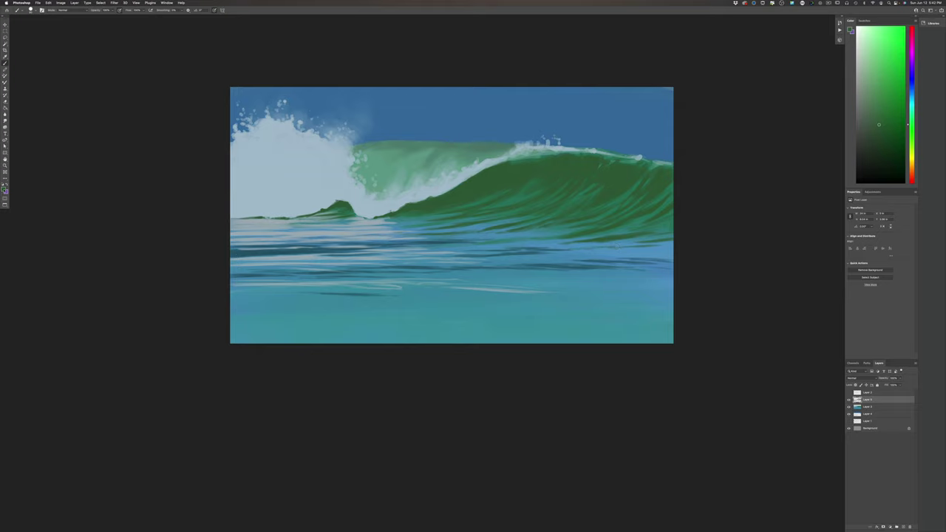
Change the foreground color to a dark saturated blue and paint curved streaks and ripples across the wave face's lower right.
{"action": "left_click", "coordinate": [5, 190]}
{"action": "left_click_drag", "start_coordinate": [167, 150], "coordinate": [168, 144]}
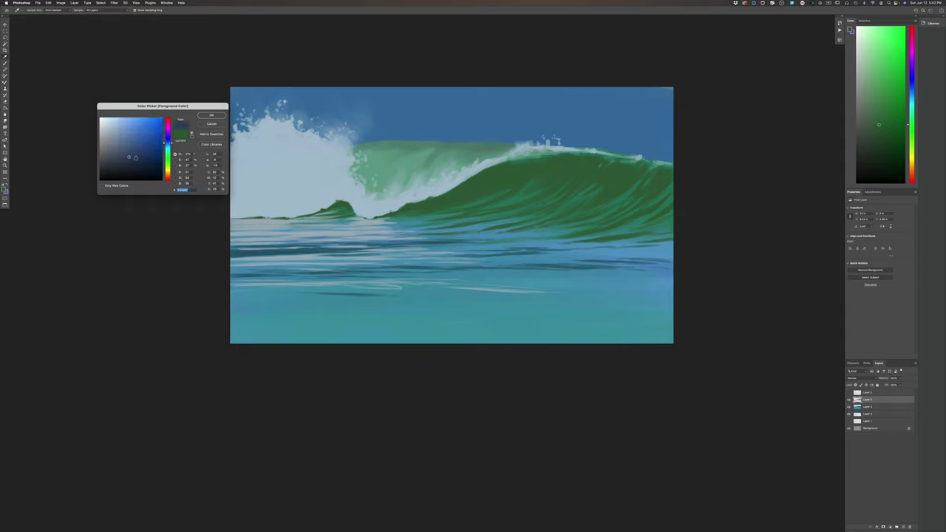
{"action": "left_click", "coordinate": [205, 118]}
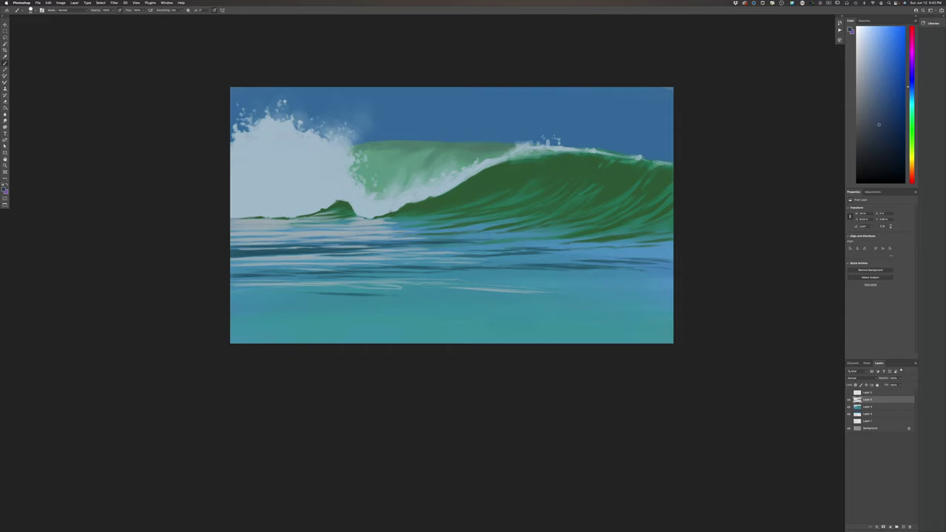
{"action": "left_click_drag", "start_coordinate": [543, 232], "coordinate": [559, 230]}
{"action": "left_click", "coordinate": [6, 190]}
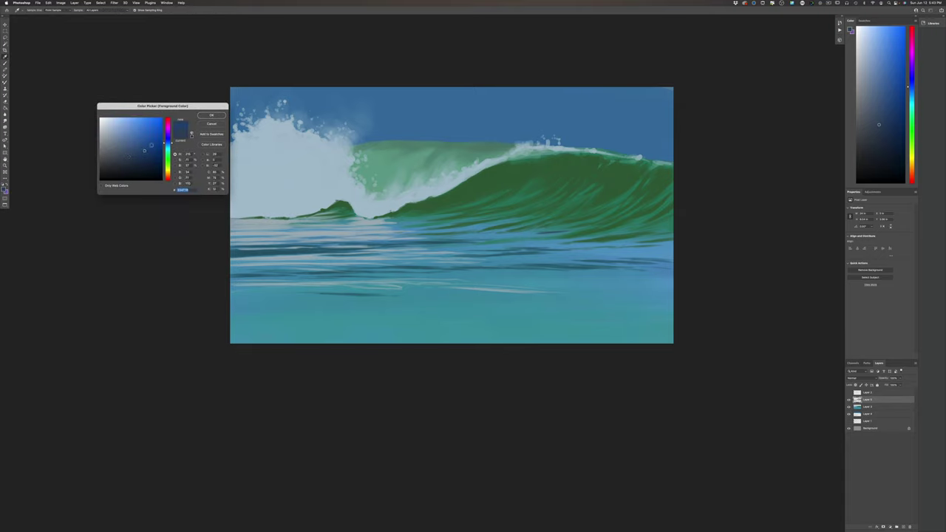
{"action": "left_click", "coordinate": [205, 116]}
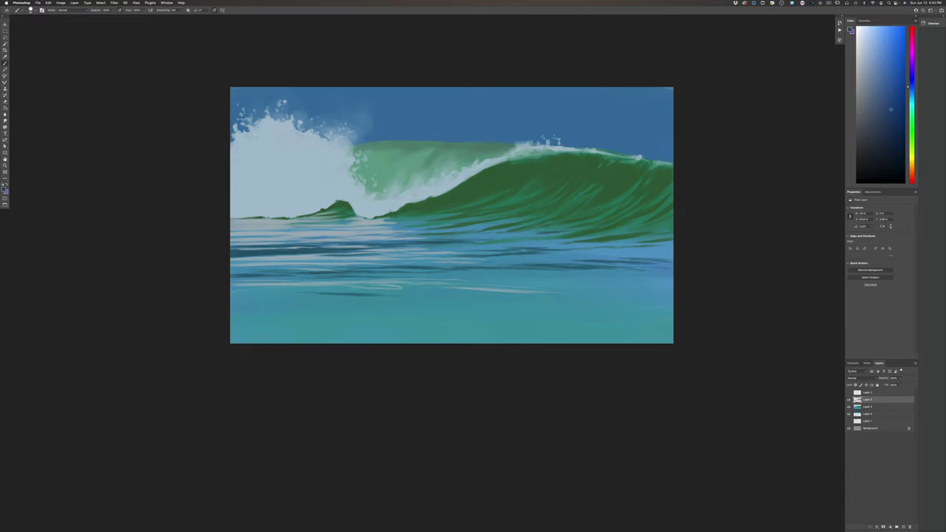
{"action": "left_click_drag", "start_coordinate": [561, 231], "coordinate": [541, 232]}
{"action": "left_click_drag", "start_coordinate": [566, 226], "coordinate": [537, 244]}
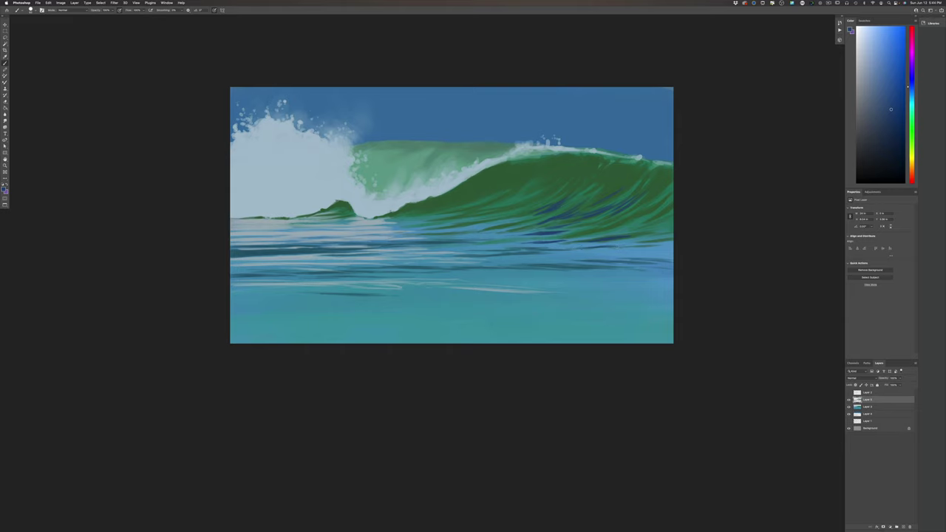
{"action": "left_click_drag", "start_coordinate": [569, 246], "coordinate": [615, 242]}
Set the foreground color to a near-black green and paint a deep shadow along the whitewater's lower edge down to the trough.
{"action": "left_click", "coordinate": [4, 189]}
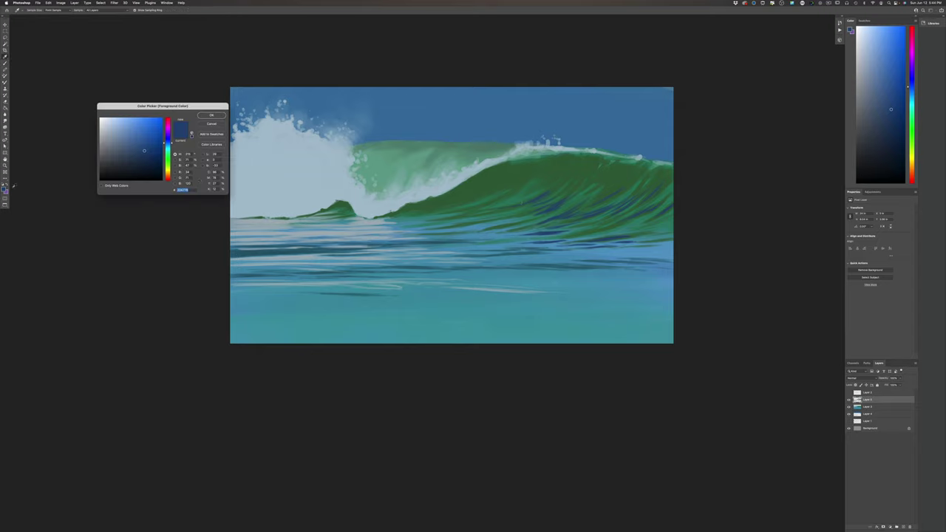
{"action": "left_click", "coordinate": [482, 189]}
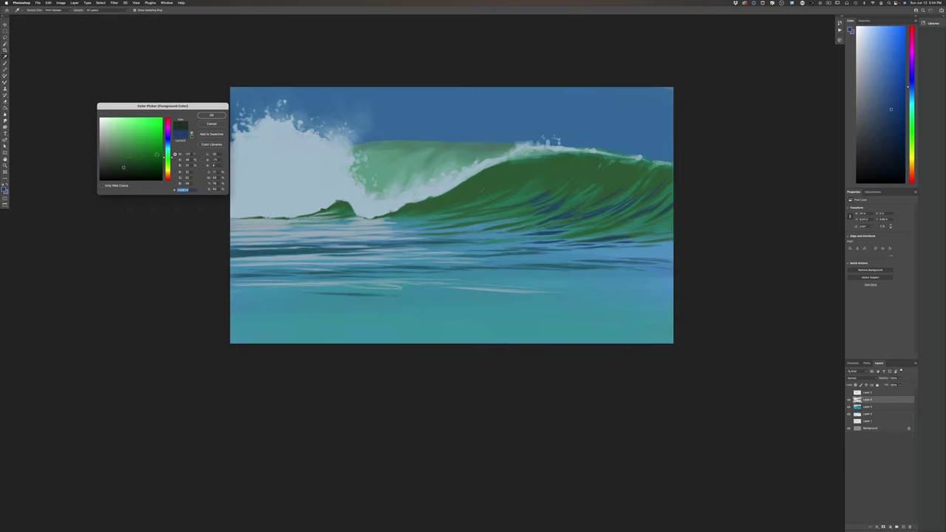
{"action": "left_click", "coordinate": [205, 122]}
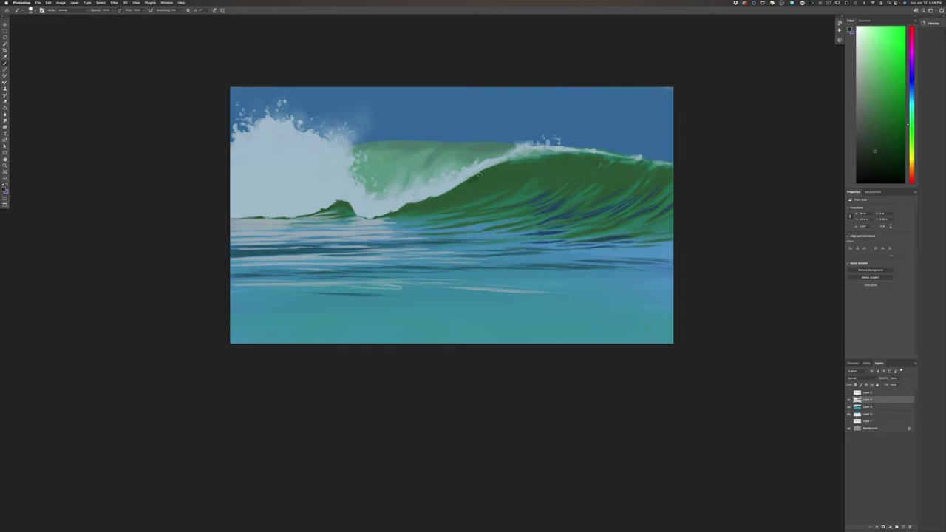
{"action": "left_click_drag", "start_coordinate": [470, 179], "coordinate": [394, 210]}
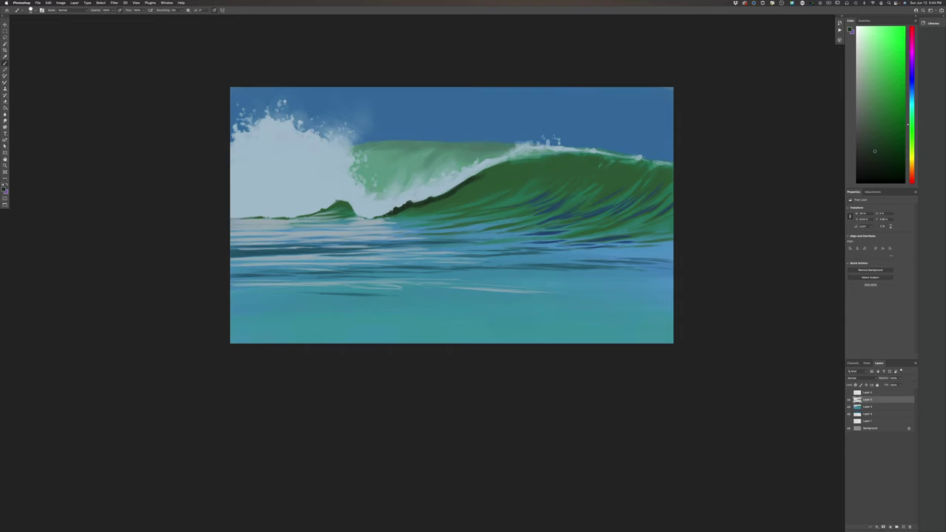
{"action": "left_click_drag", "start_coordinate": [382, 215], "coordinate": [375, 216]}
Deepen the near-black green shadow under the breaking lip and blend it into the upper wave face at reduced brush opacity.
{"action": "left_click_drag", "start_coordinate": [408, 213], "coordinate": [426, 209]}
{"action": "left_click_drag", "start_coordinate": [457, 196], "coordinate": [470, 182]}
{"action": "left_click_drag", "start_coordinate": [488, 170], "coordinate": [530, 168]}
{"action": "left_click", "coordinate": [114, 11]}
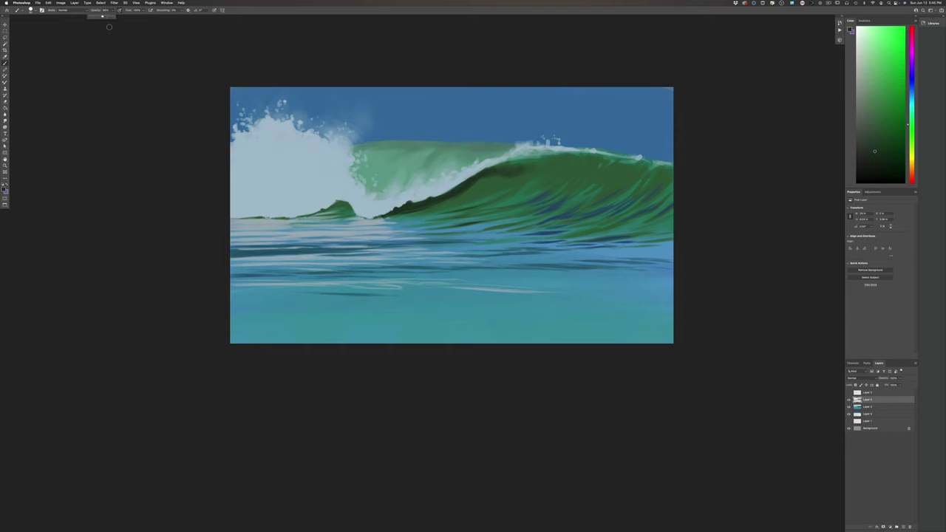
{"action": "left_click", "coordinate": [528, 168]}
{"action": "left_click_drag", "start_coordinate": [506, 177], "coordinate": [487, 186]}
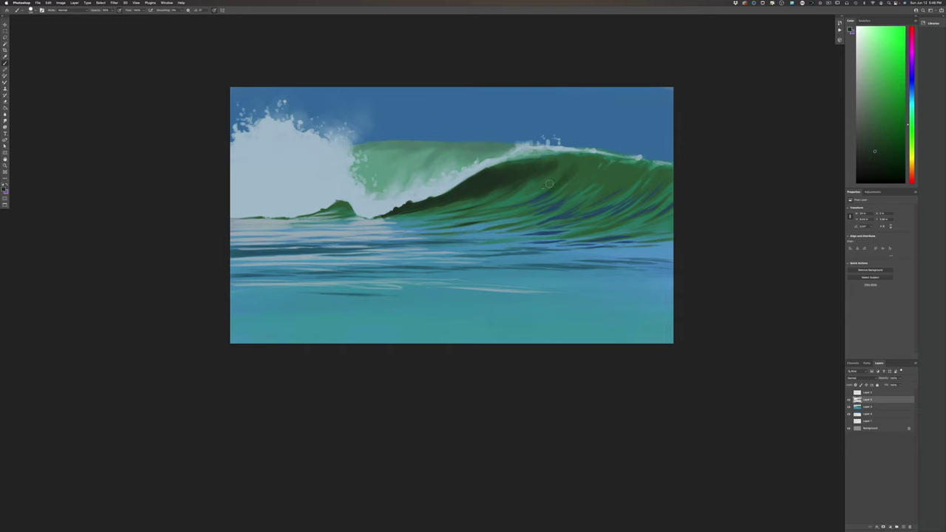
Set the foreground color to a dark muted blue and glaze it over the upper wave face under the crest, adjusting brush opacity.
{"action": "left_click", "coordinate": [4, 189]}
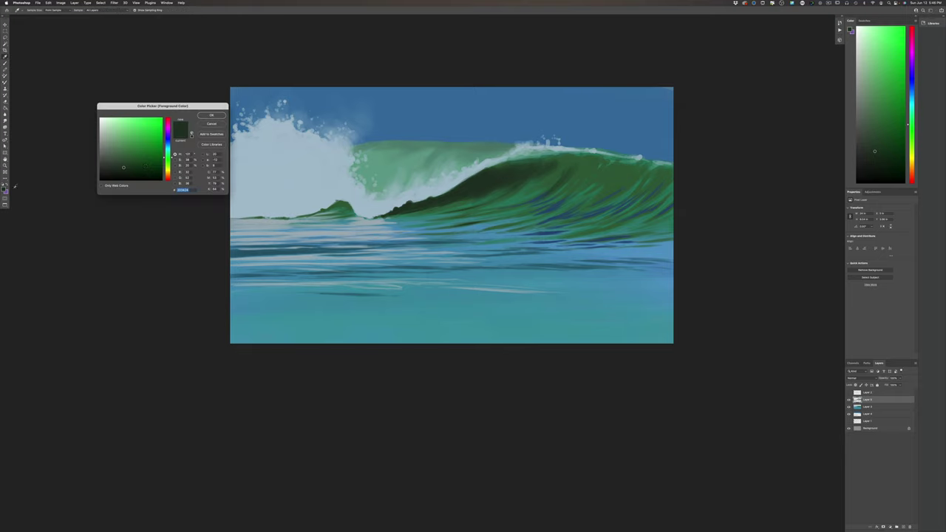
{"action": "left_click_drag", "start_coordinate": [167, 148], "coordinate": [167, 142]}
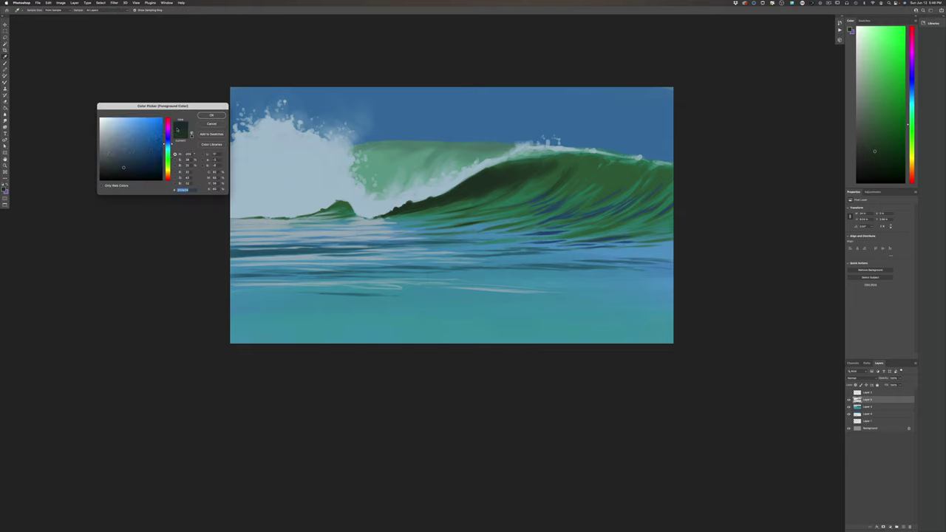
{"action": "left_click", "coordinate": [135, 154]}
{"action": "left_click", "coordinate": [210, 116]}
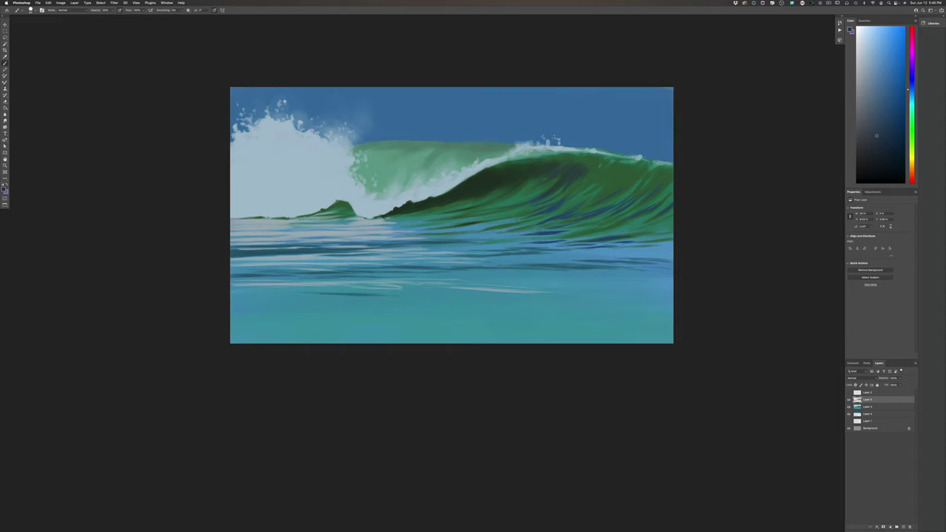
{"action": "mouse_move", "coordinate": [512, 226]}
{"action": "left_mouse_down"}
{"action": "mouse_move", "coordinate": [489, 234]}
{"action": "mouse_move", "coordinate": [499, 237]}
{"action": "left_mouse_up"}
{"action": "left_click", "coordinate": [112, 11]}
{"action": "left_click", "coordinate": [591, 166]}
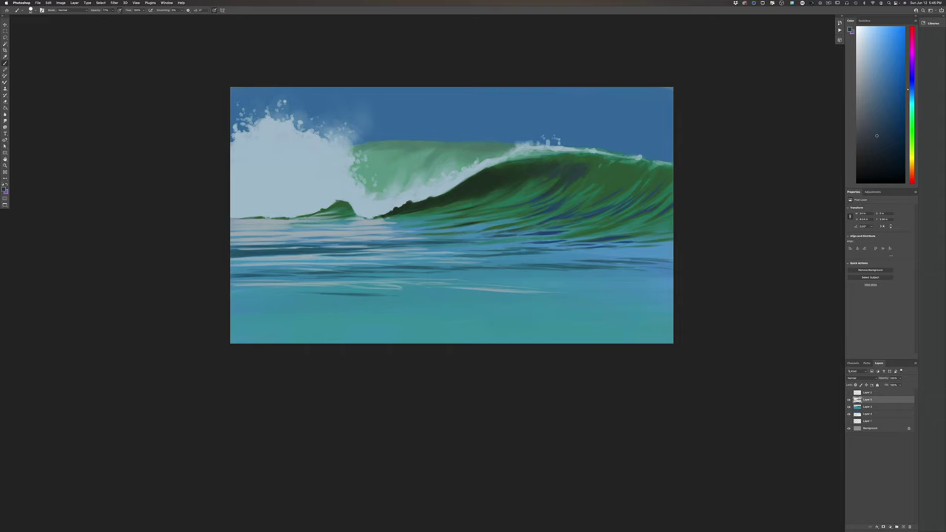
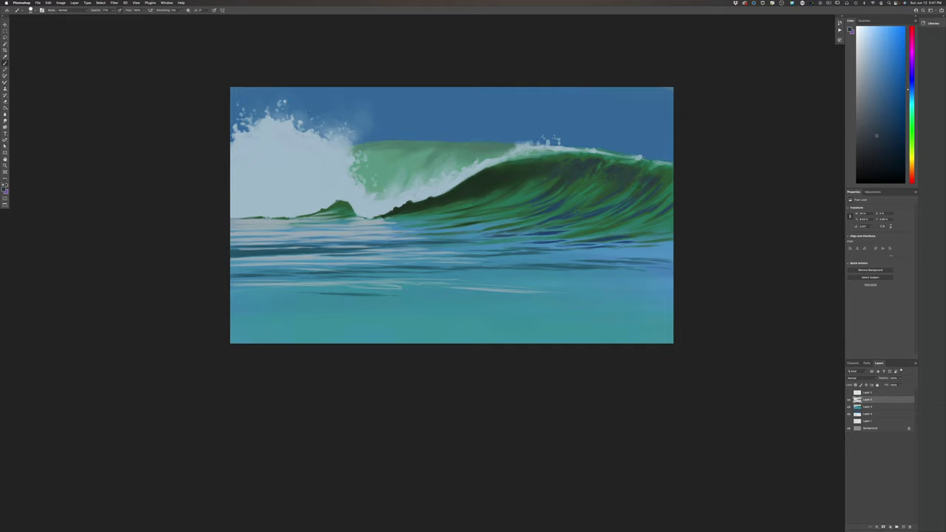
Change the foreground color to a medium muted blue based on the water and glaze soft streaks over the lower right wave face.
{"action": "left_click", "coordinate": [5, 190]}
{"action": "left_click", "coordinate": [285, 277]}
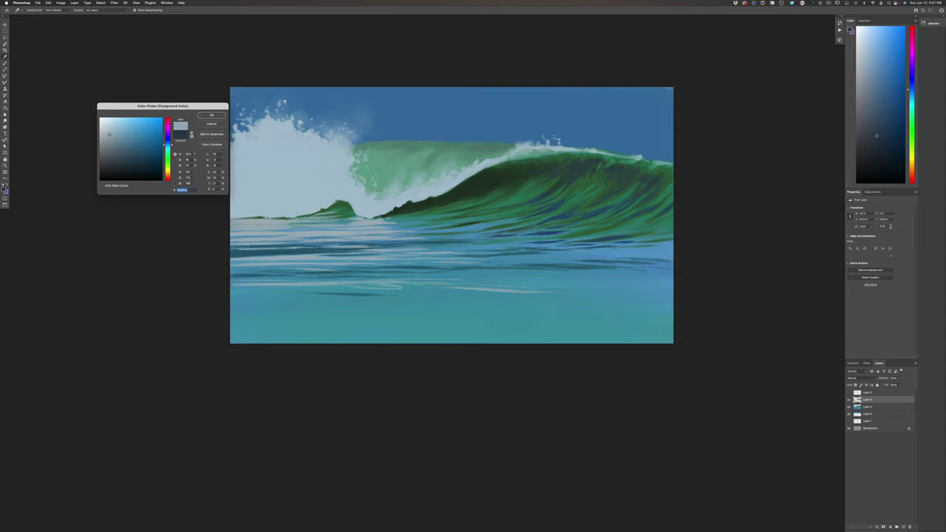
{"action": "left_click", "coordinate": [138, 136]}
{"action": "left_click", "coordinate": [126, 154]}
{"action": "left_click", "coordinate": [211, 115]}
{"action": "key", "text": "b"}
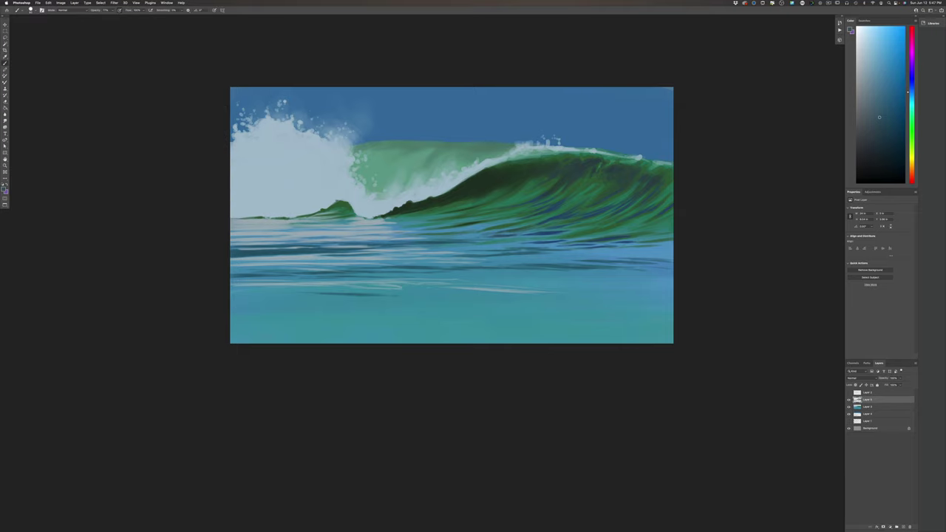
{"action": "left_click", "coordinate": [3, 189]}
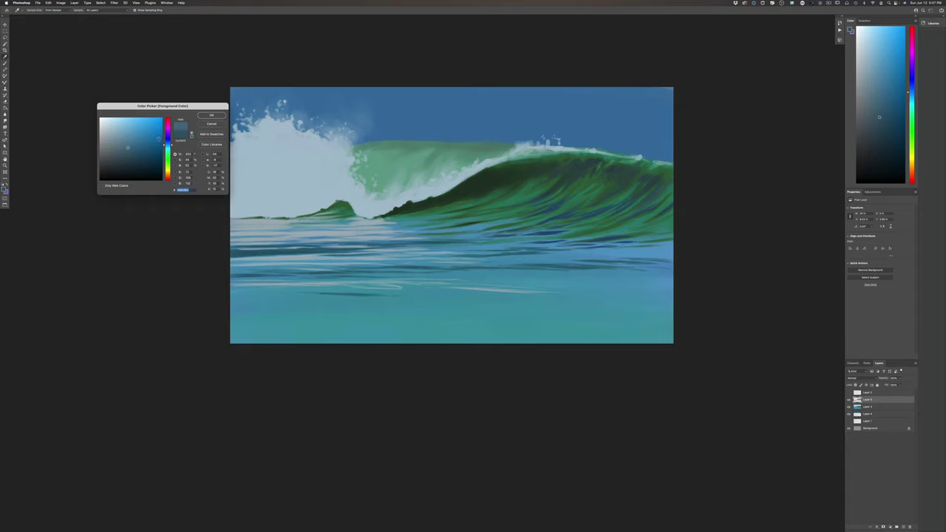
{"action": "left_click", "coordinate": [211, 115]}
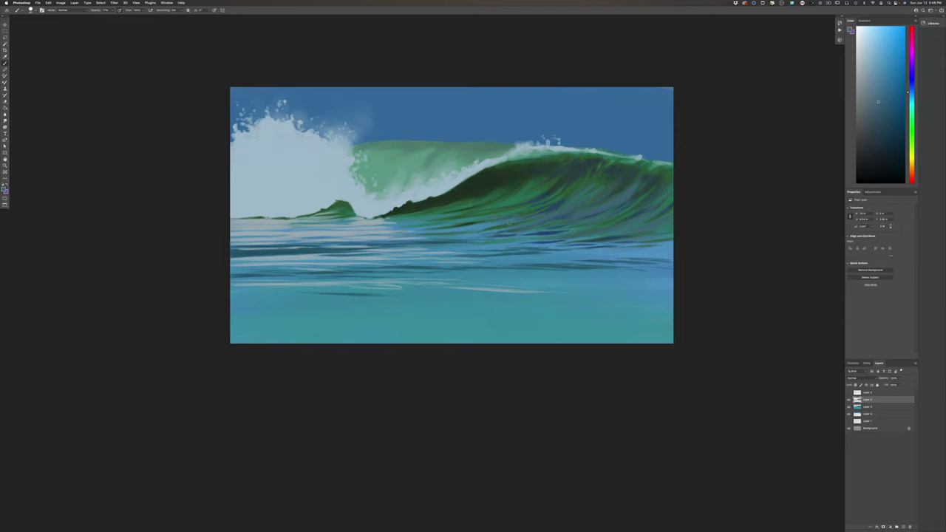
Sample a brighter blue from the water, raise the brush opacity and paint thin ripples along the wave face's right base.
{"action": "left_click", "coordinate": [4, 189]}
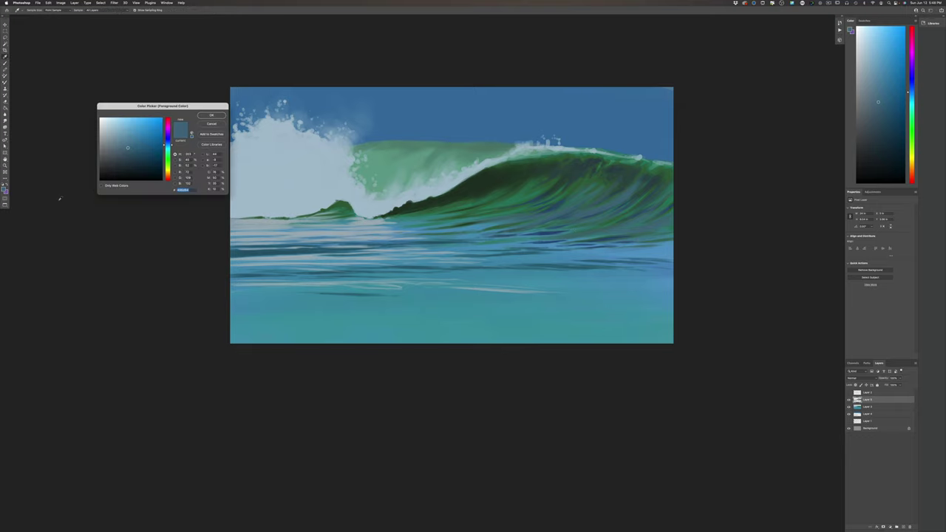
{"action": "left_click", "coordinate": [569, 256]}
{"action": "left_click", "coordinate": [210, 115]}
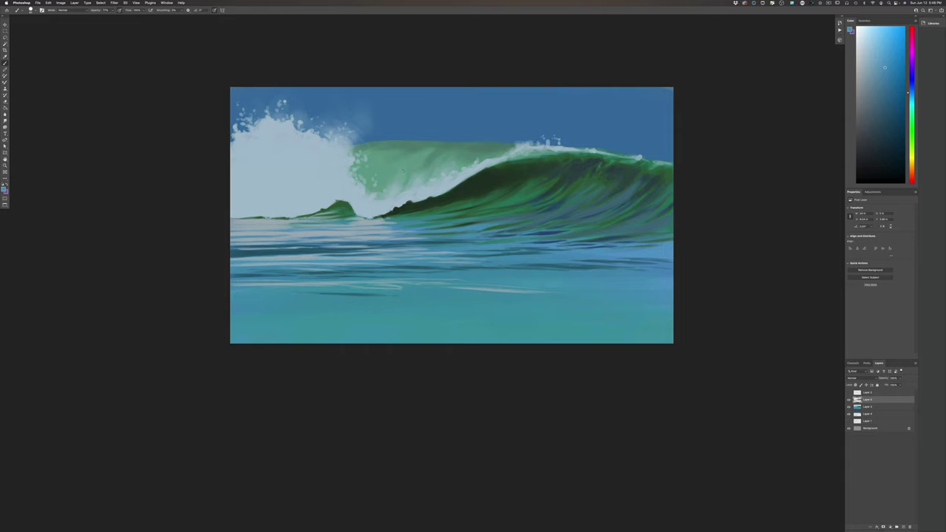
{"action": "left_click", "coordinate": [112, 10]}
{"action": "left_click", "coordinate": [576, 232]}
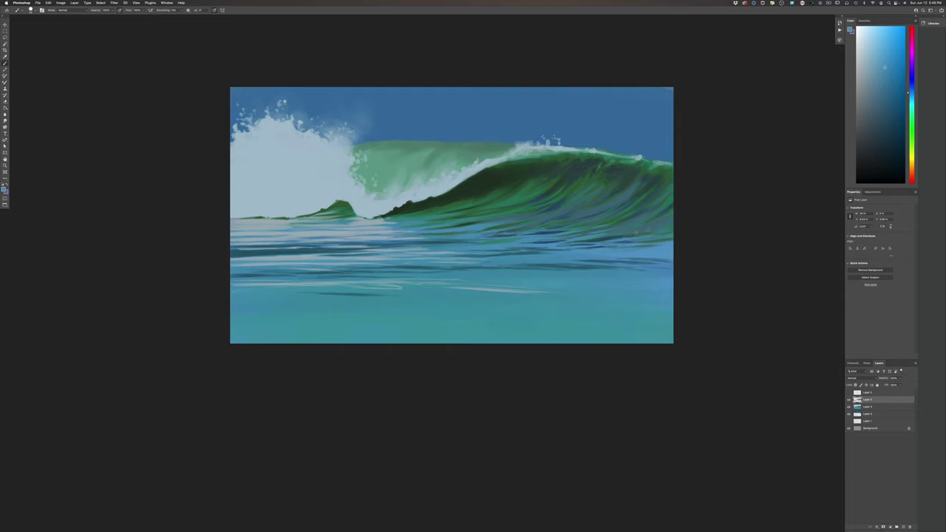
{"action": "left_click_drag", "start_coordinate": [641, 232], "coordinate": [620, 235]}
Set the foreground color to a light blue-gray and paint thin light ripples along the base of the wave face.
{"action": "left_click", "coordinate": [5, 190]}
{"action": "left_click", "coordinate": [370, 212]}
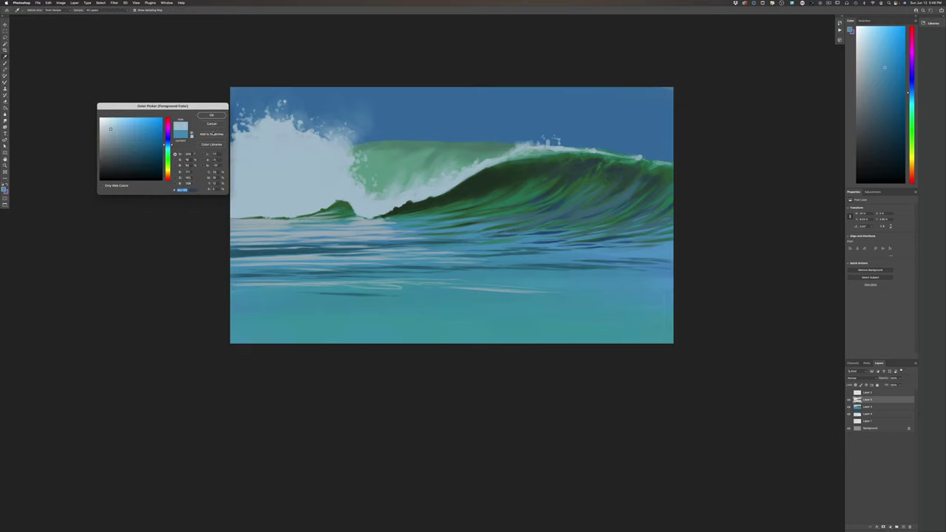
{"action": "left_click", "coordinate": [200, 115]}
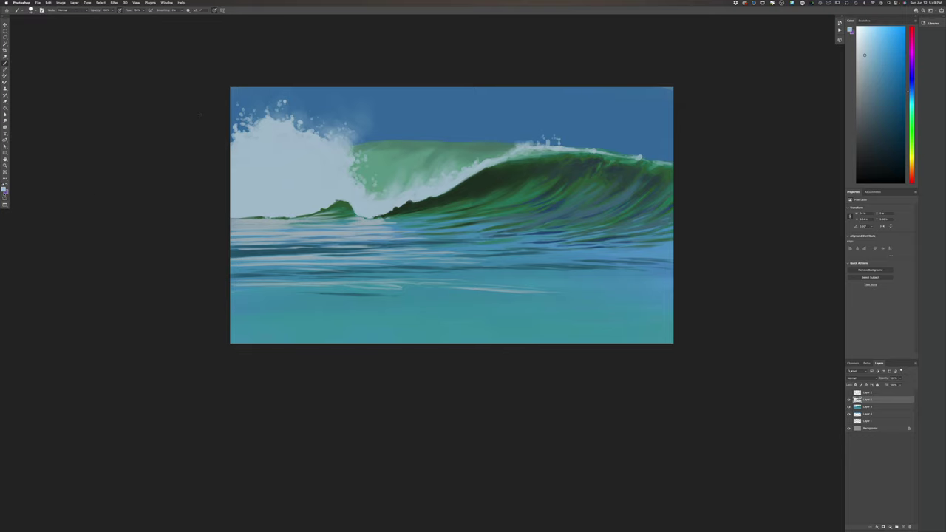
{"action": "left_click", "coordinate": [5, 191]}
{"action": "left_click", "coordinate": [106, 134]}
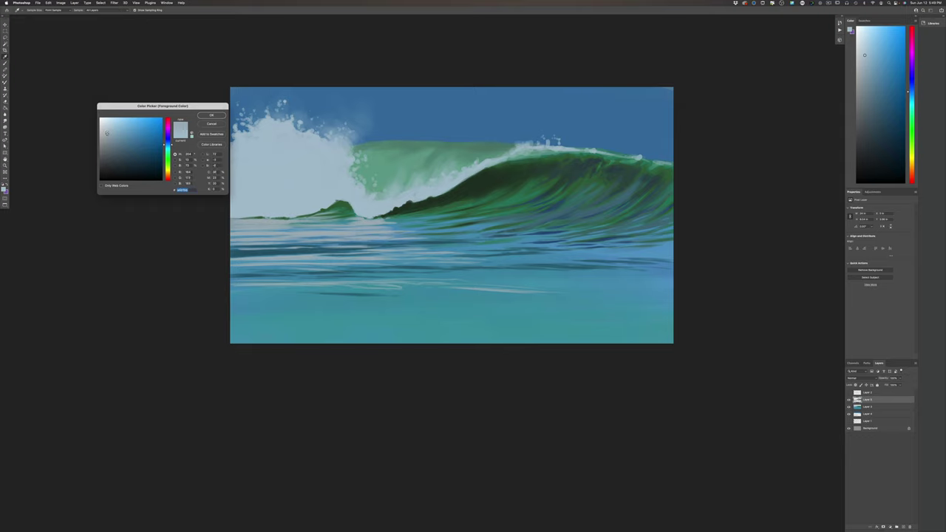
{"action": "left_click", "coordinate": [202, 115]}
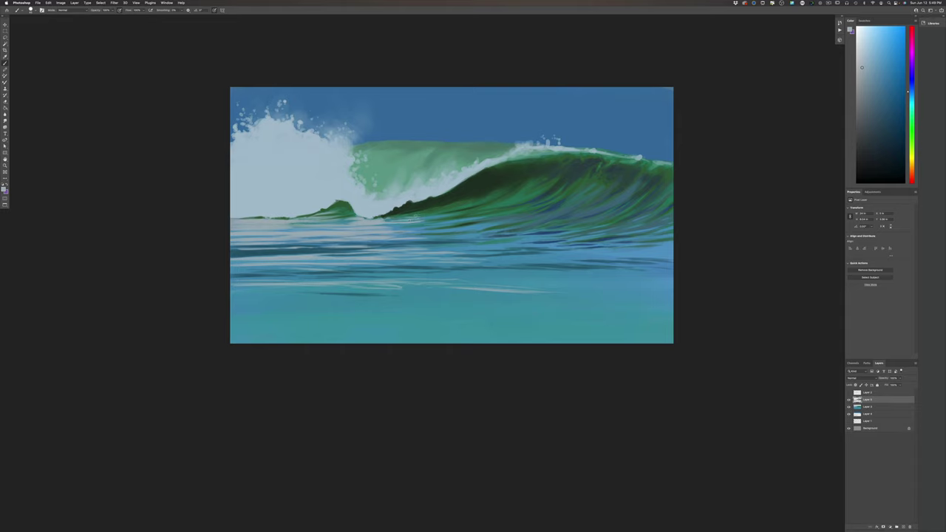
{"action": "mouse_move", "coordinate": [412, 228]}
{"action": "left_mouse_down"}
{"action": "mouse_move", "coordinate": [394, 229]}
{"action": "mouse_move", "coordinate": [436, 226]}
{"action": "mouse_move", "coordinate": [421, 234]}
{"action": "left_mouse_up"}
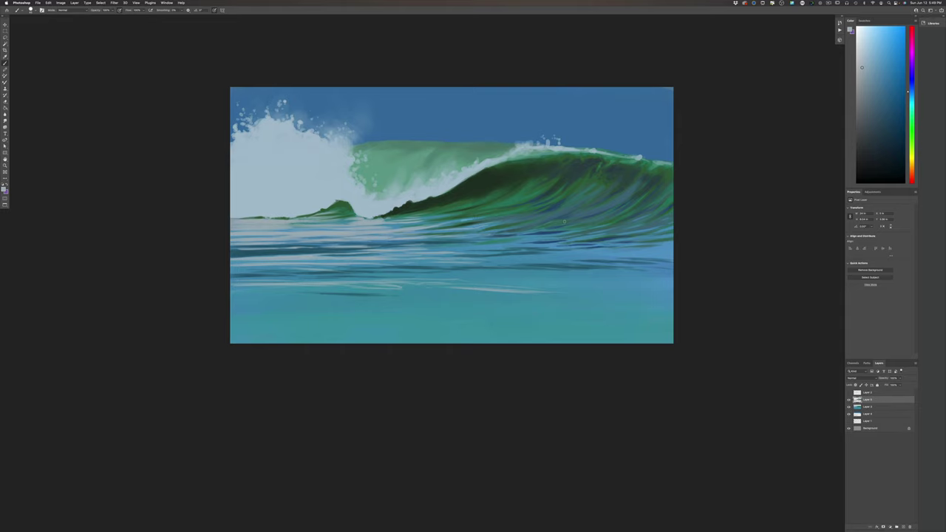
{"action": "left_click_drag", "start_coordinate": [564, 223], "coordinate": [553, 225]}
Darken the foreground color to a medium gray and shade the inside of the whitewater with soft shadows at reduced brush opacity.
{"action": "left_click", "coordinate": [6, 190]}
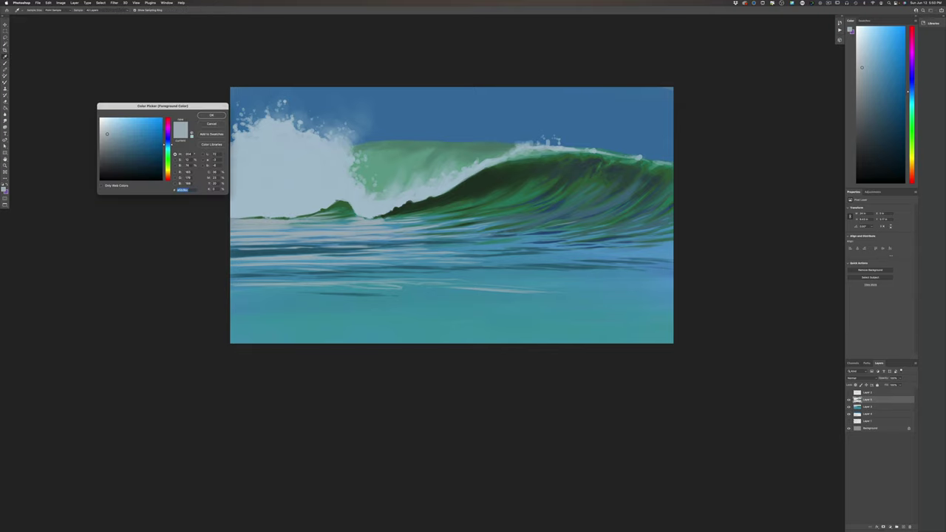
{"action": "left_click", "coordinate": [210, 115]}
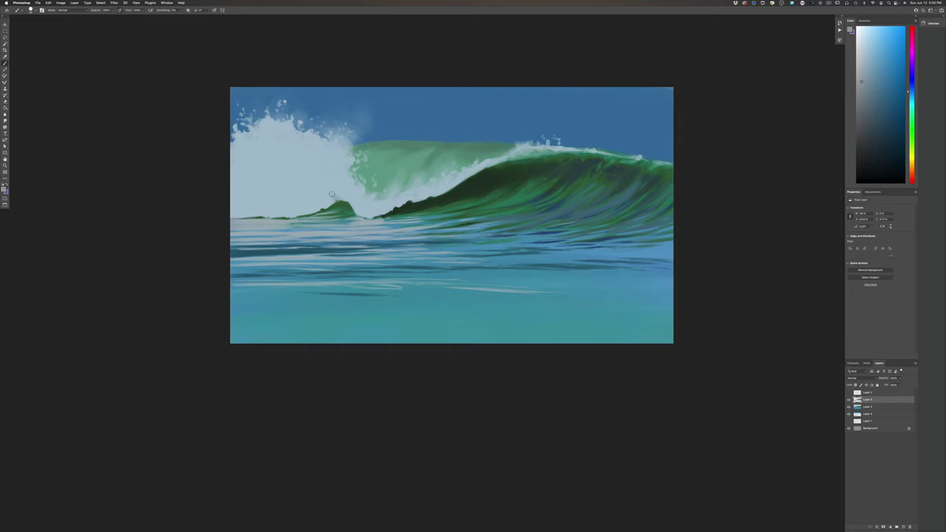
{"action": "mouse_move", "coordinate": [334, 192]}
{"action": "left_mouse_down"}
{"action": "mouse_move", "coordinate": [312, 209]}
{"action": "mouse_move", "coordinate": [318, 199]}
{"action": "mouse_move", "coordinate": [299, 209]}
{"action": "mouse_move", "coordinate": [275, 193]}
{"action": "left_mouse_up"}
{"action": "left_click", "coordinate": [112, 10]}
{"action": "left_click_drag", "start_coordinate": [113, 16], "coordinate": [103, 17]}
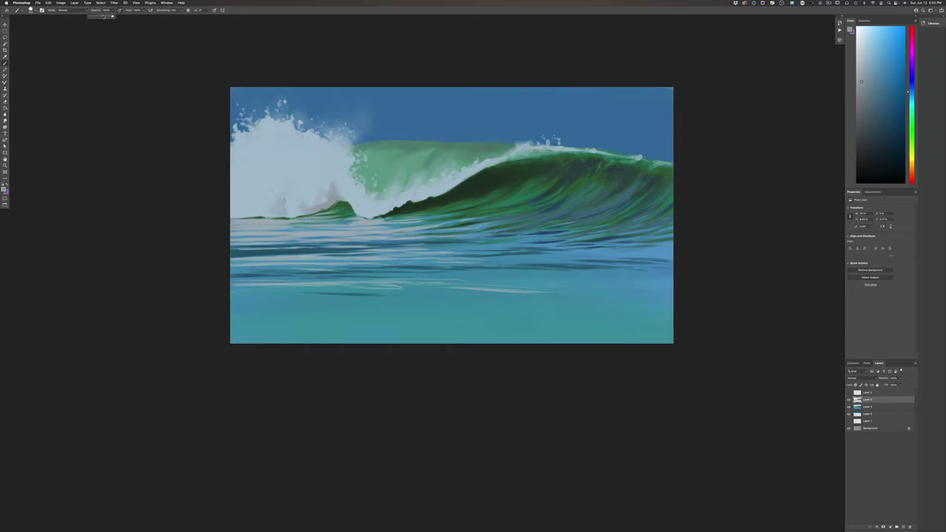
{"action": "mouse_move", "coordinate": [292, 182]}
{"action": "left_mouse_down"}
{"action": "mouse_move", "coordinate": [278, 201]}
{"action": "mouse_move", "coordinate": [291, 164]}
{"action": "mouse_move", "coordinate": [274, 175]}
{"action": "mouse_move", "coordinate": [283, 201]}
{"action": "mouse_move", "coordinate": [262, 196]}
{"action": "mouse_move", "coordinate": [290, 165]}
{"action": "mouse_move", "coordinate": [287, 142]}
{"action": "mouse_move", "coordinate": [304, 141]}
{"action": "mouse_move", "coordinate": [292, 131]}
{"action": "mouse_move", "coordinate": [292, 151]}
{"action": "mouse_move", "coordinate": [277, 131]}
{"action": "mouse_move", "coordinate": [270, 154]}
{"action": "left_mouse_up"}
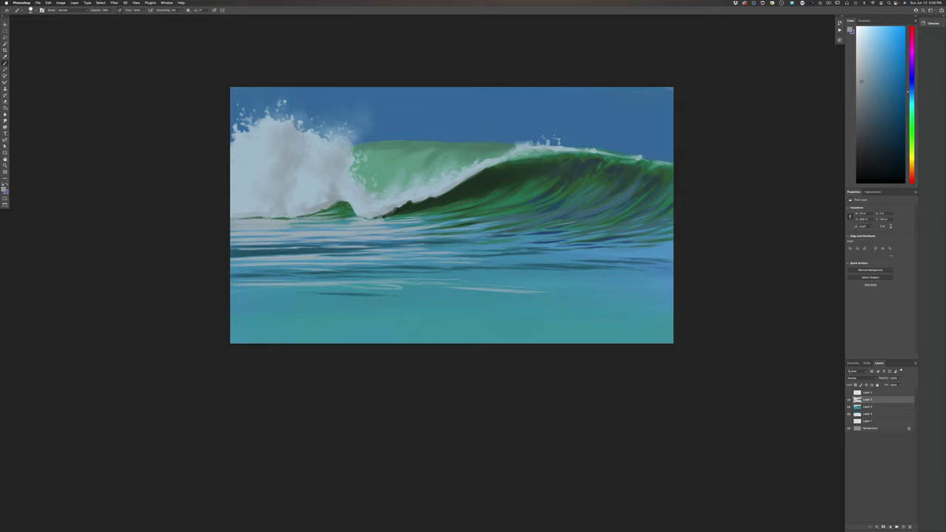
Sample a muted green from the wave's lip and paint soft strokes over the dark shadow beneath the lip.
{"action": "left_click", "coordinate": [5, 189]}
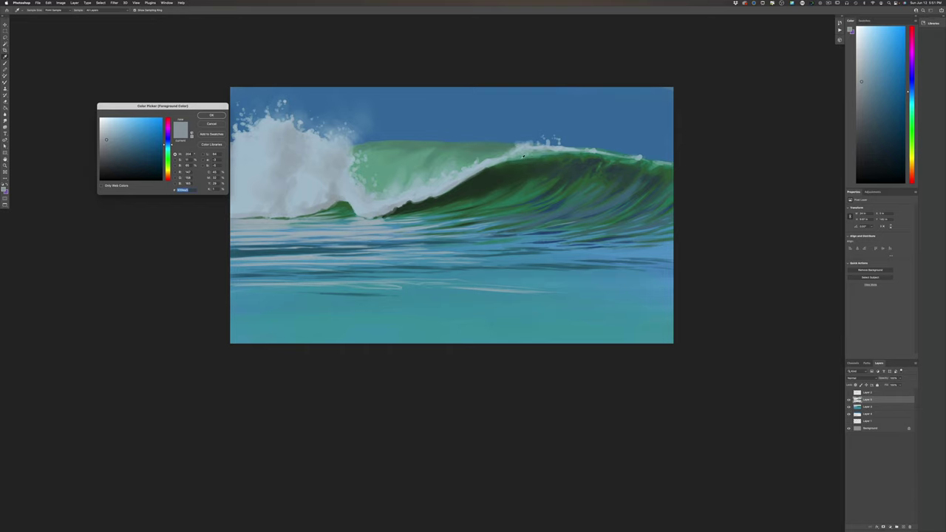
{"action": "left_click", "coordinate": [505, 157]}
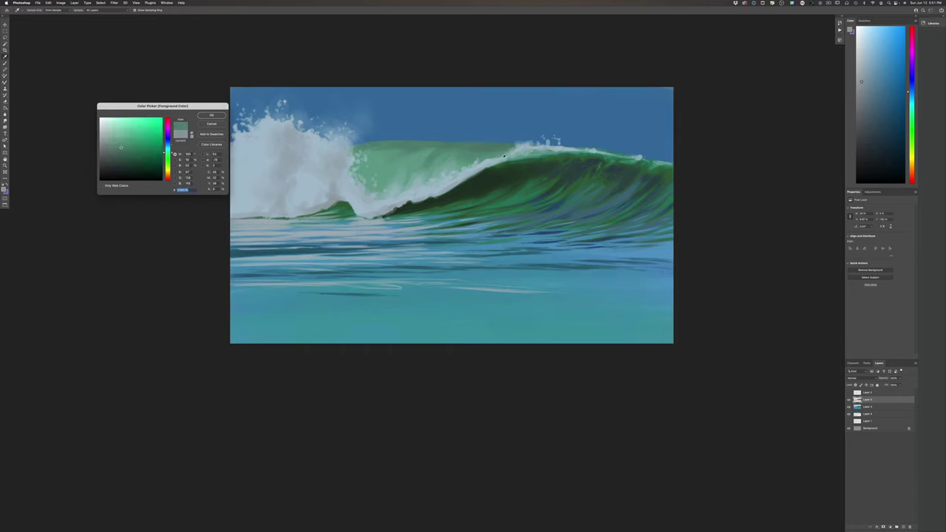
{"action": "left_click", "coordinate": [496, 156]}
{"action": "key", "text": "Return"}
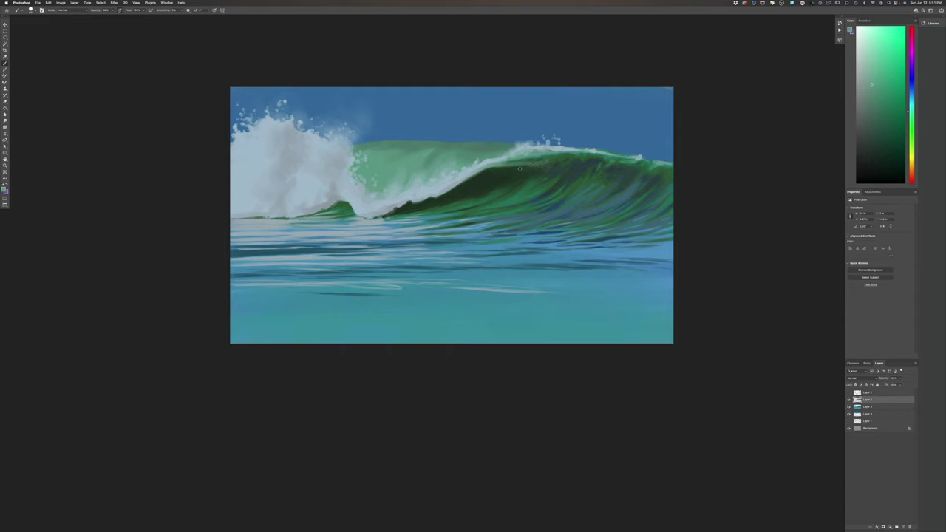
{"action": "left_click_drag", "start_coordinate": [529, 164], "coordinate": [517, 166]}
Set the foreground color to a very pale cyan and paint foam highlights and spray droplets along the lip and crest.
{"action": "left_click", "coordinate": [3, 188]}
{"action": "left_click", "coordinate": [383, 209]}
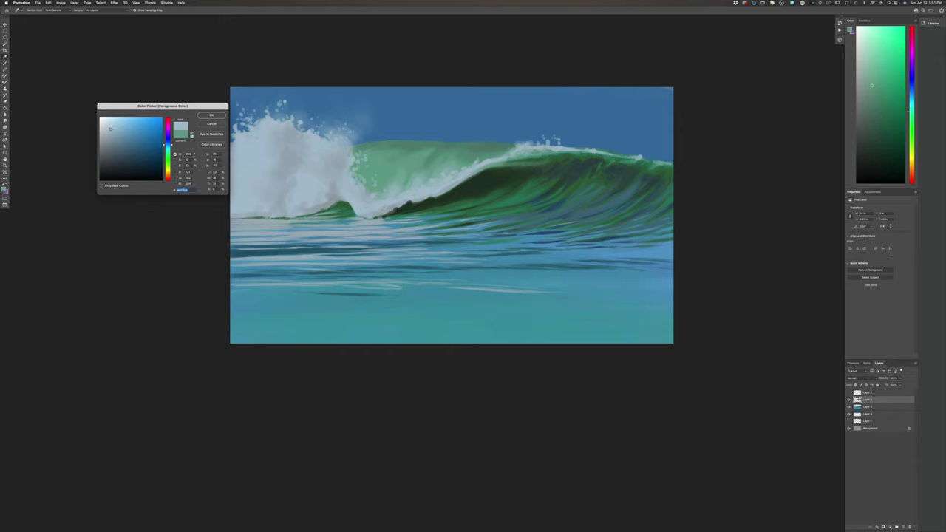
{"action": "left_click_drag", "start_coordinate": [167, 145], "coordinate": [167, 147]}
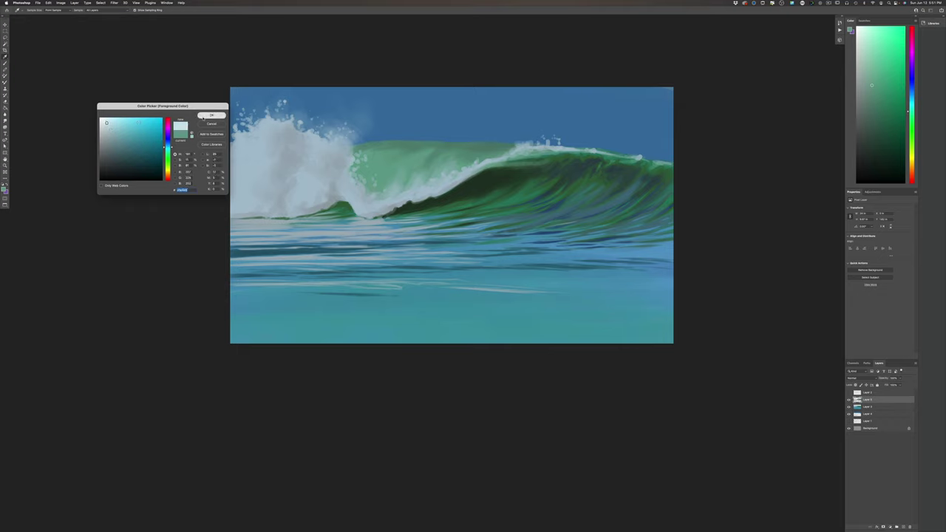
{"action": "left_click", "coordinate": [211, 116]}
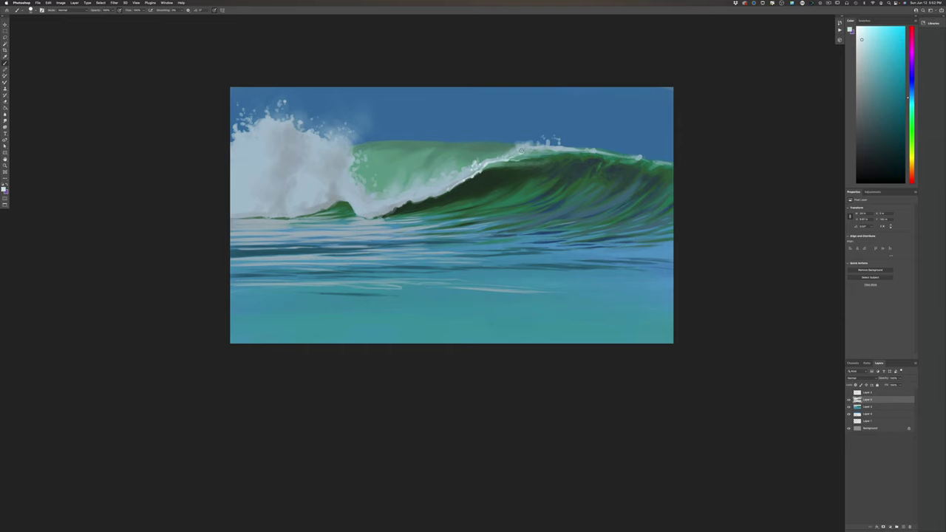
{"action": "left_click", "coordinate": [528, 149]}
{"action": "left_click", "coordinate": [520, 152]}
{"action": "left_click_drag", "start_coordinate": [520, 152], "coordinate": [516, 151]}
{"action": "left_click_drag", "start_coordinate": [522, 140], "coordinate": [520, 132]}
{"action": "left_click_drag", "start_coordinate": [519, 143], "coordinate": [516, 140]}
{"action": "left_click_drag", "start_coordinate": [568, 147], "coordinate": [581, 149]}
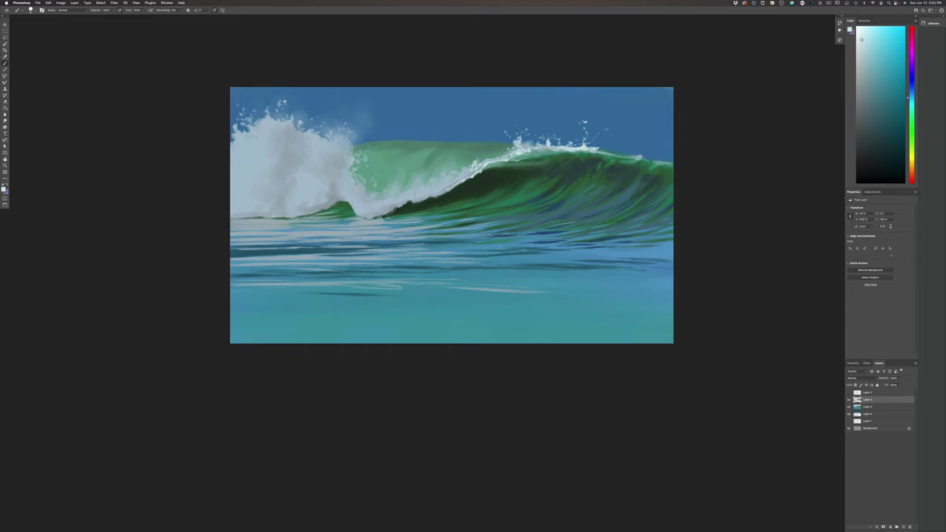
Extend the pale foam and droplets along the crest to the right edge, and add foam clumps on the falling lip.
{"action": "left_click_drag", "start_coordinate": [599, 149], "coordinate": [607, 153]}
{"action": "left_click_drag", "start_coordinate": [594, 156], "coordinate": [604, 159]}
{"action": "mouse_move", "coordinate": [562, 154]}
{"action": "left_mouse_down"}
{"action": "mouse_move", "coordinate": [553, 156]}
{"action": "mouse_move", "coordinate": [634, 156]}
{"action": "left_mouse_up"}
{"action": "left_click_drag", "start_coordinate": [617, 153], "coordinate": [624, 152]}
{"action": "left_click_drag", "start_coordinate": [641, 157], "coordinate": [671, 163]}
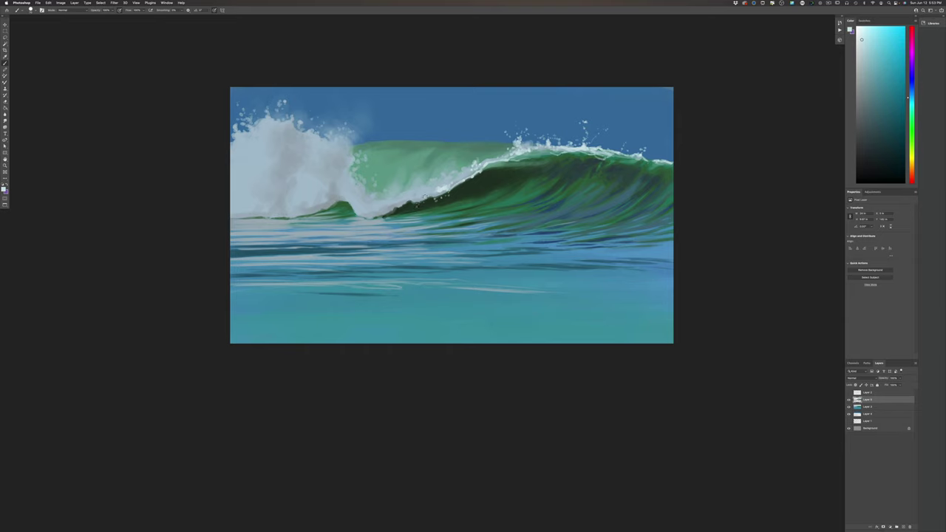
{"action": "left_click_drag", "start_coordinate": [425, 190], "coordinate": [420, 185]}
Set the foreground color to a pale green and paint diagonal light streaks on the wave's back section at reduced brush opacity.
{"action": "left_click", "coordinate": [4, 188]}
{"action": "left_click", "coordinate": [392, 173]}
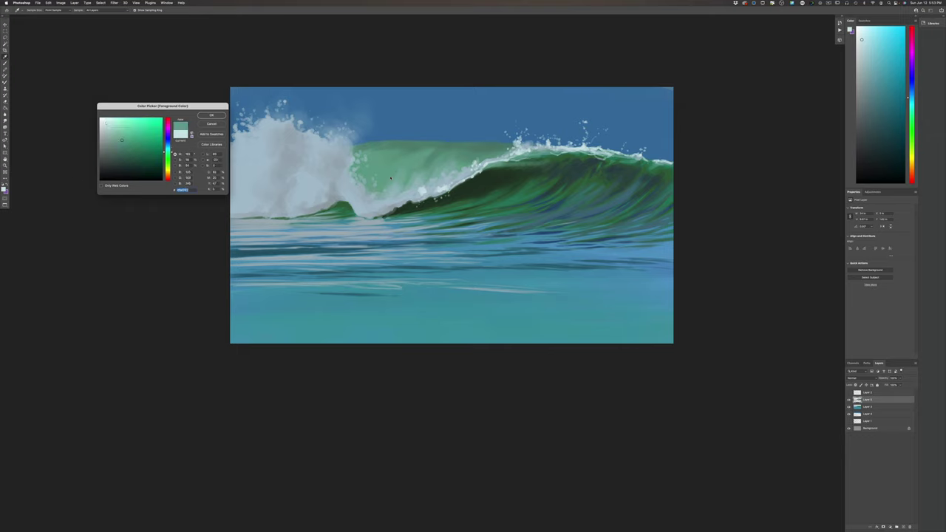
{"action": "left_click", "coordinate": [113, 132]}
{"action": "left_click", "coordinate": [212, 115]}
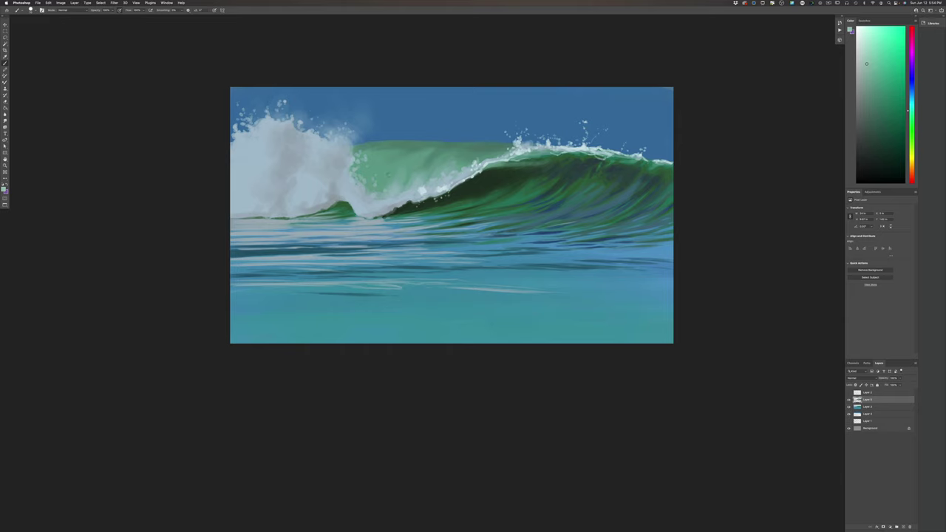
{"action": "left_click", "coordinate": [111, 11]}
{"action": "left_click", "coordinate": [264, 94]}
{"action": "left_click_drag", "start_coordinate": [420, 156], "coordinate": [396, 176]}
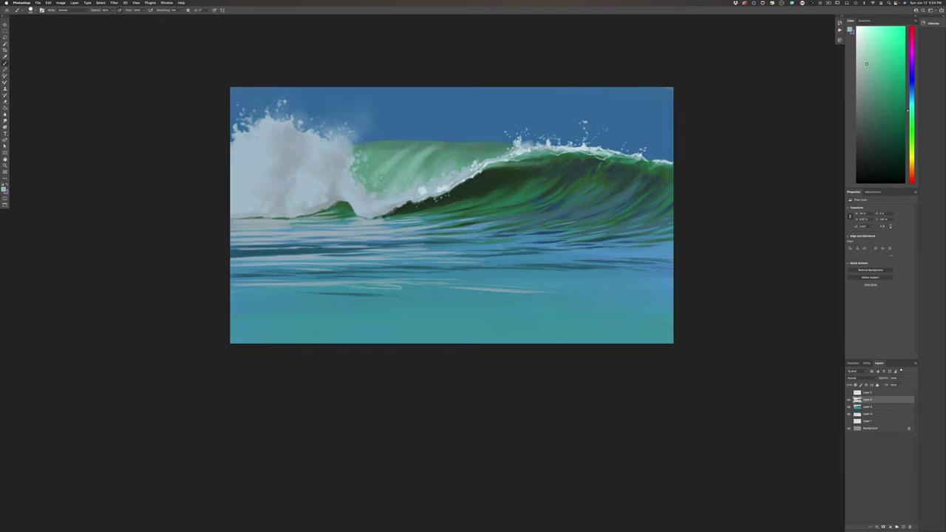
Paint soft pale green mist where the whitewater's right edge meets the wave's back section.
{"action": "left_click", "coordinate": [213, 10]}
{"action": "mouse_move", "coordinate": [369, 182]}
{"action": "left_mouse_down"}
{"action": "mouse_move", "coordinate": [365, 172]}
{"action": "mouse_move", "coordinate": [392, 187]}
{"action": "mouse_move", "coordinate": [375, 164]}
{"action": "mouse_move", "coordinate": [350, 170]}
{"action": "mouse_move", "coordinate": [381, 201]}
{"action": "mouse_move", "coordinate": [360, 184]}
{"action": "left_mouse_up"}
{"action": "left_click", "coordinate": [348, 164]}
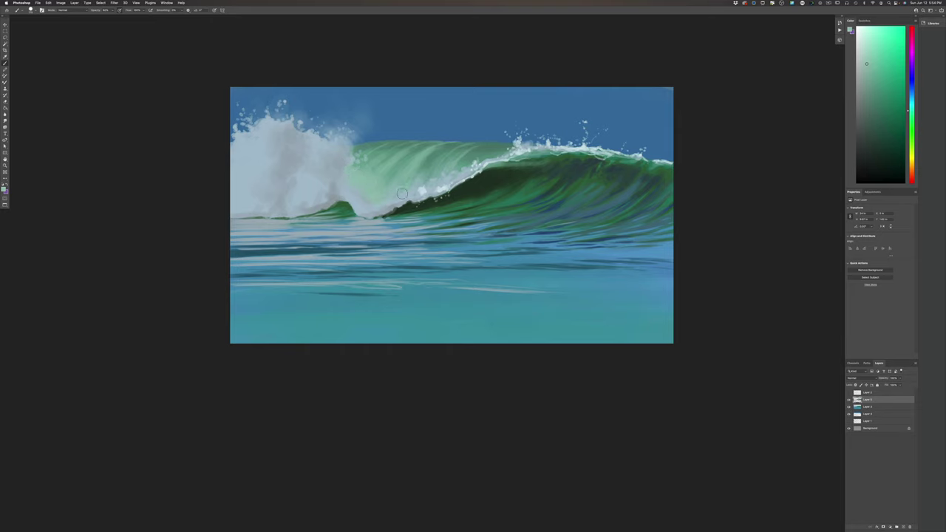
Blend more soft pale green mist over the wave's back section, just above the falling lip's foam.
{"action": "left_click_drag", "start_coordinate": [392, 179], "coordinate": [391, 171]}
{"action": "left_click", "coordinate": [415, 192]}
{"action": "left_click", "coordinate": [461, 167]}
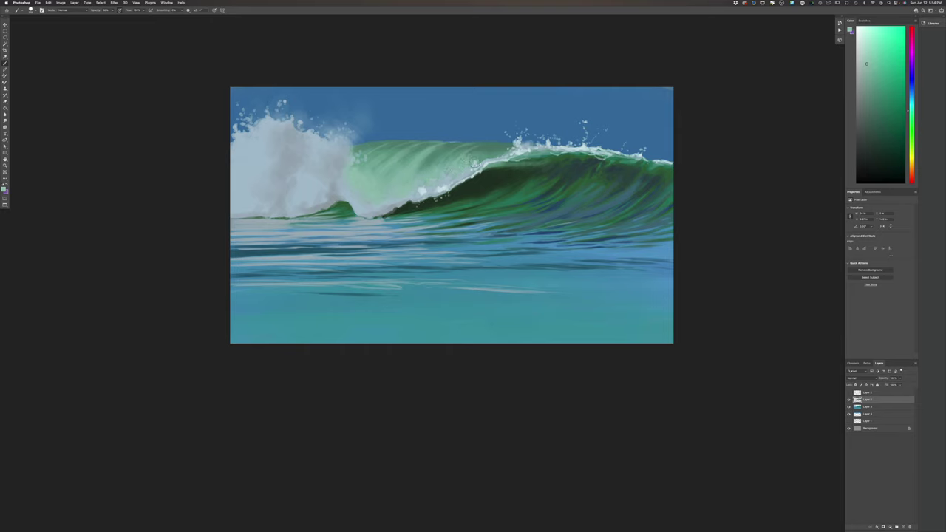
{"action": "mouse_move", "coordinate": [472, 162]}
{"action": "left_mouse_down"}
{"action": "mouse_move", "coordinate": [497, 151]}
{"action": "mouse_move", "coordinate": [467, 165]}
{"action": "left_mouse_up"}
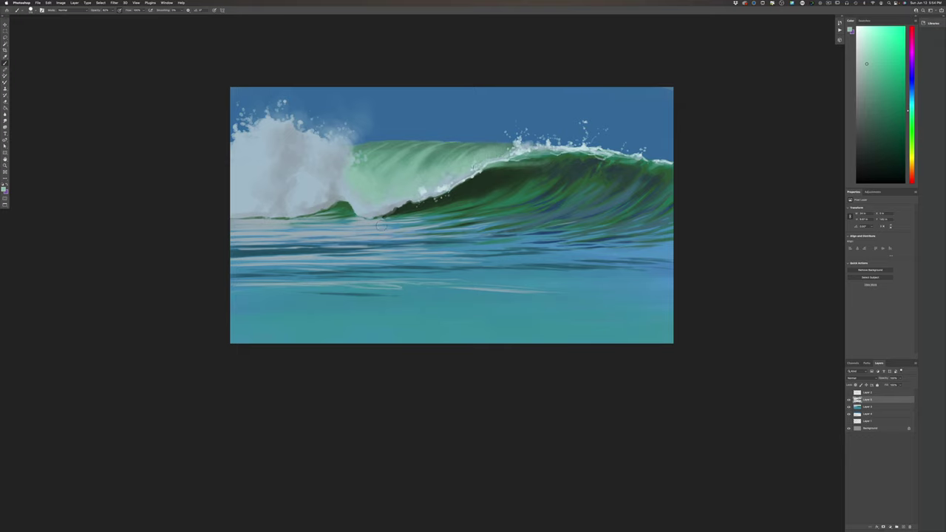
Set the foreground color to a warm light beige-grey and paint a soft warm tint on the back section beside the whitewater.
{"action": "left_click", "coordinate": [4, 188]}
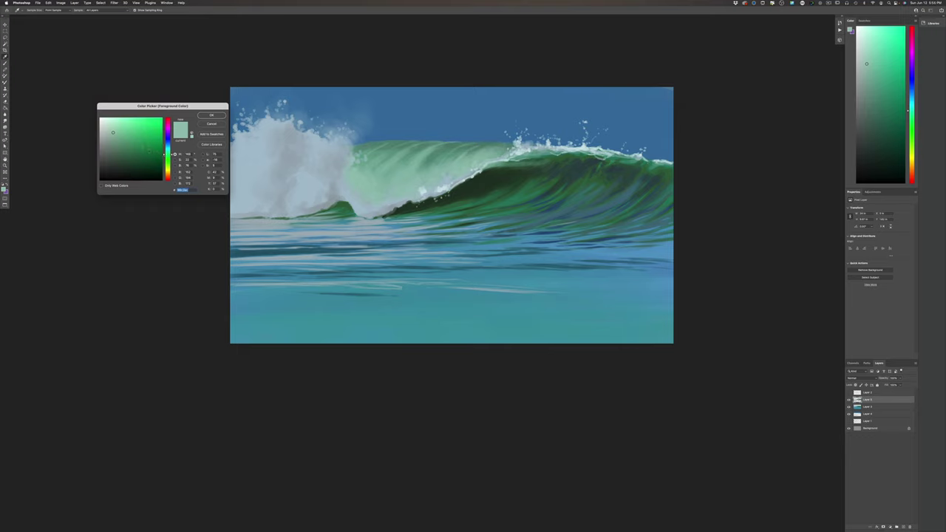
{"action": "left_click", "coordinate": [206, 117]}
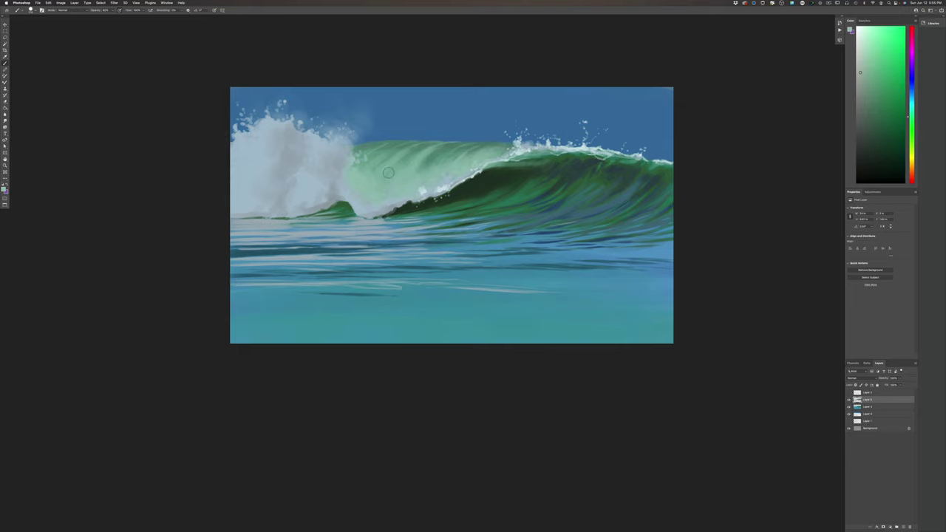
{"action": "left_click", "coordinate": [4, 188]}
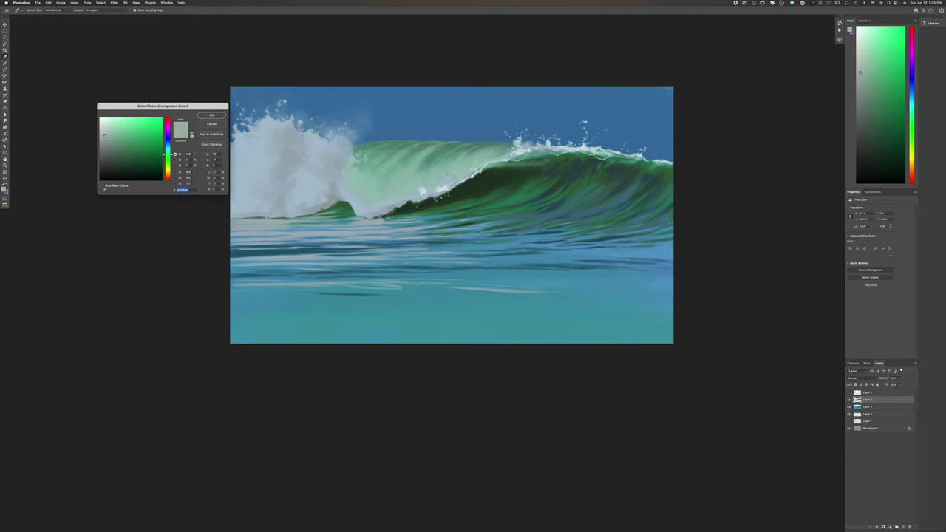
{"action": "left_click", "coordinate": [168, 174]}
{"action": "left_click", "coordinate": [209, 115]}
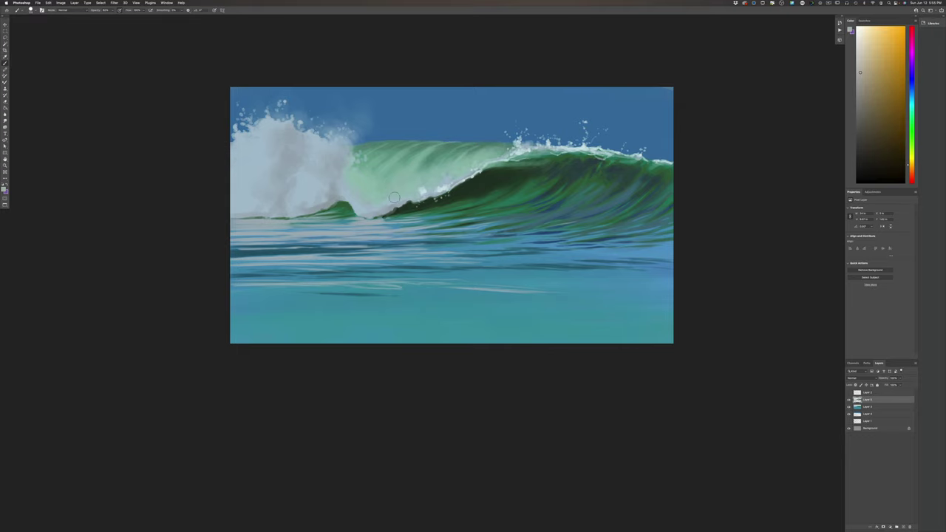
{"action": "mouse_move", "coordinate": [407, 185]}
{"action": "left_mouse_down"}
{"action": "mouse_move", "coordinate": [384, 197]}
{"action": "mouse_move", "coordinate": [394, 164]}
{"action": "mouse_move", "coordinate": [367, 199]}
{"action": "mouse_move", "coordinate": [348, 175]}
{"action": "mouse_move", "coordinate": [368, 158]}
{"action": "left_mouse_up"}
Sample the back section's green, darken and mute it, and paint shadow streaks along its crest and grey-green shadows behind the falling lip.
{"action": "left_click", "coordinate": [3, 188]}
{"action": "left_click", "coordinate": [485, 144]}
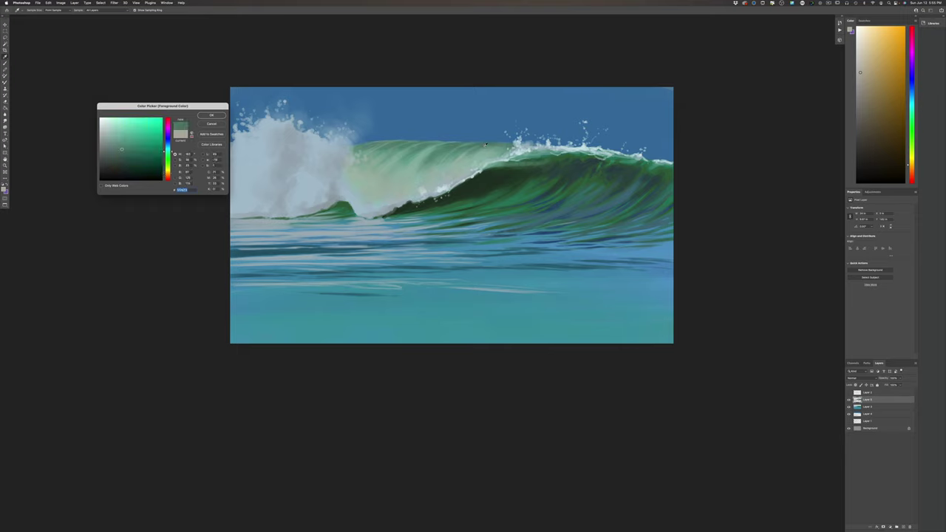
{"action": "left_click", "coordinate": [116, 155]}
{"action": "key", "text": "Return"}
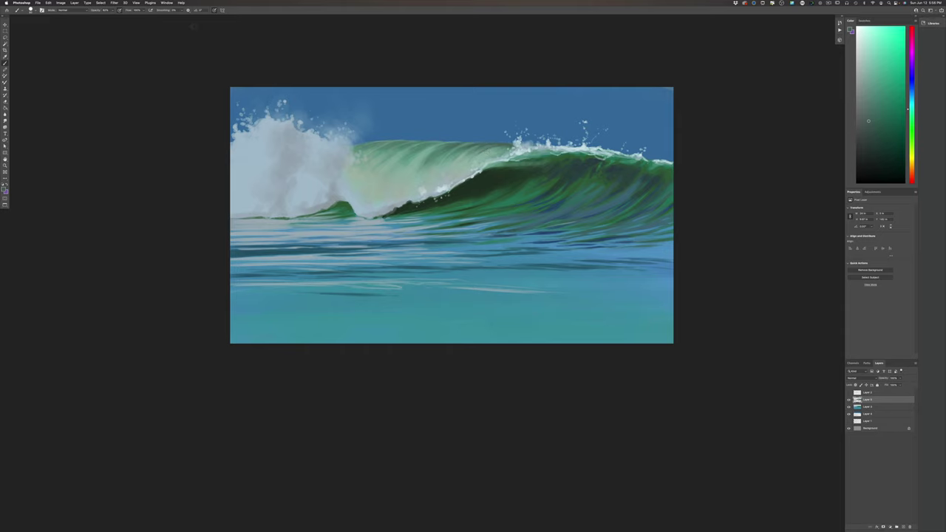
{"action": "left_click", "coordinate": [4, 189]}
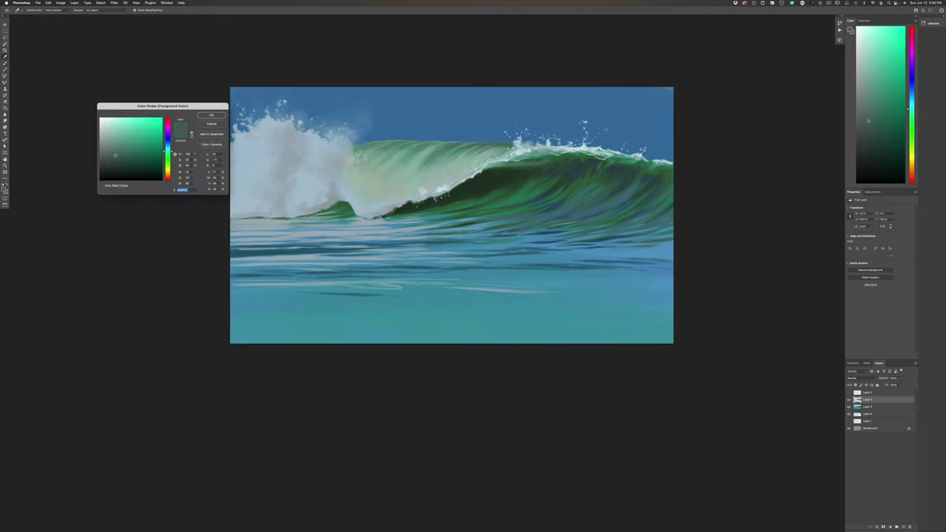
{"action": "left_click", "coordinate": [207, 116]}
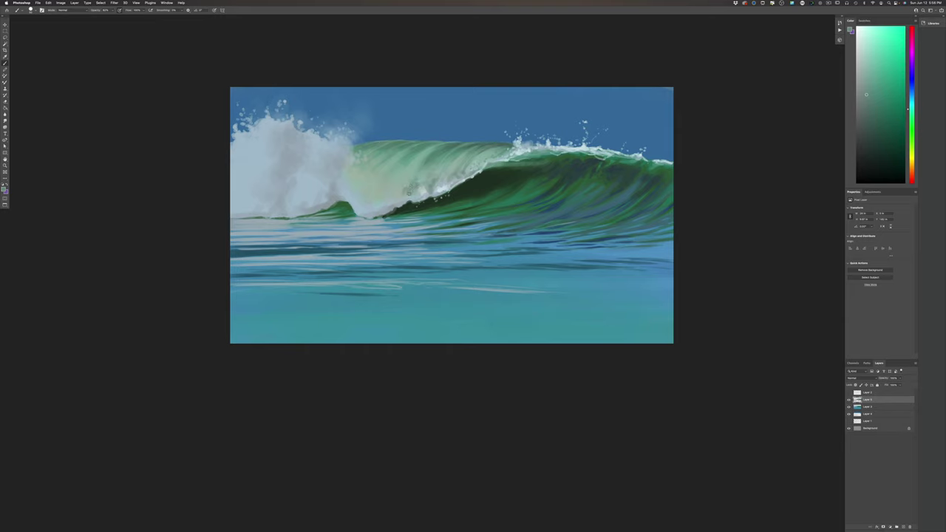
Set the foreground color to a very pale mint based on the crest foam and paint bright foam clumps along the falling lip.
{"action": "key", "text": "super+plus"}
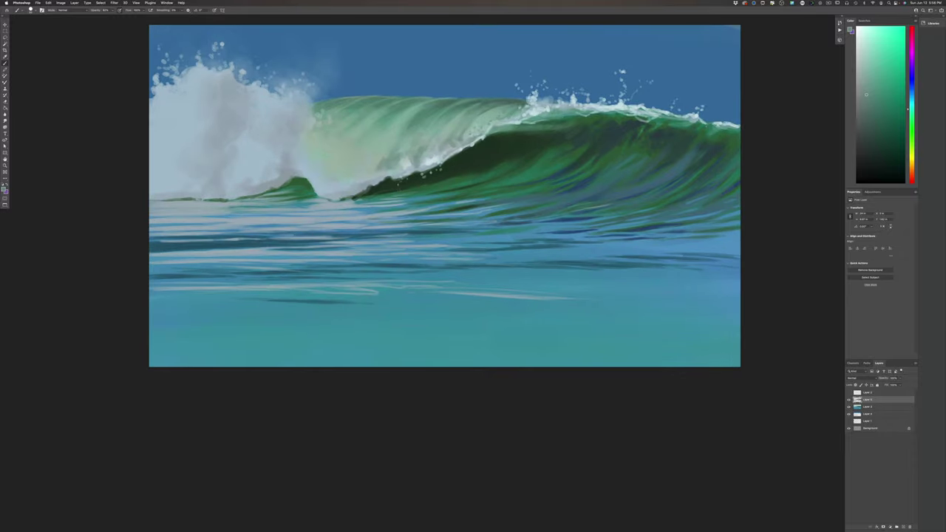
{"action": "left_click_drag", "start_coordinate": [113, 323], "coordinate": [110, 381]}
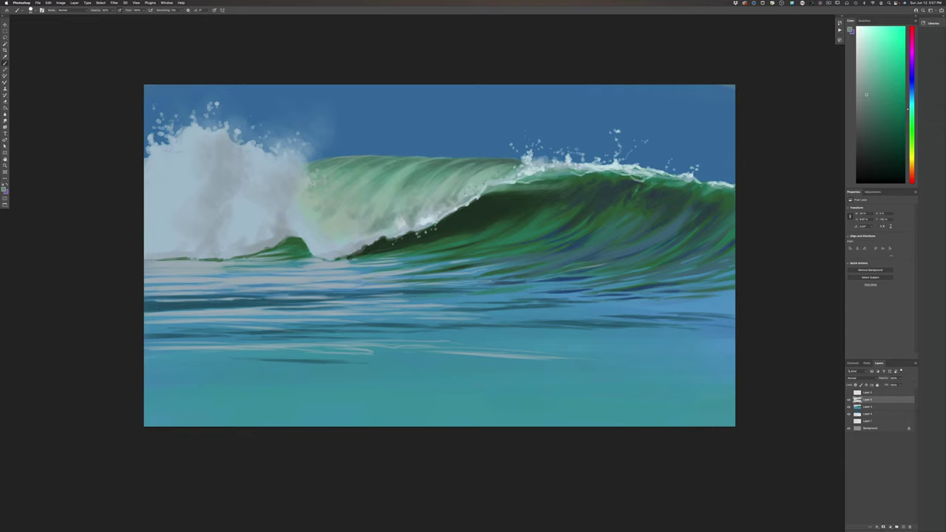
{"action": "left_click", "coordinate": [4, 188]}
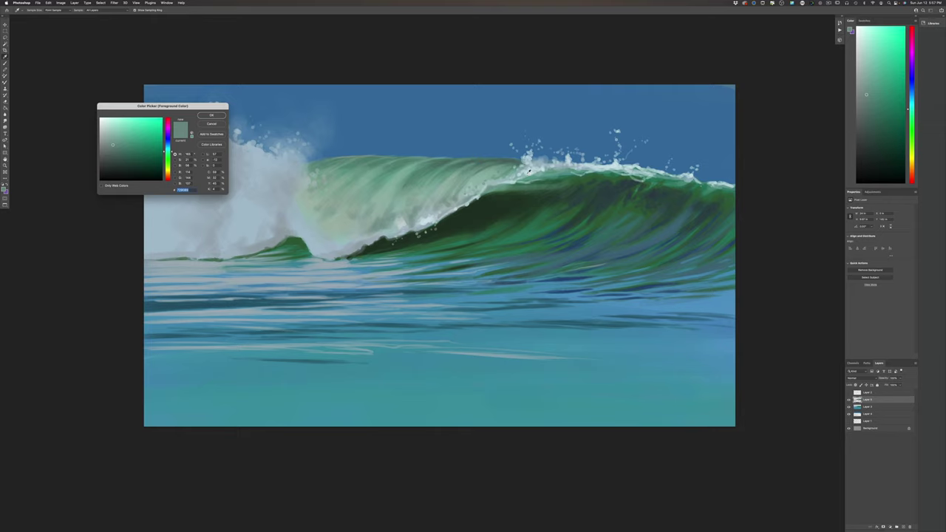
{"action": "left_click", "coordinate": [529, 171]}
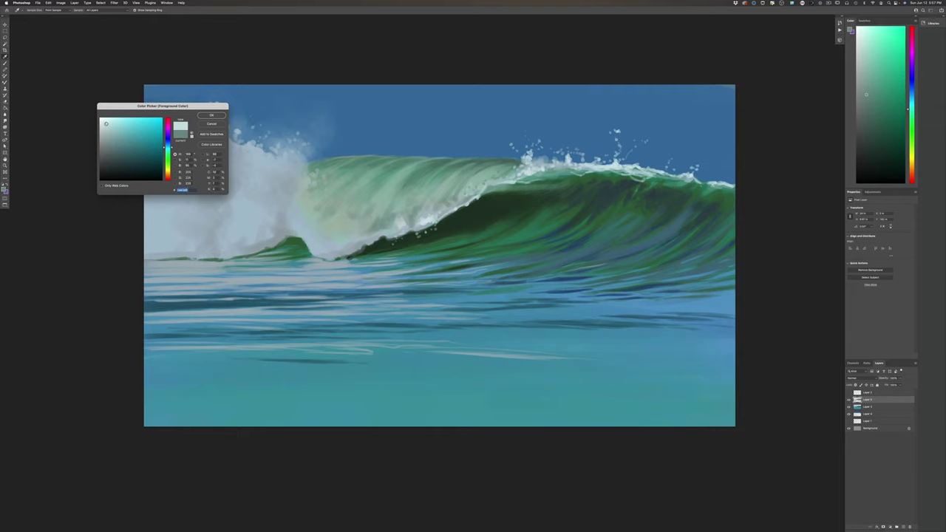
{"action": "left_click_drag", "start_coordinate": [167, 148], "coordinate": [167, 150]}
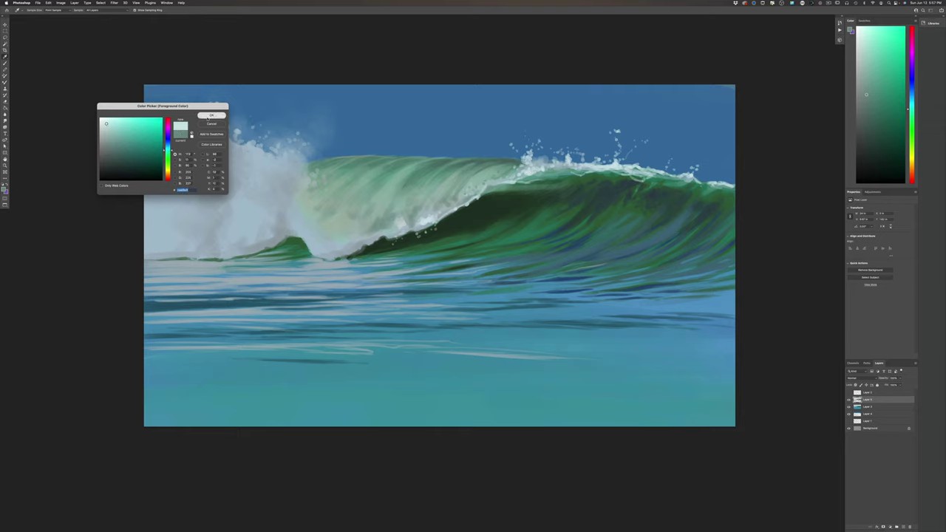
{"action": "left_click", "coordinate": [211, 115]}
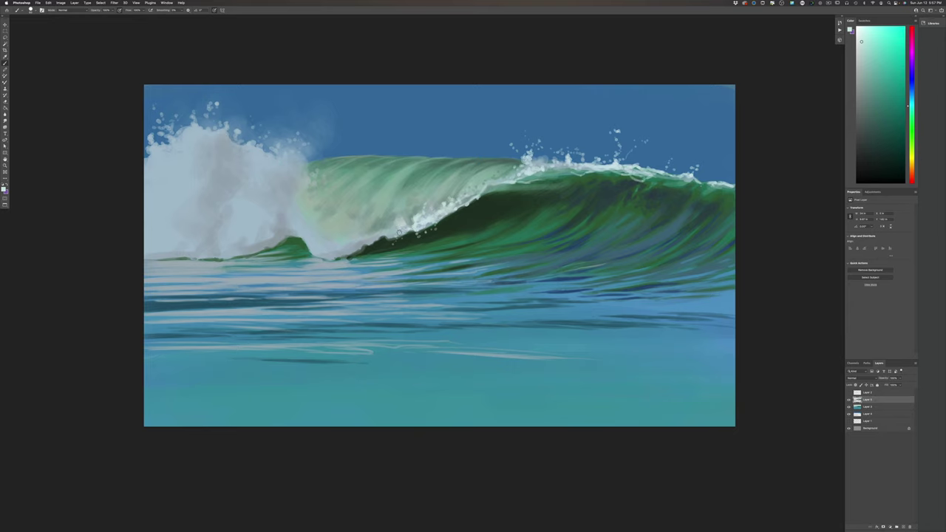
{"action": "mouse_move", "coordinate": [397, 220]}
{"action": "left_mouse_down"}
{"action": "mouse_move", "coordinate": [390, 228]}
{"action": "mouse_move", "coordinate": [386, 218]}
{"action": "left_mouse_up"}
Shift the foreground color to a very pale cyan and paint fine spray droplets behind the falling lip and above the crest.
{"action": "left_click", "coordinate": [3, 189]}
{"action": "left_click_drag", "start_coordinate": [167, 150], "coordinate": [167, 146]}
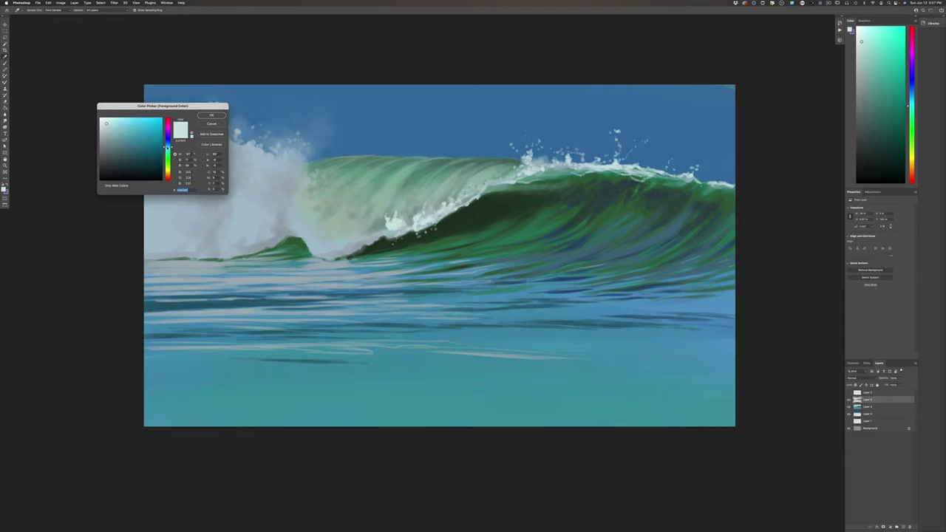
{"action": "left_click", "coordinate": [211, 115]}
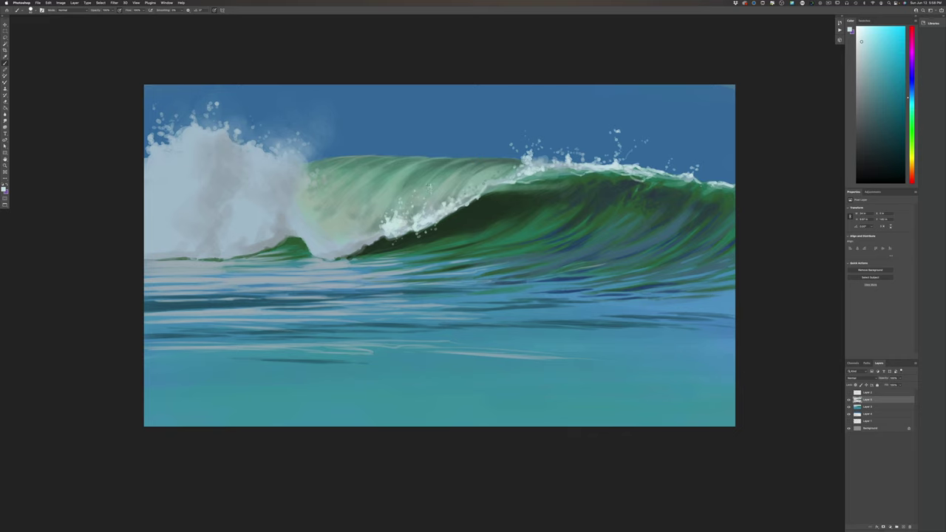
{"action": "key", "text": "p"}
{"action": "left_click", "coordinate": [438, 202]}
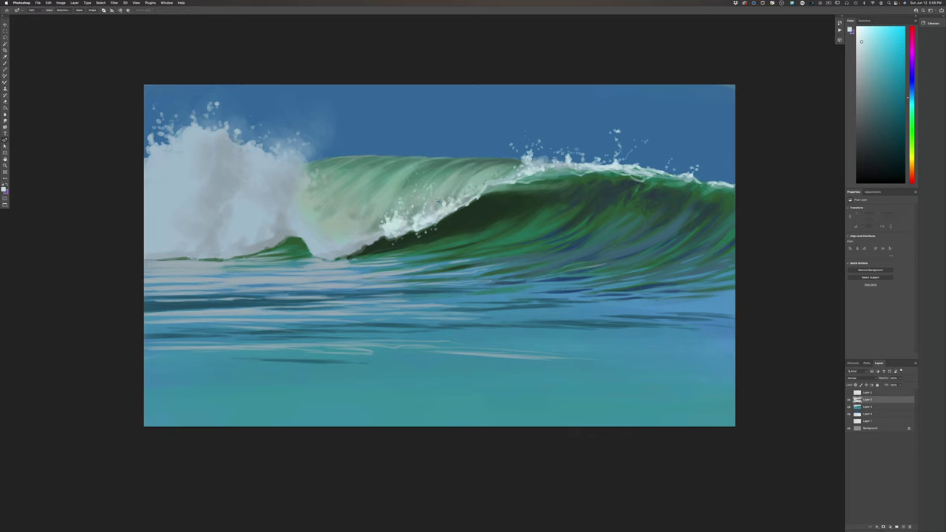
{"action": "left_click", "coordinate": [5, 63]}
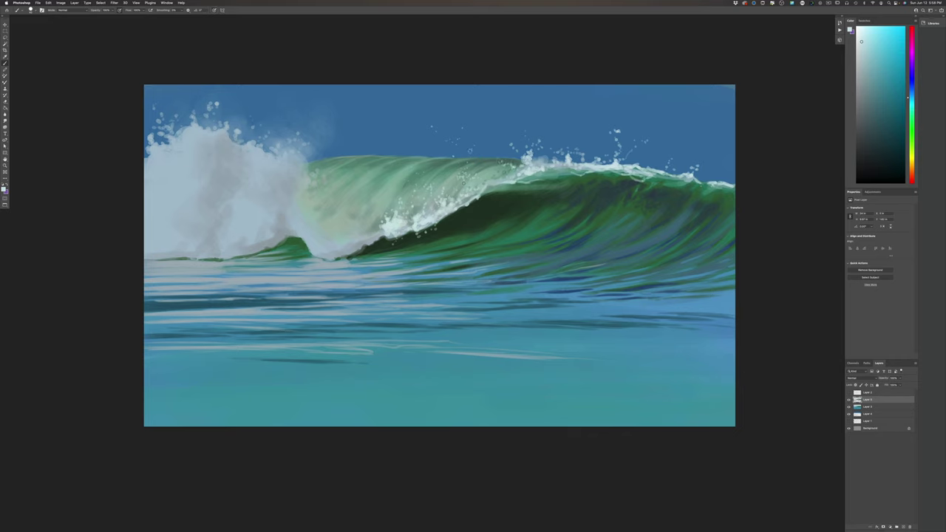
Paint a pale cyan foam burst where the lip meets the crest, and soften the foam down the falling lip.
{"action": "left_click", "coordinate": [507, 162]}
{"action": "left_click", "coordinate": [507, 164]}
{"action": "left_click", "coordinate": [508, 159]}
{"action": "left_click", "coordinate": [504, 156]}
{"action": "mouse_move", "coordinate": [503, 150]}
{"action": "left_mouse_down"}
{"action": "mouse_move", "coordinate": [498, 176]}
{"action": "mouse_move", "coordinate": [464, 186]}
{"action": "left_mouse_up"}
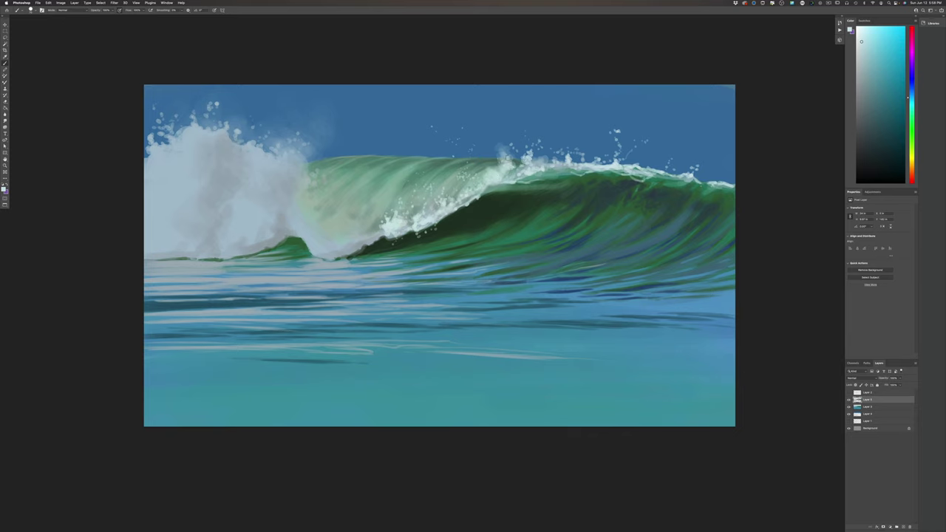
{"action": "mouse_move", "coordinate": [509, 156]}
{"action": "left_mouse_down"}
{"action": "mouse_move", "coordinate": [514, 167]}
{"action": "mouse_move", "coordinate": [500, 156]}
{"action": "left_mouse_up"}
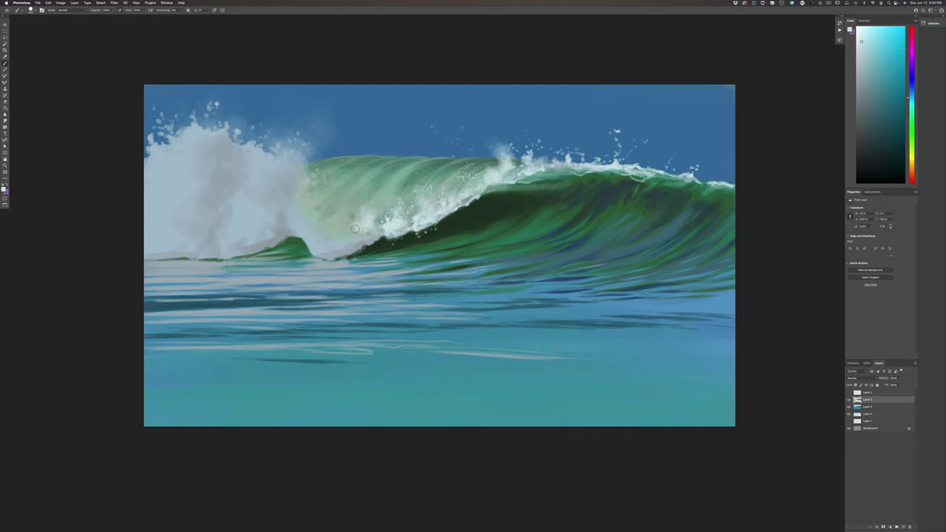
Paint bright pale cyan foam billows from the lip's base across the whitewater, leaving grey shadow gaps between them.
{"action": "mouse_move", "coordinate": [345, 234]}
{"action": "left_mouse_down"}
{"action": "mouse_move", "coordinate": [318, 236]}
{"action": "mouse_move", "coordinate": [328, 249]}
{"action": "mouse_move", "coordinate": [315, 219]}
{"action": "mouse_move", "coordinate": [325, 224]}
{"action": "mouse_move", "coordinate": [301, 230]}
{"action": "mouse_move", "coordinate": [311, 216]}
{"action": "mouse_move", "coordinate": [315, 237]}
{"action": "mouse_move", "coordinate": [303, 219]}
{"action": "mouse_move", "coordinate": [314, 194]}
{"action": "mouse_move", "coordinate": [317, 203]}
{"action": "mouse_move", "coordinate": [316, 221]}
{"action": "mouse_move", "coordinate": [307, 195]}
{"action": "mouse_move", "coordinate": [306, 221]}
{"action": "mouse_move", "coordinate": [316, 204]}
{"action": "mouse_move", "coordinate": [320, 215]}
{"action": "mouse_move", "coordinate": [315, 188]}
{"action": "mouse_move", "coordinate": [328, 199]}
{"action": "mouse_move", "coordinate": [320, 215]}
{"action": "mouse_move", "coordinate": [337, 195]}
{"action": "mouse_move", "coordinate": [318, 203]}
{"action": "mouse_move", "coordinate": [311, 231]}
{"action": "mouse_move", "coordinate": [292, 200]}
{"action": "mouse_move", "coordinate": [286, 223]}
{"action": "mouse_move", "coordinate": [244, 189]}
{"action": "mouse_move", "coordinate": [253, 190]}
{"action": "mouse_move", "coordinate": [246, 205]}
{"action": "mouse_move", "coordinate": [229, 196]}
{"action": "mouse_move", "coordinate": [226, 231]}
{"action": "mouse_move", "coordinate": [241, 214]}
{"action": "mouse_move", "coordinate": [249, 233]}
{"action": "mouse_move", "coordinate": [255, 201]}
{"action": "mouse_move", "coordinate": [271, 199]}
{"action": "mouse_move", "coordinate": [266, 220]}
{"action": "mouse_move", "coordinate": [276, 219]}
{"action": "mouse_move", "coordinate": [239, 247]}
{"action": "left_mouse_up"}
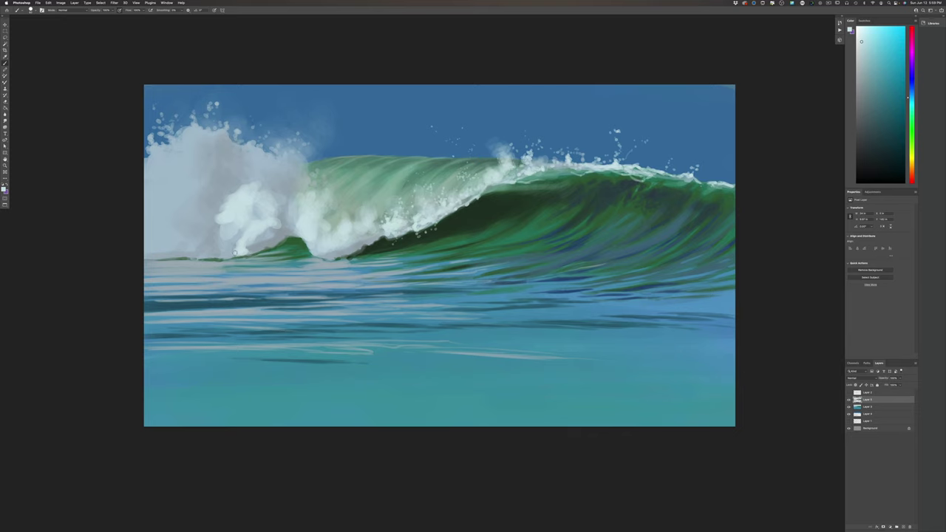
{"action": "mouse_move", "coordinate": [254, 182]}
{"action": "left_mouse_down"}
{"action": "mouse_move", "coordinate": [278, 150]}
{"action": "mouse_move", "coordinate": [272, 165]}
{"action": "mouse_move", "coordinate": [288, 163]}
{"action": "mouse_move", "coordinate": [248, 179]}
{"action": "mouse_move", "coordinate": [239, 158]}
{"action": "mouse_move", "coordinate": [250, 156]}
{"action": "mouse_move", "coordinate": [253, 170]}
{"action": "mouse_move", "coordinate": [235, 154]}
{"action": "mouse_move", "coordinate": [245, 148]}
{"action": "mouse_move", "coordinate": [220, 144]}
{"action": "mouse_move", "coordinate": [221, 164]}
{"action": "mouse_move", "coordinate": [204, 153]}
{"action": "mouse_move", "coordinate": [200, 139]}
{"action": "mouse_move", "coordinate": [207, 142]}
{"action": "mouse_move", "coordinate": [188, 141]}
{"action": "mouse_move", "coordinate": [197, 130]}
{"action": "mouse_move", "coordinate": [185, 155]}
{"action": "left_mouse_up"}
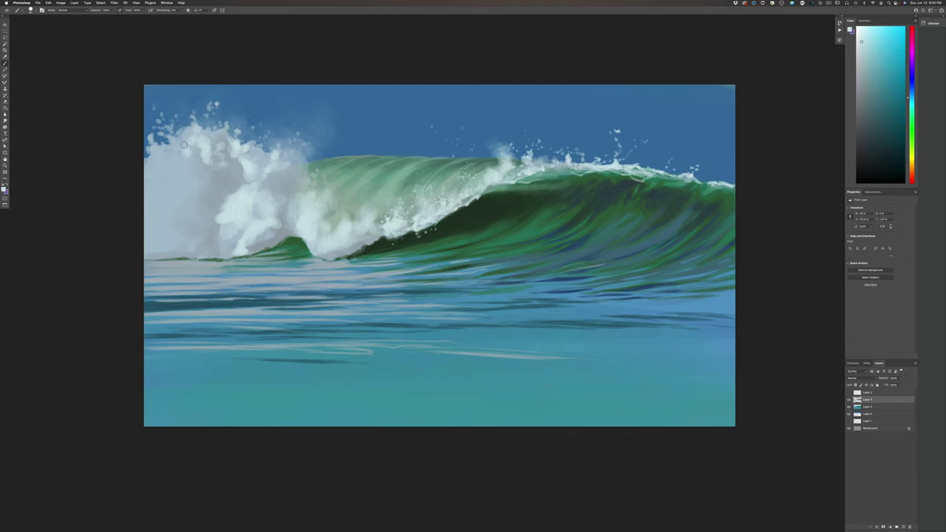
{"action": "mouse_move", "coordinate": [185, 167]}
{"action": "left_mouse_down"}
{"action": "mouse_move", "coordinate": [178, 195]}
{"action": "mouse_move", "coordinate": [190, 185]}
{"action": "mouse_move", "coordinate": [212, 201]}
{"action": "mouse_move", "coordinate": [189, 209]}
{"action": "mouse_move", "coordinate": [177, 185]}
{"action": "mouse_move", "coordinate": [189, 210]}
{"action": "mouse_move", "coordinate": [179, 202]}
{"action": "mouse_move", "coordinate": [176, 212]}
{"action": "mouse_move", "coordinate": [238, 245]}
{"action": "mouse_move", "coordinate": [195, 255]}
{"action": "mouse_move", "coordinate": [221, 244]}
{"action": "mouse_move", "coordinate": [196, 250]}
{"action": "left_mouse_up"}
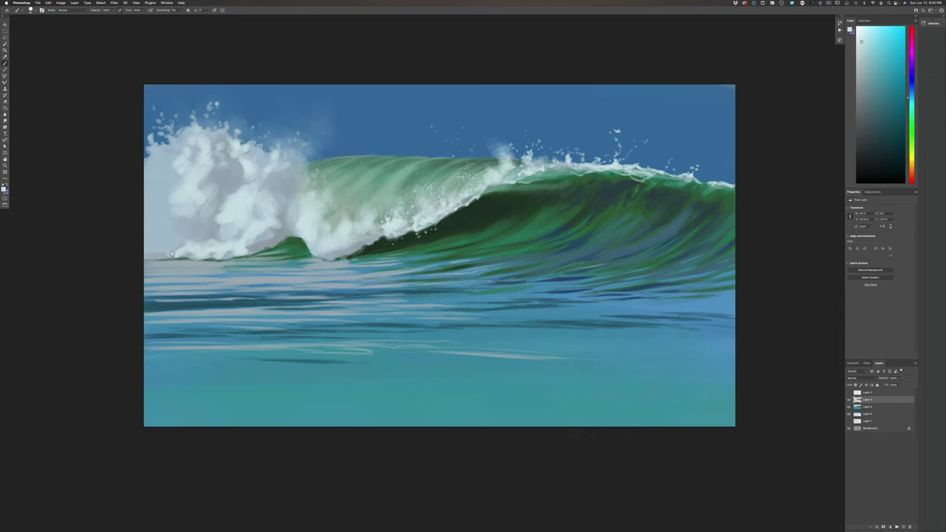
{"action": "mouse_move", "coordinate": [165, 254]}
{"action": "left_mouse_down"}
{"action": "mouse_move", "coordinate": [169, 226]}
{"action": "mouse_move", "coordinate": [181, 231]}
{"action": "mouse_move", "coordinate": [169, 223]}
{"action": "mouse_move", "coordinate": [162, 238]}
{"action": "mouse_move", "coordinate": [158, 226]}
{"action": "mouse_move", "coordinate": [180, 236]}
{"action": "mouse_move", "coordinate": [197, 229]}
{"action": "mouse_move", "coordinate": [192, 209]}
{"action": "mouse_move", "coordinate": [179, 214]}
{"action": "mouse_move", "coordinate": [208, 231]}
{"action": "mouse_move", "coordinate": [206, 220]}
{"action": "mouse_move", "coordinate": [228, 229]}
{"action": "left_mouse_up"}
{"action": "mouse_move", "coordinate": [171, 190]}
{"action": "left_mouse_down"}
{"action": "mouse_move", "coordinate": [151, 151]}
{"action": "mouse_move", "coordinate": [164, 158]}
{"action": "mouse_move", "coordinate": [155, 172]}
{"action": "mouse_move", "coordinate": [176, 157]}
{"action": "mouse_move", "coordinate": [159, 192]}
{"action": "mouse_move", "coordinate": [150, 195]}
{"action": "mouse_move", "coordinate": [157, 192]}
{"action": "mouse_move", "coordinate": [149, 187]}
{"action": "mouse_move", "coordinate": [162, 212]}
{"action": "mouse_move", "coordinate": [169, 208]}
{"action": "mouse_move", "coordinate": [148, 214]}
{"action": "mouse_move", "coordinate": [146, 178]}
{"action": "mouse_move", "coordinate": [157, 181]}
{"action": "mouse_move", "coordinate": [150, 240]}
{"action": "left_mouse_up"}
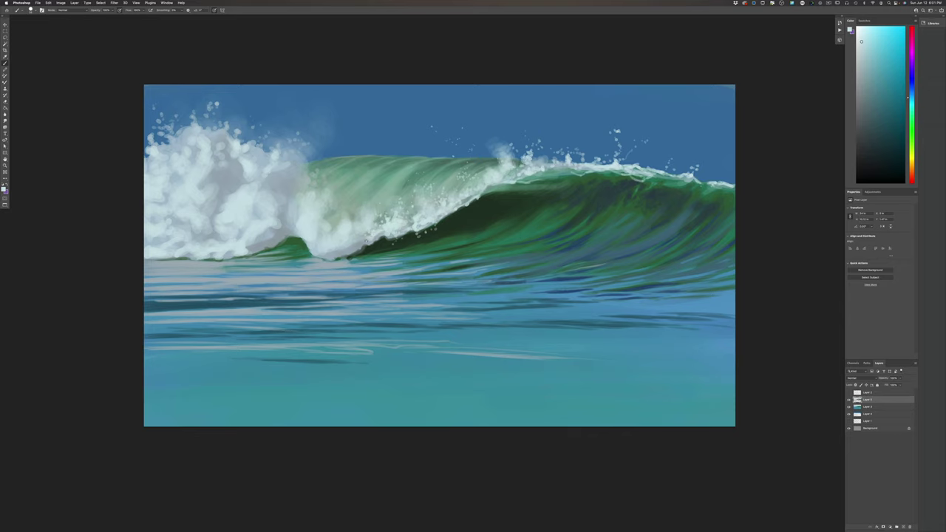
Paint crisp foam edges at the falling lip's base and scatter fine spray droplets over the back section and around the whitewater.
{"action": "left_click", "coordinate": [362, 243]}
{"action": "left_click", "coordinate": [356, 243]}
{"action": "left_click_drag", "start_coordinate": [327, 255], "coordinate": [336, 257]}
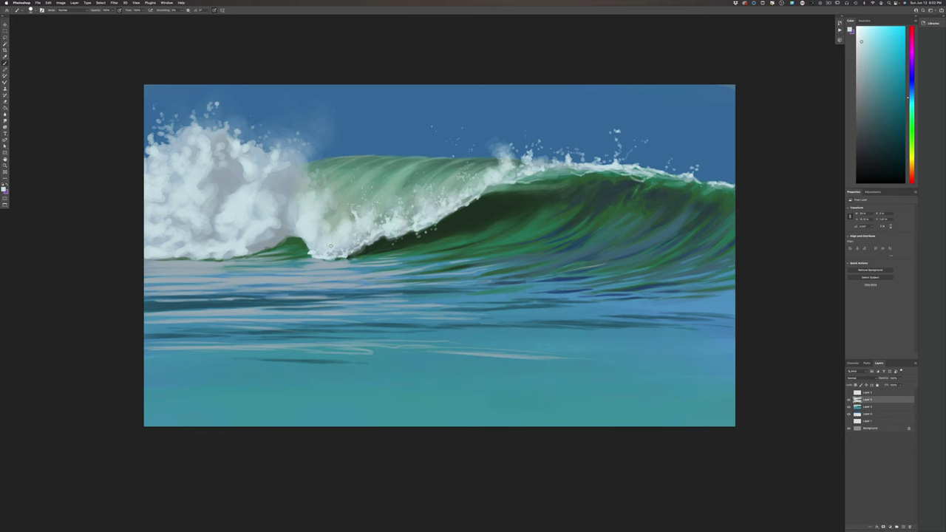
{"action": "key", "text": "super+minus"}
{"action": "key", "text": "super+minus"}
{"action": "key", "text": "super+plus"}
{"action": "key", "text": "super+plus"}
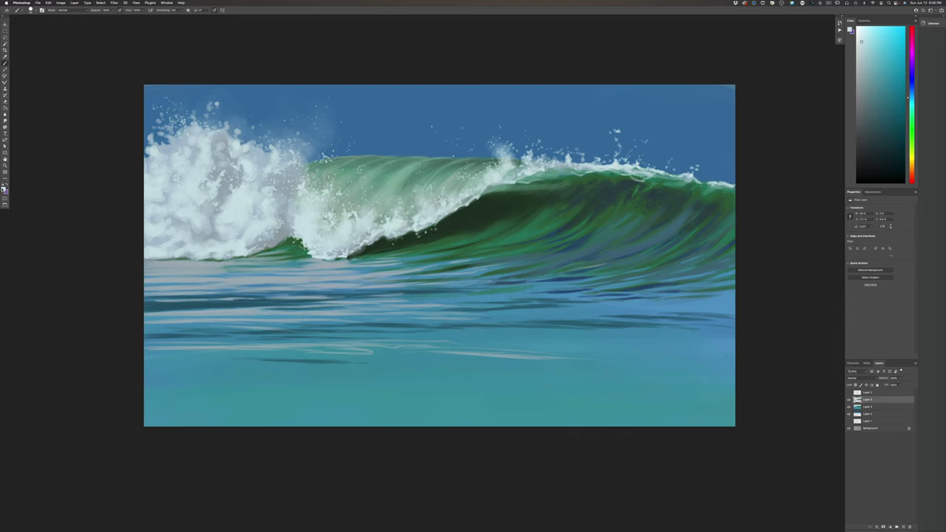
Set the foreground color to a muted olive green and paint curved streaks on the wave face inside the barrel.
{"action": "left_click", "coordinate": [4, 188]}
{"action": "left_click", "coordinate": [469, 238]}
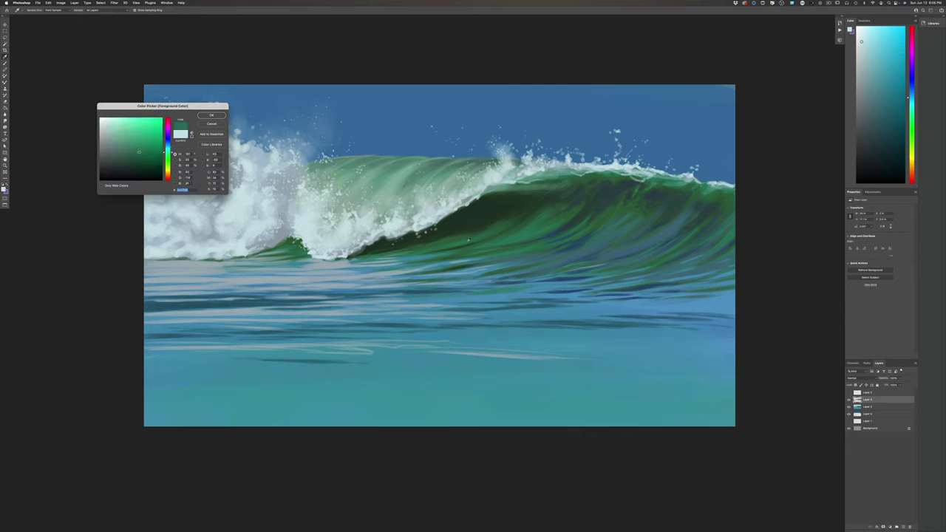
{"action": "left_click_drag", "start_coordinate": [168, 173], "coordinate": [168, 174]}
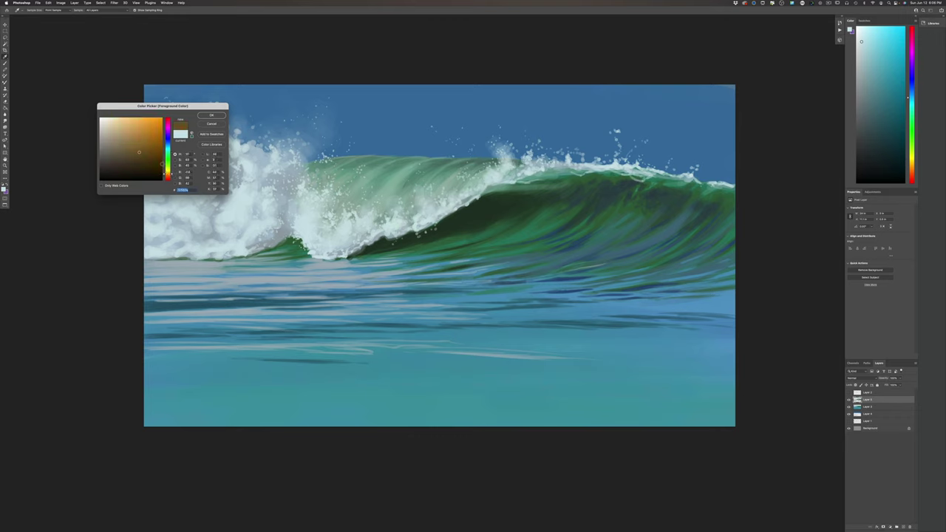
{"action": "left_click", "coordinate": [115, 147]}
{"action": "left_click", "coordinate": [167, 168]}
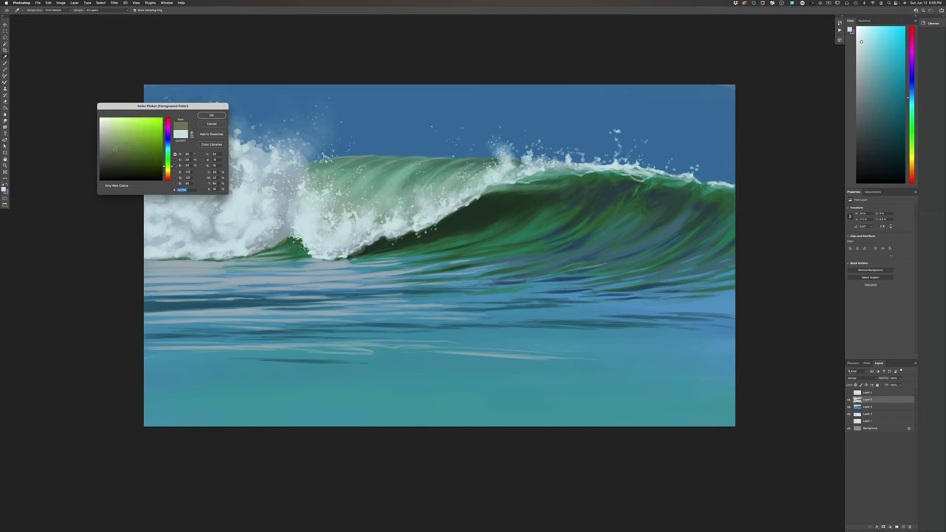
{"action": "key", "text": "Return"}
{"action": "key", "text": "b"}
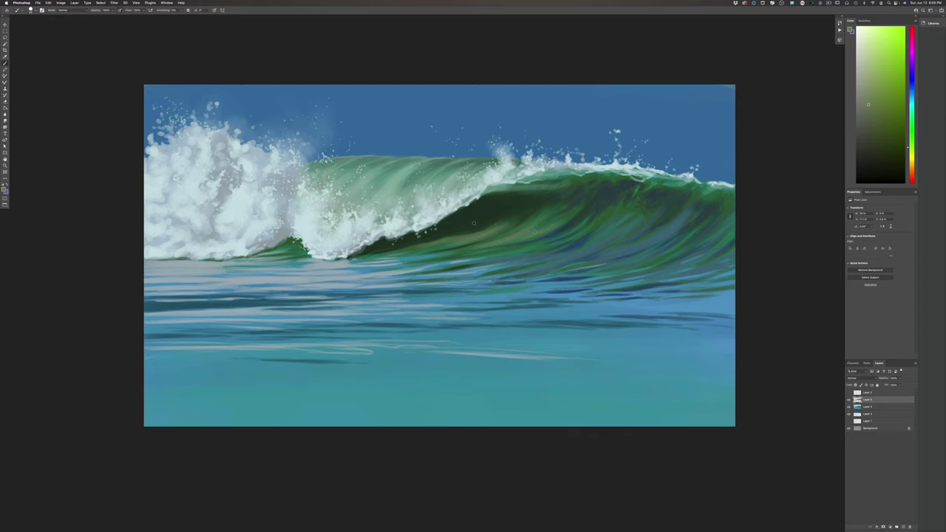
Set the foreground color to a dark desaturated green based on the barrel's shadow and paint soft shading strokes inside the barrel.
{"action": "left_click", "coordinate": [3, 189]}
{"action": "left_click", "coordinate": [458, 225]}
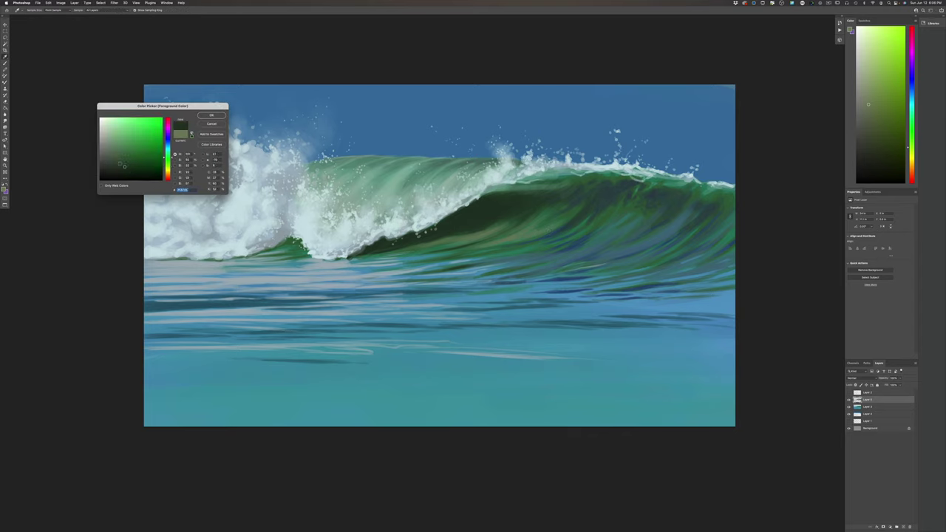
{"action": "left_click", "coordinate": [167, 163]}
{"action": "left_click", "coordinate": [114, 161]}
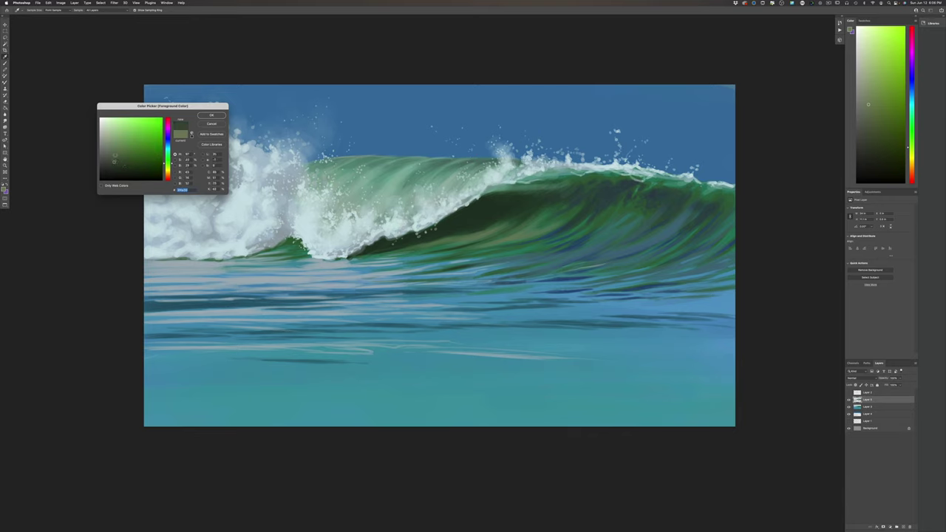
{"action": "left_click", "coordinate": [211, 115]}
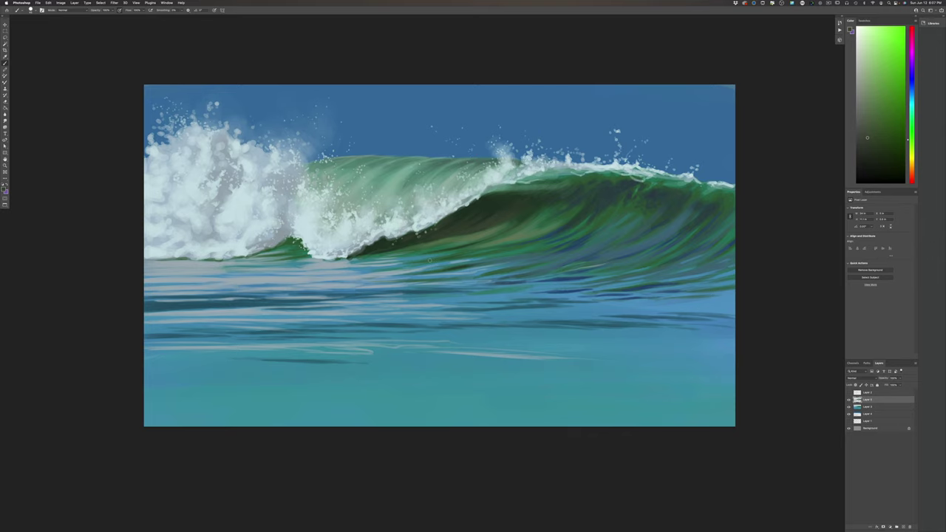
{"action": "left_click", "coordinate": [5, 190]}
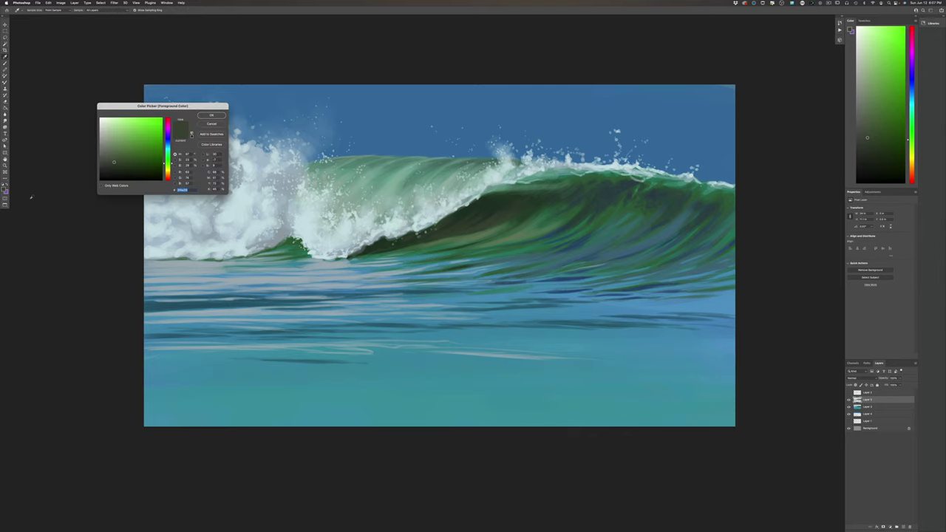
{"action": "key", "text": "Return"}
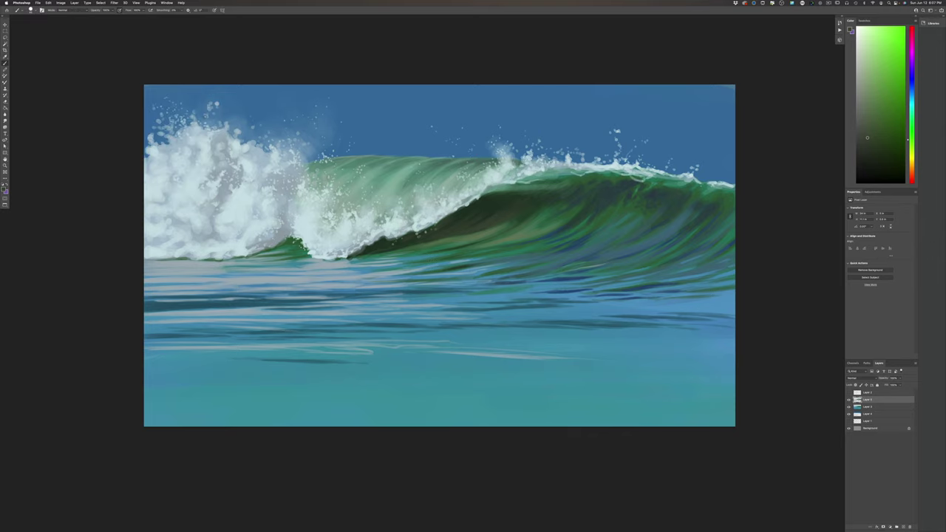
{"action": "key", "text": "super+minus"}
{"action": "key", "text": "super+minus"}
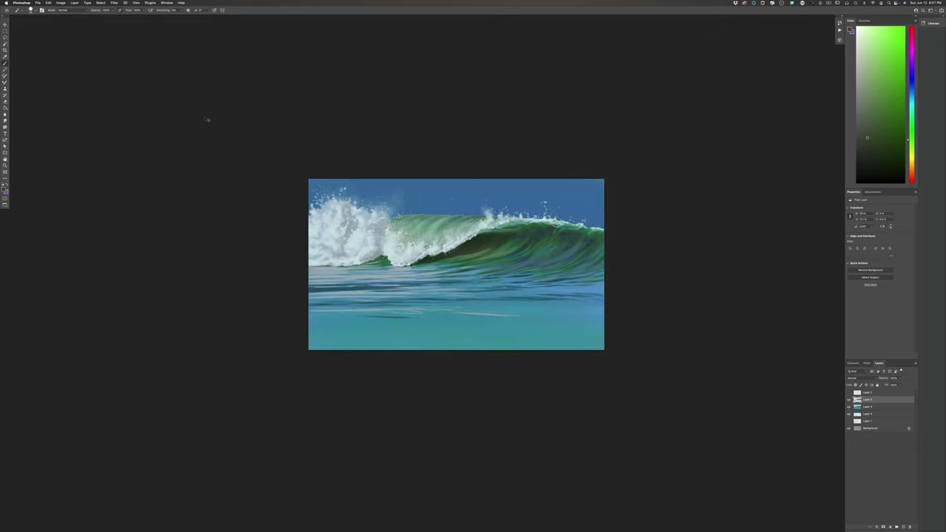
{"action": "key", "text": "super+equal"}
{"action": "key", "text": "super+equal"}
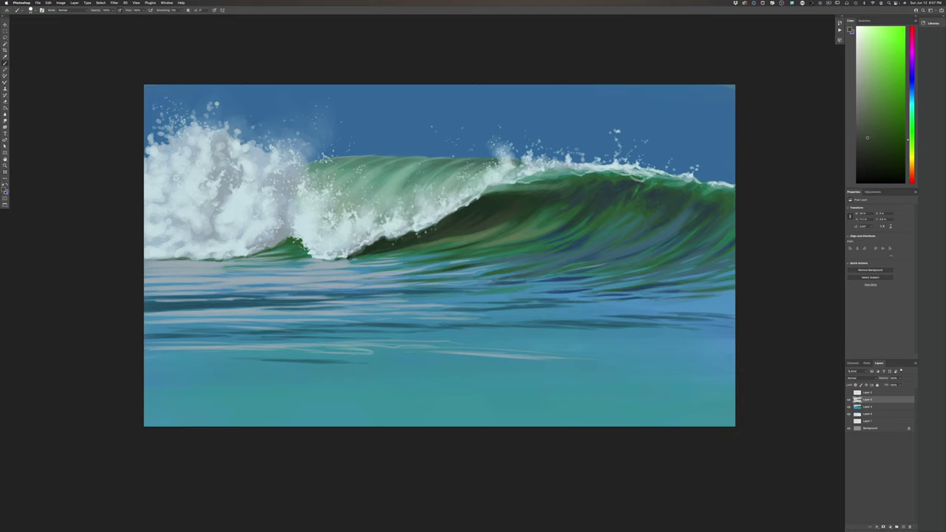
Set the foreground color to a muted teal blue sampled from the reflections on the lower wave face.
{"action": "left_click", "coordinate": [5, 189]}
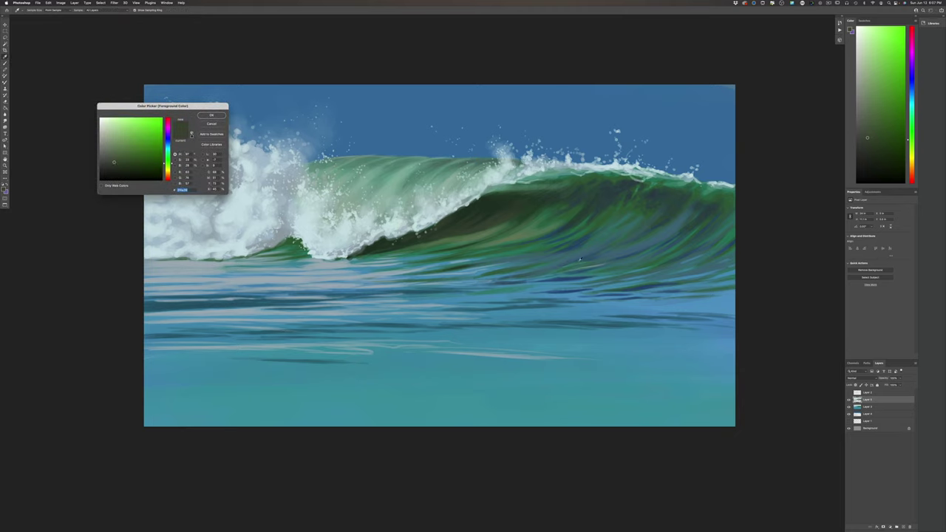
{"action": "left_click", "coordinate": [622, 249]}
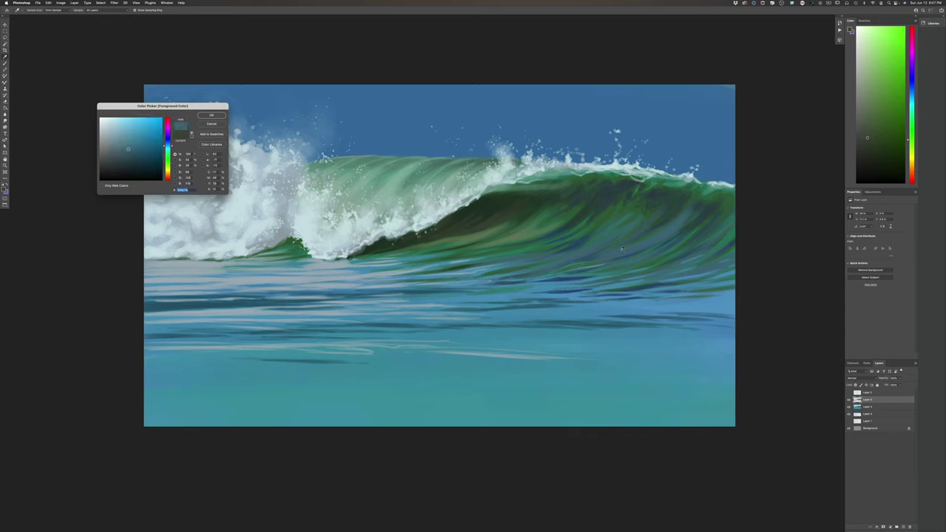
{"action": "left_click", "coordinate": [208, 116]}
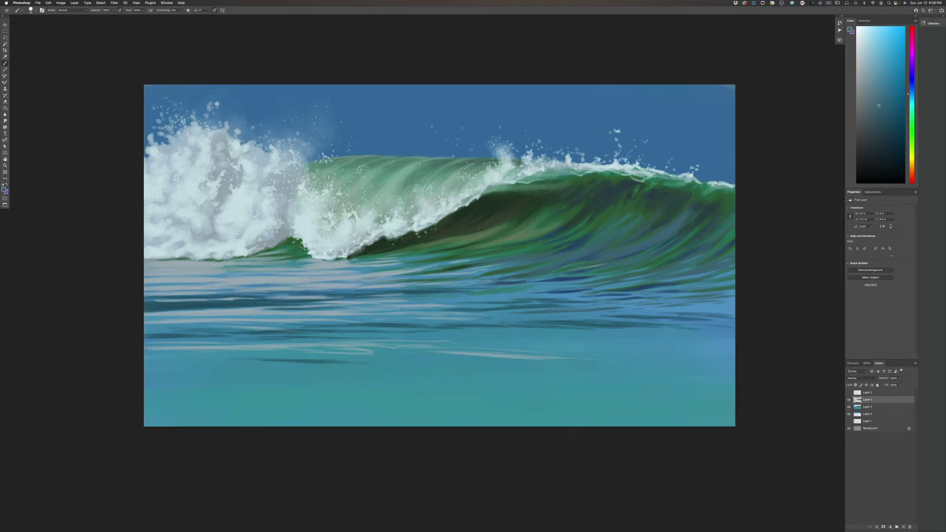
Set the foreground color to a muted gray green, lower the brush opacity, and paint soft curved streaks over the wave face.
{"action": "left_click", "coordinate": [3, 189]}
{"action": "left_click", "coordinate": [515, 233]}
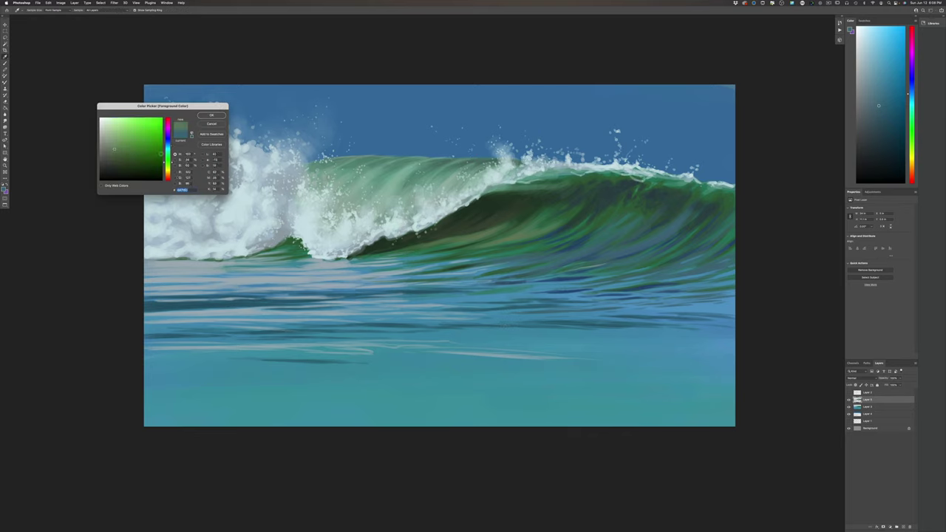
{"action": "key", "text": "Return"}
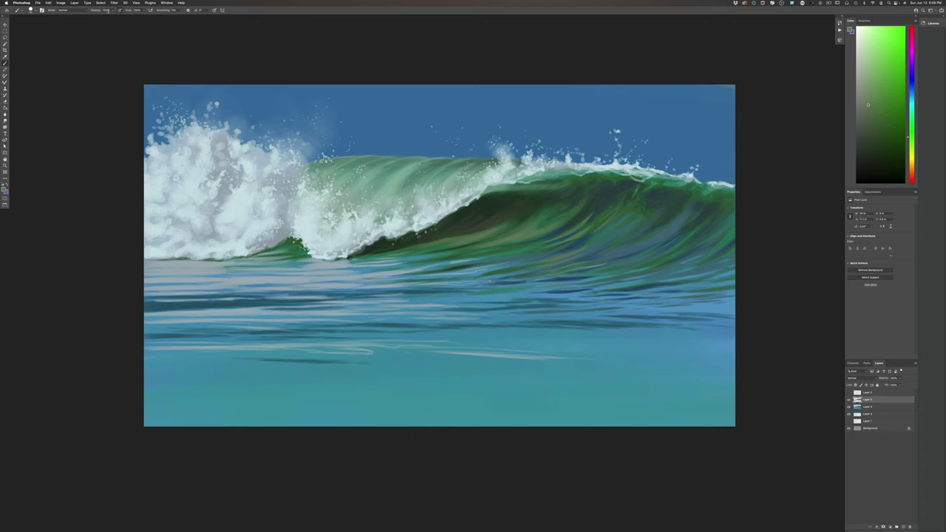
{"action": "left_click", "coordinate": [112, 10]}
{"action": "left_click_drag", "start_coordinate": [110, 16], "coordinate": [99, 16]}
{"action": "left_click", "coordinate": [553, 213]}
Set the foreground color to a richer olive green based on the wave face and paint curved strokes across its lower part.
{"action": "left_click", "coordinate": [6, 189]}
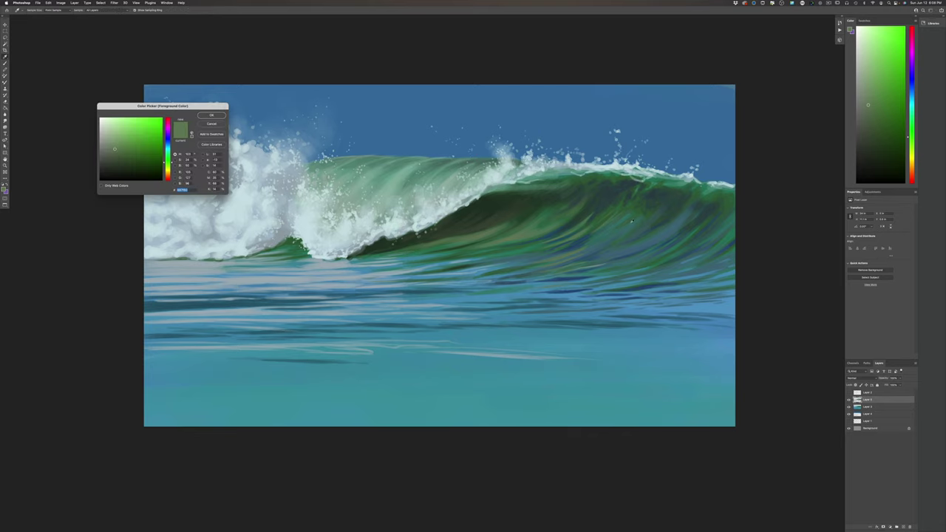
{"action": "left_click", "coordinate": [632, 220]}
{"action": "left_click", "coordinate": [141, 156]}
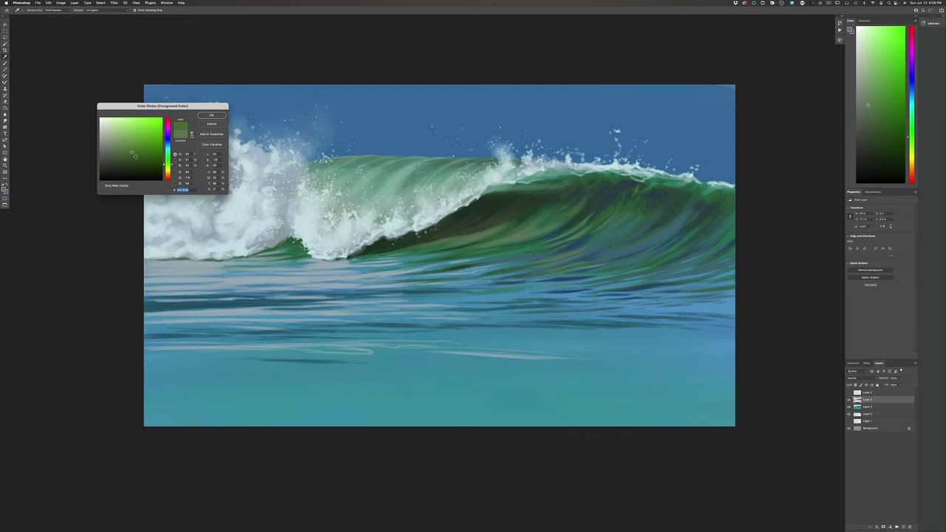
{"action": "left_click", "coordinate": [210, 115]}
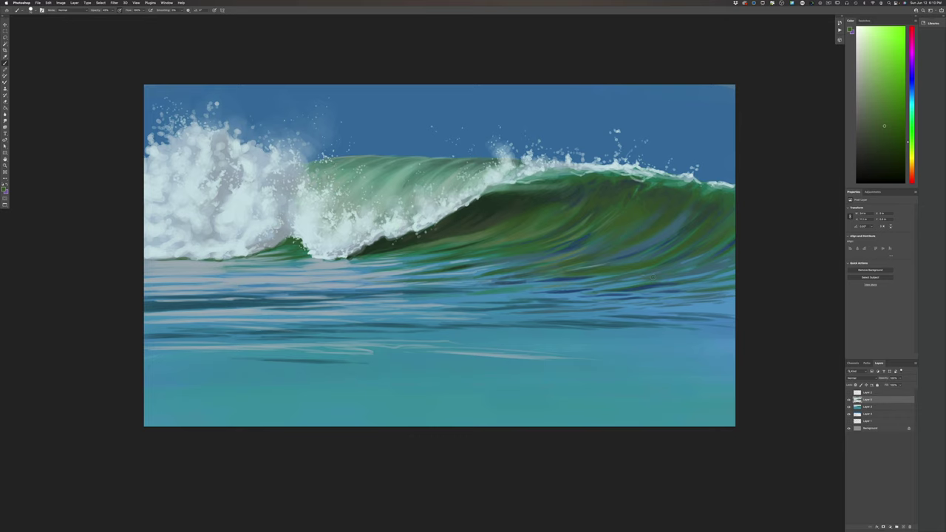
{"action": "left_click_drag", "start_coordinate": [637, 279], "coordinate": [622, 283]}
Raise the brush opacity and paint olive green streaks on the water at the foot of the wave face.
{"action": "left_click_drag", "start_coordinate": [118, 12], "coordinate": [135, 19]}
{"action": "left_click", "coordinate": [526, 246]}
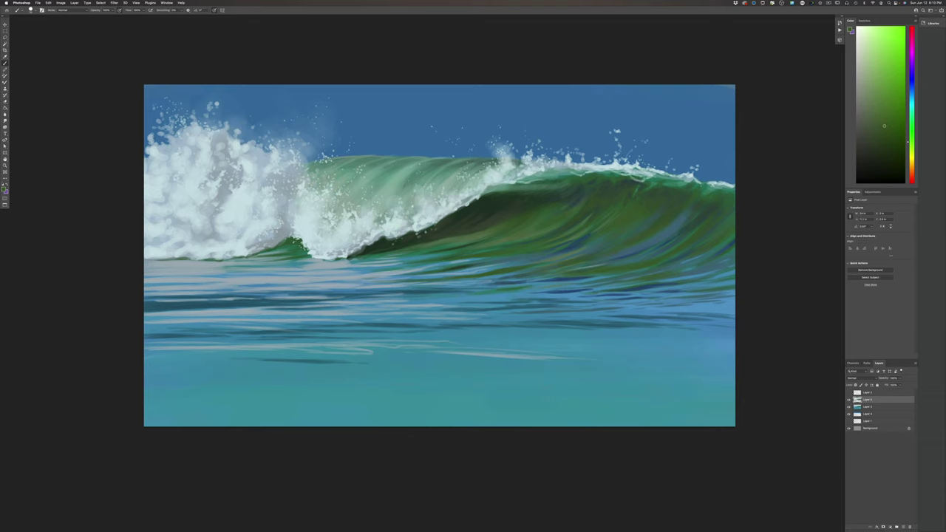
{"action": "left_click_drag", "start_coordinate": [498, 291], "coordinate": [527, 284]}
{"action": "left_click_drag", "start_coordinate": [532, 291], "coordinate": [554, 290]}
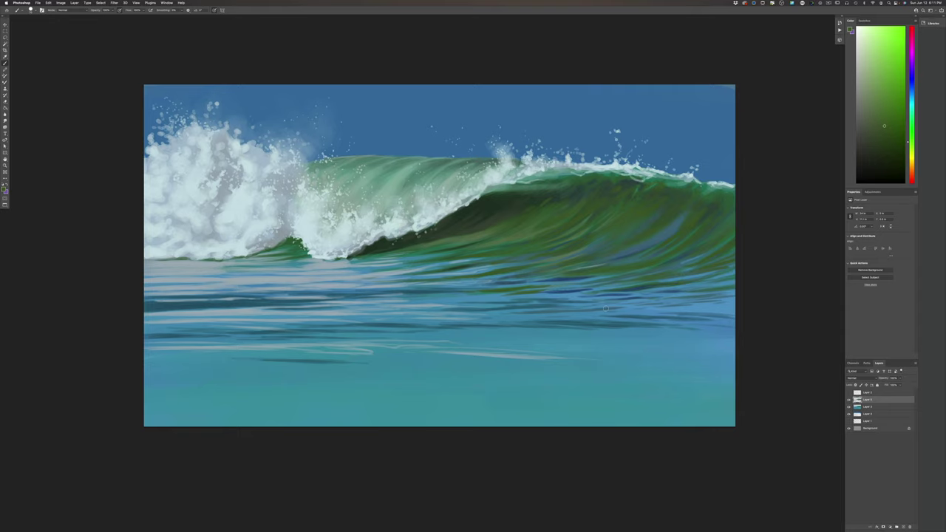
Paint thin olive green streaks on the water in front of the falling lip and touch up the green gap beside the whitewater.
{"action": "key", "text": "super+minus"}
{"action": "key", "text": "super+minus"}
{"action": "key", "text": "super+plus"}
{"action": "key", "text": "super+plus"}
{"action": "left_click_drag", "start_coordinate": [445, 272], "coordinate": [464, 272]}
{"action": "left_click_drag", "start_coordinate": [398, 273], "coordinate": [375, 264]}
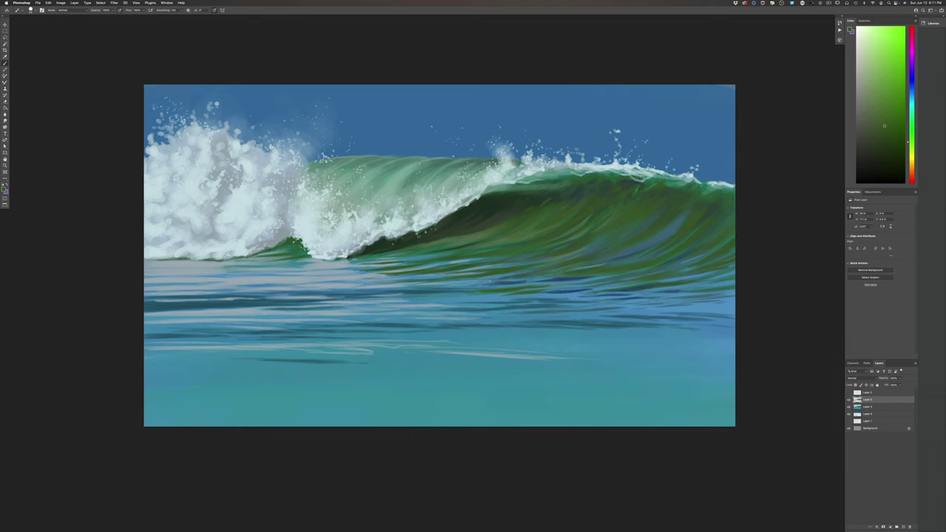
{"action": "left_click_drag", "start_coordinate": [399, 257], "coordinate": [378, 258]}
{"action": "left_click_drag", "start_coordinate": [380, 275], "coordinate": [355, 276]}
{"action": "mouse_move", "coordinate": [376, 279]}
{"action": "left_mouse_down"}
{"action": "mouse_move", "coordinate": [330, 280]}
{"action": "mouse_move", "coordinate": [367, 281]}
{"action": "mouse_move", "coordinate": [355, 282]}
{"action": "left_mouse_up"}
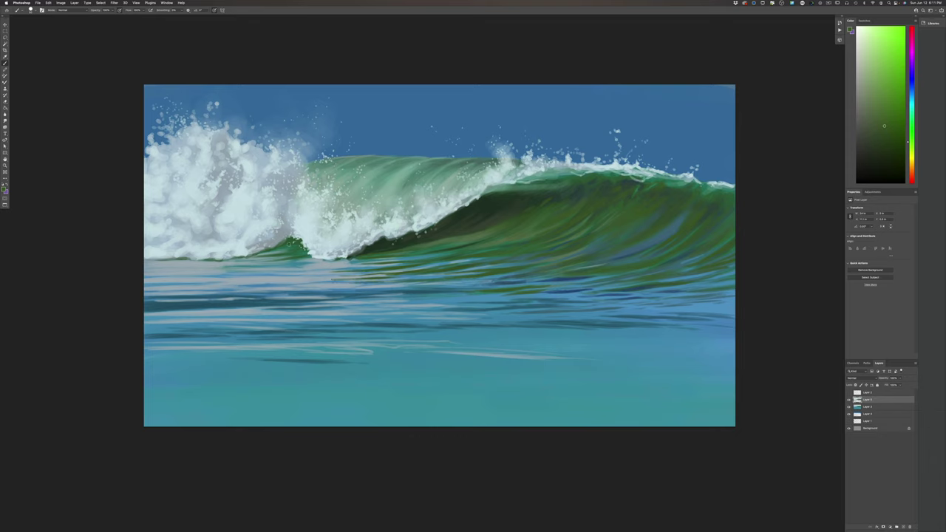
{"action": "left_click_drag", "start_coordinate": [285, 243], "coordinate": [300, 242]}
Set the foreground color to a dark olive green and paint shadows in the whitewater gap and along the foam's base.
{"action": "left_click", "coordinate": [5, 189]}
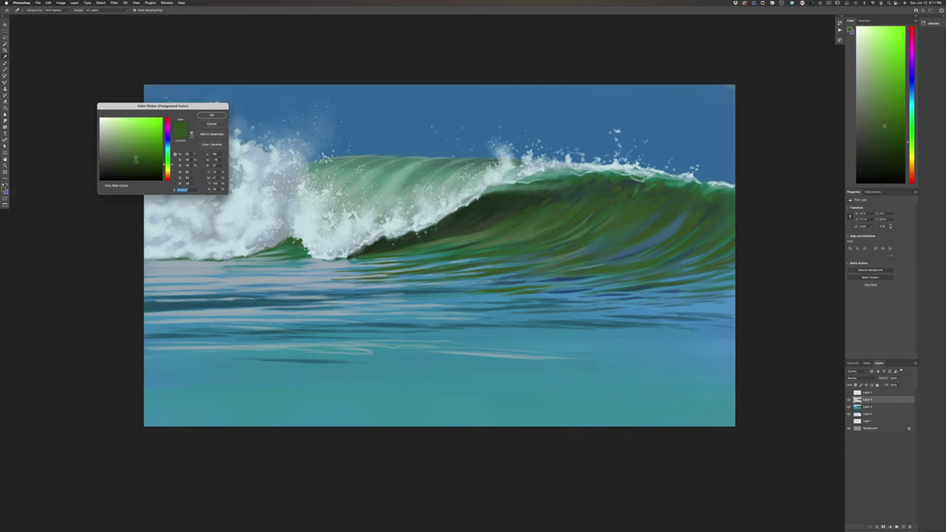
{"action": "left_click_drag", "start_coordinate": [135, 158], "coordinate": [167, 171]}
{"action": "left_click", "coordinate": [207, 116]}
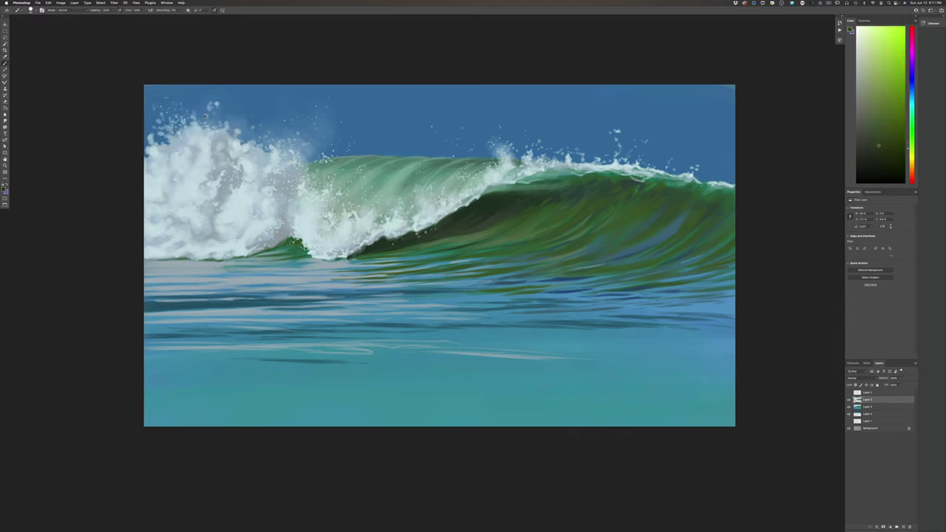
{"action": "left_click_drag", "start_coordinate": [297, 244], "coordinate": [281, 245]}
{"action": "left_click_drag", "start_coordinate": [362, 259], "coordinate": [351, 257]}
{"action": "left_click_drag", "start_coordinate": [344, 261], "coordinate": [325, 262]}
{"action": "mouse_move", "coordinate": [213, 261]}
{"action": "left_mouse_down"}
{"action": "mouse_move", "coordinate": [172, 261]}
{"action": "mouse_move", "coordinate": [185, 263]}
{"action": "left_mouse_up"}
{"action": "left_click", "coordinate": [151, 263]}
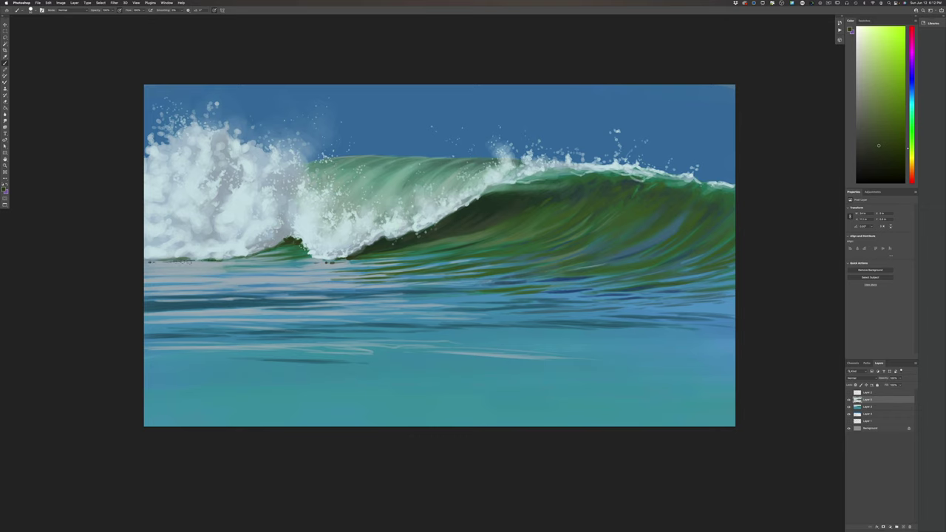
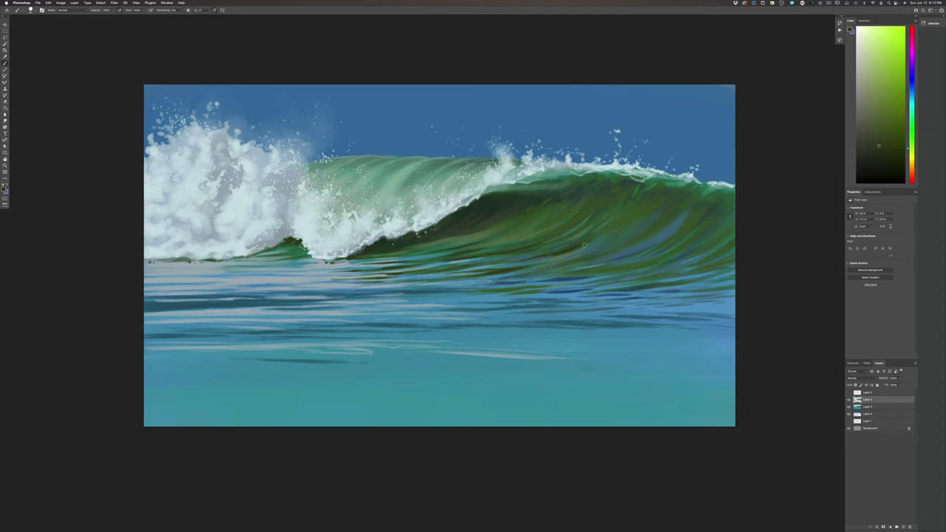
Set the foreground color to a dark bluish green and paint curved shadow strokes on the upper wave face below the crest.
{"action": "left_click", "coordinate": [6, 188]}
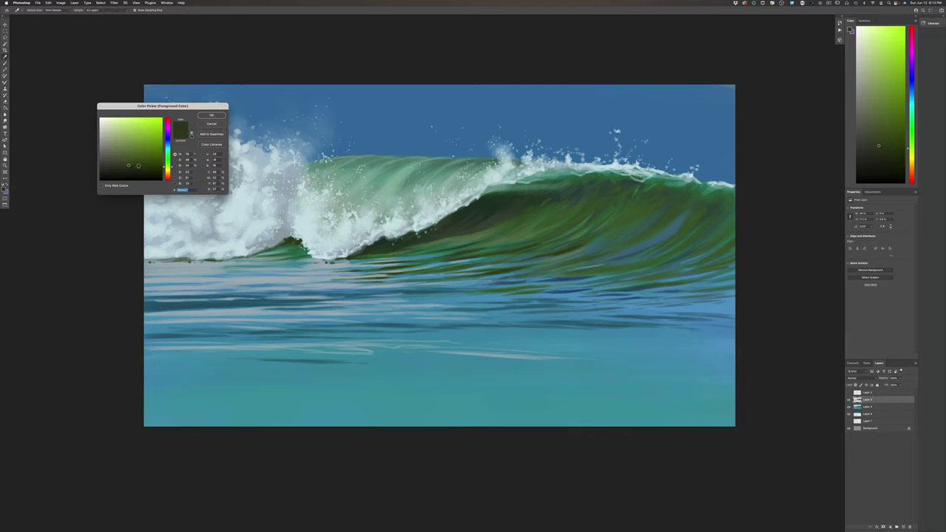
{"action": "mouse_move", "coordinate": [166, 164]}
{"action": "left_mouse_down"}
{"action": "mouse_move", "coordinate": [165, 152]}
{"action": "mouse_move", "coordinate": [123, 162]}
{"action": "left_mouse_up"}
{"action": "key", "text": "Return"}
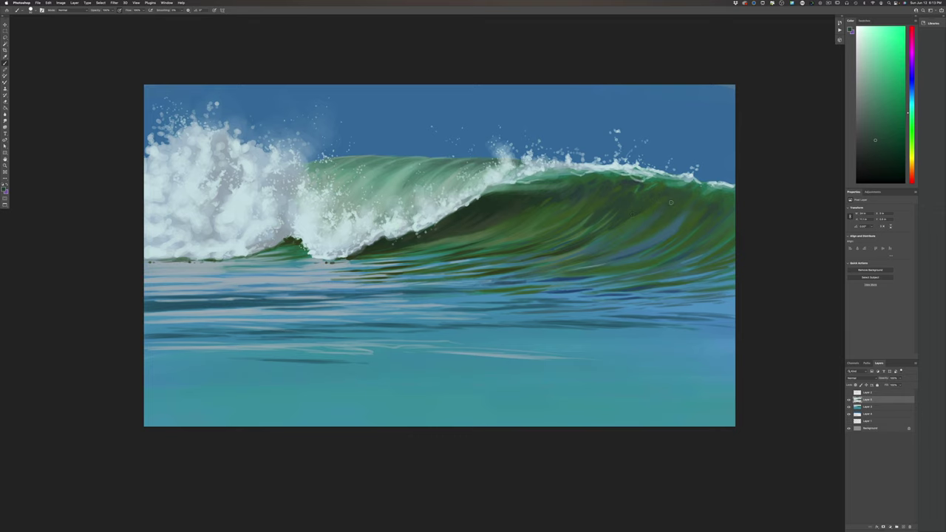
{"action": "left_click_drag", "start_coordinate": [659, 211], "coordinate": [637, 229]}
{"action": "left_click", "coordinate": [660, 196]}
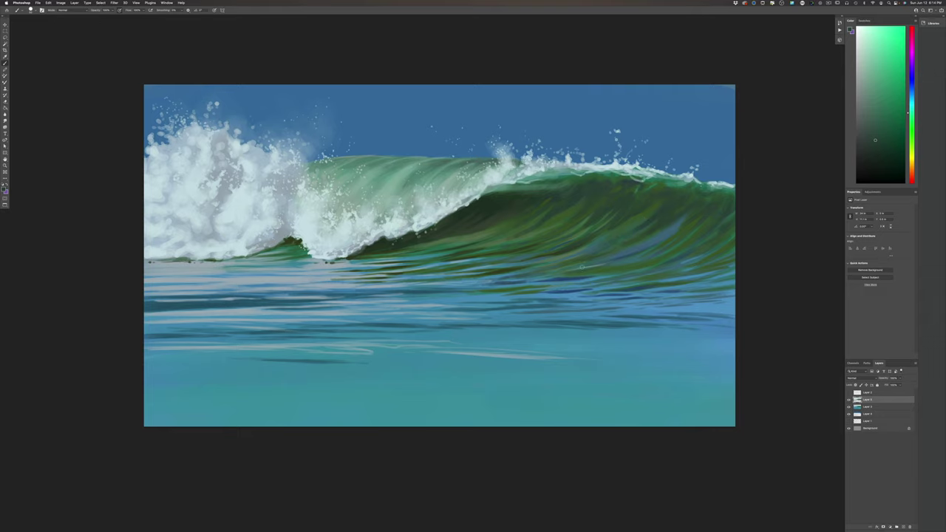
Set the foreground color to a muted green sampled from the barrel and paint long horizontal streaks across the foreground water.
{"action": "left_click", "coordinate": [6, 189]}
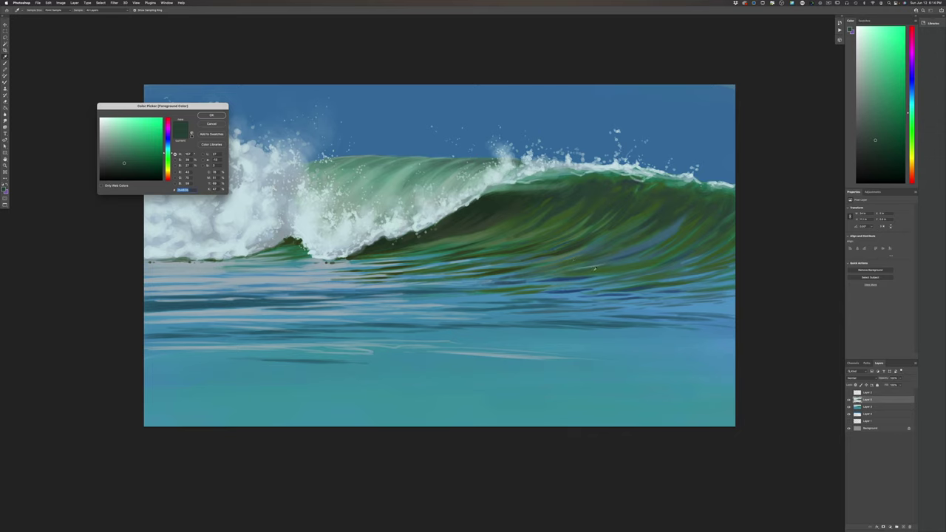
{"action": "left_click", "coordinate": [459, 238]}
{"action": "left_click", "coordinate": [220, 116]}
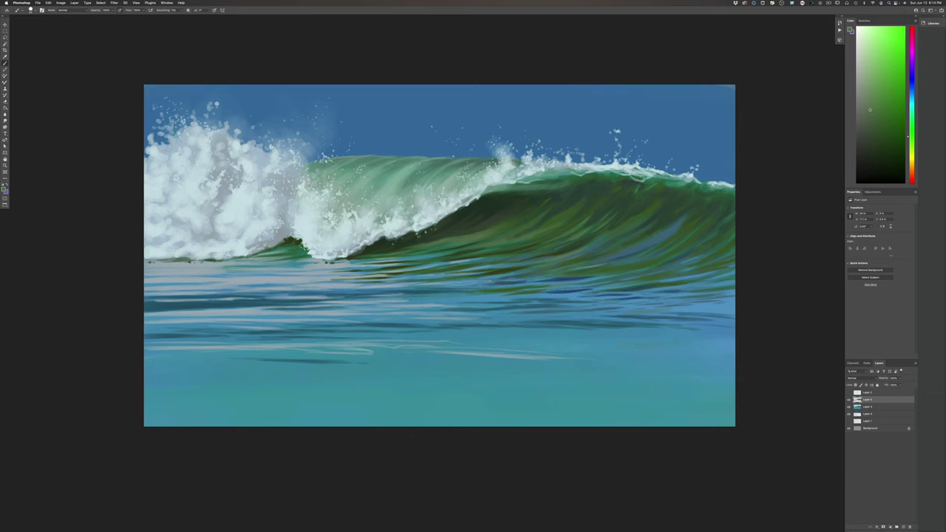
{"action": "left_click_drag", "start_coordinate": [651, 346], "coordinate": [564, 352]}
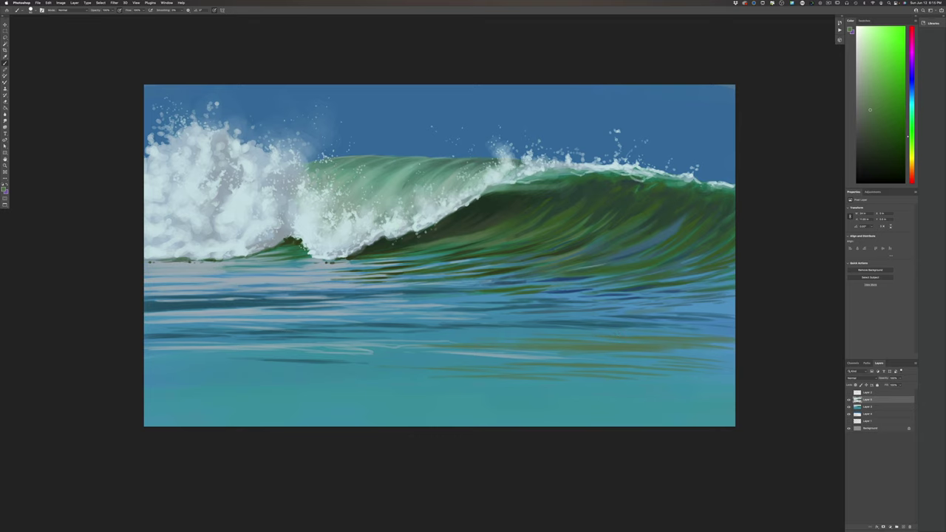
{"action": "left_click_drag", "start_coordinate": [521, 383], "coordinate": [638, 383]}
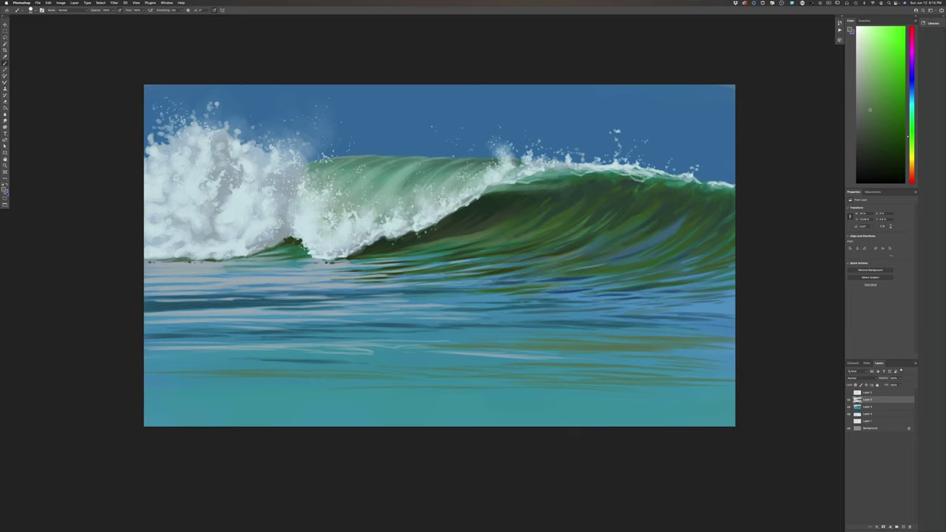
Set the foreground color to a pale gray sampled from the crest foam and try thin foam streaks below the wave face.
{"action": "left_click", "coordinate": [5, 189]}
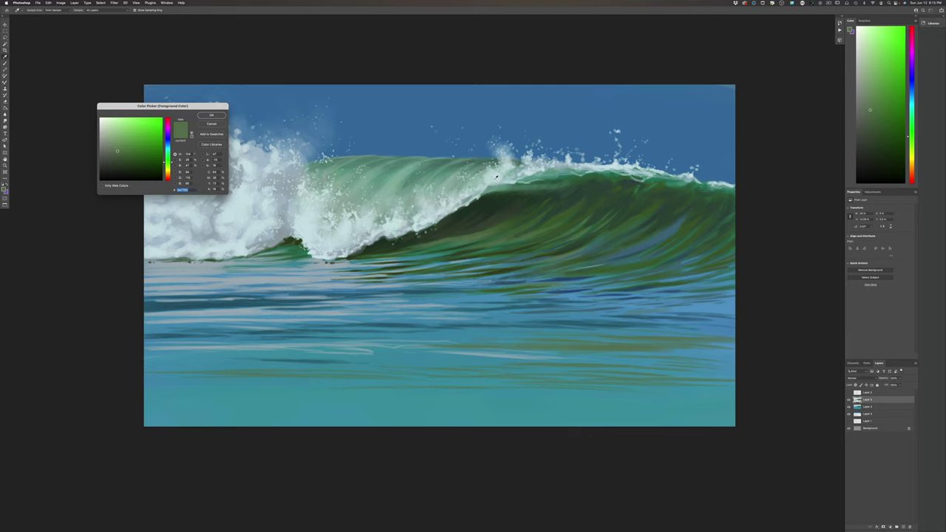
{"action": "left_click", "coordinate": [496, 179]}
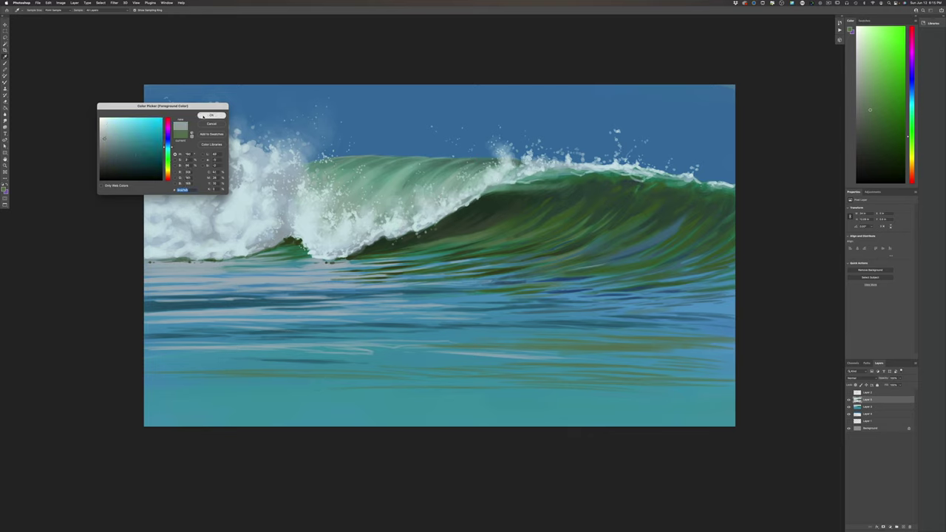
{"action": "left_click", "coordinate": [211, 115]}
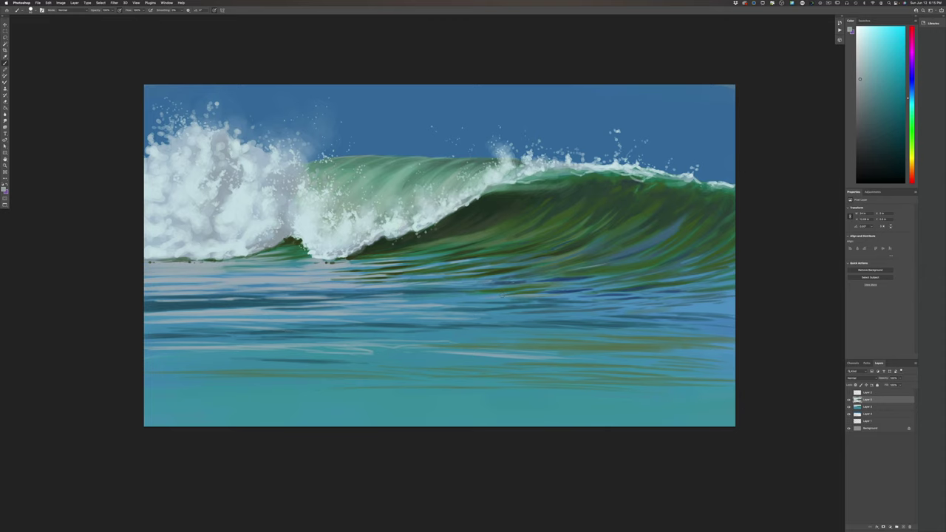
{"action": "left_click_drag", "start_coordinate": [501, 286], "coordinate": [516, 285]}
{"action": "left_click_drag", "start_coordinate": [533, 305], "coordinate": [489, 306]}
Lighten the foreground color to a paler gray and paint thin, broken foam lines over the green streaks in the foreground water.
{"action": "left_click", "coordinate": [3, 189]}
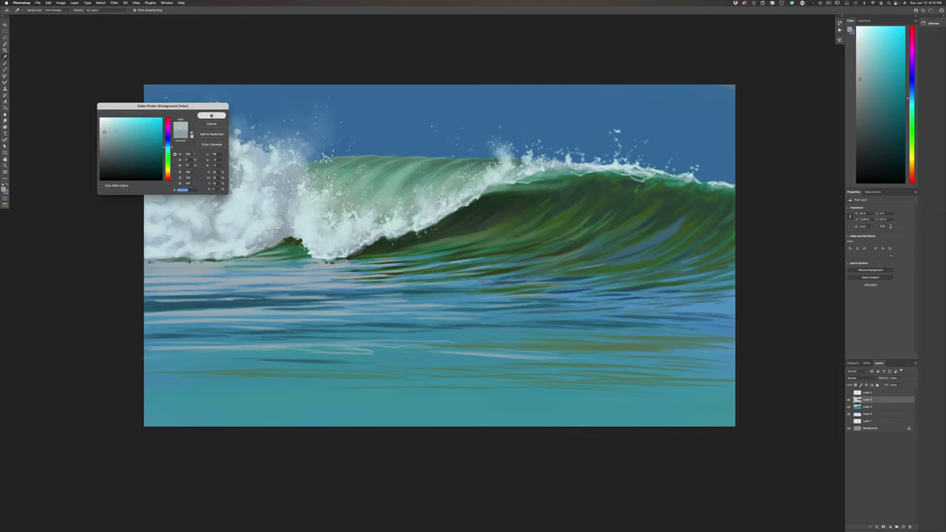
{"action": "left_click", "coordinate": [211, 116]}
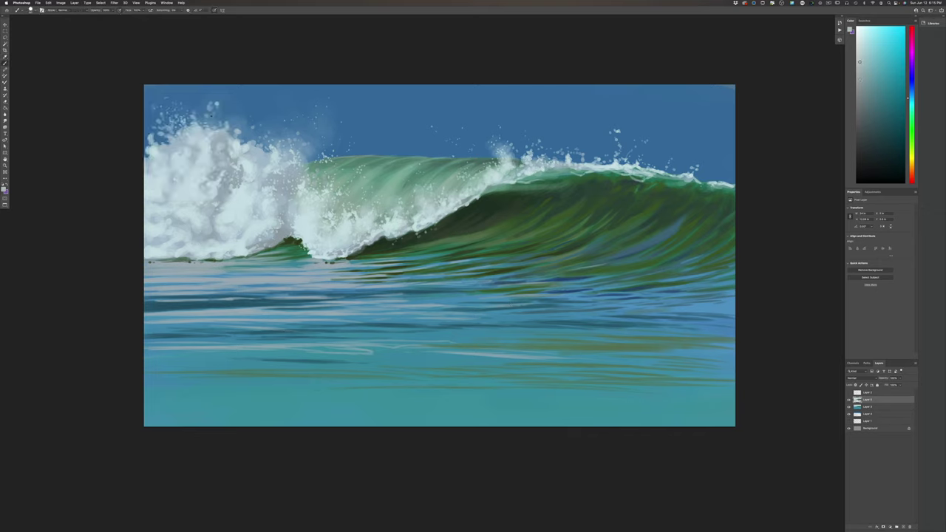
{"action": "left_click_drag", "start_coordinate": [552, 352], "coordinate": [699, 345]}
{"action": "left_click_drag", "start_coordinate": [640, 347], "coordinate": [662, 345]}
{"action": "left_click_drag", "start_coordinate": [559, 342], "coordinate": [578, 341]}
{"action": "left_click_drag", "start_coordinate": [538, 342], "coordinate": [562, 340]}
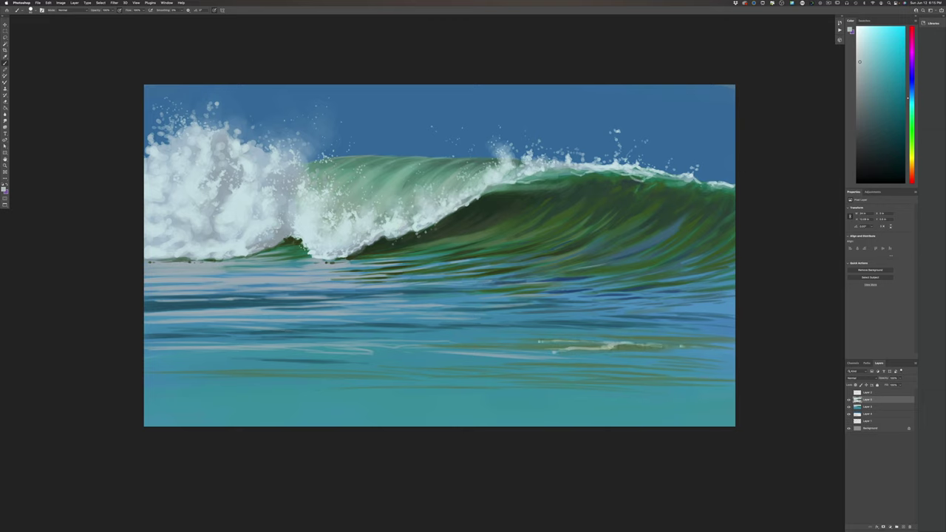
{"action": "left_click_drag", "start_coordinate": [481, 342], "coordinate": [503, 341]}
{"action": "left_click_drag", "start_coordinate": [469, 344], "coordinate": [489, 342]}
Extend the pale foam with layered horizontal streaks across the foreground water below the whitewater and falling lip.
{"action": "left_click_drag", "start_coordinate": [340, 346], "coordinate": [364, 345]}
{"action": "mouse_move", "coordinate": [294, 344]}
{"action": "left_mouse_down"}
{"action": "mouse_move", "coordinate": [466, 359]}
{"action": "mouse_move", "coordinate": [383, 357]}
{"action": "left_mouse_up"}
{"action": "mouse_move", "coordinate": [451, 360]}
{"action": "left_mouse_down"}
{"action": "mouse_move", "coordinate": [472, 358]}
{"action": "mouse_move", "coordinate": [319, 353]}
{"action": "left_mouse_up"}
{"action": "left_click_drag", "start_coordinate": [390, 355], "coordinate": [260, 356]}
{"action": "mouse_move", "coordinate": [357, 355]}
{"action": "left_mouse_down"}
{"action": "mouse_move", "coordinate": [429, 353]}
{"action": "mouse_move", "coordinate": [145, 346]}
{"action": "left_mouse_up"}
{"action": "mouse_move", "coordinate": [280, 352]}
{"action": "left_mouse_down"}
{"action": "mouse_move", "coordinate": [198, 357]}
{"action": "mouse_move", "coordinate": [286, 365]}
{"action": "left_mouse_up"}
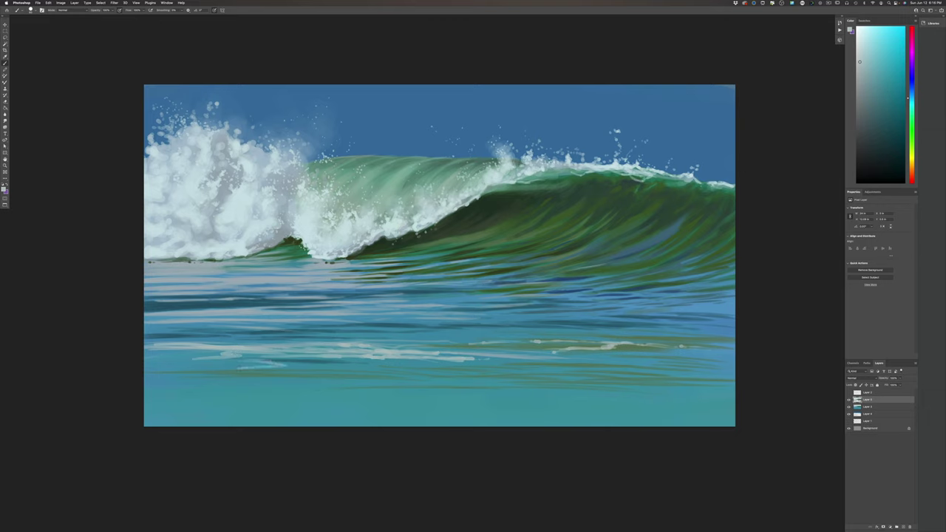
{"action": "mouse_move", "coordinate": [226, 368]}
{"action": "left_mouse_down"}
{"action": "mouse_move", "coordinate": [382, 370]}
{"action": "mouse_move", "coordinate": [371, 368]}
{"action": "left_mouse_up"}
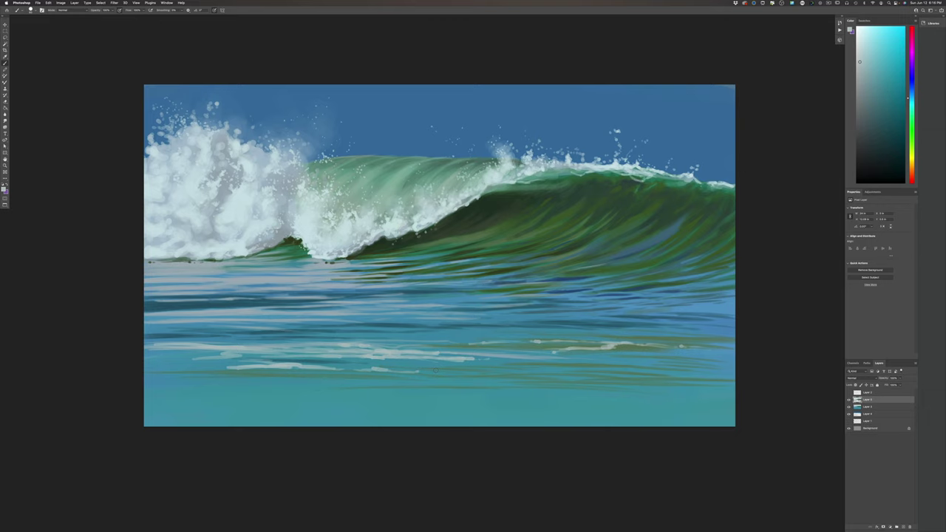
Paint thin, broken pale foam lines across the foreground water between the wave face and the olive-green streaks.
{"action": "mouse_move", "coordinate": [462, 331]}
{"action": "left_mouse_down"}
{"action": "mouse_move", "coordinate": [479, 329]}
{"action": "mouse_move", "coordinate": [417, 332]}
{"action": "mouse_move", "coordinate": [492, 331]}
{"action": "left_mouse_up"}
{"action": "left_click_drag", "start_coordinate": [538, 324], "coordinate": [557, 324]}
{"action": "left_click_drag", "start_coordinate": [627, 327], "coordinate": [739, 329]}
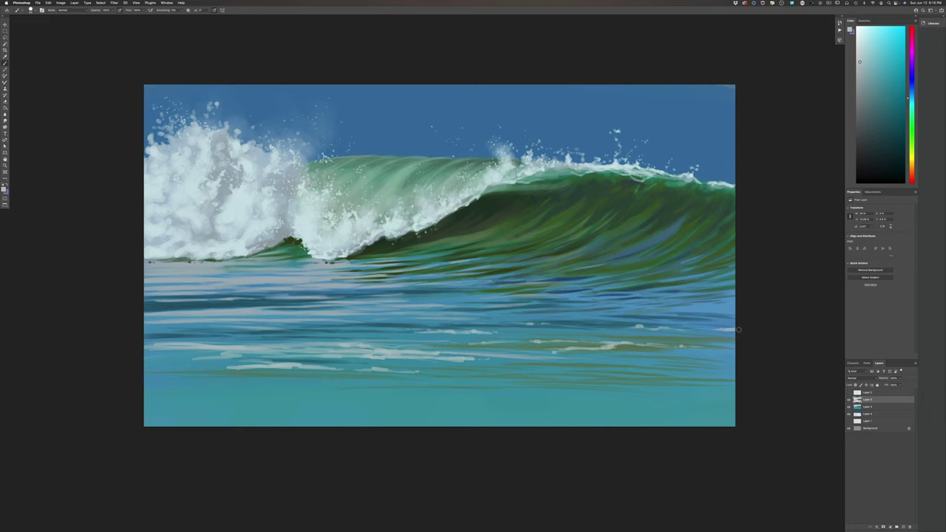
{"action": "left_click_drag", "start_coordinate": [680, 329], "coordinate": [707, 329]}
{"action": "mouse_move", "coordinate": [644, 325]}
{"action": "left_mouse_down"}
{"action": "mouse_move", "coordinate": [659, 325]}
{"action": "mouse_move", "coordinate": [630, 327]}
{"action": "left_mouse_up"}
{"action": "mouse_move", "coordinate": [563, 326]}
{"action": "left_mouse_down"}
{"action": "mouse_move", "coordinate": [654, 328]}
{"action": "mouse_move", "coordinate": [581, 317]}
{"action": "left_mouse_up"}
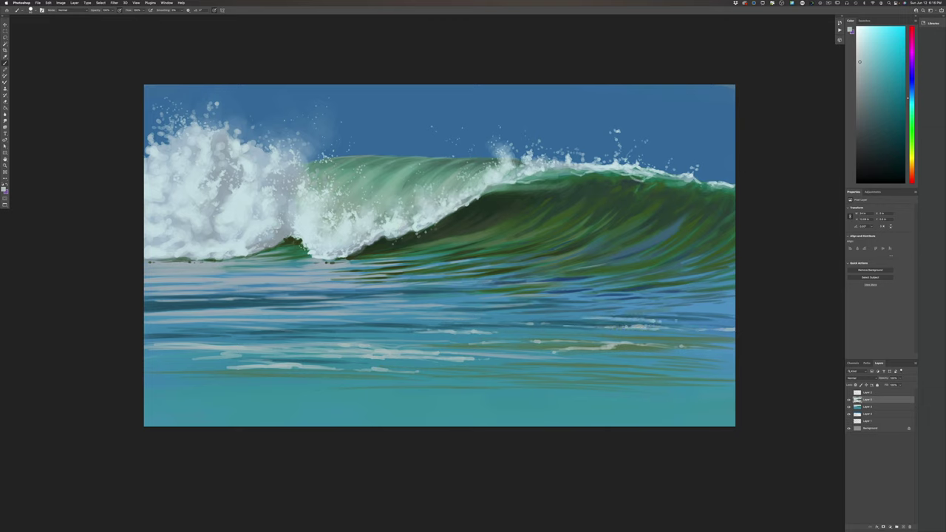
{"action": "left_click_drag", "start_coordinate": [656, 320], "coordinate": [665, 322]}
Set the foreground color to a warm near-white.
{"action": "left_click", "coordinate": [4, 190]}
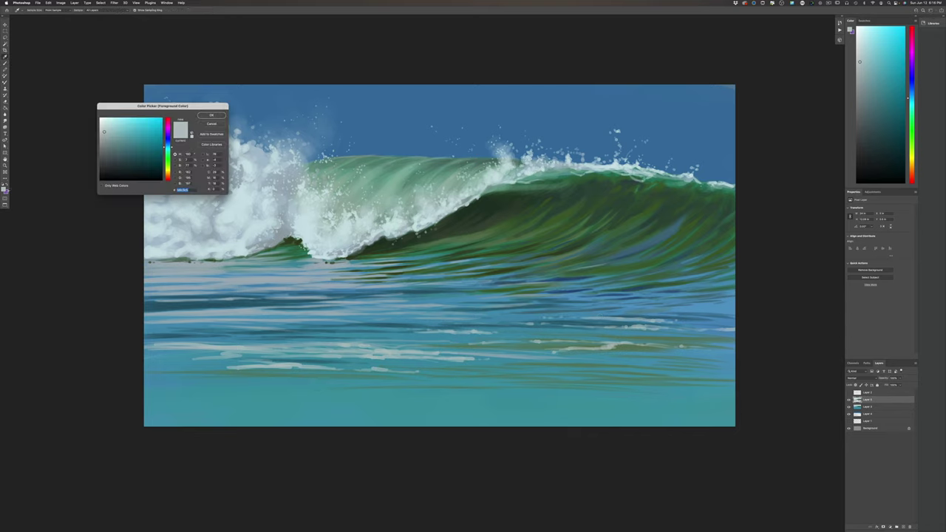
{"action": "left_click_drag", "start_coordinate": [168, 173], "coordinate": [168, 171]}
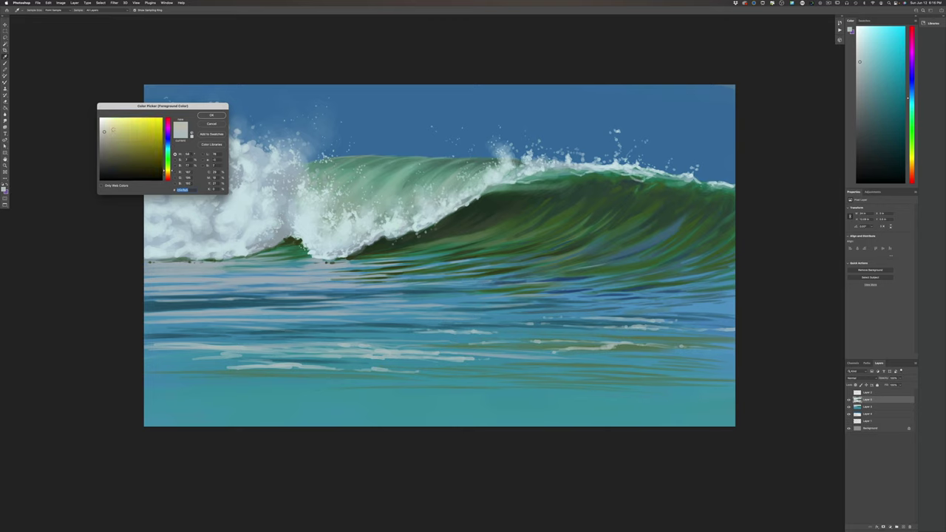
{"action": "left_click", "coordinate": [102, 119]}
{"action": "left_click", "coordinate": [201, 115]}
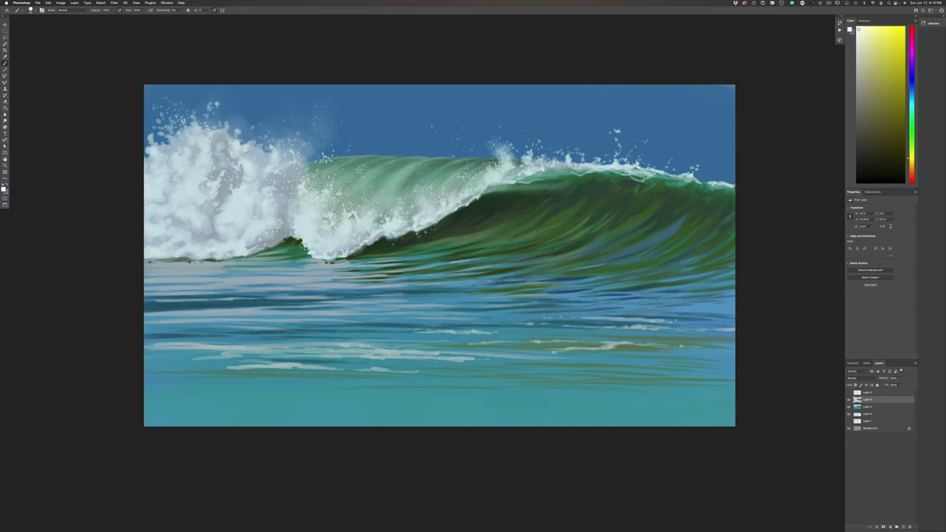
Set the foreground color to a pale teal-gray sampled from the falling lip's foam and paint broken foam flecks down the wave face's right edge.
{"action": "left_click", "coordinate": [4, 189]}
{"action": "left_click", "coordinate": [340, 234]}
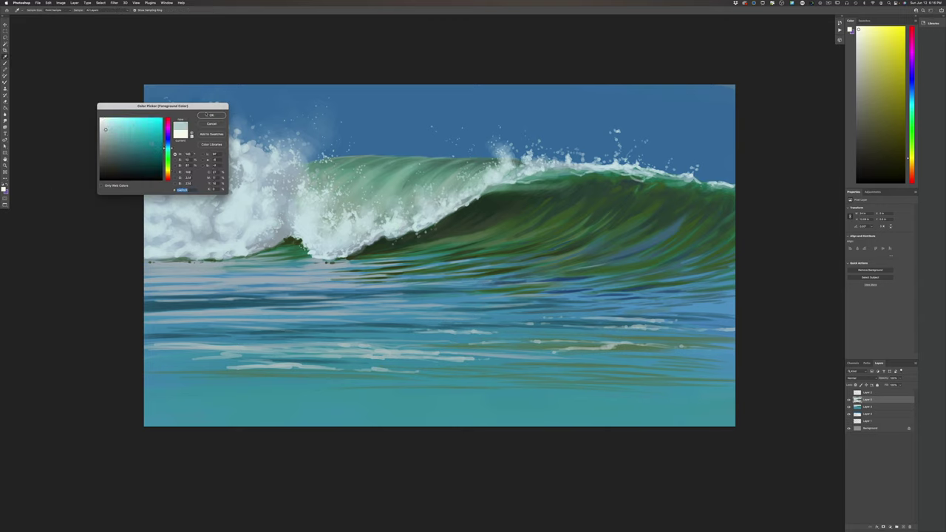
{"action": "key", "text": "Return"}
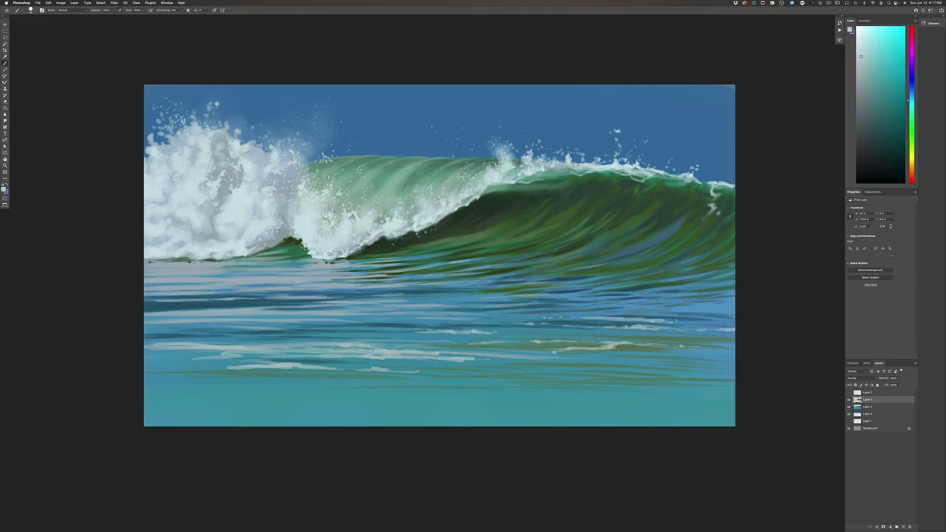
{"action": "left_click", "coordinate": [723, 219]}
{"action": "left_click", "coordinate": [730, 213]}
{"action": "left_click", "coordinate": [726, 205]}
{"action": "mouse_move", "coordinate": [720, 230]}
{"action": "left_mouse_down"}
{"action": "mouse_move", "coordinate": [733, 229]}
{"action": "mouse_move", "coordinate": [727, 238]}
{"action": "left_mouse_up"}
{"action": "left_click", "coordinate": [721, 243]}
{"action": "left_click_drag", "start_coordinate": [732, 248], "coordinate": [709, 260]}
Extend the pale foam flecks leftward from the right edge, scattering small dabs across the upper wave face below the crest.
{"action": "left_click", "coordinate": [706, 192]}
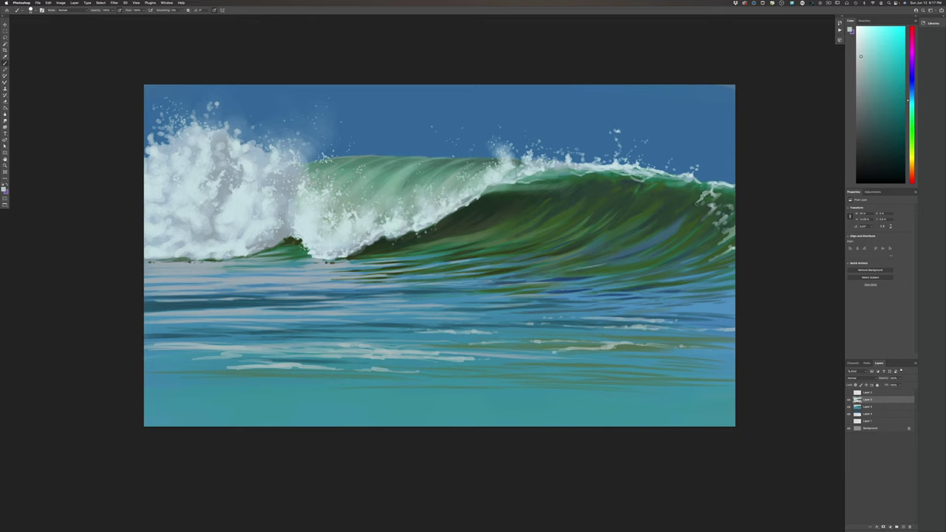
{"action": "left_click", "coordinate": [698, 206]}
{"action": "left_click", "coordinate": [690, 222]}
{"action": "left_click", "coordinate": [694, 225]}
{"action": "left_click", "coordinate": [697, 228]}
{"action": "left_click", "coordinate": [679, 197]}
Set the foreground color to a warm near-white and add a new layer for highlights.
{"action": "left_click", "coordinate": [5, 190]}
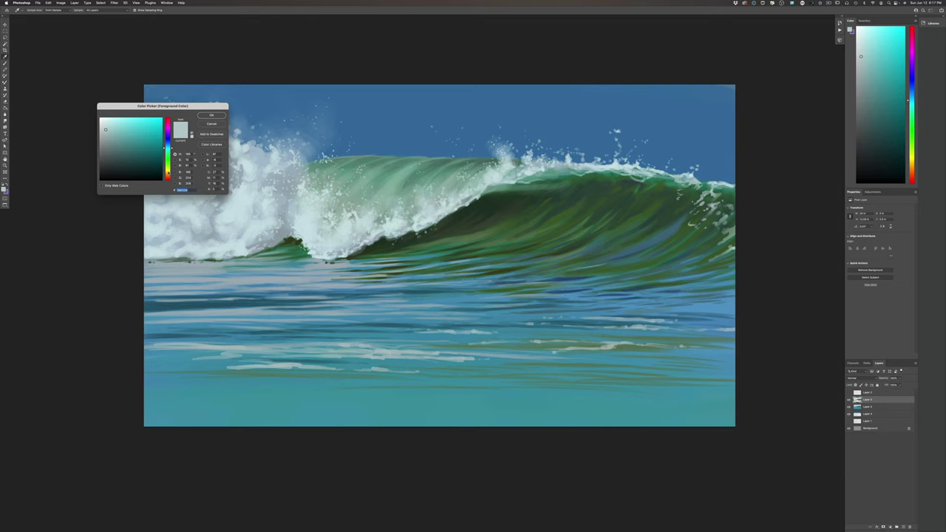
{"action": "left_click", "coordinate": [168, 172]}
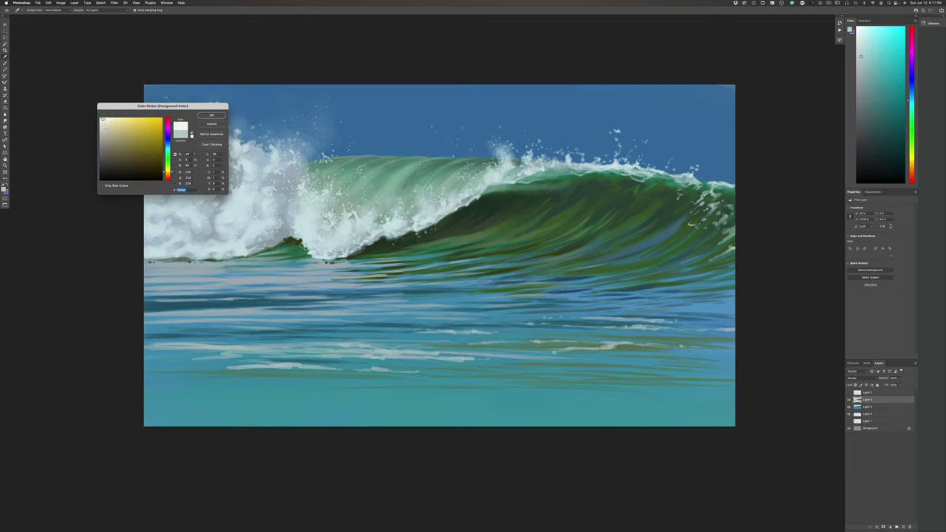
{"action": "left_click", "coordinate": [211, 116]}
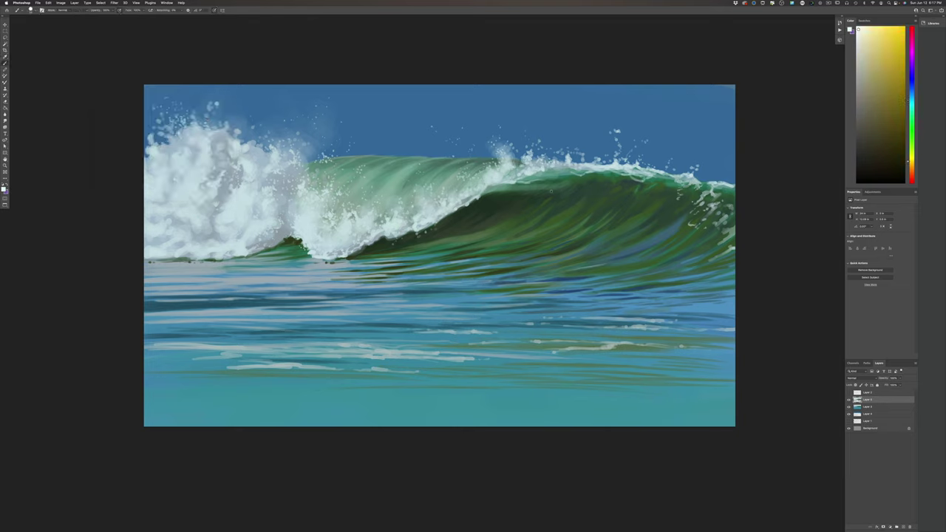
{"action": "left_click", "coordinate": [901, 526]}
Paint bright near-white flecks below the crest on the right part of the wave face.
{"action": "left_click", "coordinate": [711, 204]}
{"action": "left_click_drag", "start_coordinate": [684, 205], "coordinate": [694, 203]}
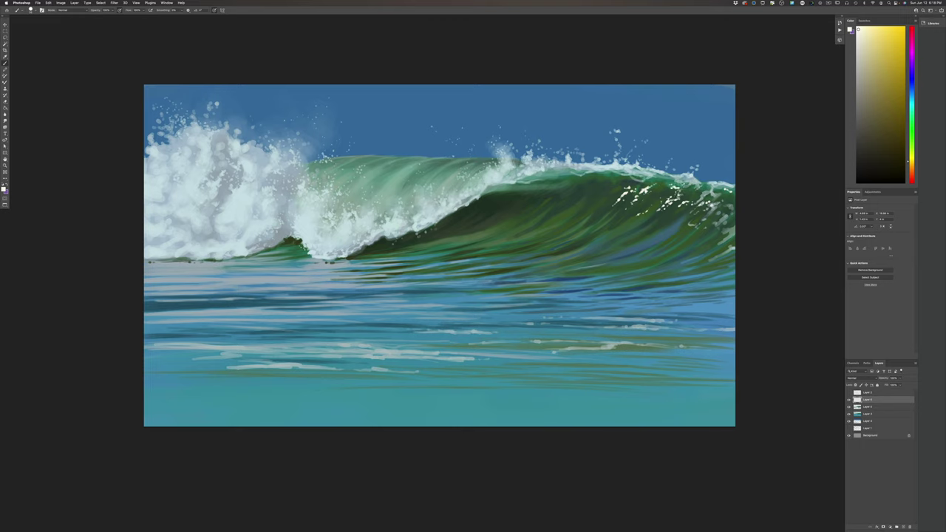
{"action": "left_click", "coordinate": [686, 184]}
{"action": "left_click", "coordinate": [690, 184]}
{"action": "left_click", "coordinate": [687, 186]}
{"action": "left_click", "coordinate": [709, 190]}
Scatter small near-white flecks leftward across the dark upper wave face, thinning out toward the middle of the crest.
{"action": "left_click", "coordinate": [591, 193]}
{"action": "left_click", "coordinate": [580, 193]}
{"action": "left_click", "coordinate": [575, 195]}
{"action": "left_click", "coordinate": [583, 197]}
{"action": "left_click", "coordinate": [590, 184]}
{"action": "left_click", "coordinate": [597, 191]}
{"action": "left_click", "coordinate": [574, 185]}
{"action": "left_click", "coordinate": [608, 189]}
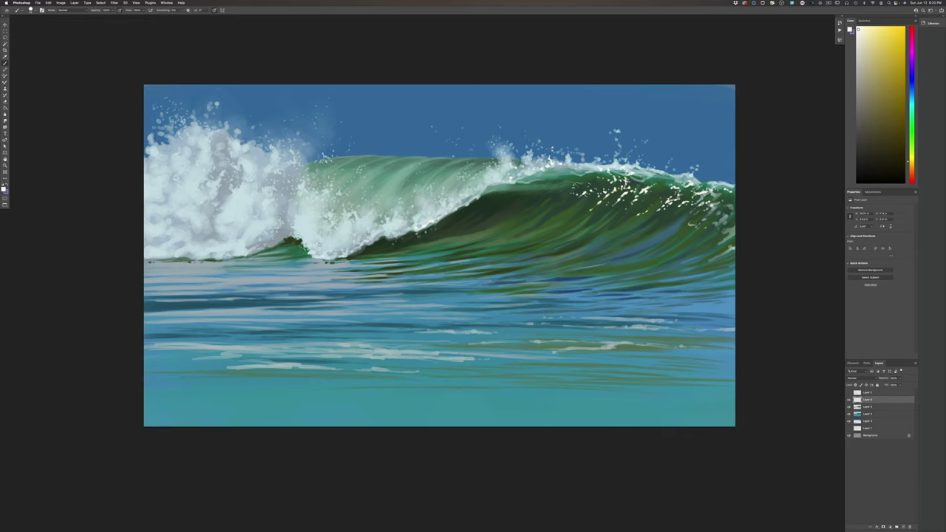
Set the foreground color to a brighter white and dab highlights on the falling lip and the foam at its base.
{"action": "left_click", "coordinate": [5, 189]}
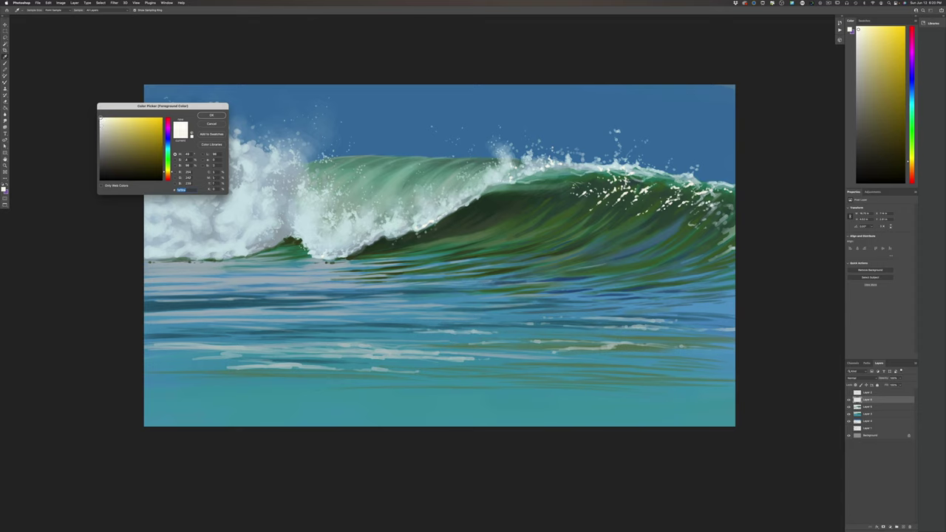
{"action": "left_click", "coordinate": [210, 115]}
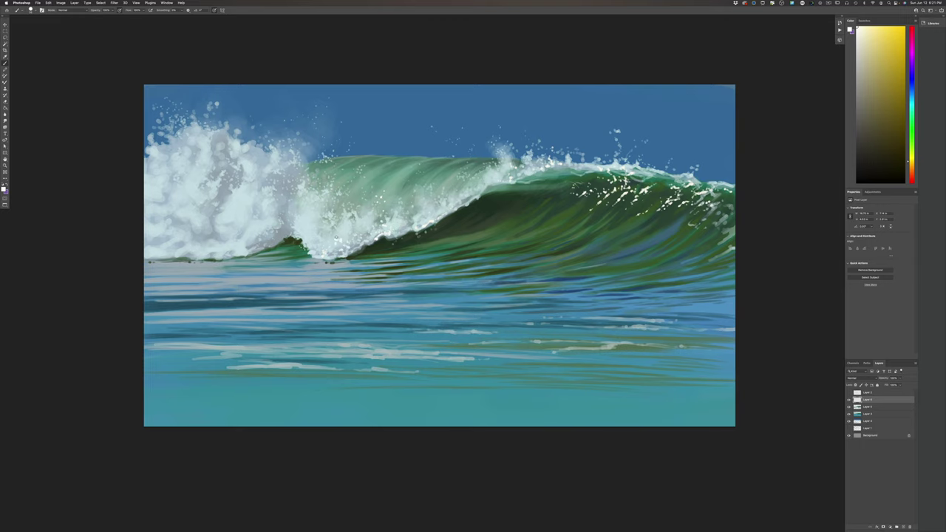
{"action": "key", "text": "super+minus"}
{"action": "key", "text": "super+minus"}
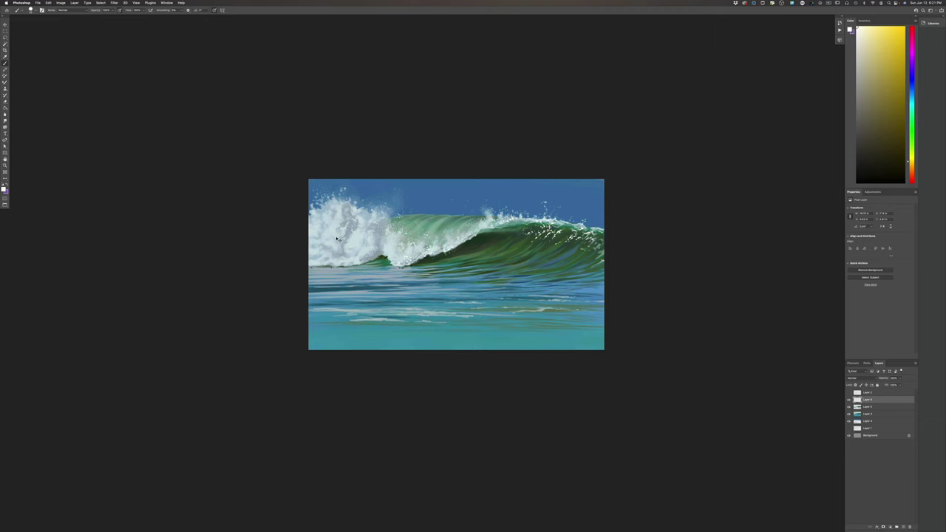
{"action": "key", "text": "super+plus"}
{"action": "key", "text": "super+plus"}
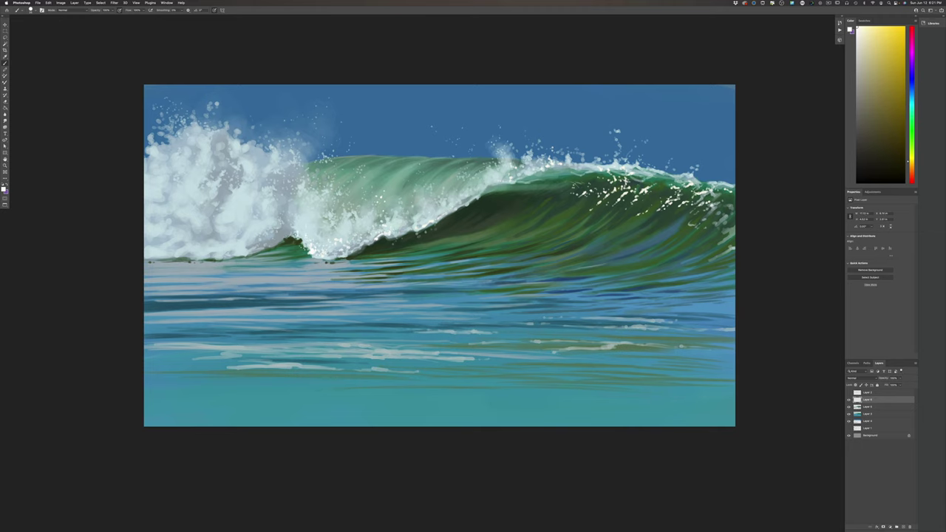
{"action": "left_click", "coordinate": [297, 233]}
Lower the brush opacity and size, and brush soft white highlights into the large whitewater mass.
{"action": "left_click_drag", "start_coordinate": [110, 11], "coordinate": [106, 16]}
{"action": "key", "text": "bracketleft"}
{"action": "key", "text": "bracketleft"}
{"action": "left_click_drag", "start_coordinate": [249, 194], "coordinate": [234, 200]}
{"action": "mouse_move", "coordinate": [230, 208]}
{"action": "left_mouse_down"}
{"action": "mouse_move", "coordinate": [218, 243]}
{"action": "mouse_move", "coordinate": [210, 240]}
{"action": "mouse_move", "coordinate": [220, 243]}
{"action": "mouse_move", "coordinate": [198, 248]}
{"action": "mouse_move", "coordinate": [201, 238]}
{"action": "mouse_move", "coordinate": [225, 233]}
{"action": "mouse_move", "coordinate": [214, 255]}
{"action": "mouse_move", "coordinate": [219, 247]}
{"action": "mouse_move", "coordinate": [184, 253]}
{"action": "left_mouse_up"}
{"action": "mouse_move", "coordinate": [188, 220]}
{"action": "left_mouse_down"}
{"action": "mouse_move", "coordinate": [189, 193]}
{"action": "mouse_move", "coordinate": [204, 191]}
{"action": "mouse_move", "coordinate": [198, 215]}
{"action": "mouse_move", "coordinate": [195, 197]}
{"action": "mouse_move", "coordinate": [188, 201]}
{"action": "mouse_move", "coordinate": [198, 187]}
{"action": "mouse_move", "coordinate": [208, 195]}
{"action": "mouse_move", "coordinate": [200, 178]}
{"action": "mouse_move", "coordinate": [198, 217]}
{"action": "mouse_move", "coordinate": [213, 190]}
{"action": "mouse_move", "coordinate": [190, 190]}
{"action": "mouse_move", "coordinate": [169, 232]}
{"action": "mouse_move", "coordinate": [176, 253]}
{"action": "mouse_move", "coordinate": [145, 251]}
{"action": "mouse_move", "coordinate": [157, 252]}
{"action": "mouse_move", "coordinate": [148, 232]}
{"action": "mouse_move", "coordinate": [152, 178]}
{"action": "mouse_move", "coordinate": [175, 161]}
{"action": "mouse_move", "coordinate": [167, 156]}
{"action": "mouse_move", "coordinate": [152, 197]}
{"action": "mouse_move", "coordinate": [169, 202]}
{"action": "mouse_move", "coordinate": [163, 213]}
{"action": "mouse_move", "coordinate": [147, 188]}
{"action": "mouse_move", "coordinate": [204, 139]}
{"action": "mouse_move", "coordinate": [181, 190]}
{"action": "left_mouse_up"}
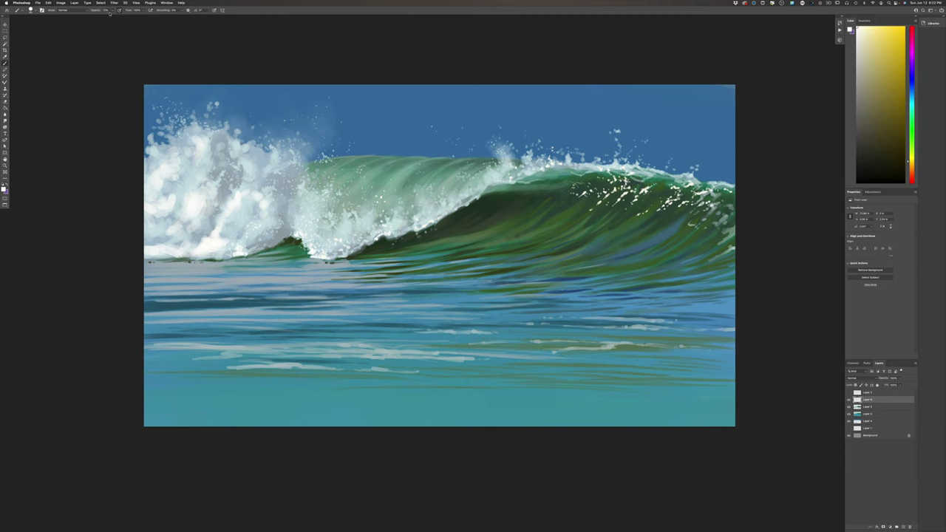
Restore the brush opacity to 100% and dot crisp white spray above the crest and over the whitewater.
{"action": "left_click", "coordinate": [111, 10]}
{"action": "mouse_move", "coordinate": [112, 16]}
{"action": "left_mouse_down"}
{"action": "mouse_move", "coordinate": [152, 35]}
{"action": "mouse_move", "coordinate": [213, 16]}
{"action": "left_mouse_up"}
{"action": "left_click", "coordinate": [399, 137]}
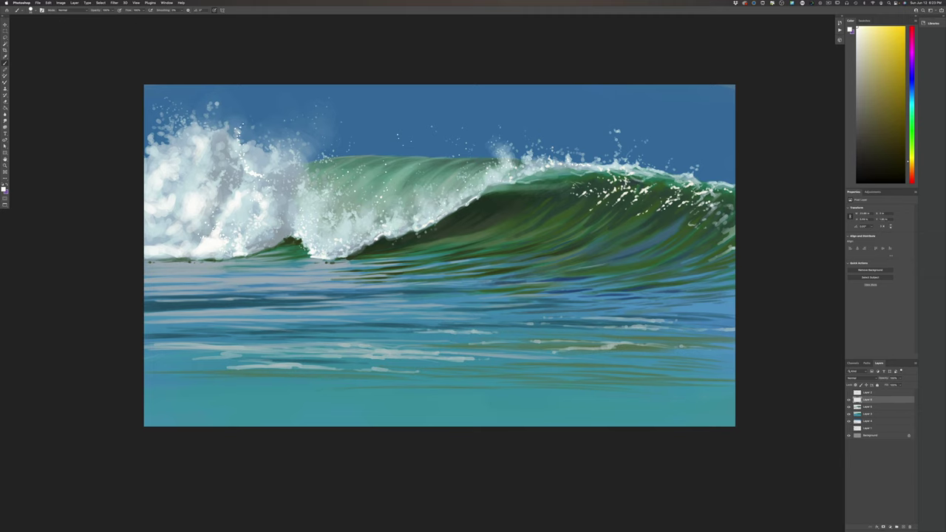
{"action": "left_click", "coordinate": [244, 164]}
{"action": "left_click", "coordinate": [242, 172]}
Set the foreground color to a blue-gray sampled from the shadowed whitewater.
{"action": "left_click", "coordinate": [3, 189]}
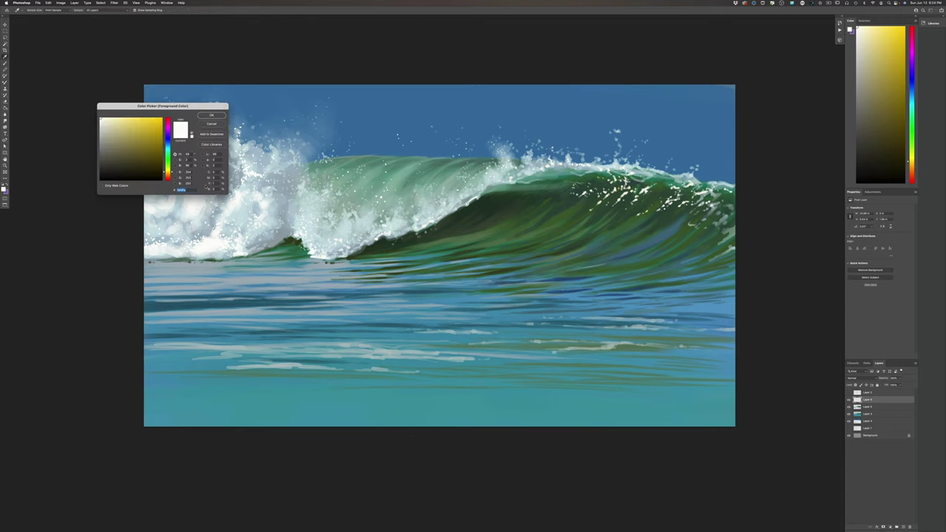
{"action": "left_click", "coordinate": [279, 190]}
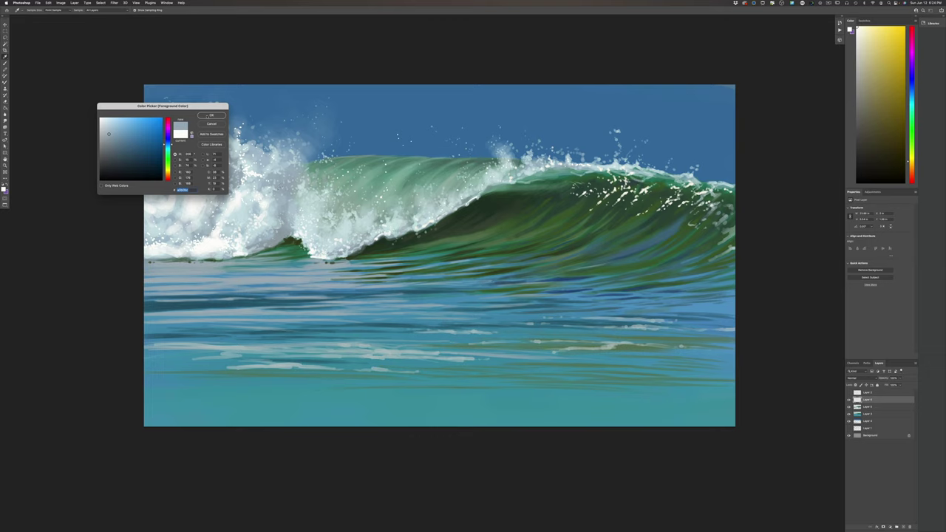
{"action": "left_click", "coordinate": [201, 116]}
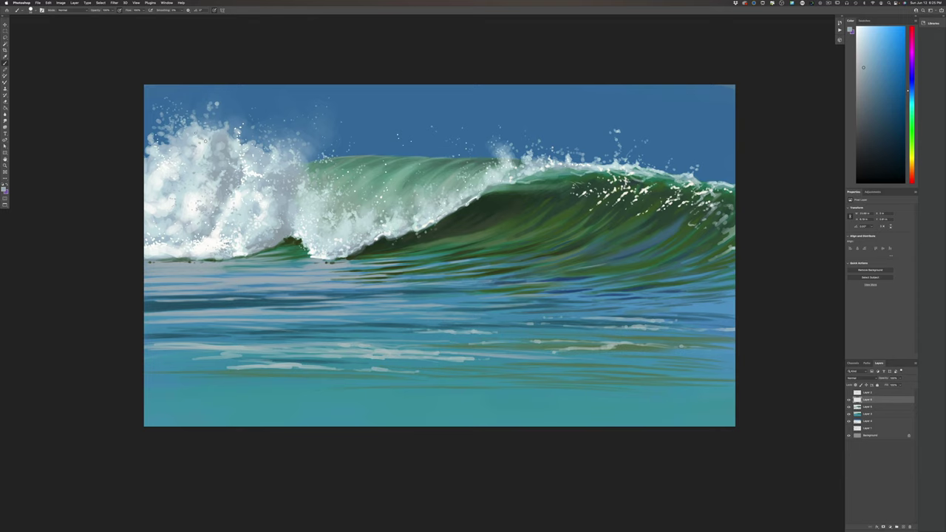
Set the foreground color to a warm light gray and try a reflection streak under the whitewater on the layer below the highlights.
{"action": "left_click", "coordinate": [4, 189]}
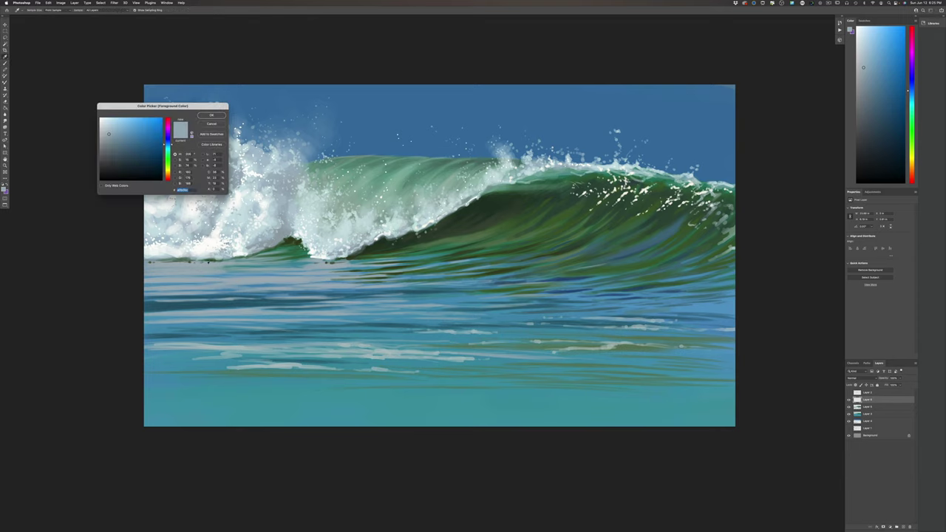
{"action": "left_click", "coordinate": [198, 238]}
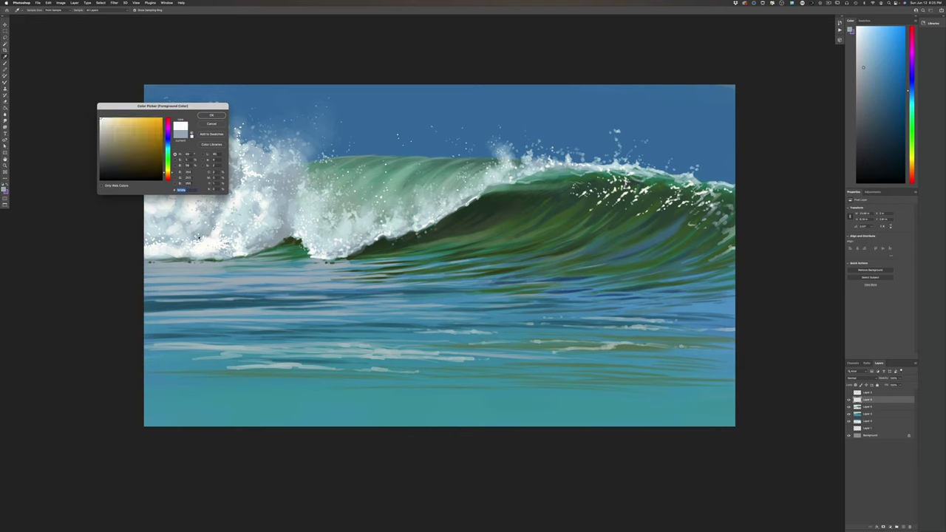
{"action": "left_click", "coordinate": [102, 127]}
{"action": "left_click", "coordinate": [104, 130]}
{"action": "left_click", "coordinate": [204, 116]}
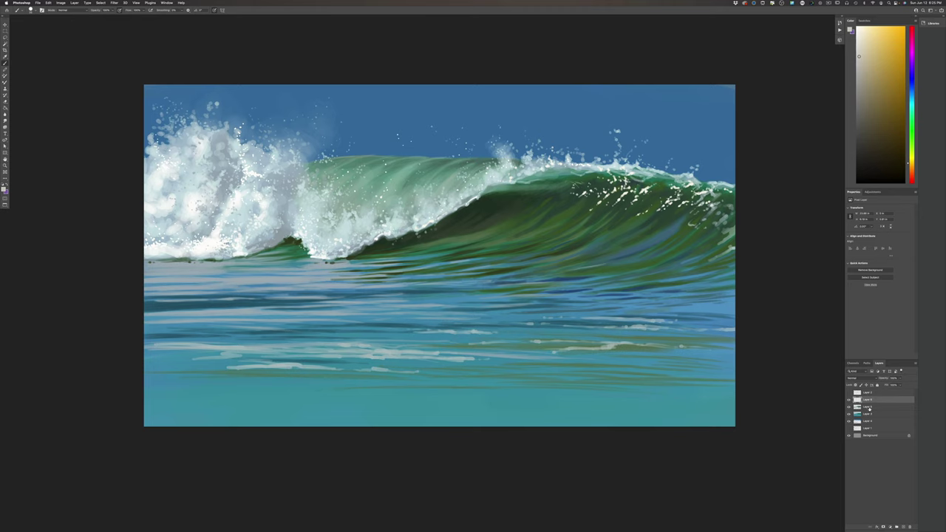
{"action": "left_click", "coordinate": [869, 408]}
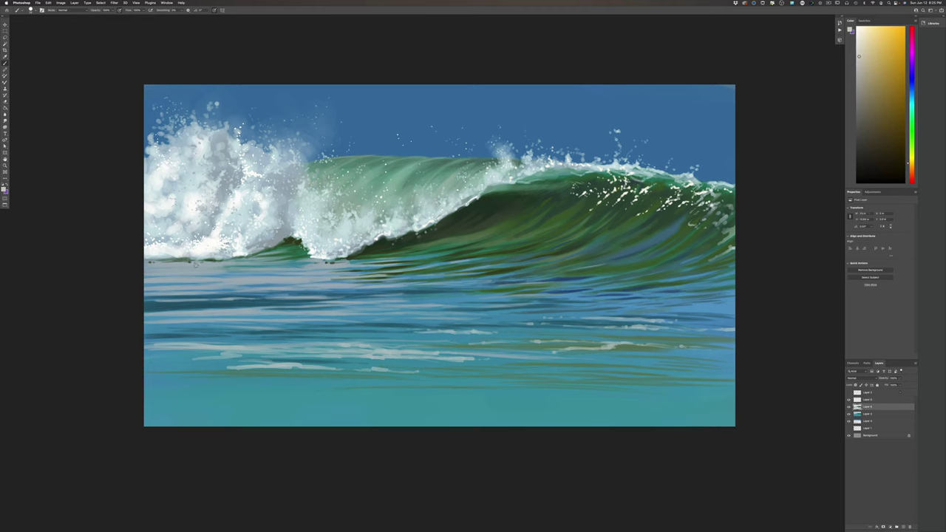
{"action": "left_click_drag", "start_coordinate": [200, 264], "coordinate": [219, 266]}
Lighten the foreground color to a warm off-white and paint horizontal reflection streaks in the water directly below the whitewater.
{"action": "left_click", "coordinate": [5, 189]}
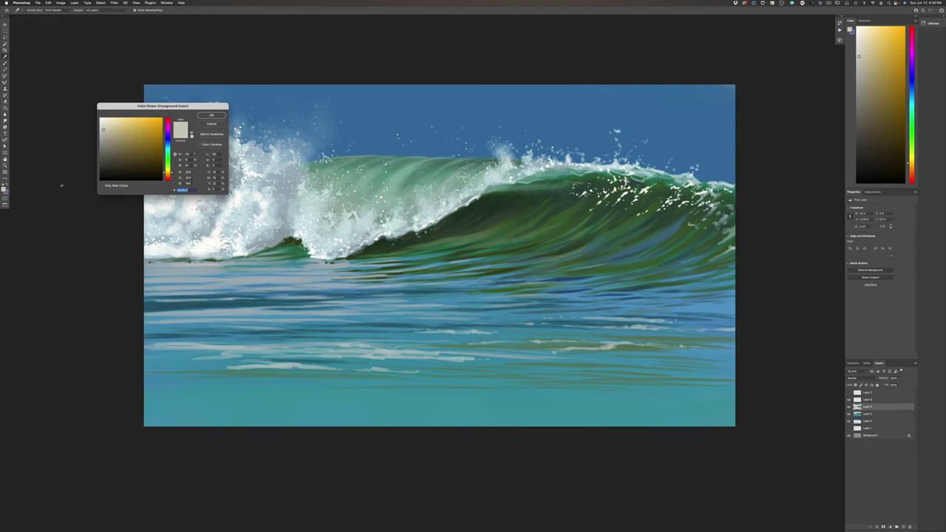
{"action": "left_click", "coordinate": [102, 126]}
{"action": "key", "text": "Return"}
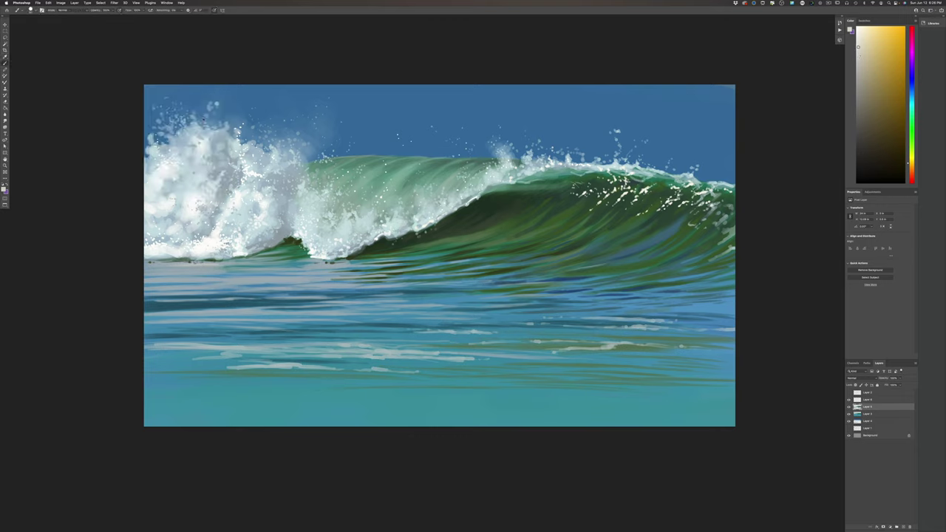
{"action": "mouse_move", "coordinate": [212, 263]}
{"action": "left_mouse_down"}
{"action": "mouse_move", "coordinate": [177, 264]}
{"action": "mouse_move", "coordinate": [227, 262]}
{"action": "mouse_move", "coordinate": [170, 270]}
{"action": "mouse_move", "coordinate": [217, 271]}
{"action": "mouse_move", "coordinate": [183, 281]}
{"action": "mouse_move", "coordinate": [220, 280]}
{"action": "mouse_move", "coordinate": [169, 280]}
{"action": "mouse_move", "coordinate": [240, 279]}
{"action": "mouse_move", "coordinate": [164, 280]}
{"action": "mouse_move", "coordinate": [251, 281]}
{"action": "mouse_move", "coordinate": [209, 288]}
{"action": "left_mouse_up"}
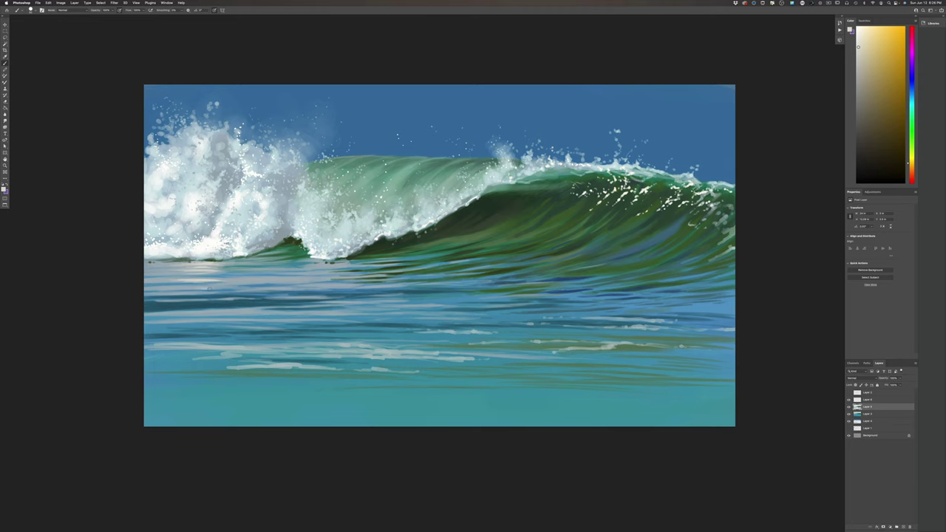
{"action": "mouse_move", "coordinate": [156, 271]}
{"action": "left_mouse_down"}
{"action": "mouse_move", "coordinate": [168, 271]}
{"action": "mouse_move", "coordinate": [147, 266]}
{"action": "mouse_move", "coordinate": [184, 266]}
{"action": "mouse_move", "coordinate": [147, 277]}
{"action": "mouse_move", "coordinate": [158, 280]}
{"action": "left_mouse_up"}
Paint off-white horizontal reflections beneath the base of the falling lip, continuing down and rightward into the blue water.
{"action": "left_click", "coordinate": [316, 260]}
{"action": "mouse_move", "coordinate": [334, 263]}
{"action": "left_mouse_down"}
{"action": "mouse_move", "coordinate": [348, 262]}
{"action": "mouse_move", "coordinate": [318, 265]}
{"action": "mouse_move", "coordinate": [337, 277]}
{"action": "mouse_move", "coordinate": [307, 280]}
{"action": "mouse_move", "coordinate": [352, 285]}
{"action": "mouse_move", "coordinate": [319, 287]}
{"action": "left_mouse_up"}
{"action": "left_click", "coordinate": [311, 277]}
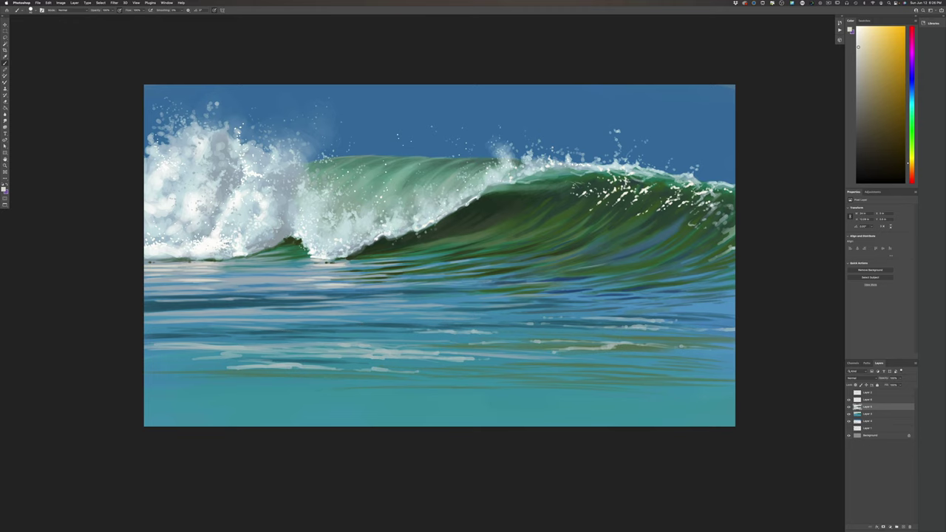
{"action": "left_click_drag", "start_coordinate": [346, 299], "coordinate": [331, 299]}
{"action": "mouse_move", "coordinate": [343, 297]}
{"action": "left_mouse_down"}
{"action": "mouse_move", "coordinate": [309, 293]}
{"action": "mouse_move", "coordinate": [316, 303]}
{"action": "left_mouse_up"}
{"action": "mouse_move", "coordinate": [395, 305]}
{"action": "left_mouse_down"}
{"action": "mouse_move", "coordinate": [379, 306]}
{"action": "mouse_move", "coordinate": [393, 305]}
{"action": "left_mouse_up"}
{"action": "left_click_drag", "start_coordinate": [399, 314], "coordinate": [368, 313]}
{"action": "left_click_drag", "start_coordinate": [429, 319], "coordinate": [397, 319]}
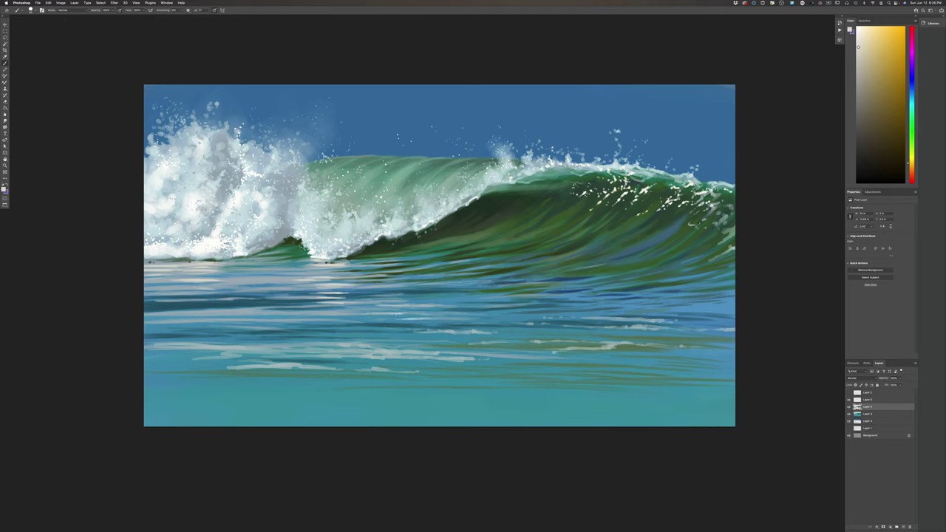
Fill in more off-white reflection streaks across the water below the whitewater, out to the canvas's left edge.
{"action": "left_click_drag", "start_coordinate": [308, 269], "coordinate": [296, 270]}
{"action": "mouse_move", "coordinate": [247, 284]}
{"action": "left_mouse_down"}
{"action": "mouse_move", "coordinate": [218, 279]}
{"action": "mouse_move", "coordinate": [177, 293]}
{"action": "mouse_move", "coordinate": [230, 299]}
{"action": "mouse_move", "coordinate": [222, 312]}
{"action": "mouse_move", "coordinate": [201, 312]}
{"action": "mouse_move", "coordinate": [237, 311]}
{"action": "mouse_move", "coordinate": [187, 311]}
{"action": "mouse_move", "coordinate": [229, 316]}
{"action": "mouse_move", "coordinate": [193, 321]}
{"action": "mouse_move", "coordinate": [216, 321]}
{"action": "left_mouse_up"}
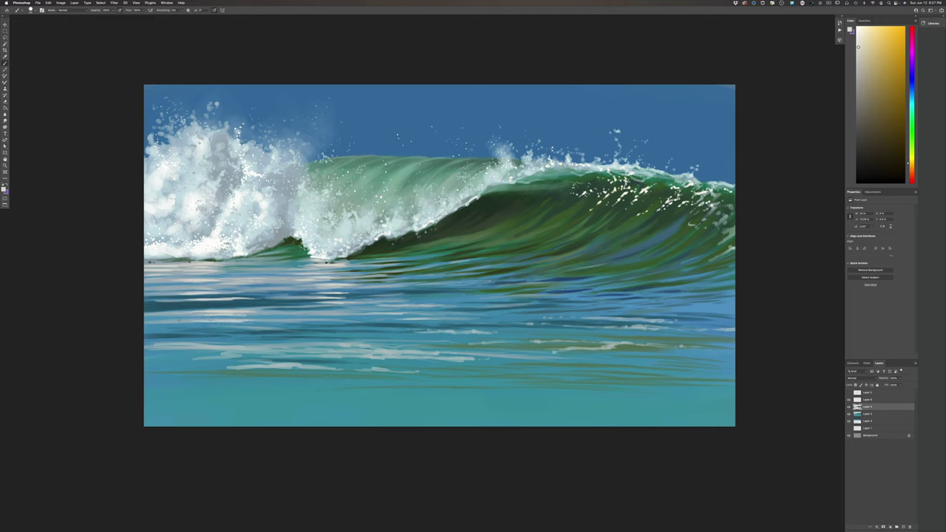
{"action": "mouse_move", "coordinate": [278, 321]}
{"action": "left_mouse_down"}
{"action": "mouse_move", "coordinate": [238, 321]}
{"action": "mouse_move", "coordinate": [266, 313]}
{"action": "left_mouse_up"}
{"action": "mouse_move", "coordinate": [262, 269]}
{"action": "left_mouse_down"}
{"action": "mouse_move", "coordinate": [224, 269]}
{"action": "mouse_move", "coordinate": [236, 263]}
{"action": "left_mouse_up"}
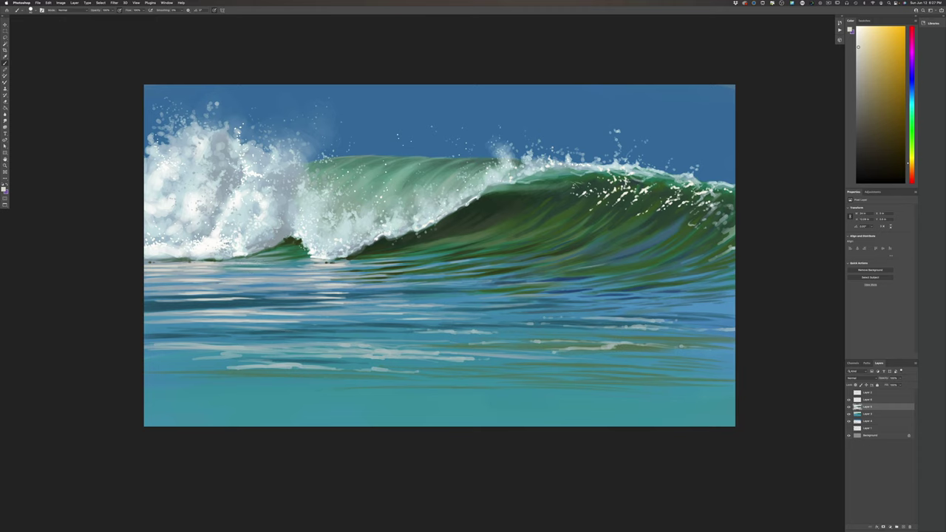
{"action": "mouse_move", "coordinate": [145, 281]}
{"action": "left_mouse_down"}
{"action": "mouse_move", "coordinate": [187, 288]}
{"action": "mouse_move", "coordinate": [145, 287]}
{"action": "left_mouse_up"}
Set the foreground color to a deep blue sampled from the water at the base of the wave face.
{"action": "left_click", "coordinate": [4, 188]}
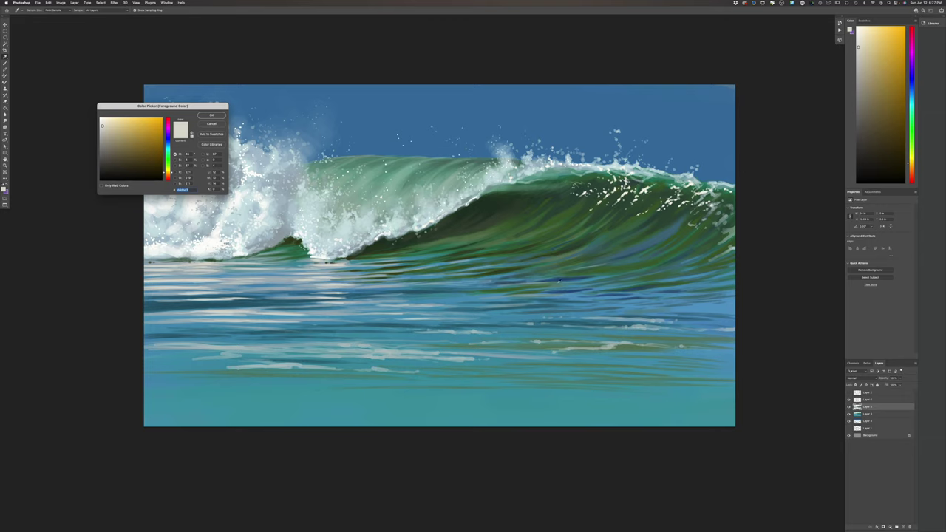
{"action": "left_click", "coordinate": [546, 281]}
{"action": "left_click", "coordinate": [212, 116]}
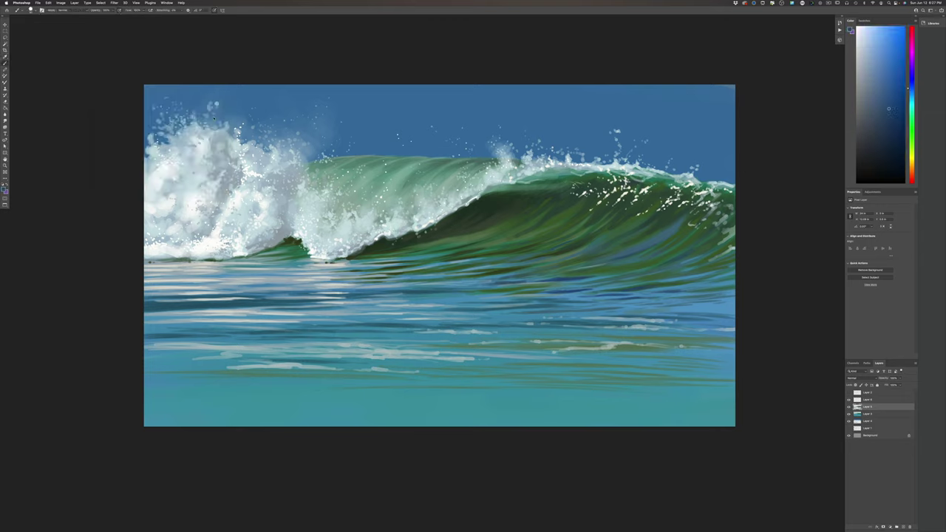
Paint deep-blue horizontal ripples along the base of the wave face and across the center of the water.
{"action": "mouse_move", "coordinate": [597, 278]}
{"action": "left_mouse_down"}
{"action": "mouse_move", "coordinate": [614, 278]}
{"action": "mouse_move", "coordinate": [532, 281]}
{"action": "left_mouse_up"}
{"action": "left_click_drag", "start_coordinate": [561, 286], "coordinate": [547, 286]}
{"action": "left_click_drag", "start_coordinate": [706, 286], "coordinate": [658, 287]}
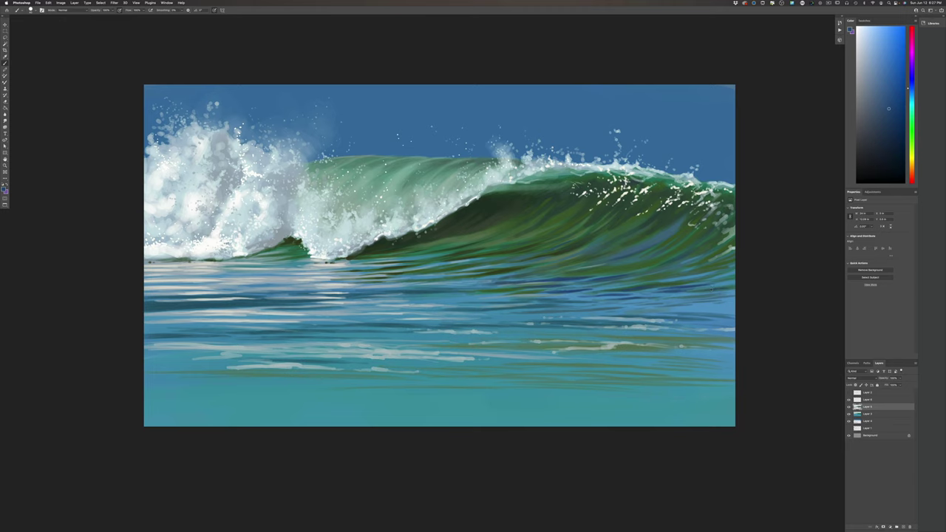
{"action": "left_click_drag", "start_coordinate": [733, 291], "coordinate": [708, 294]}
{"action": "left_click_drag", "start_coordinate": [501, 282], "coordinate": [455, 285]}
{"action": "left_click_drag", "start_coordinate": [483, 284], "coordinate": [455, 284]}
{"action": "left_click_drag", "start_coordinate": [405, 292], "coordinate": [304, 297]}
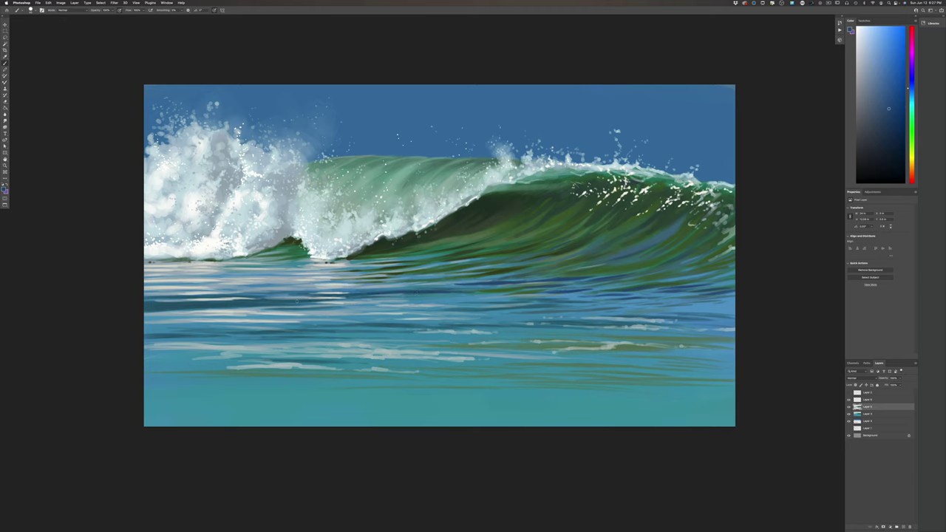
{"action": "left_click_drag", "start_coordinate": [379, 300], "coordinate": [340, 300]}
{"action": "mouse_move", "coordinate": [459, 302]}
{"action": "left_mouse_down"}
{"action": "mouse_move", "coordinate": [420, 302]}
{"action": "mouse_move", "coordinate": [454, 299]}
{"action": "left_mouse_up"}
Add deep-blue streaks between the off-white reflections in the water below the whitewater.
{"action": "left_click_drag", "start_coordinate": [234, 318], "coordinate": [188, 317]}
{"action": "mouse_move", "coordinate": [279, 318]}
{"action": "left_mouse_down"}
{"action": "mouse_move", "coordinate": [161, 319]}
{"action": "mouse_move", "coordinate": [209, 326]}
{"action": "mouse_move", "coordinate": [200, 325]}
{"action": "left_mouse_up"}
{"action": "left_click_drag", "start_coordinate": [229, 323], "coordinate": [183, 328]}
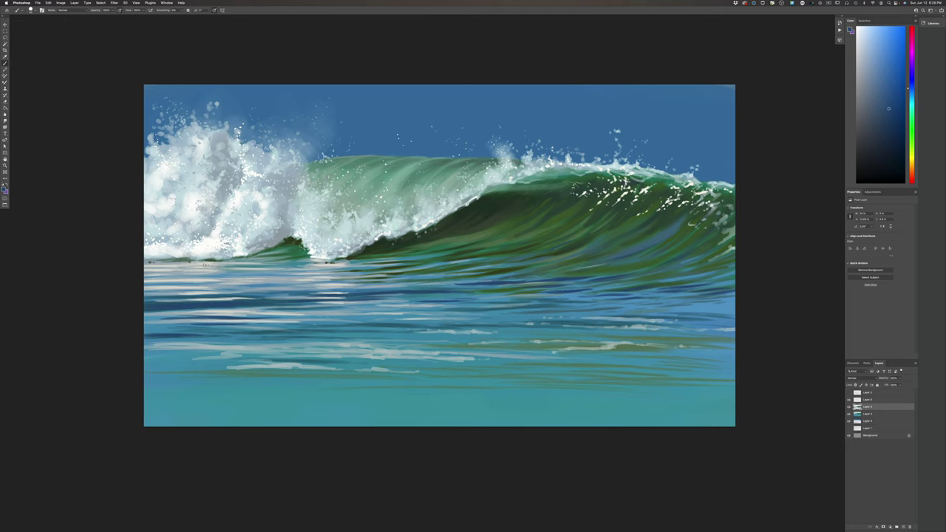
{"action": "left_click_drag", "start_coordinate": [194, 267], "coordinate": [146, 268]}
{"action": "left_click_drag", "start_coordinate": [226, 264], "coordinate": [151, 274]}
{"action": "left_click_drag", "start_coordinate": [231, 270], "coordinate": [282, 271]}
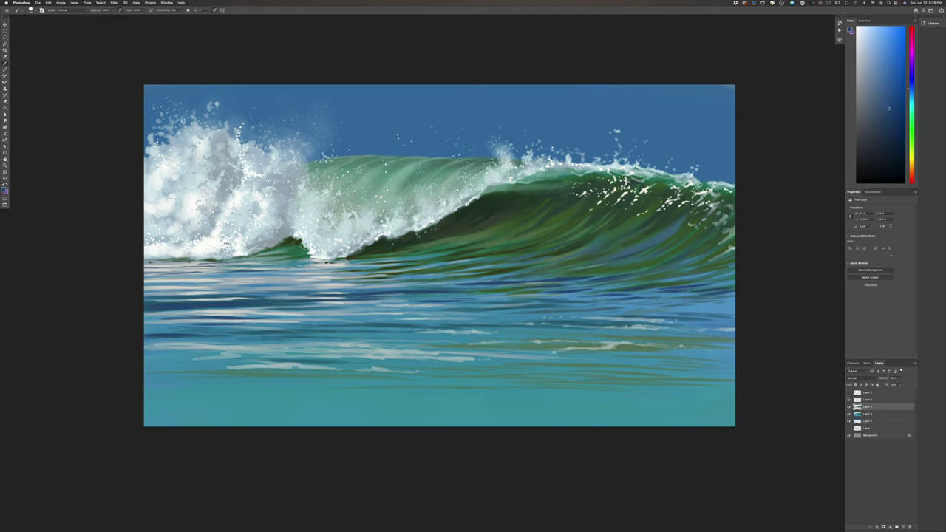
Set the foreground color to a muted dark green sampled from the wave base and paint horizontal streaks across the lower foreground water.
{"action": "left_click", "coordinate": [4, 189]}
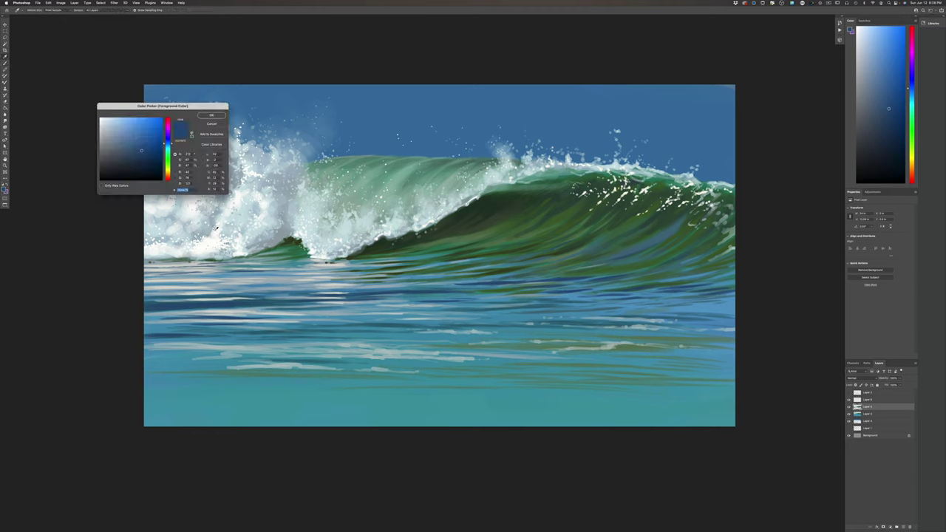
{"action": "left_click", "coordinate": [529, 291]}
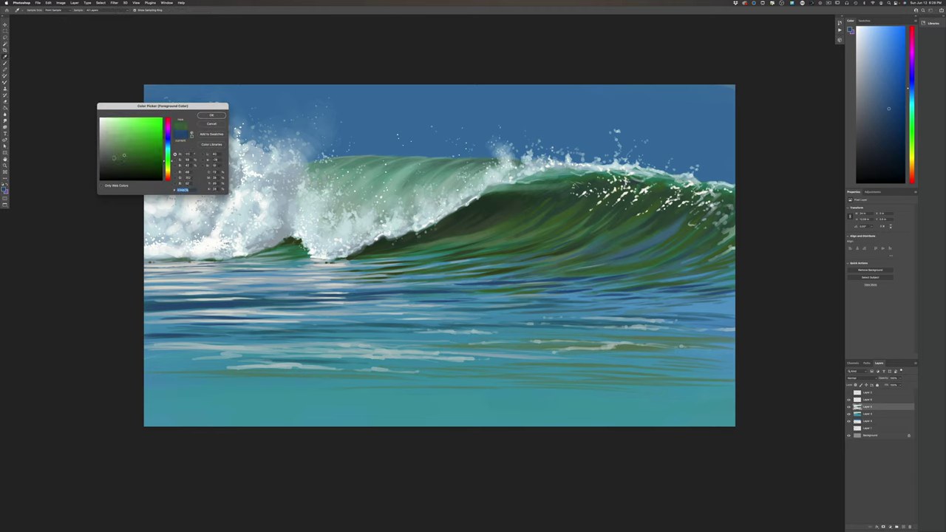
{"action": "key", "text": "Return"}
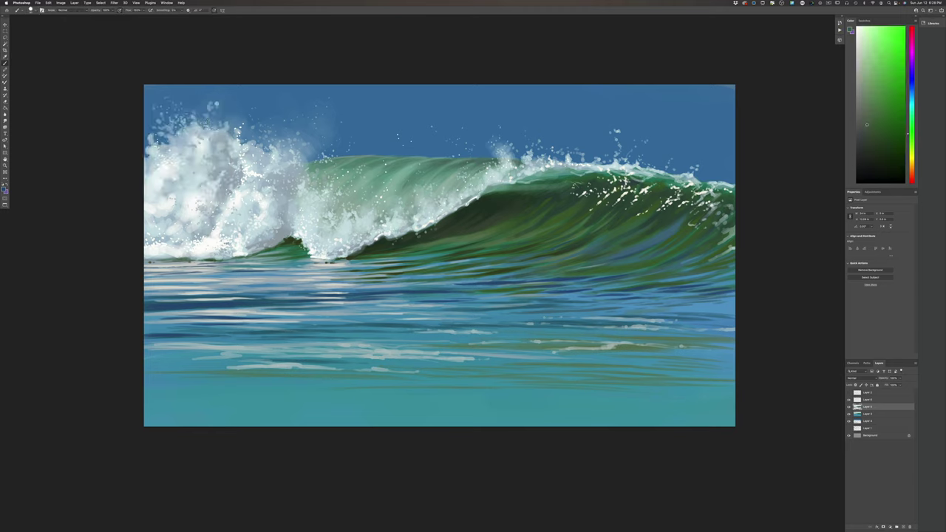
{"action": "left_click_drag", "start_coordinate": [365, 388], "coordinate": [420, 389]}
{"action": "mouse_move", "coordinate": [285, 383]}
{"action": "left_mouse_down"}
{"action": "mouse_move", "coordinate": [395, 383]}
{"action": "mouse_move", "coordinate": [329, 388]}
{"action": "mouse_move", "coordinate": [375, 391]}
{"action": "left_mouse_up"}
{"action": "mouse_move", "coordinate": [290, 394]}
{"action": "left_mouse_down"}
{"action": "mouse_move", "coordinate": [153, 389]}
{"action": "mouse_move", "coordinate": [194, 390]}
{"action": "left_mouse_up"}
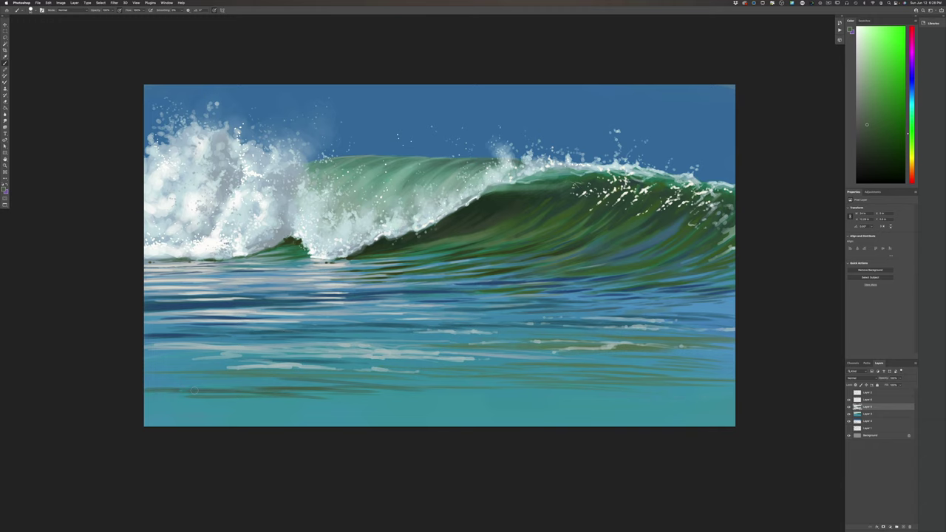
{"action": "mouse_move", "coordinate": [442, 400]}
{"action": "left_mouse_down"}
{"action": "mouse_move", "coordinate": [313, 404]}
{"action": "mouse_move", "coordinate": [421, 403]}
{"action": "left_mouse_up"}
{"action": "left_click_drag", "start_coordinate": [537, 400], "coordinate": [453, 395]}
{"action": "left_click_drag", "start_coordinate": [567, 400], "coordinate": [507, 399]}
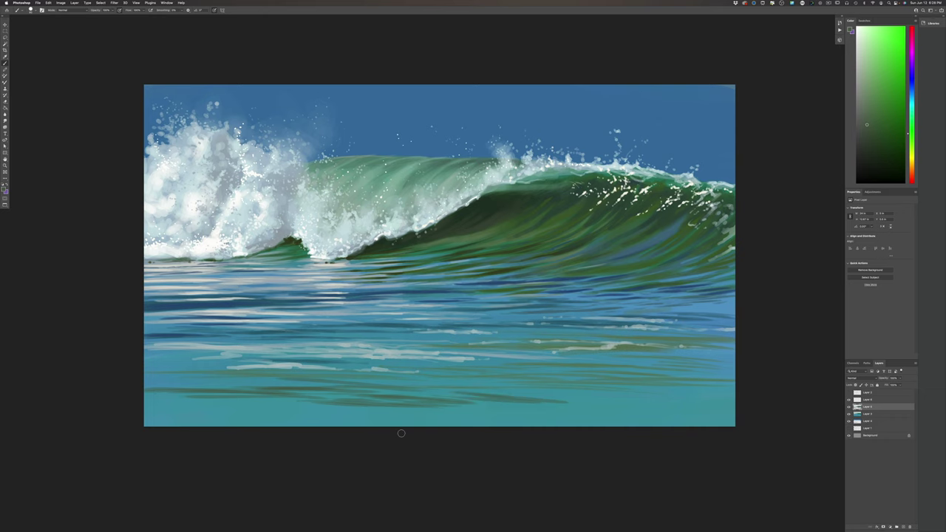
Extend the dark green streaks through the lower foreground water to the canvas's bottom-right corner.
{"action": "left_click_drag", "start_coordinate": [312, 448], "coordinate": [175, 403]}
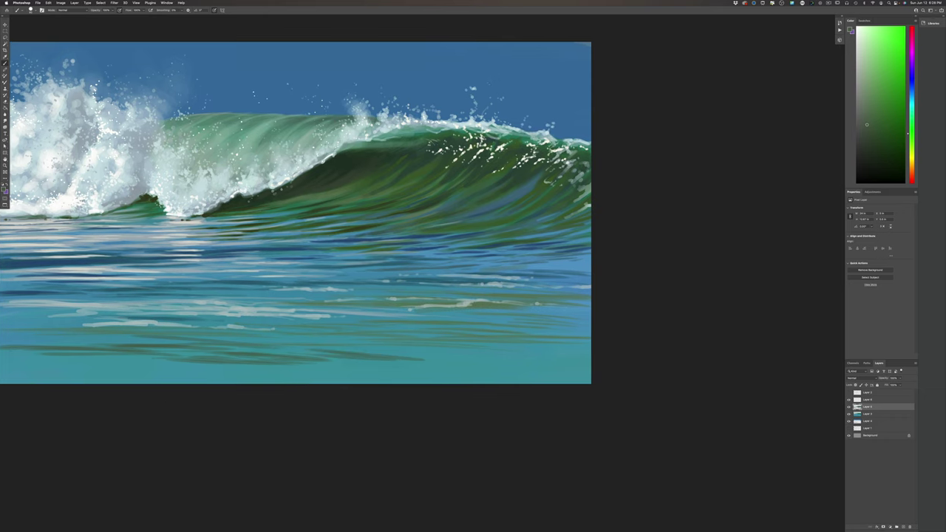
{"action": "left_click_drag", "start_coordinate": [372, 351], "coordinate": [297, 350]}
{"action": "mouse_move", "coordinate": [423, 353]}
{"action": "left_mouse_down"}
{"action": "mouse_move", "coordinate": [283, 348]}
{"action": "mouse_move", "coordinate": [337, 350]}
{"action": "left_mouse_up"}
{"action": "mouse_move", "coordinate": [480, 358]}
{"action": "left_mouse_down"}
{"action": "mouse_move", "coordinate": [405, 361]}
{"action": "mouse_move", "coordinate": [446, 354]}
{"action": "left_mouse_up"}
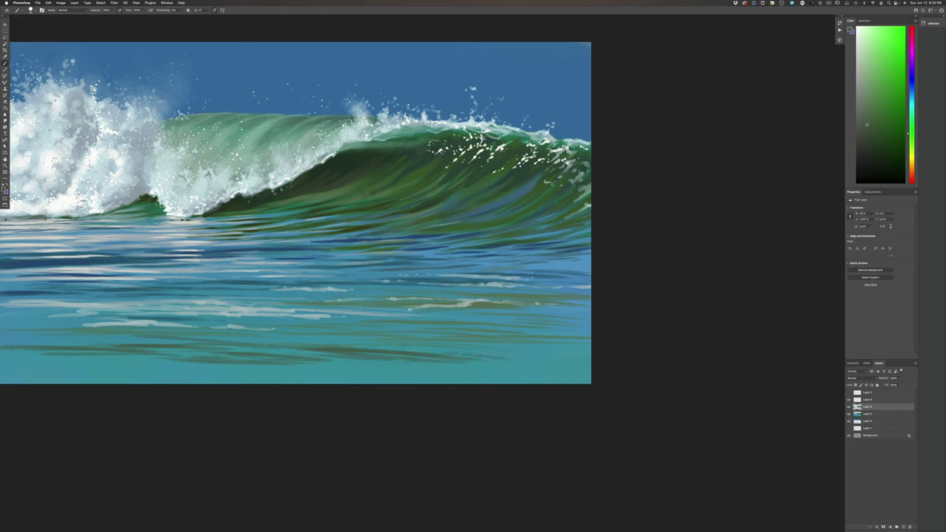
{"action": "mouse_move", "coordinate": [507, 349]}
{"action": "left_mouse_down"}
{"action": "mouse_move", "coordinate": [433, 349]}
{"action": "mouse_move", "coordinate": [590, 351]}
{"action": "mouse_move", "coordinate": [466, 360]}
{"action": "left_mouse_up"}
{"action": "left_click_drag", "start_coordinate": [544, 364], "coordinate": [384, 368]}
{"action": "left_click_drag", "start_coordinate": [467, 371], "coordinate": [325, 375]}
{"action": "left_click_drag", "start_coordinate": [396, 370], "coordinate": [333, 372]}
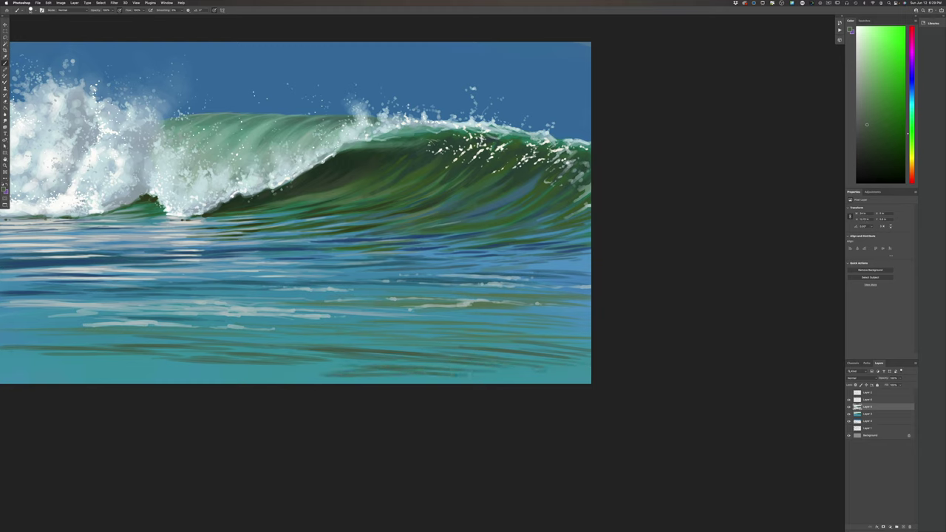
{"action": "left_click_drag", "start_coordinate": [591, 376], "coordinate": [476, 370]}
{"action": "left_click_drag", "start_coordinate": [551, 375], "coordinate": [423, 377]}
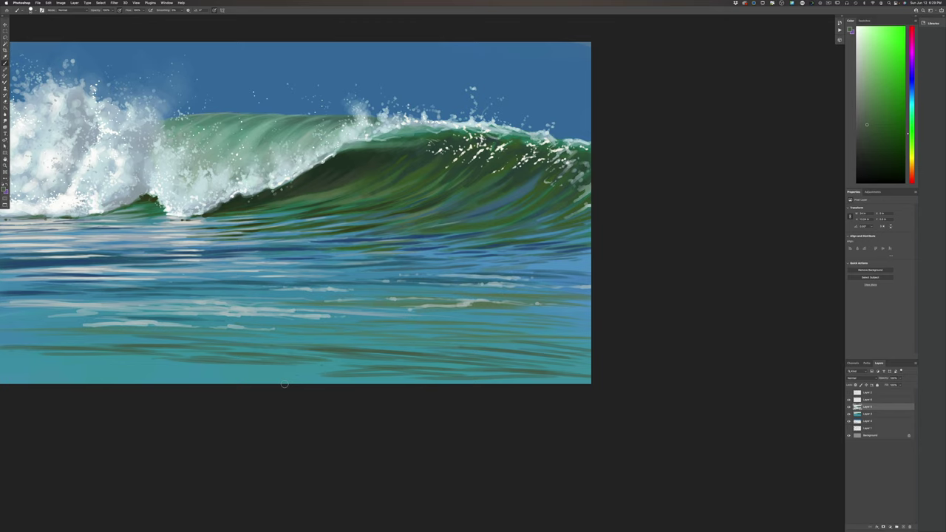
Set the foreground color to a light blue based on the water at the right edge and paint highlights below the wave face.
{"action": "left_click", "coordinate": [4, 188]}
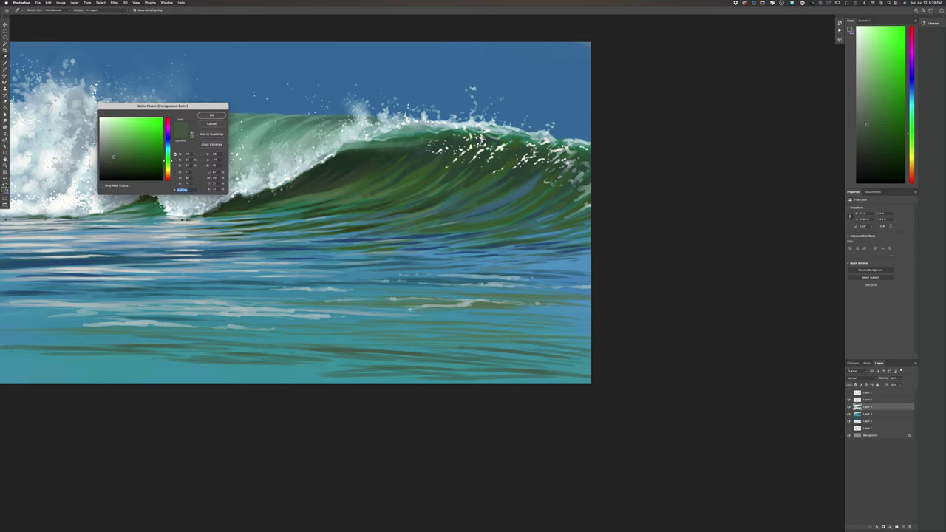
{"action": "left_click", "coordinate": [578, 268]}
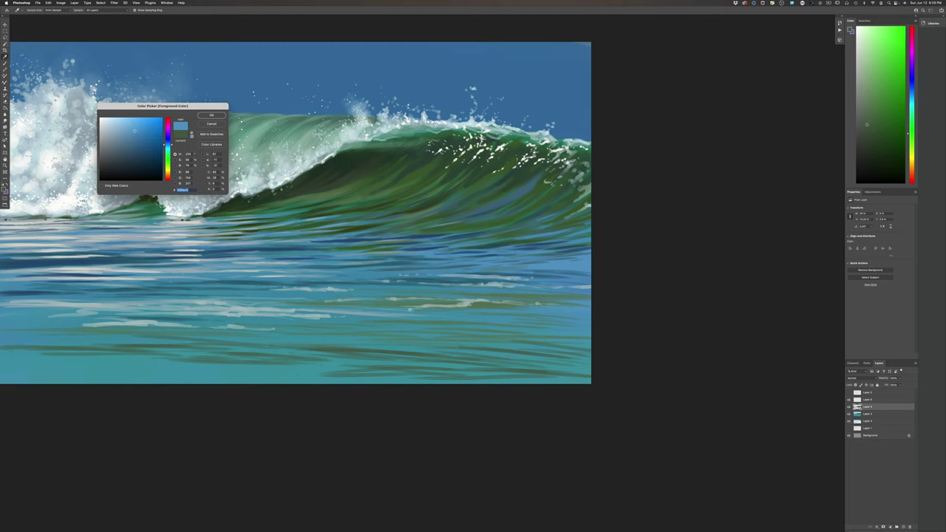
{"action": "key", "text": "Return"}
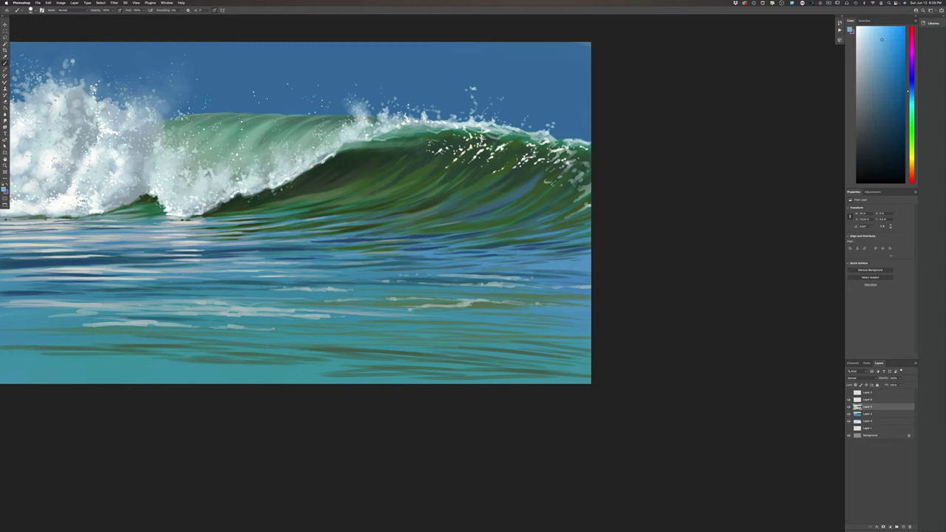
{"action": "left_click_drag", "start_coordinate": [587, 268], "coordinate": [561, 268]}
{"action": "left_click_drag", "start_coordinate": [491, 267], "coordinate": [520, 267]}
{"action": "left_click_drag", "start_coordinate": [466, 265], "coordinate": [483, 264]}
{"action": "left_click_drag", "start_coordinate": [440, 270], "coordinate": [547, 273]}
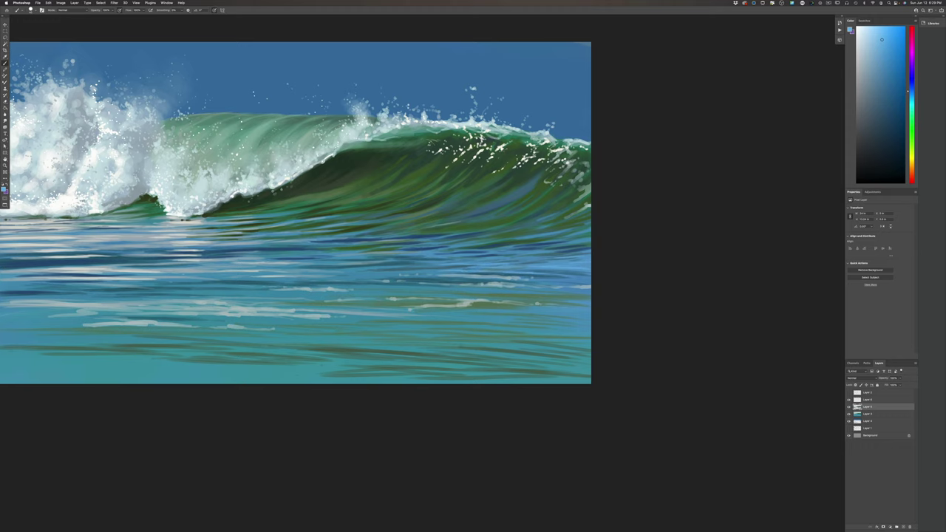
Add light-blue streaks around the right-hand foam lines and in the water beneath the center of the wave.
{"action": "left_click_drag", "start_coordinate": [484, 290], "coordinate": [588, 295]}
{"action": "left_click_drag", "start_coordinate": [491, 311], "coordinate": [520, 310]}
{"action": "mouse_move", "coordinate": [340, 275]}
{"action": "left_mouse_down"}
{"action": "mouse_move", "coordinate": [395, 274]}
{"action": "mouse_move", "coordinate": [327, 274]}
{"action": "mouse_move", "coordinate": [382, 256]}
{"action": "left_mouse_up"}
{"action": "mouse_move", "coordinate": [317, 256]}
{"action": "left_mouse_down"}
{"action": "mouse_move", "coordinate": [372, 239]}
{"action": "mouse_move", "coordinate": [358, 232]}
{"action": "left_mouse_up"}
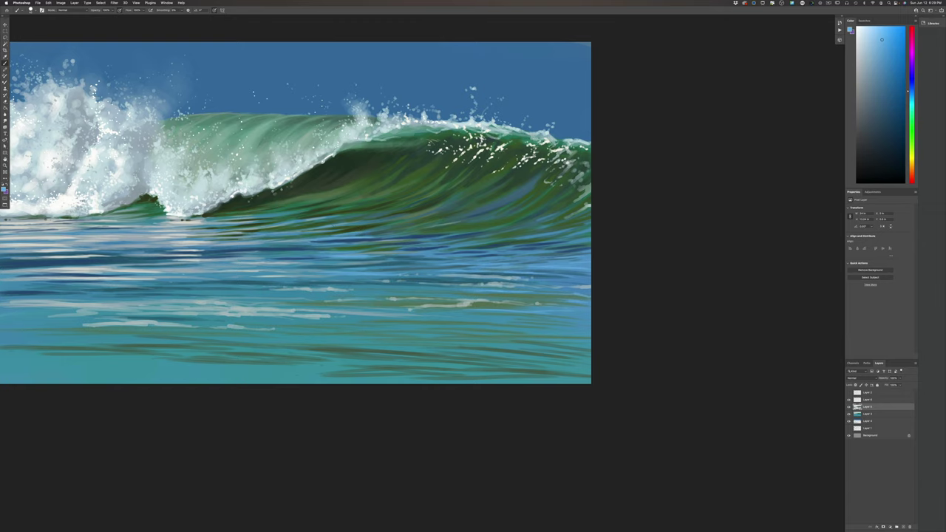
Set the foreground color to near-white sampled from the whitewater and paint highlights on the long foam line in the foreground.
{"action": "left_click", "coordinate": [4, 189]}
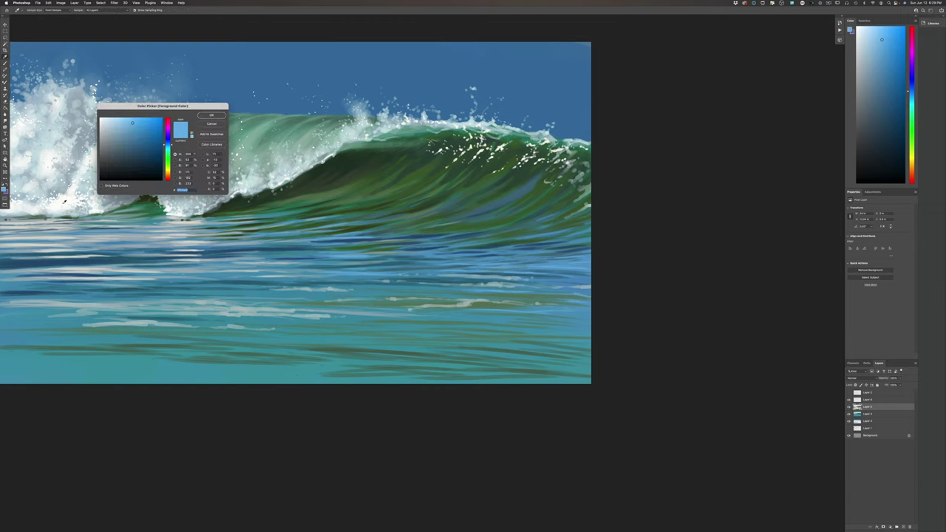
{"action": "left_click", "coordinate": [73, 200]}
{"action": "left_click", "coordinate": [201, 116]}
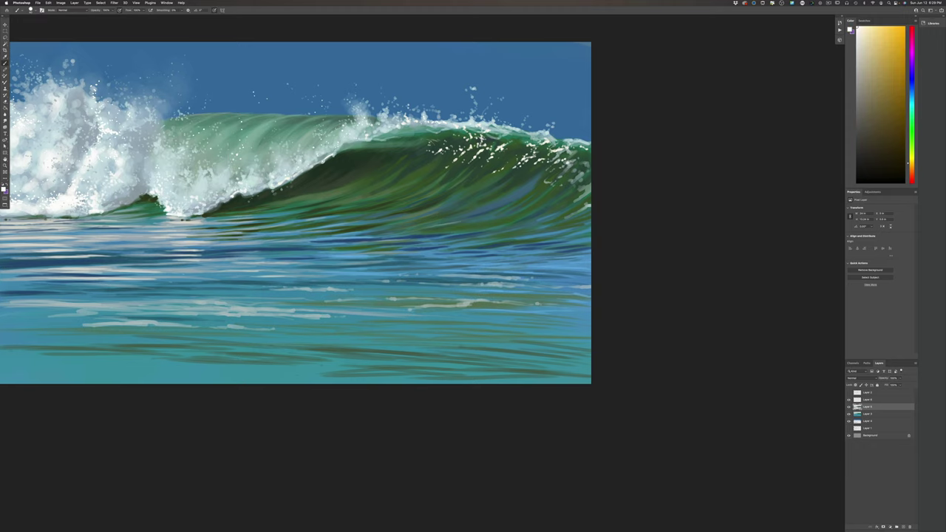
{"action": "mouse_move", "coordinate": [233, 310]}
{"action": "left_mouse_down"}
{"action": "mouse_move", "coordinate": [246, 308]}
{"action": "mouse_move", "coordinate": [208, 310]}
{"action": "left_mouse_up"}
{"action": "mouse_move", "coordinate": [275, 308]}
{"action": "left_mouse_down"}
{"action": "mouse_move", "coordinate": [255, 310]}
{"action": "mouse_move", "coordinate": [267, 309]}
{"action": "left_mouse_up"}
{"action": "mouse_move", "coordinate": [200, 302]}
{"action": "left_mouse_down"}
{"action": "mouse_move", "coordinate": [220, 302]}
{"action": "mouse_move", "coordinate": [140, 304]}
{"action": "mouse_move", "coordinate": [199, 308]}
{"action": "mouse_move", "coordinate": [186, 311]}
{"action": "mouse_move", "coordinate": [107, 305]}
{"action": "left_mouse_up"}
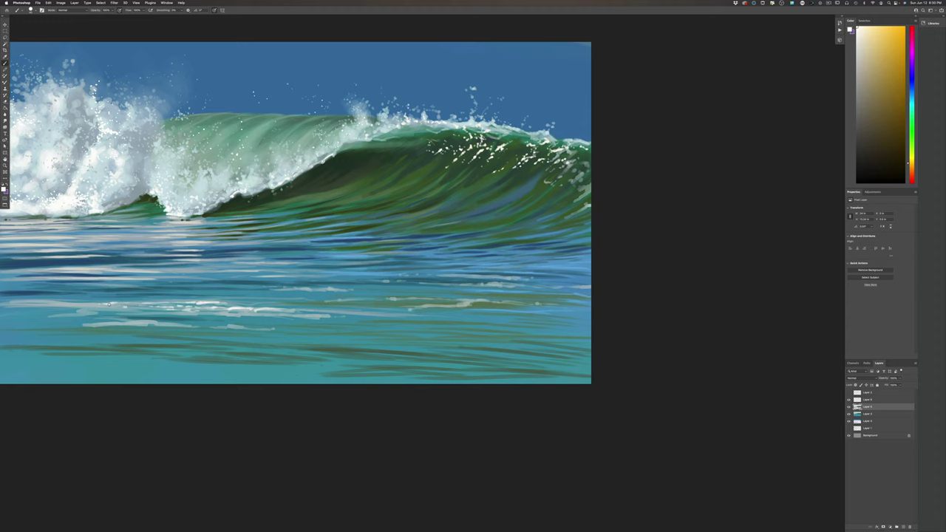
Paint near-white foam highlights and flecks along the upper foam lines in the middle of the water.
{"action": "left_click_drag", "start_coordinate": [300, 288], "coordinate": [269, 289]}
{"action": "left_click_drag", "start_coordinate": [328, 293], "coordinate": [311, 295]}
{"action": "left_click_drag", "start_coordinate": [230, 289], "coordinate": [183, 289]}
{"action": "mouse_move", "coordinate": [250, 288]}
{"action": "left_mouse_down"}
{"action": "mouse_move", "coordinate": [201, 288]}
{"action": "mouse_move", "coordinate": [269, 292]}
{"action": "left_mouse_up"}
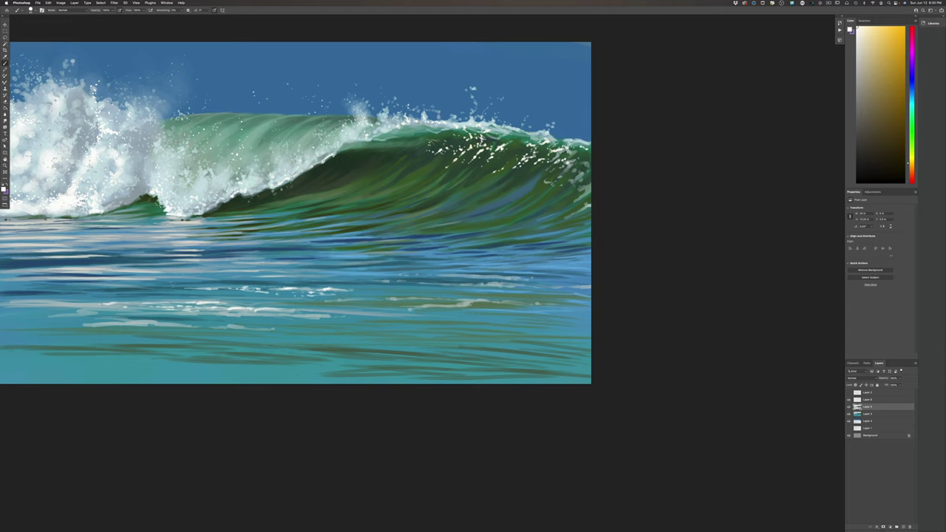
{"action": "left_click_drag", "start_coordinate": [175, 288], "coordinate": [135, 288]}
{"action": "mouse_move", "coordinate": [157, 288]}
{"action": "left_mouse_down"}
{"action": "mouse_move", "coordinate": [200, 287]}
{"action": "mouse_move", "coordinate": [137, 280]}
{"action": "mouse_move", "coordinate": [273, 278]}
{"action": "left_mouse_up"}
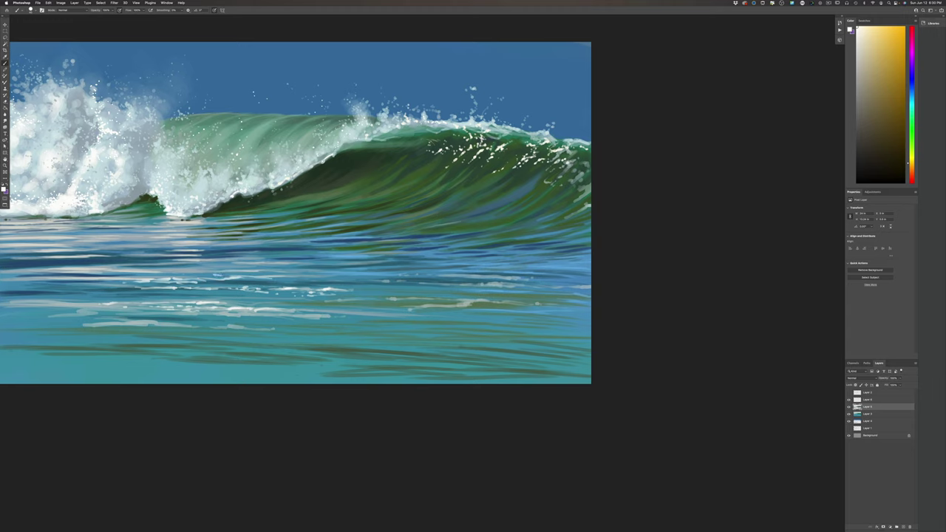
{"action": "left_click_drag", "start_coordinate": [214, 275], "coordinate": [251, 274]}
Paint near-white highlights on the foam lines in the water below the curling wave face.
{"action": "left_click_drag", "start_coordinate": [495, 283], "coordinate": [402, 275]}
{"action": "left_click_drag", "start_coordinate": [384, 281], "coordinate": [368, 281]}
{"action": "left_click_drag", "start_coordinate": [470, 303], "coordinate": [411, 305]}
Extend the near-white foam to both canvas edges and build up the broken foam bands in the lower-left water.
{"action": "key", "text": "super+minus"}
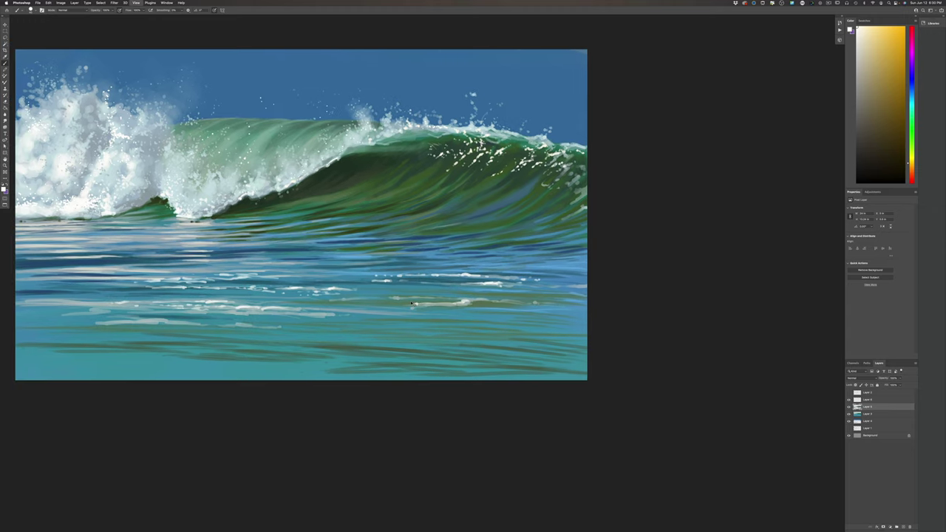
{"action": "key", "text": "super+minus"}
{"action": "key", "text": "super+plus"}
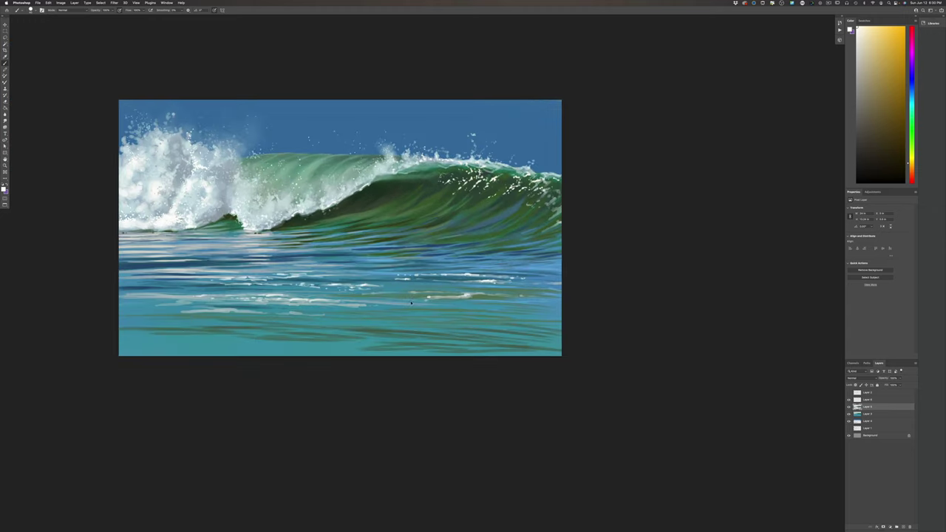
{"action": "left_click_drag", "start_coordinate": [146, 280], "coordinate": [131, 280]}
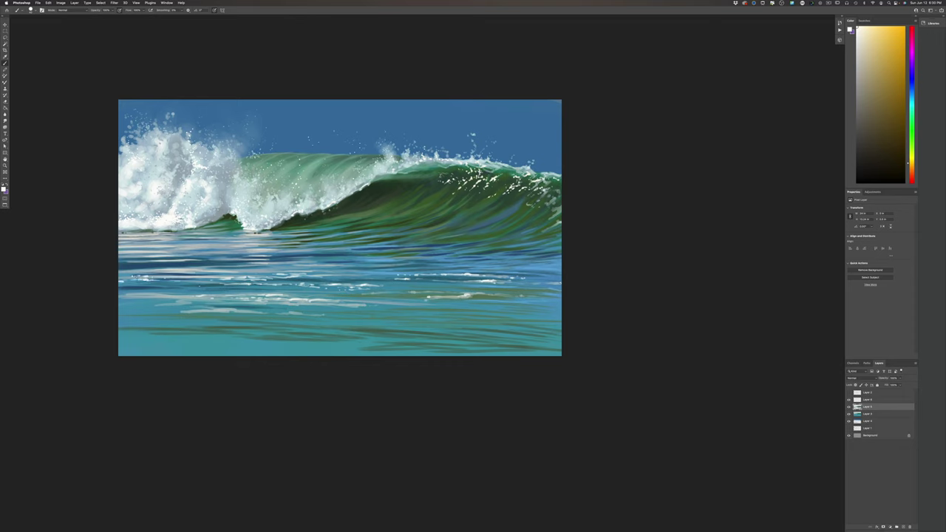
{"action": "left_click_drag", "start_coordinate": [561, 286], "coordinate": [551, 287]}
{"action": "left_click_drag", "start_coordinate": [143, 295], "coordinate": [167, 295]}
{"action": "mouse_move", "coordinate": [209, 311]}
{"action": "left_mouse_down"}
{"action": "mouse_move", "coordinate": [165, 311]}
{"action": "mouse_move", "coordinate": [207, 300]}
{"action": "left_mouse_up"}
{"action": "left_click_drag", "start_coordinate": [173, 299], "coordinate": [160, 299]}
{"action": "mouse_move", "coordinate": [197, 296]}
{"action": "left_mouse_down"}
{"action": "mouse_move", "coordinate": [118, 294]}
{"action": "mouse_move", "coordinate": [120, 312]}
{"action": "mouse_move", "coordinate": [154, 310]}
{"action": "mouse_move", "coordinate": [119, 311]}
{"action": "mouse_move", "coordinate": [205, 304]}
{"action": "left_mouse_up"}
{"action": "mouse_move", "coordinate": [273, 301]}
{"action": "left_mouse_down"}
{"action": "mouse_move", "coordinate": [223, 303]}
{"action": "mouse_move", "coordinate": [269, 304]}
{"action": "left_mouse_up"}
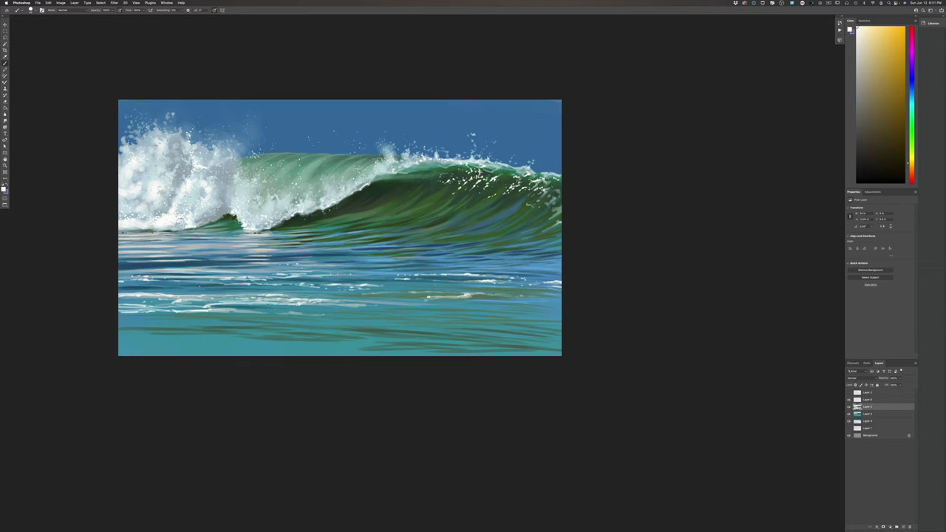
Add a new layer directly above Layer 4 and set the foreground color to a blue sampled from the sky.
{"action": "left_click", "coordinate": [870, 422]}
{"action": "left_click", "coordinate": [897, 523]}
{"action": "left_click", "coordinate": [4, 189]}
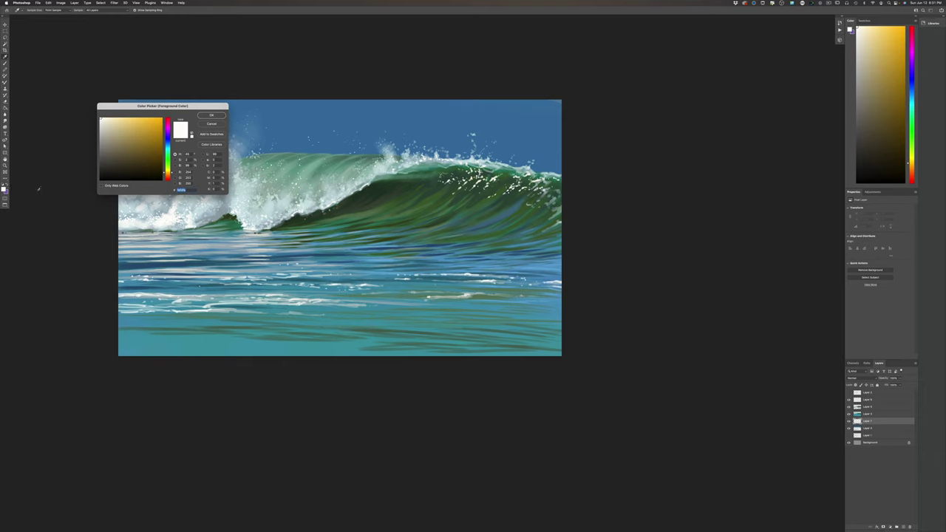
{"action": "left_click", "coordinate": [540, 156]}
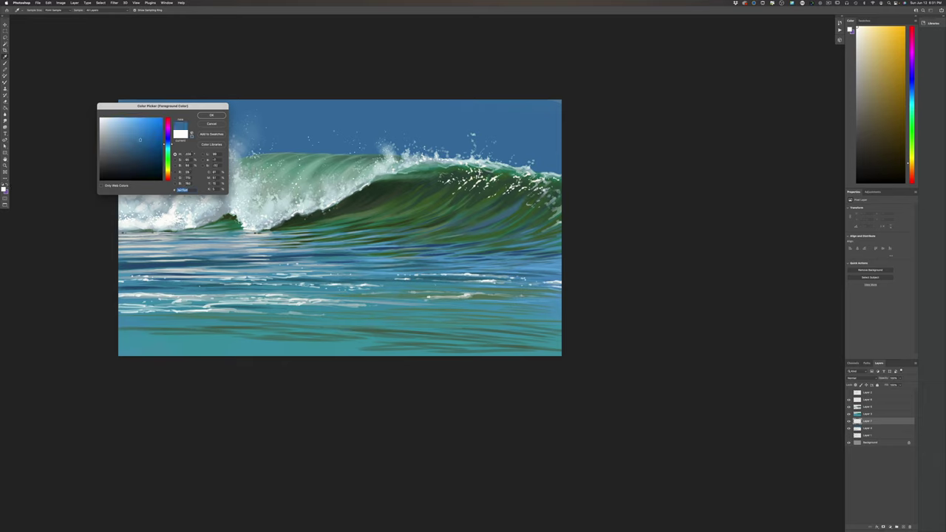
{"action": "key", "text": "Return"}
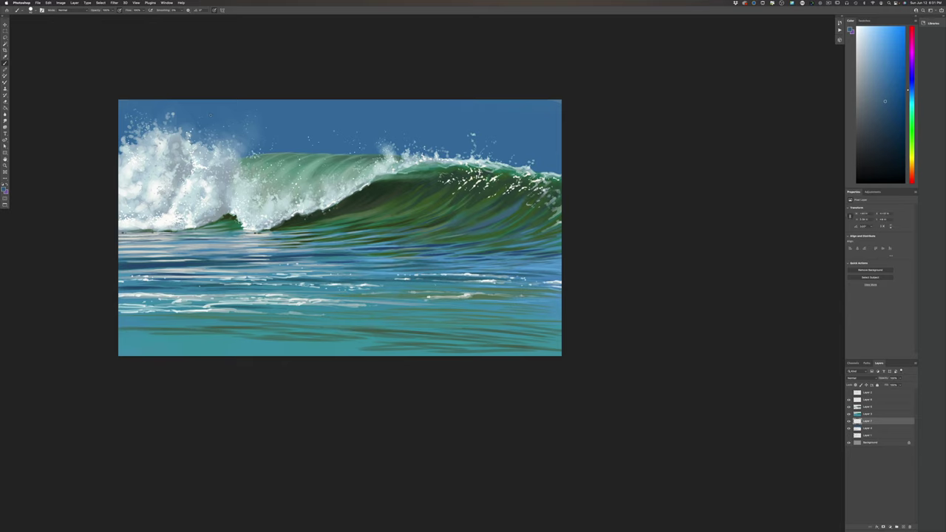
Set a darker blue and paint fine ripples and a dark band of distant water behind the wave crest.
{"action": "key", "text": "n"}
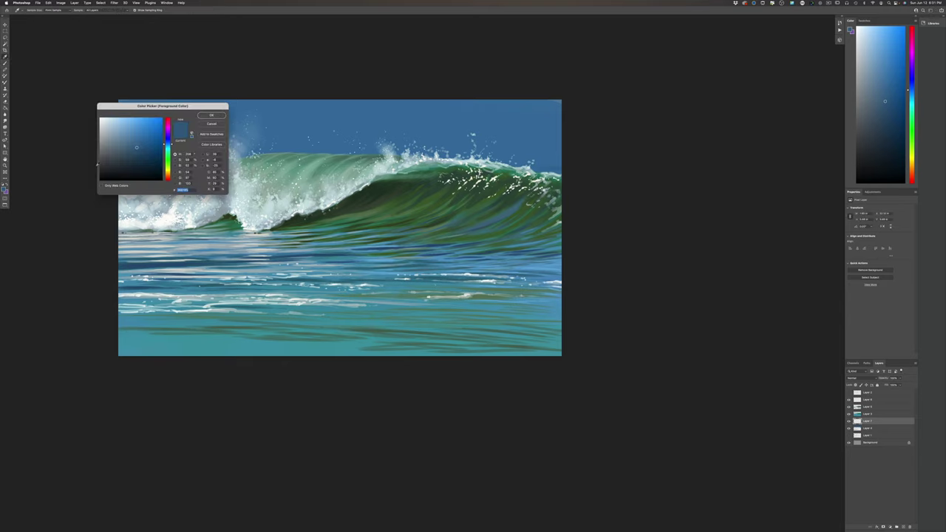
{"action": "left_click", "coordinate": [136, 154]}
{"action": "left_click", "coordinate": [211, 115]}
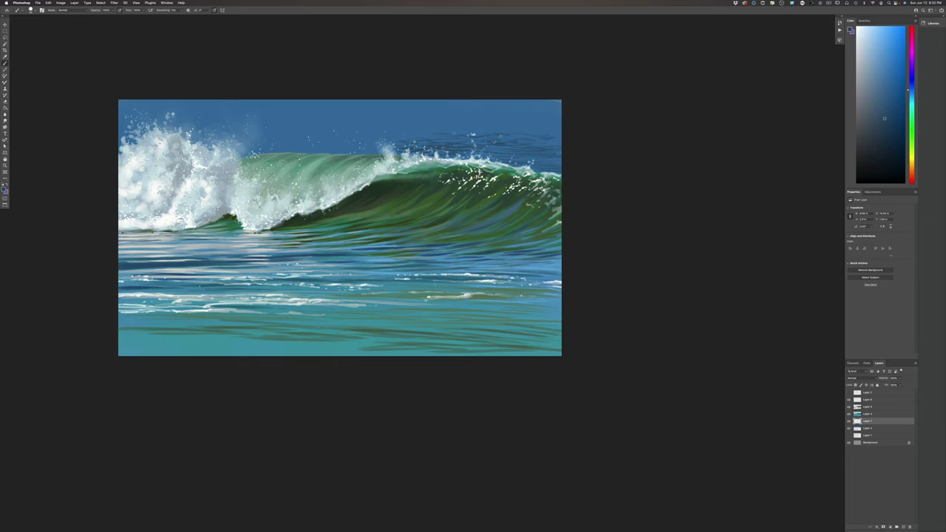
{"action": "left_click_drag", "start_coordinate": [418, 134], "coordinate": [430, 134]}
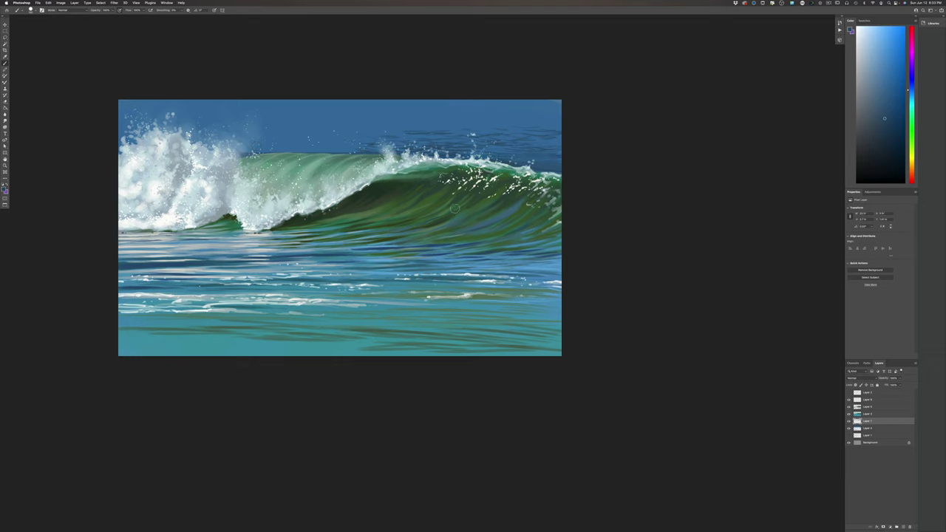
{"action": "left_click_drag", "start_coordinate": [352, 150], "coordinate": [290, 150]}
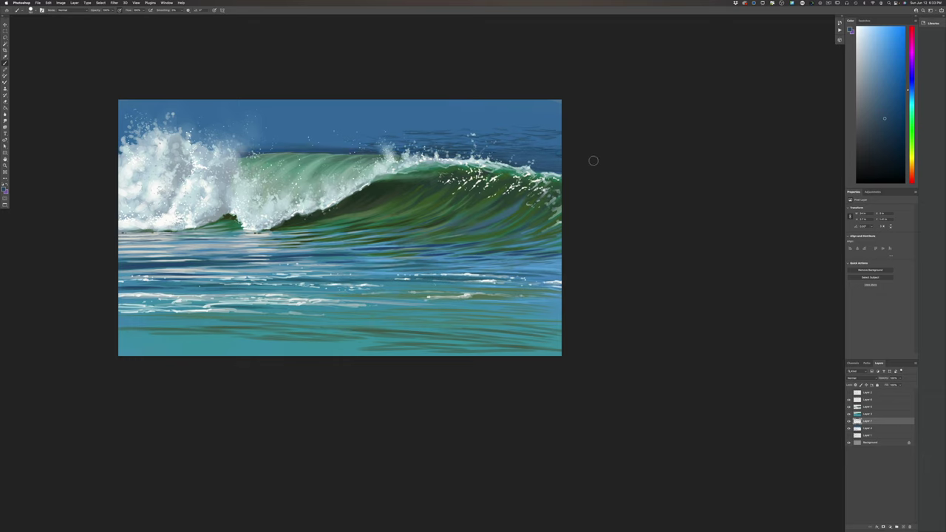
{"action": "left_click_drag", "start_coordinate": [467, 147], "coordinate": [201, 141]}
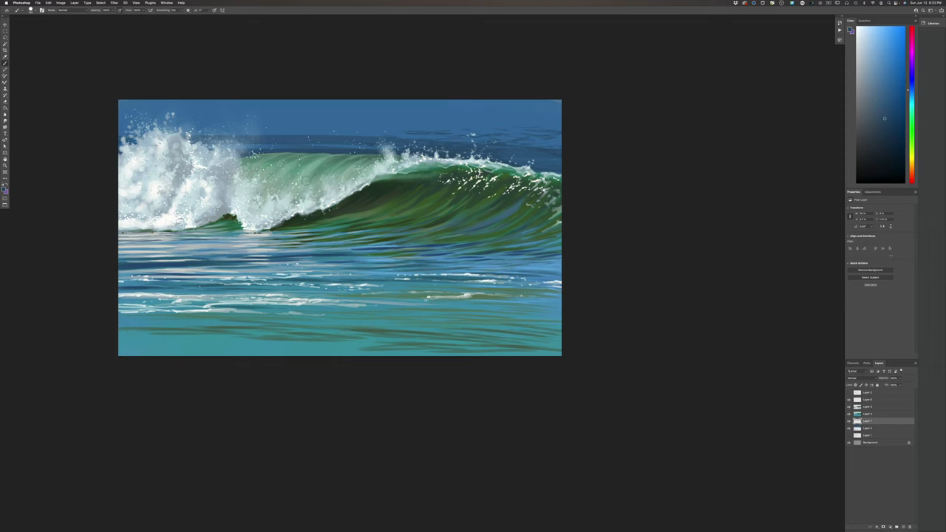
{"action": "left_click_drag", "start_coordinate": [376, 147], "coordinate": [251, 146]}
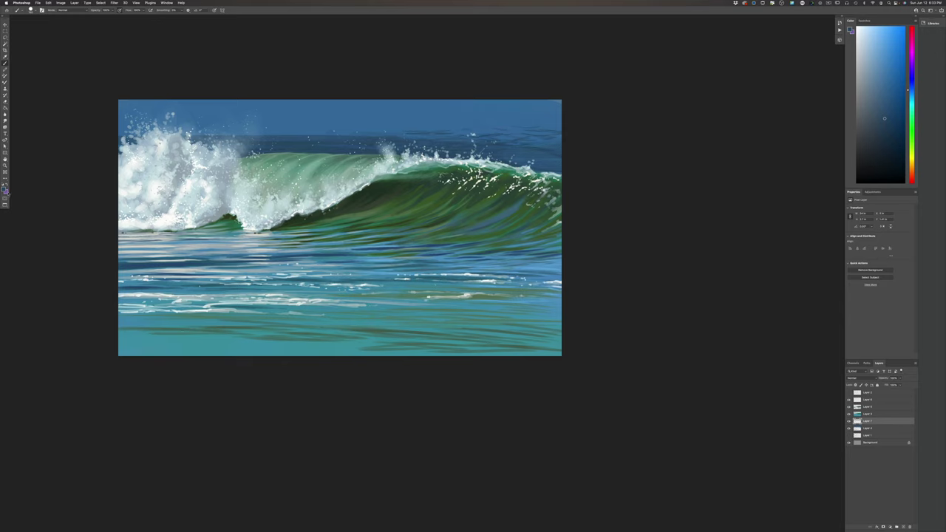
Tint part of the distant water with a slightly richer blue, and add a new layer directly above Layer 7.
{"action": "left_click", "coordinate": [4, 190]}
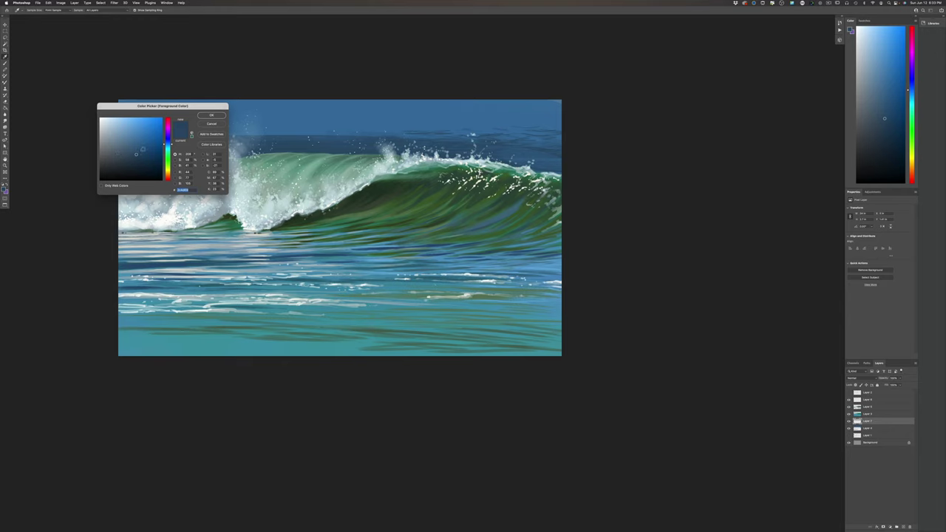
{"action": "left_click", "coordinate": [211, 115]}
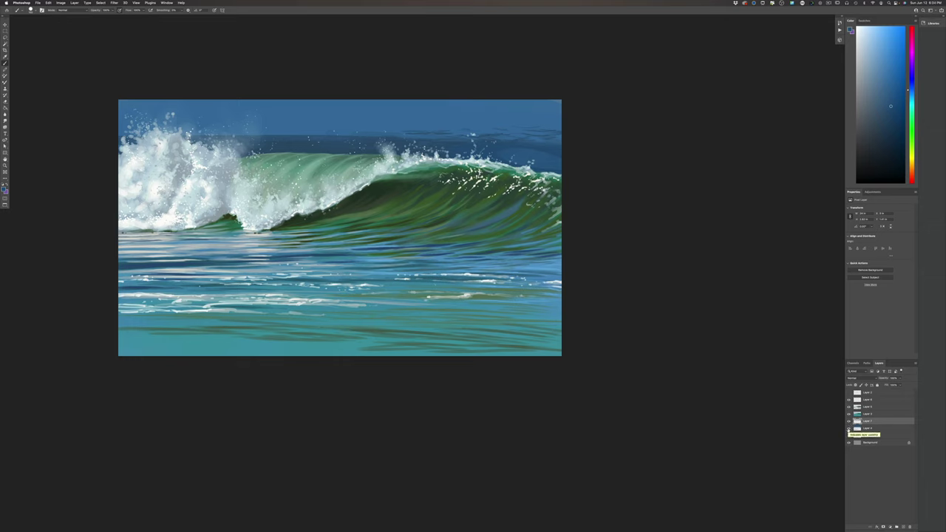
{"action": "left_click", "coordinate": [902, 525]}
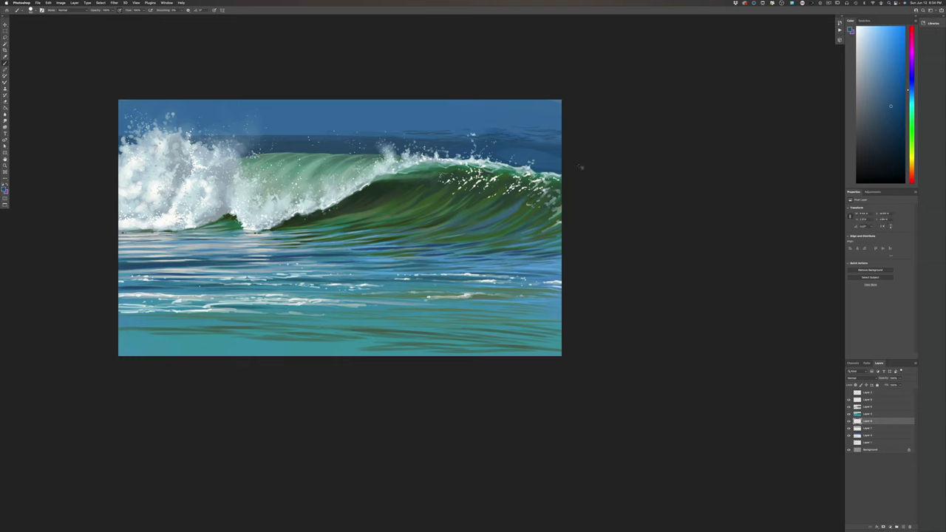
On Layer 7, paint a blue sampled from the sky over the dark band behind the crest to soften it.
{"action": "left_click", "coordinate": [858, 429]}
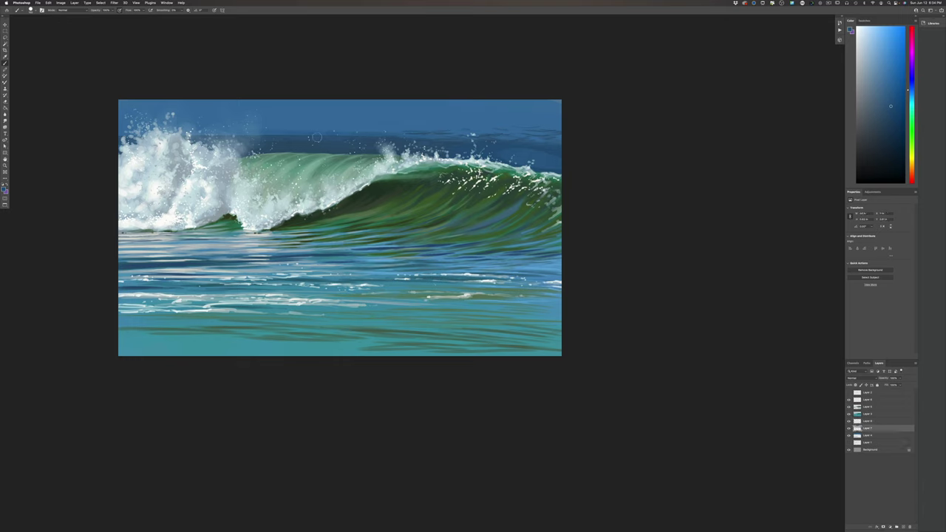
{"action": "left_click", "coordinate": [5, 189]}
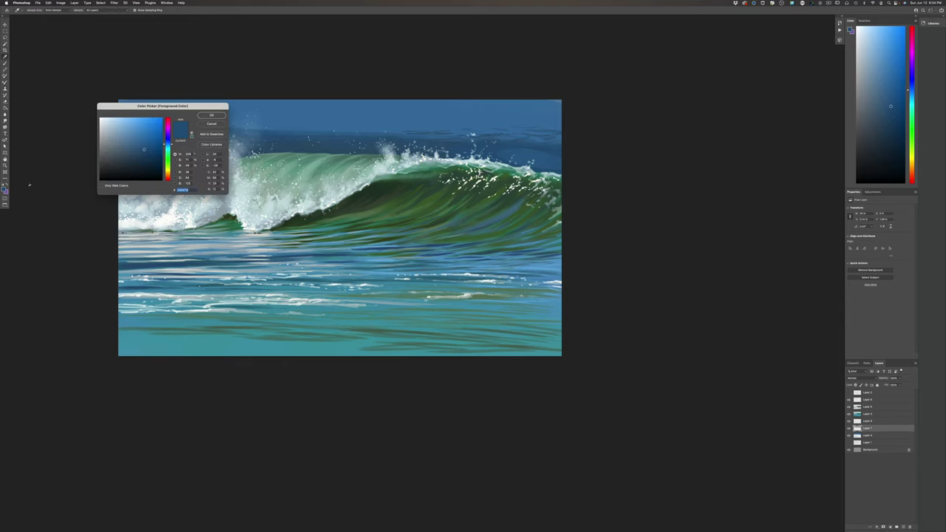
{"action": "left_click", "coordinate": [362, 118]}
{"action": "key", "text": "Return"}
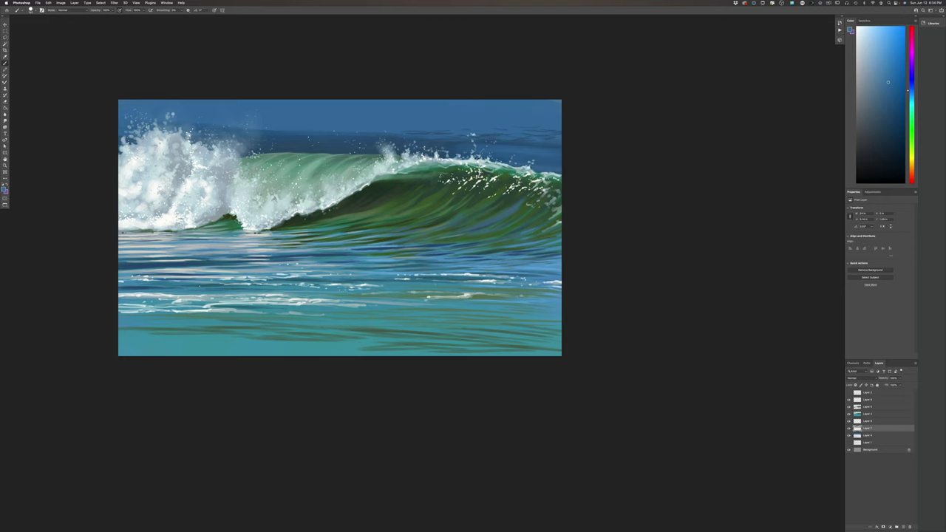
{"action": "left_click_drag", "start_coordinate": [518, 143], "coordinate": [332, 135]}
{"action": "mouse_move", "coordinate": [405, 133]}
{"action": "left_mouse_down"}
{"action": "mouse_move", "coordinate": [453, 132]}
{"action": "mouse_move", "coordinate": [318, 142]}
{"action": "left_mouse_up"}
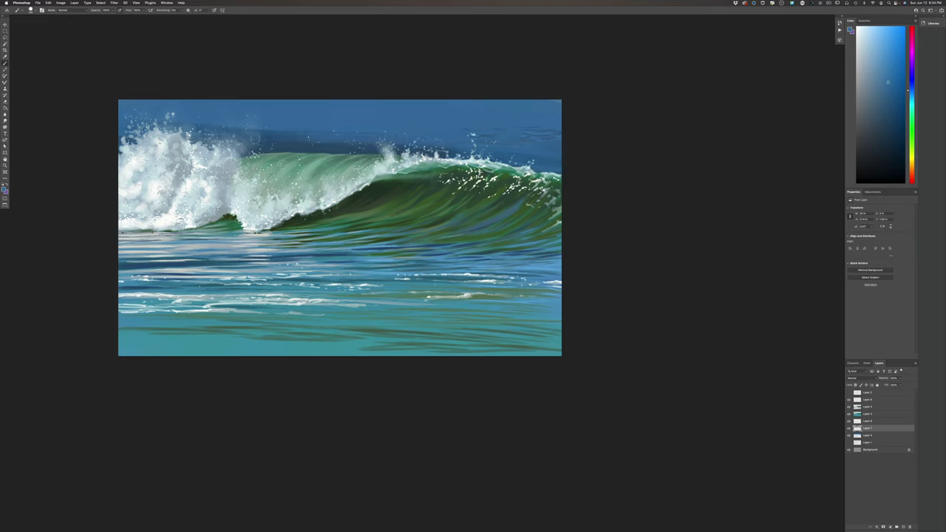
{"action": "mouse_move", "coordinate": [260, 148]}
{"action": "left_mouse_down"}
{"action": "mouse_move", "coordinate": [398, 151]}
{"action": "mouse_move", "coordinate": [230, 140]}
{"action": "left_mouse_up"}
{"action": "left_click_drag", "start_coordinate": [322, 141], "coordinate": [263, 133]}
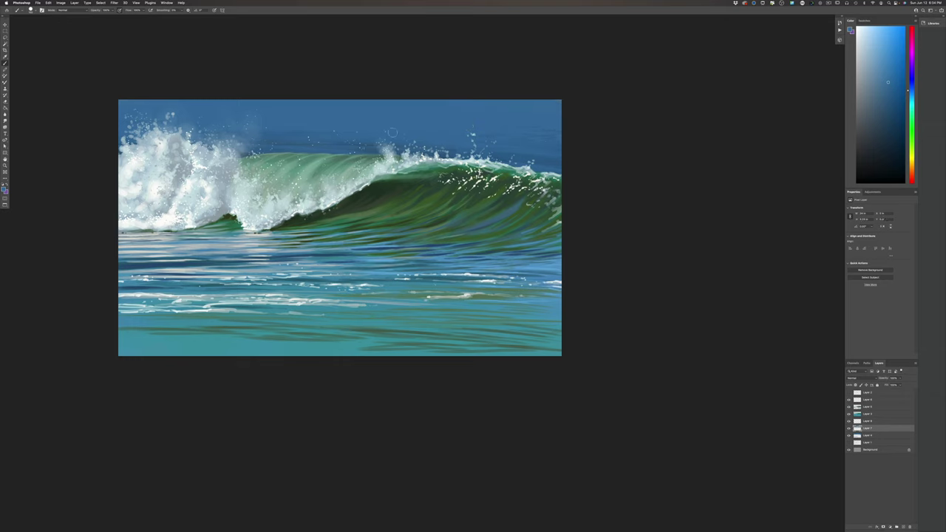
Set a darker blue and paint a few soft ripples in the distant water just above the wave crest.
{"action": "left_click", "coordinate": [4, 189]}
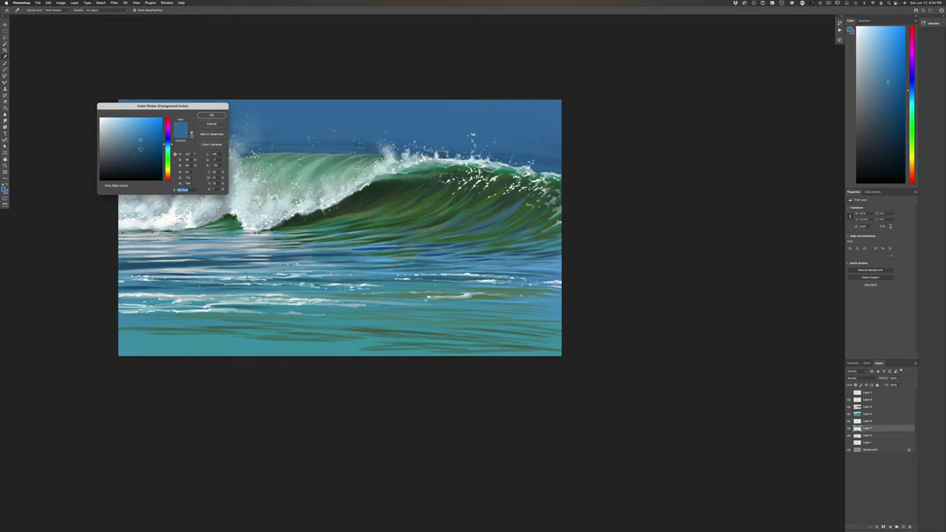
{"action": "left_click", "coordinate": [140, 148]}
{"action": "left_click", "coordinate": [211, 115]}
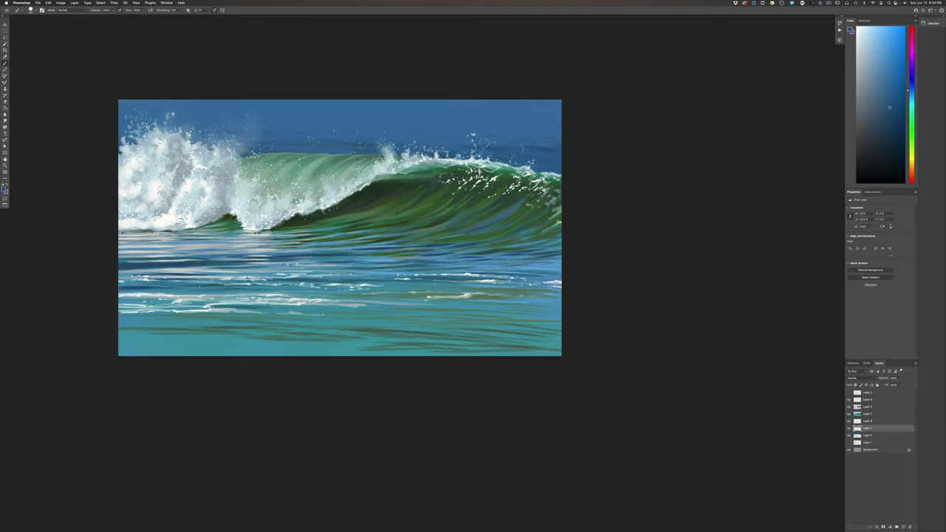
Toggle the visibility of the base water layer to check what it contributes, leaving it visible and selected.
{"action": "left_click", "coordinate": [848, 413]}
{"action": "left_click", "coordinate": [848, 414]}
{"action": "left_click", "coordinate": [848, 414]}
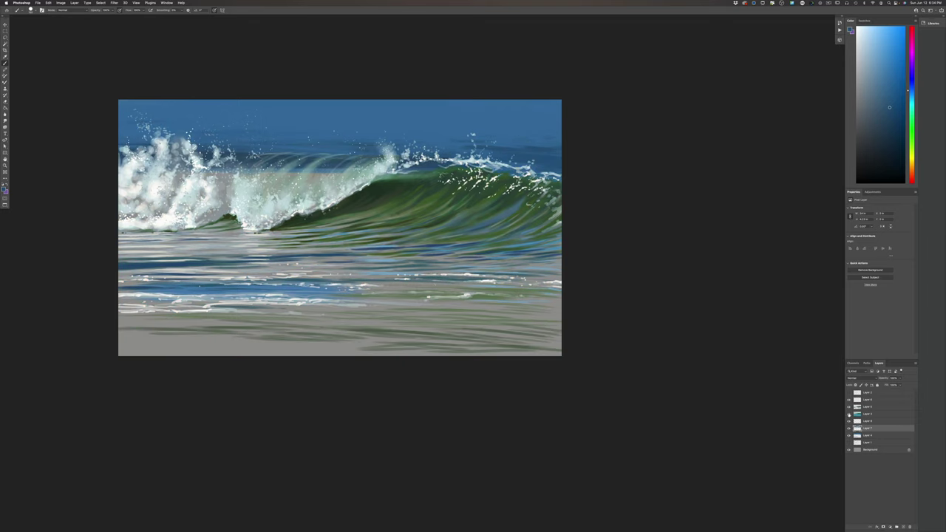
{"action": "left_click", "coordinate": [848, 414]}
{"action": "left_click", "coordinate": [869, 414]}
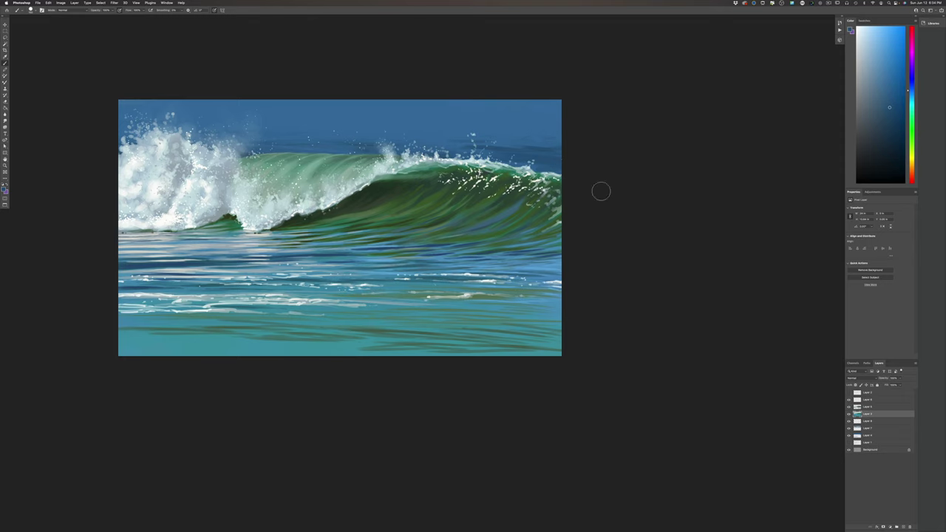
On Layer 7, spread dark blue ripples across the distant water and darken the top of the canvas with a gradient.
{"action": "left_click", "coordinate": [865, 428]}
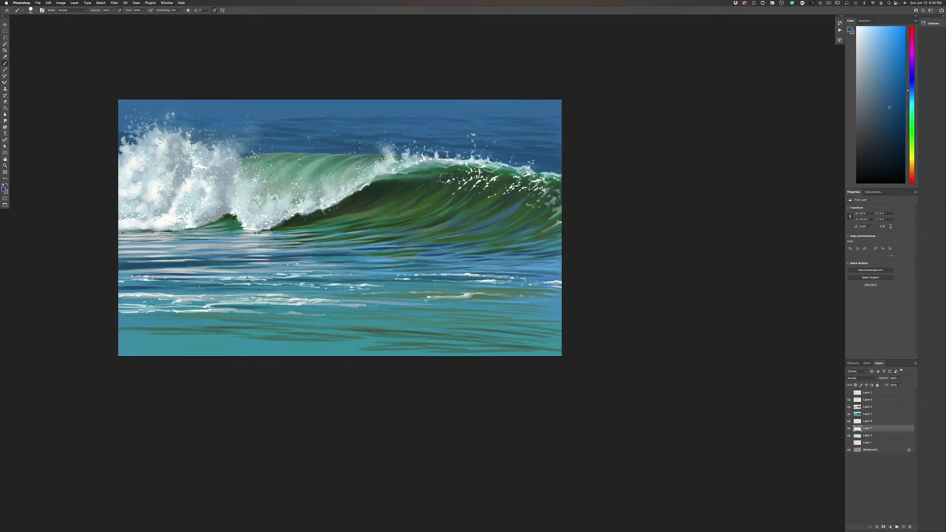
{"action": "left_click", "coordinate": [5, 109]}
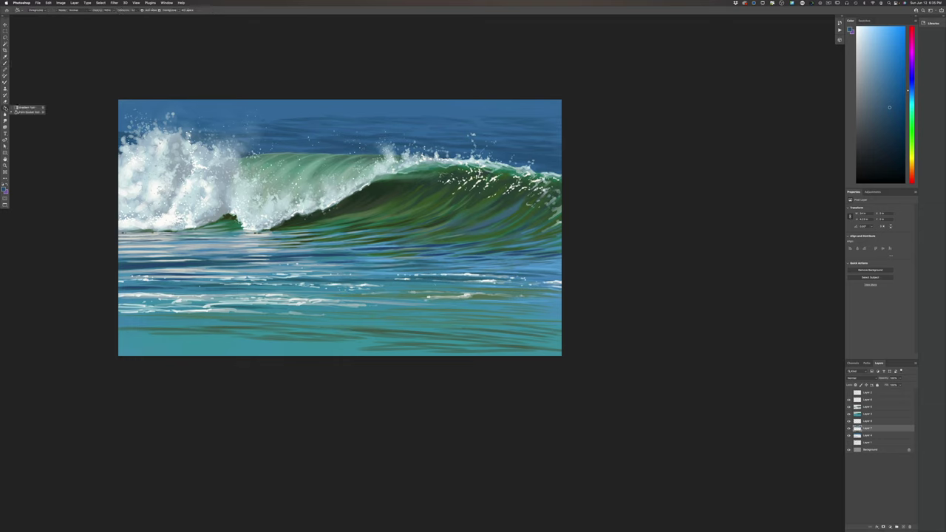
{"action": "left_click", "coordinate": [19, 108]}
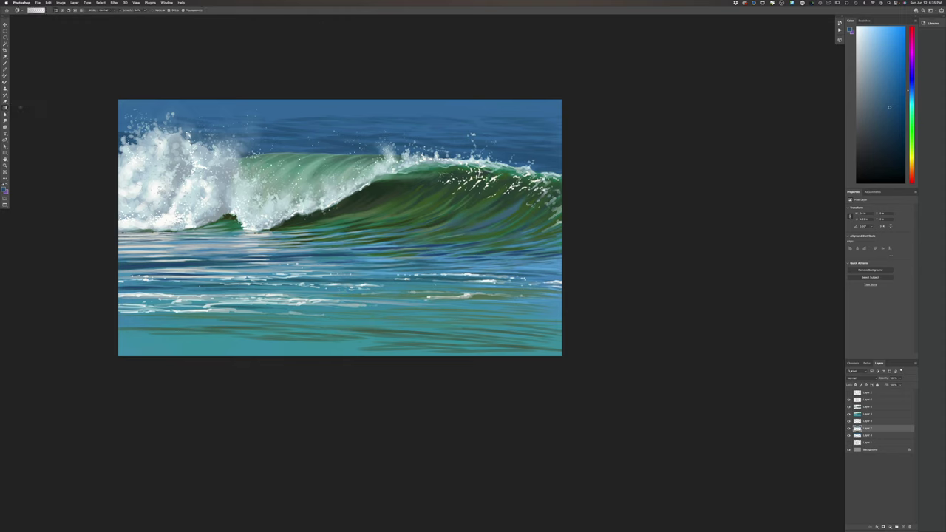
{"action": "left_click_drag", "start_coordinate": [325, 96], "coordinate": [301, 127]}
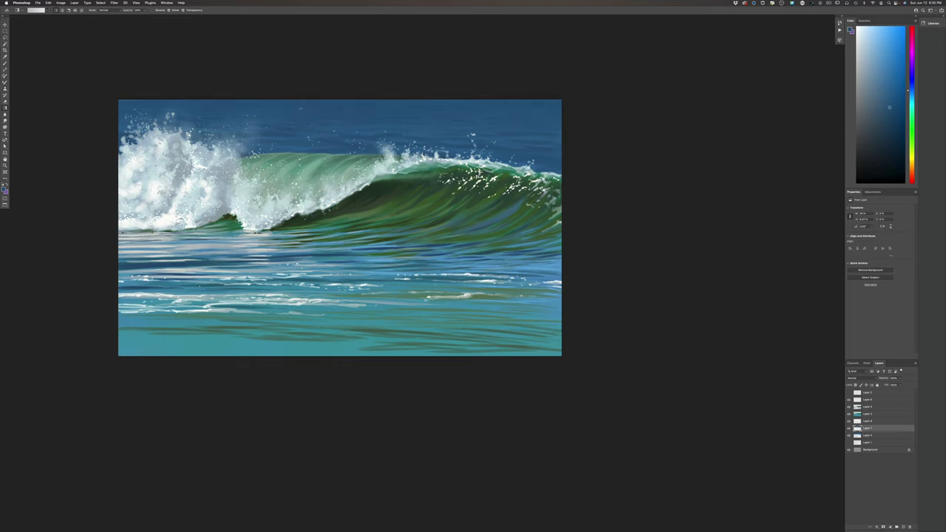
Set a lighter blue and brush thin horizontal ripples into the dark distant water just above the wave crest.
{"action": "left_click", "coordinate": [5, 189]}
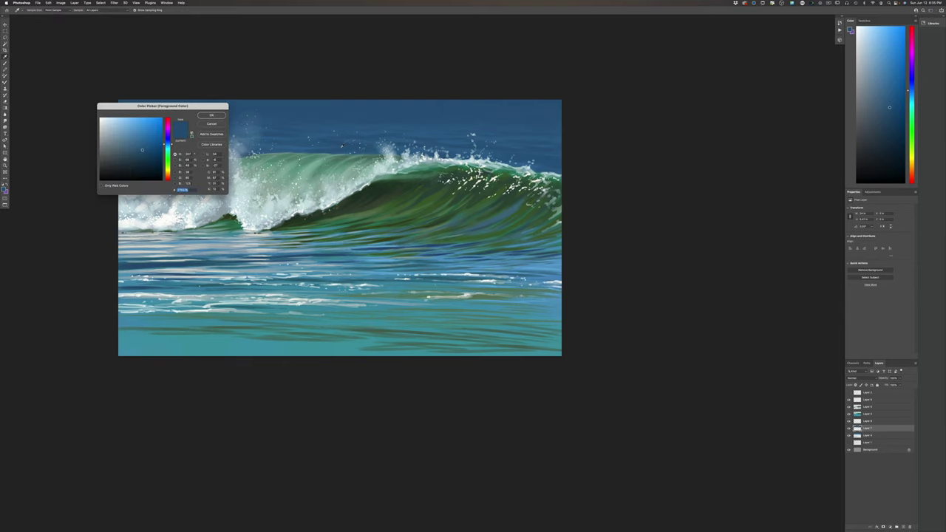
{"action": "left_click", "coordinate": [140, 145]}
{"action": "left_click", "coordinate": [138, 136]}
{"action": "left_click", "coordinate": [211, 115]}
{"action": "key", "text": "bracketleft"}
{"action": "key", "text": "bracketleft"}
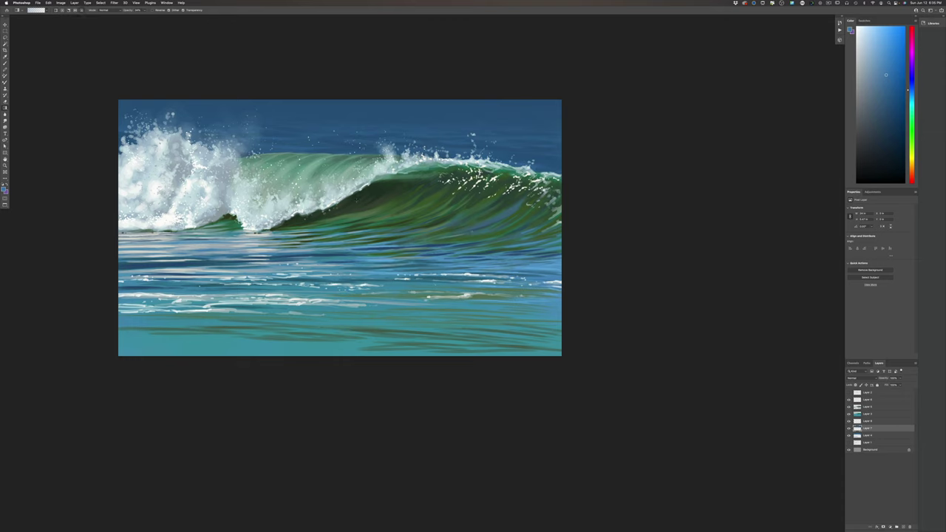
{"action": "left_click", "coordinate": [9, 64]}
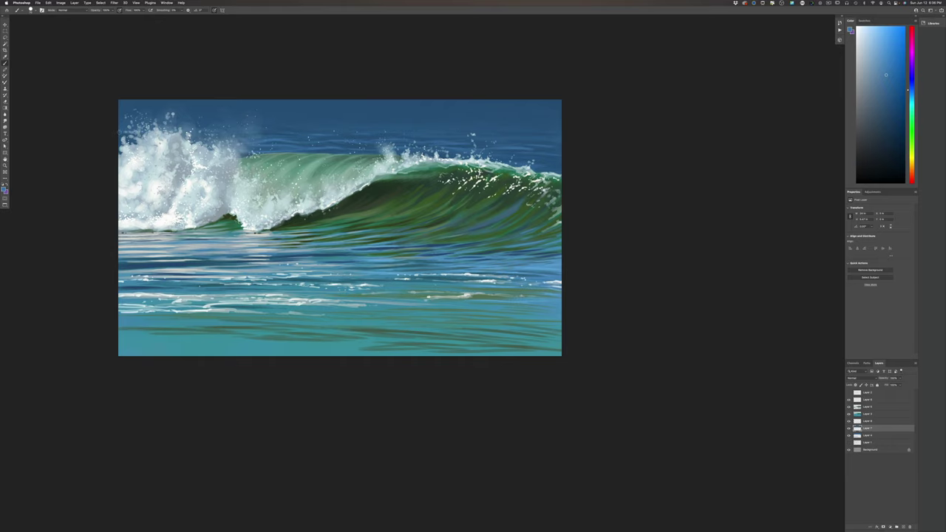
{"action": "key", "text": "super+minus"}
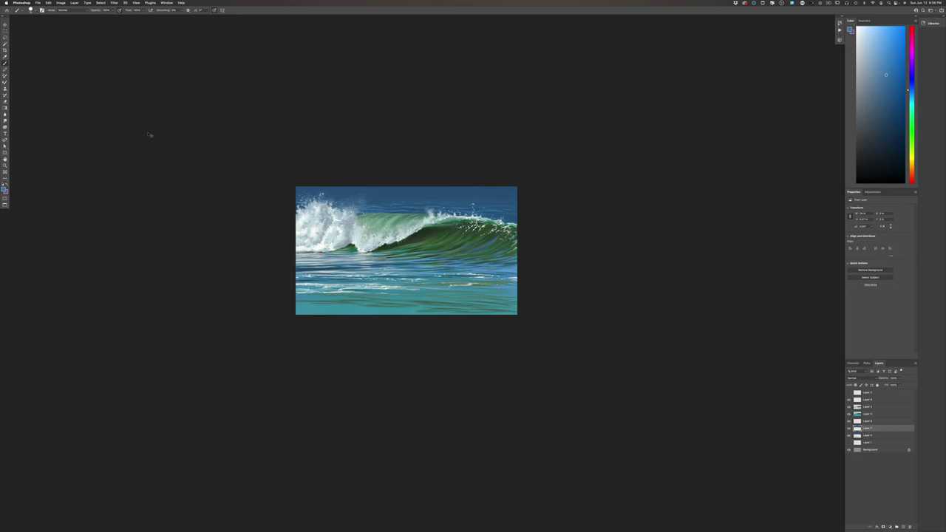
{"action": "key", "text": "super+plus"}
Change the foreground color to a light green.
{"action": "left_click", "coordinate": [4, 190]}
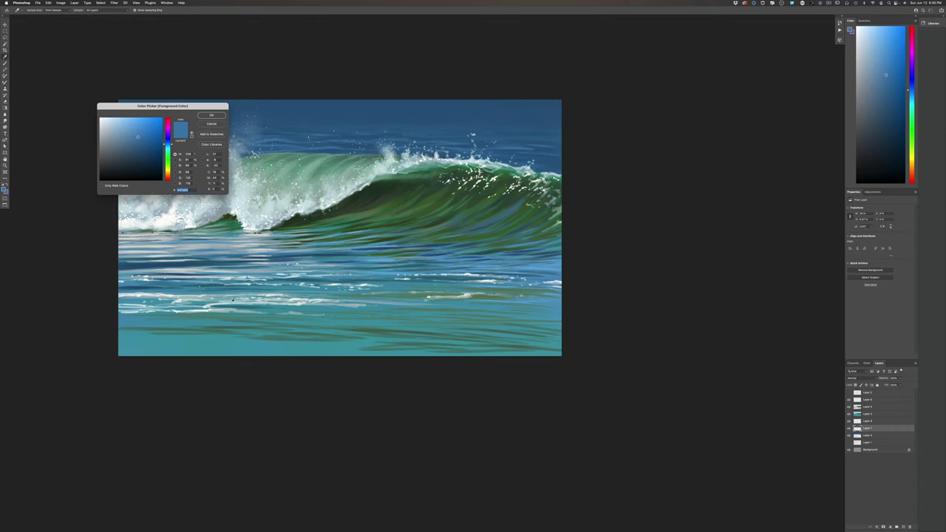
{"action": "left_click", "coordinate": [226, 286]}
{"action": "left_click_drag", "start_coordinate": [117, 134], "coordinate": [118, 130]}
{"action": "left_click_drag", "start_coordinate": [168, 152], "coordinate": [168, 161]}
{"action": "left_click", "coordinate": [203, 114]}
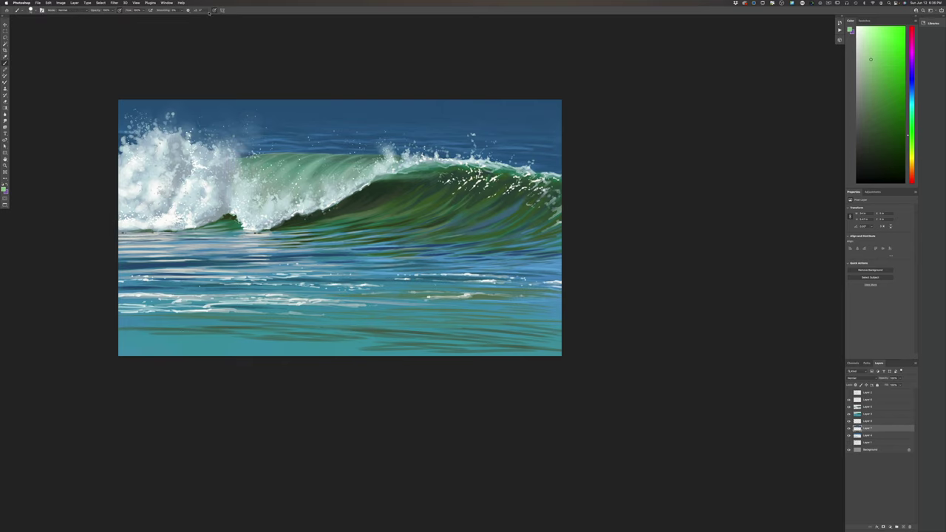
With a larger, lower-opacity brush, glaze light green over the foreground shallows on the base water layer, strongest toward the lower-left corner.
{"action": "left_click", "coordinate": [112, 11]}
{"action": "left_click", "coordinate": [102, 16]}
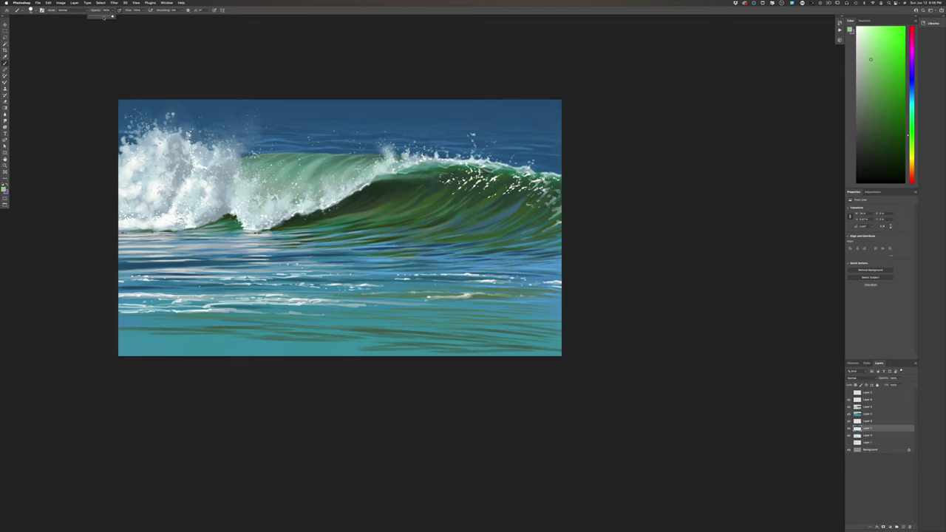
{"action": "left_click", "coordinate": [116, 63]}
{"action": "key", "text": "bracketright"}
{"action": "key", "text": "bracketright"}
{"action": "key", "text": "bracketright"}
{"action": "key", "text": "bracketright"}
{"action": "key", "text": "bracketright"}
{"action": "key", "text": "bracketright"}
{"action": "key", "text": "bracketright"}
{"action": "key", "text": "bracketright"}
{"action": "key", "text": "bracketright"}
{"action": "key", "text": "bracketright"}
{"action": "left_click_drag", "start_coordinate": [109, 356], "coordinate": [166, 357]}
{"action": "left_click", "coordinate": [870, 415]}
{"action": "mouse_move", "coordinate": [134, 347]}
{"action": "left_mouse_down"}
{"action": "mouse_move", "coordinate": [141, 354]}
{"action": "mouse_move", "coordinate": [149, 341]}
{"action": "left_mouse_up"}
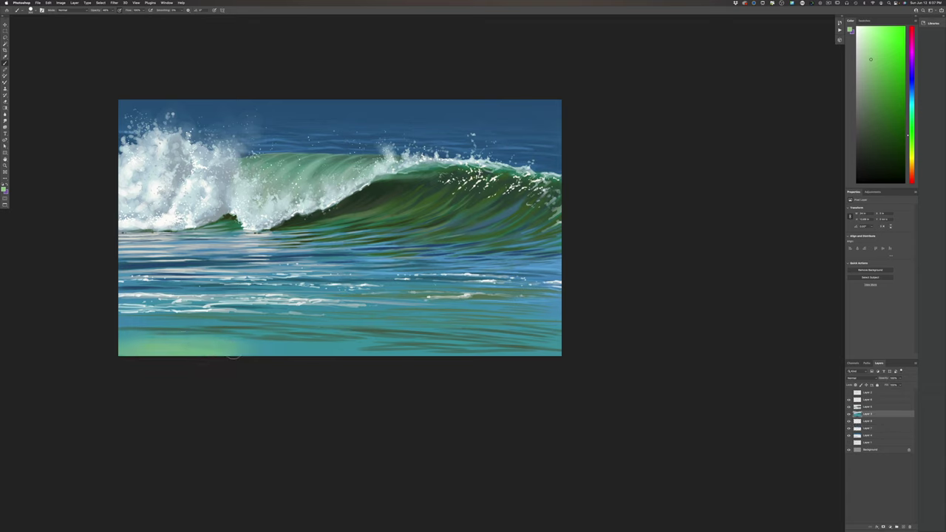
{"action": "mouse_move", "coordinate": [262, 330]}
{"action": "left_mouse_down"}
{"action": "mouse_move", "coordinate": [147, 341]}
{"action": "mouse_move", "coordinate": [295, 349]}
{"action": "mouse_move", "coordinate": [231, 349]}
{"action": "left_mouse_up"}
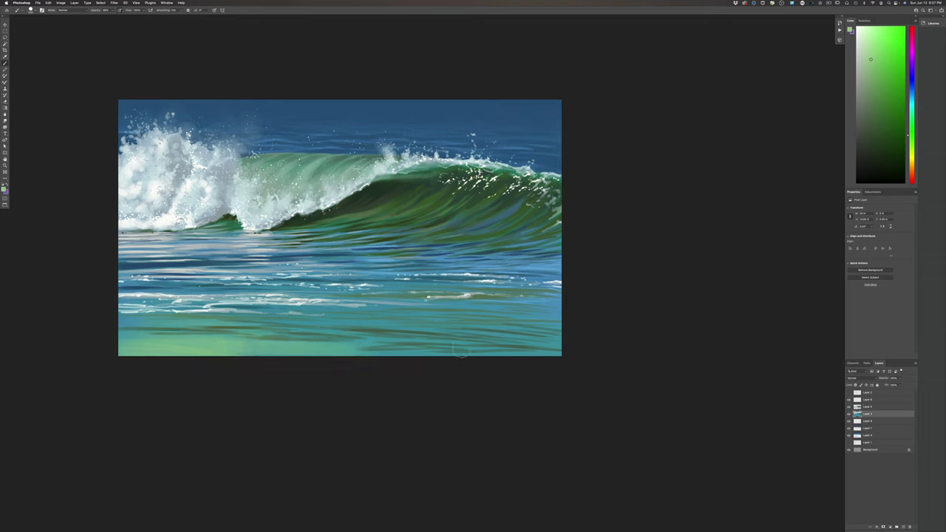
{"action": "mouse_move", "coordinate": [460, 349]}
{"action": "left_mouse_down"}
{"action": "mouse_move", "coordinate": [355, 348]}
{"action": "mouse_move", "coordinate": [570, 367]}
{"action": "mouse_move", "coordinate": [416, 353]}
{"action": "left_mouse_up"}
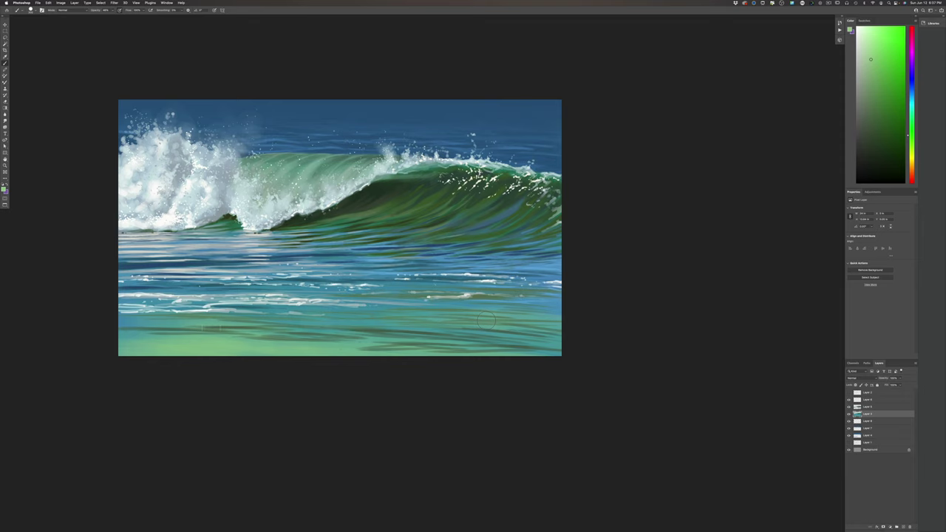
{"action": "left_click_drag", "start_coordinate": [130, 309], "coordinate": [276, 300]}
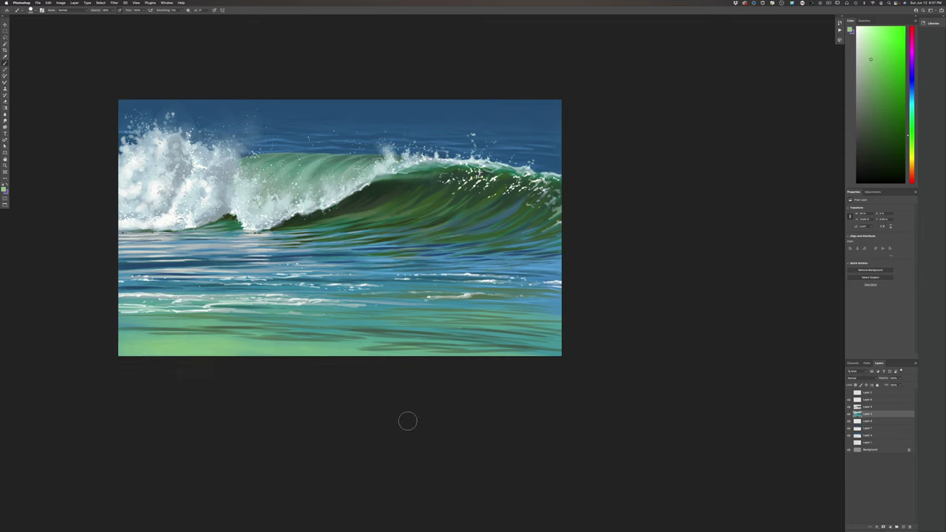
Set the foreground color to a pale gray sampled from the water highlights, lightened slightly, and make the brush smaller at 100% opacity.
{"action": "left_click", "coordinate": [4, 189]}
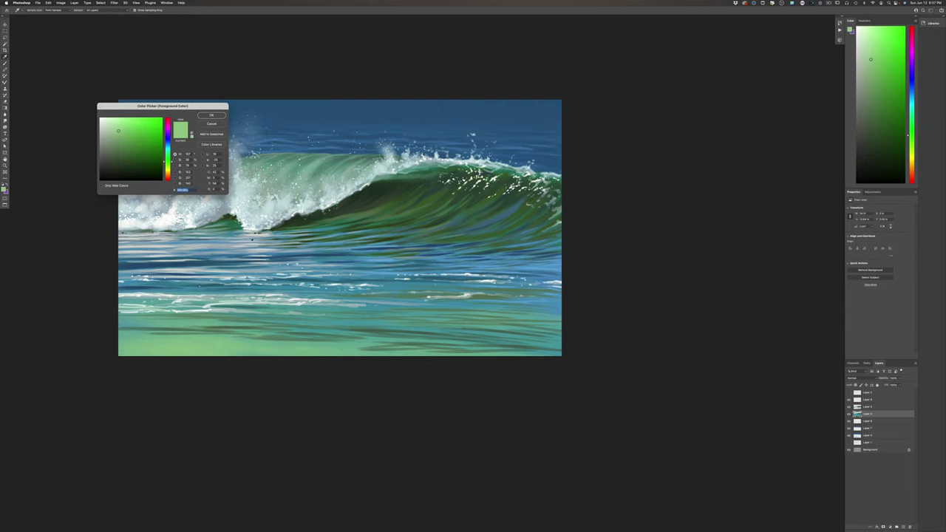
{"action": "left_click", "coordinate": [217, 274]}
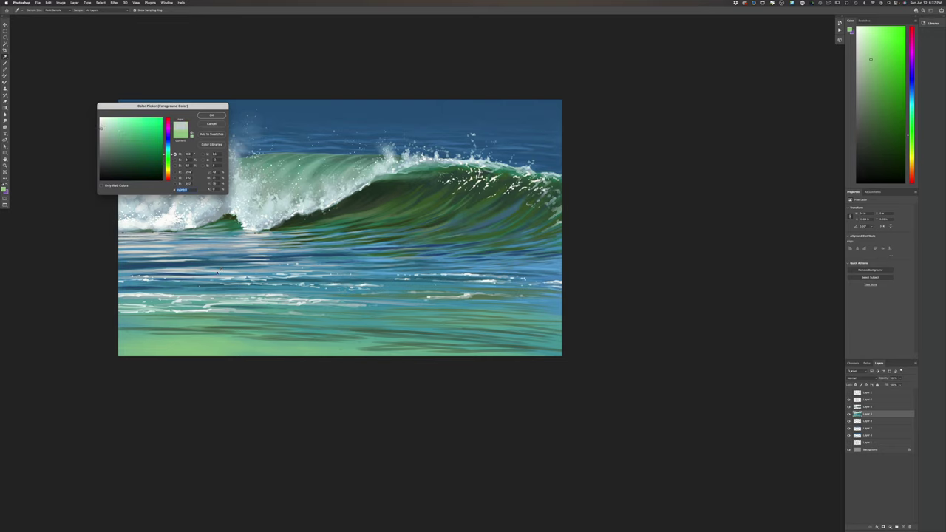
{"action": "left_click", "coordinate": [102, 126]}
{"action": "key", "text": "Return"}
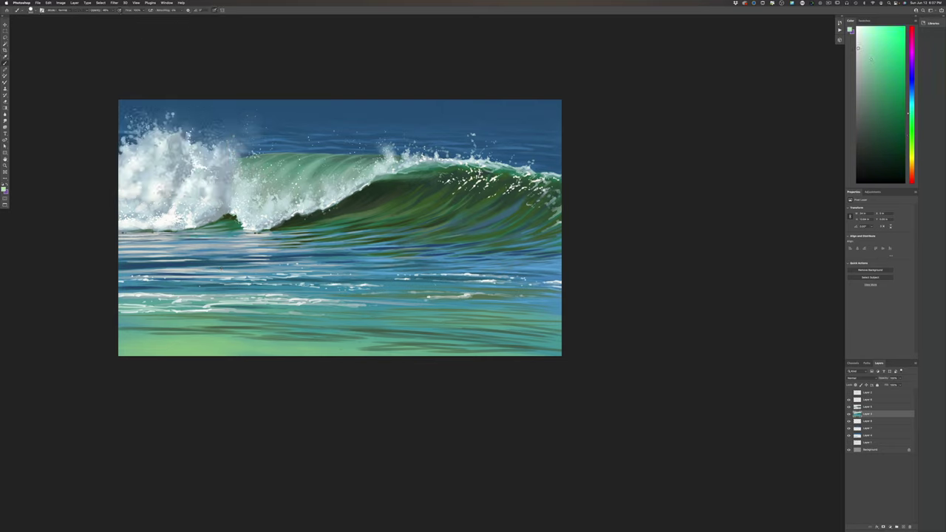
{"action": "left_click", "coordinate": [112, 11]}
{"action": "left_click_drag", "start_coordinate": [112, 16], "coordinate": [125, 17]}
{"action": "key", "text": "bracketleft"}
{"action": "key", "text": "bracketleft"}
{"action": "key", "text": "bracketleft"}
On the uppermost visible layer, brush pale gray horizontal foam streaks across the foreground shallows and along the bottom edge of the painting.
{"action": "mouse_move", "coordinate": [224, 335]}
{"action": "left_mouse_down"}
{"action": "mouse_move", "coordinate": [243, 338]}
{"action": "mouse_move", "coordinate": [226, 337]}
{"action": "left_mouse_up"}
{"action": "left_click", "coordinate": [865, 400]}
{"action": "mouse_move", "coordinate": [234, 334]}
{"action": "left_mouse_down"}
{"action": "mouse_move", "coordinate": [251, 337]}
{"action": "mouse_move", "coordinate": [122, 339]}
{"action": "mouse_move", "coordinate": [279, 334]}
{"action": "mouse_move", "coordinate": [337, 345]}
{"action": "mouse_move", "coordinate": [223, 354]}
{"action": "mouse_move", "coordinate": [256, 354]}
{"action": "mouse_move", "coordinate": [200, 353]}
{"action": "mouse_move", "coordinate": [330, 345]}
{"action": "mouse_move", "coordinate": [341, 334]}
{"action": "mouse_move", "coordinate": [453, 337]}
{"action": "mouse_move", "coordinate": [421, 336]}
{"action": "left_mouse_up"}
{"action": "mouse_move", "coordinate": [457, 335]}
{"action": "left_mouse_down"}
{"action": "mouse_move", "coordinate": [503, 333]}
{"action": "mouse_move", "coordinate": [392, 330]}
{"action": "mouse_move", "coordinate": [469, 330]}
{"action": "left_mouse_up"}
{"action": "left_click_drag", "start_coordinate": [498, 337], "coordinate": [554, 335]}
{"action": "left_click_drag", "start_coordinate": [530, 329], "coordinate": [544, 329]}
{"action": "left_click_drag", "start_coordinate": [466, 344], "coordinate": [442, 344]}
{"action": "left_click_drag", "start_coordinate": [478, 345], "coordinate": [494, 345]}
{"action": "left_click_drag", "start_coordinate": [425, 344], "coordinate": [374, 343]}
{"action": "left_click_drag", "start_coordinate": [419, 347], "coordinate": [368, 349]}
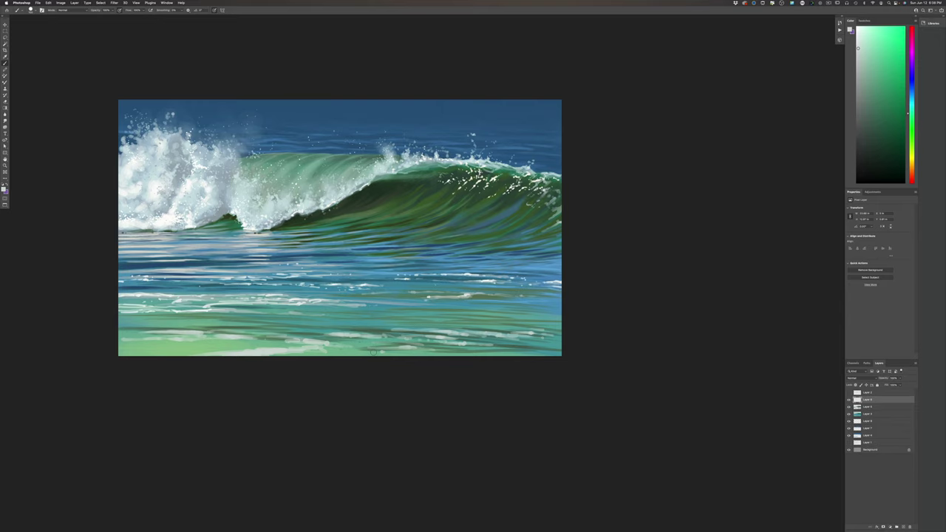
{"action": "left_click_drag", "start_coordinate": [312, 329], "coordinate": [290, 329]}
{"action": "mouse_move", "coordinate": [323, 330]}
{"action": "left_mouse_down"}
{"action": "mouse_move", "coordinate": [280, 330]}
{"action": "mouse_move", "coordinate": [311, 324]}
{"action": "left_mouse_up"}
Change the foreground color to near-white sampled from the bright foam, and paint foam streaks and dabs in the lower-left shallows.
{"action": "left_click", "coordinate": [4, 188]}
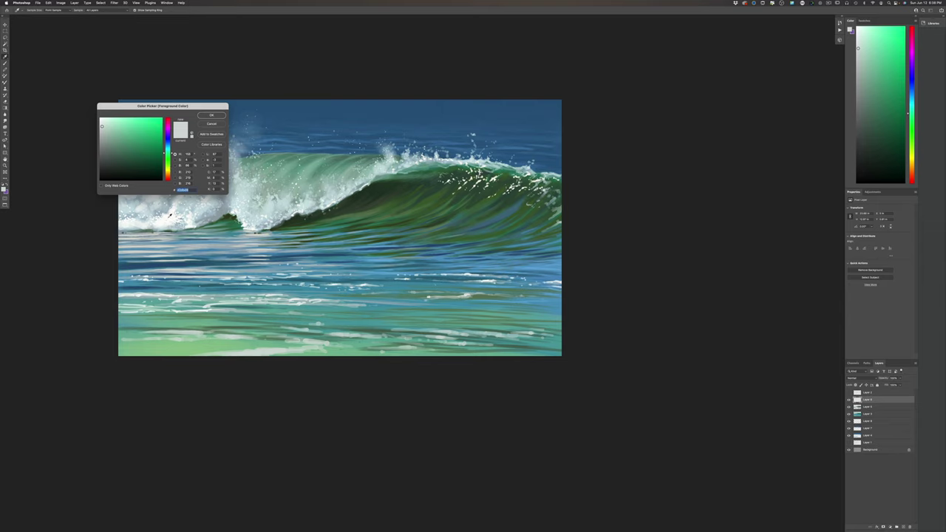
{"action": "left_click", "coordinate": [168, 172]}
{"action": "left_click", "coordinate": [211, 115]}
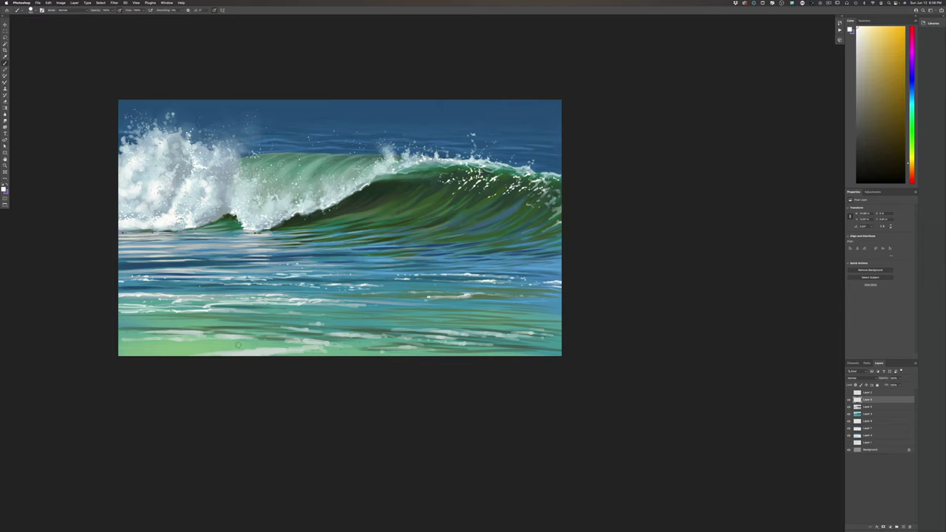
{"action": "mouse_move", "coordinate": [265, 348]}
{"action": "left_mouse_down"}
{"action": "mouse_move", "coordinate": [250, 351]}
{"action": "mouse_move", "coordinate": [316, 348]}
{"action": "mouse_move", "coordinate": [203, 352]}
{"action": "mouse_move", "coordinate": [164, 332]}
{"action": "mouse_move", "coordinate": [140, 334]}
{"action": "mouse_move", "coordinate": [231, 336]}
{"action": "mouse_move", "coordinate": [182, 336]}
{"action": "left_mouse_up"}
{"action": "left_click", "coordinate": [188, 350]}
{"action": "left_click", "coordinate": [181, 349]}
{"action": "left_click", "coordinate": [184, 334]}
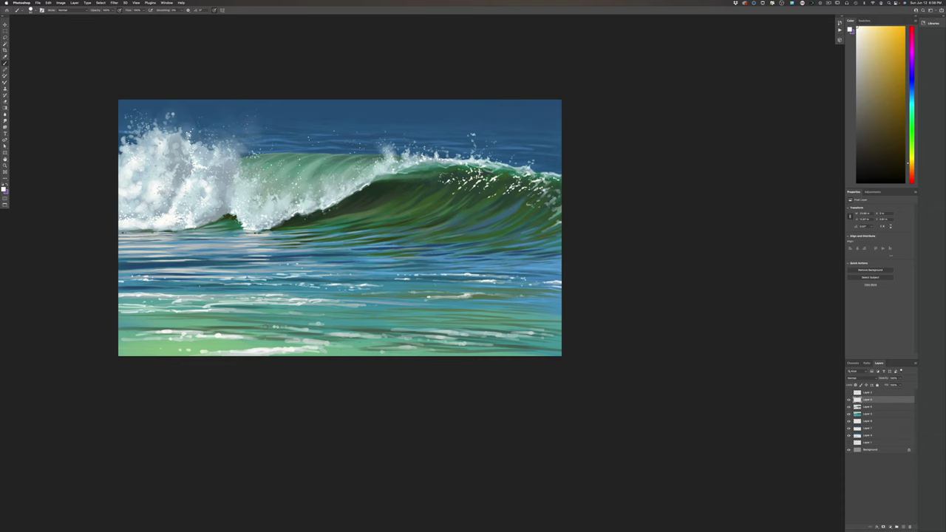
Paint near-white horizontal foam highlights across the foreground water, including the far left, the right side and the band below the middle ripples.
{"action": "mouse_move", "coordinate": [305, 328]}
{"action": "left_mouse_down"}
{"action": "mouse_move", "coordinate": [254, 328]}
{"action": "mouse_move", "coordinate": [326, 323]}
{"action": "mouse_move", "coordinate": [302, 324]}
{"action": "mouse_move", "coordinate": [362, 334]}
{"action": "mouse_move", "coordinate": [322, 335]}
{"action": "mouse_move", "coordinate": [362, 331]}
{"action": "mouse_move", "coordinate": [334, 326]}
{"action": "left_mouse_up"}
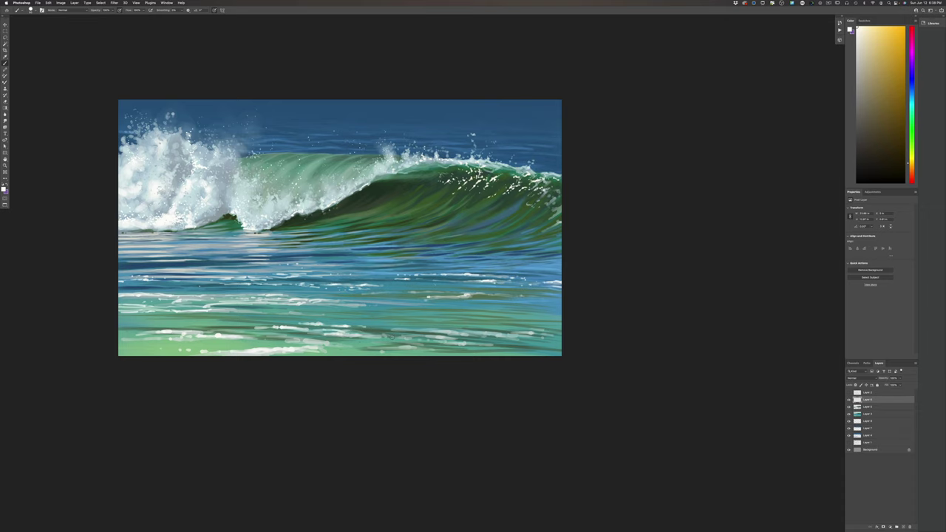
{"action": "mouse_move", "coordinate": [136, 323]}
{"action": "left_mouse_down"}
{"action": "mouse_move", "coordinate": [121, 326]}
{"action": "mouse_move", "coordinate": [171, 325]}
{"action": "left_mouse_up"}
{"action": "mouse_move", "coordinate": [479, 334]}
{"action": "left_mouse_down"}
{"action": "mouse_move", "coordinate": [560, 334]}
{"action": "mouse_move", "coordinate": [510, 333]}
{"action": "left_mouse_up"}
{"action": "left_click_drag", "start_coordinate": [438, 325], "coordinate": [452, 326]}
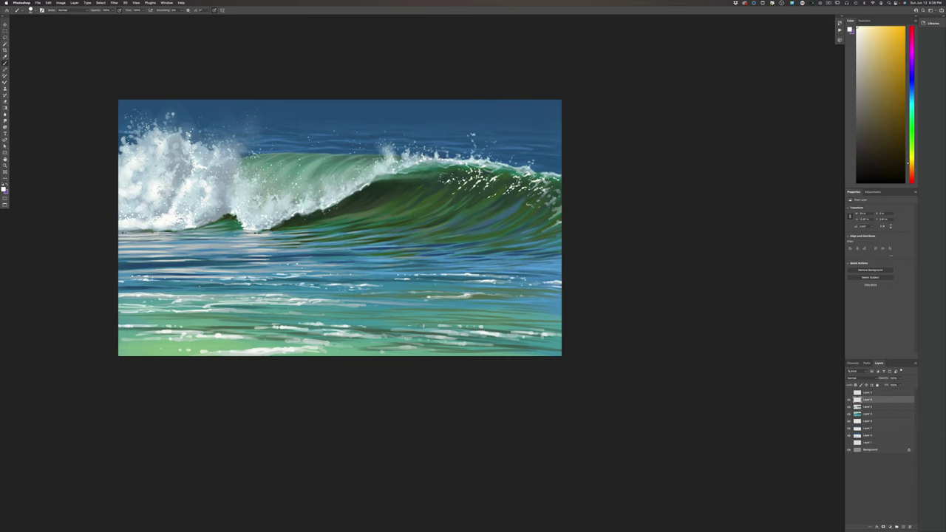
{"action": "left_click_drag", "start_coordinate": [349, 305], "coordinate": [393, 305]}
{"action": "left_click_drag", "start_coordinate": [374, 304], "coordinate": [473, 307]}
{"action": "left_click_drag", "start_coordinate": [415, 305], "coordinate": [437, 315]}
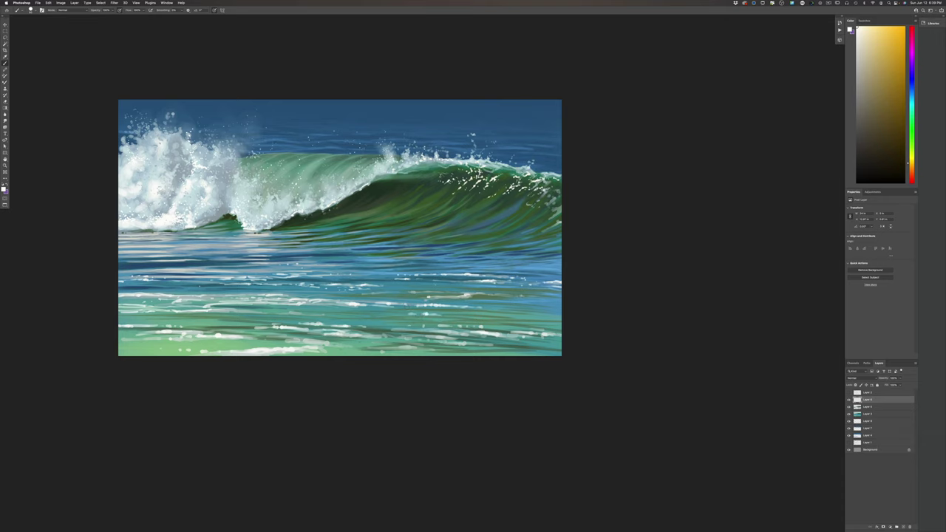
Add broken near-white foam dashes and dots along the bottom edge, through the green shallows and near the right edge of the water.
{"action": "mouse_move", "coordinate": [313, 350]}
{"action": "left_mouse_down"}
{"action": "mouse_move", "coordinate": [382, 350]}
{"action": "mouse_move", "coordinate": [356, 347]}
{"action": "left_mouse_up"}
{"action": "left_click", "coordinate": [347, 350]}
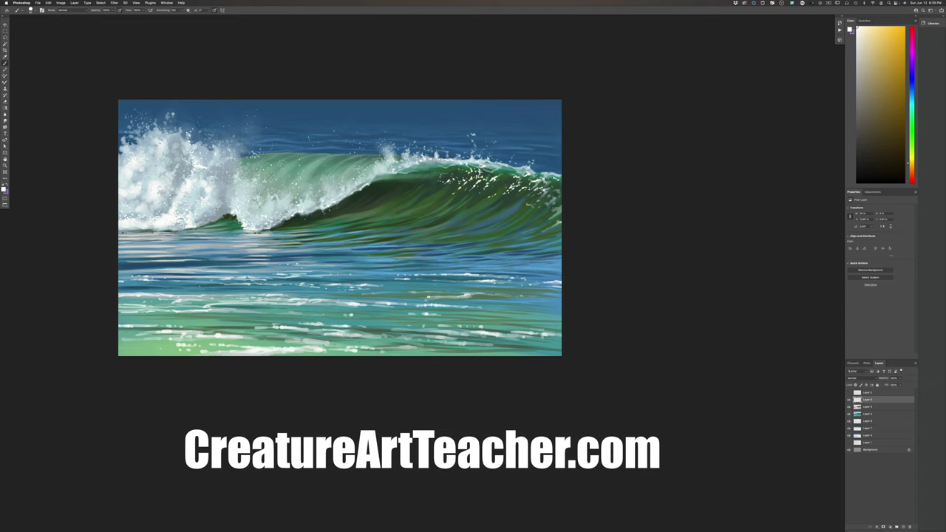
{"action": "left_click_drag", "start_coordinate": [328, 315], "coordinate": [374, 316]}
{"action": "left_click_drag", "start_coordinate": [302, 314], "coordinate": [239, 312]}
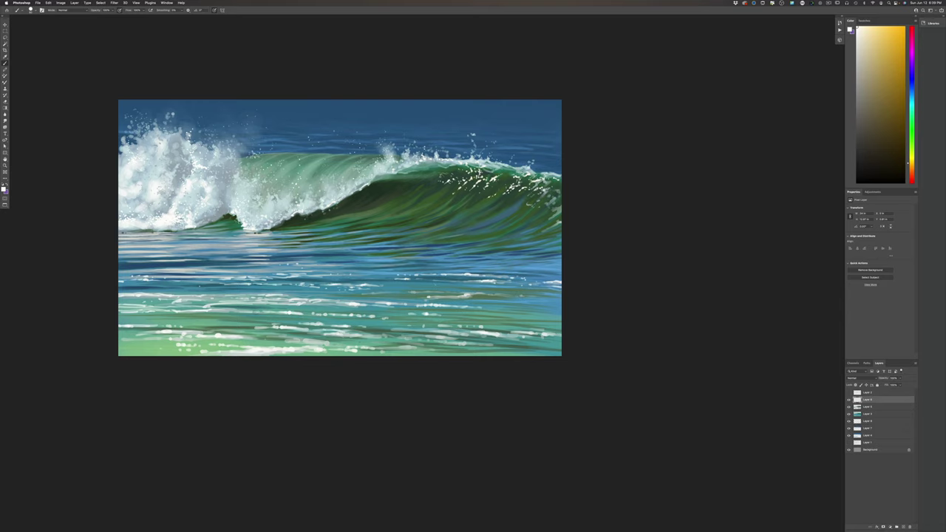
{"action": "mouse_move", "coordinate": [217, 319]}
{"action": "left_mouse_down"}
{"action": "mouse_move", "coordinate": [175, 319]}
{"action": "mouse_move", "coordinate": [122, 342]}
{"action": "mouse_move", "coordinate": [147, 345]}
{"action": "left_mouse_up"}
{"action": "left_click_drag", "start_coordinate": [559, 314], "coordinate": [495, 311]}
Sign the painting with the artist's handwritten signature in near-white in its lower-right corner.
{"action": "scroll", "coordinate": [506, 310], "scroll_direction": "up", "scroll_amount": 3}
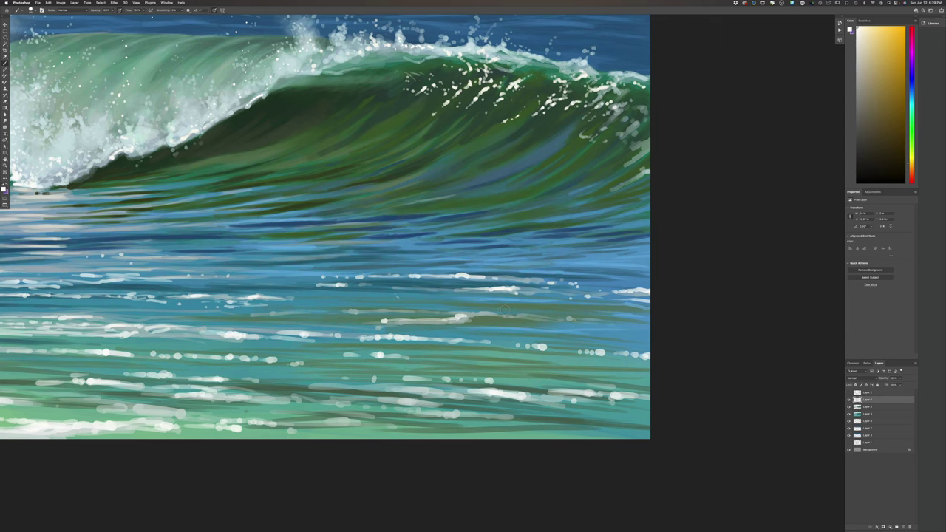
{"action": "mouse_move", "coordinate": [575, 412]}
{"action": "left_mouse_down"}
{"action": "mouse_move", "coordinate": [572, 427]}
{"action": "mouse_move", "coordinate": [611, 413]}
{"action": "mouse_move", "coordinate": [625, 426]}
{"action": "left_mouse_up"}
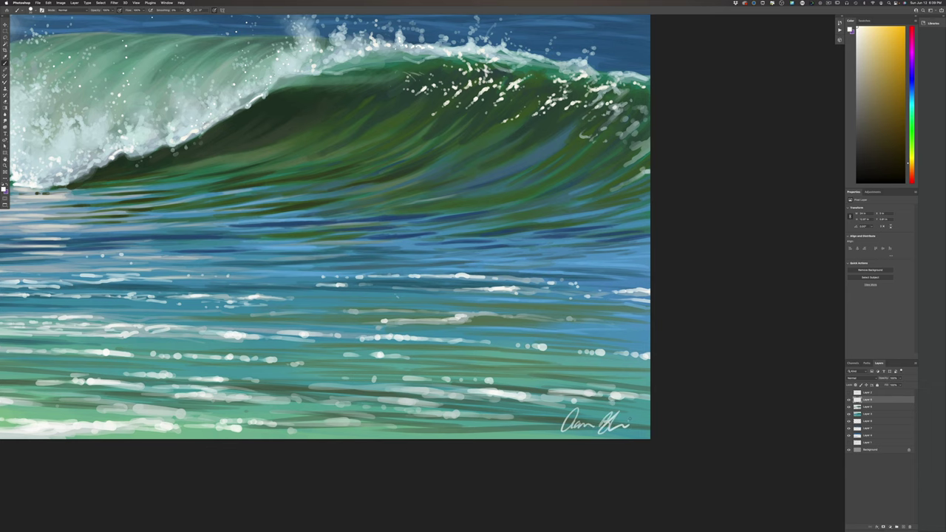
{"action": "key", "text": "super+minus"}
{"action": "key", "text": "super+minus"}
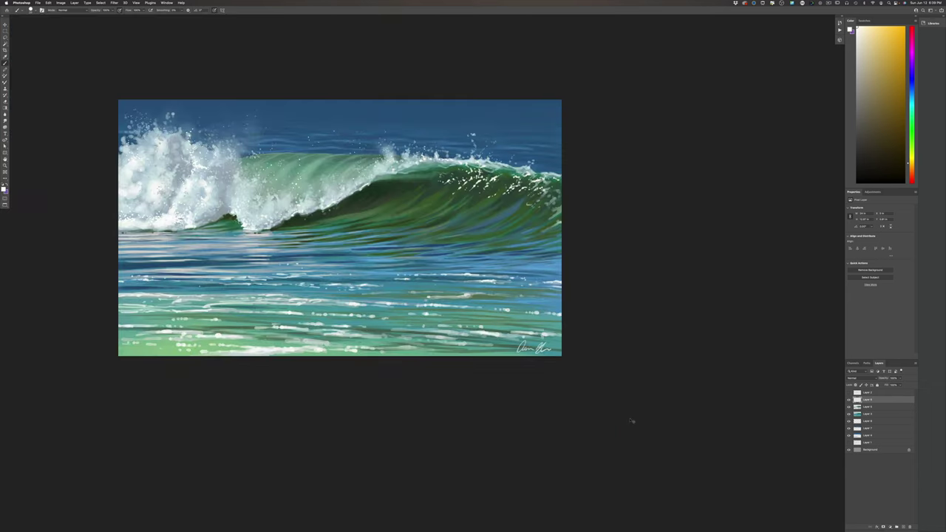
Enlarge the finished painting and display it full screen without the interface.
{"action": "key", "text": "super+plus"}
{"action": "key", "text": "super+plus"}
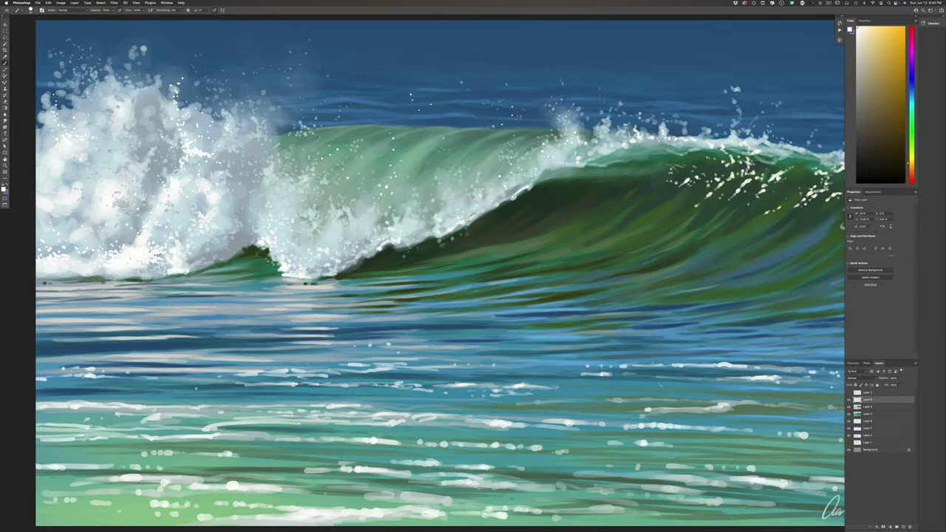
{"action": "key", "text": "f"}
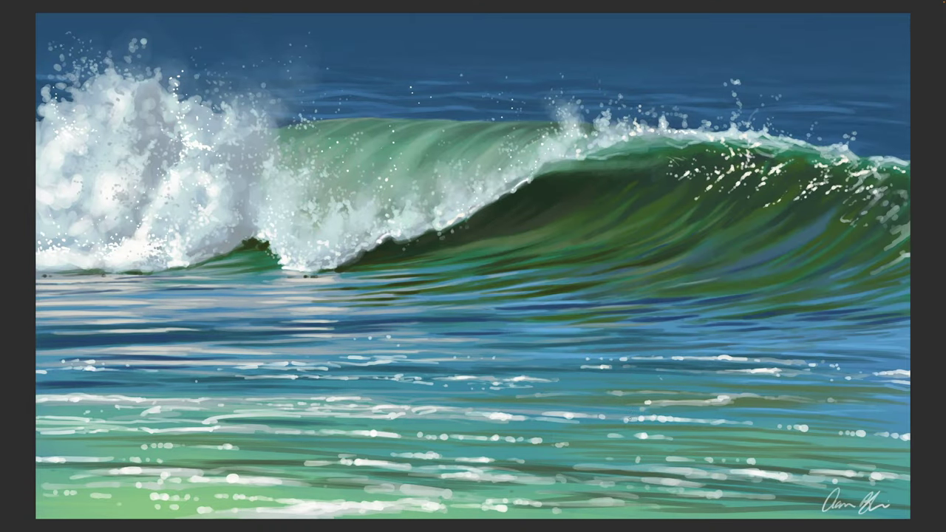